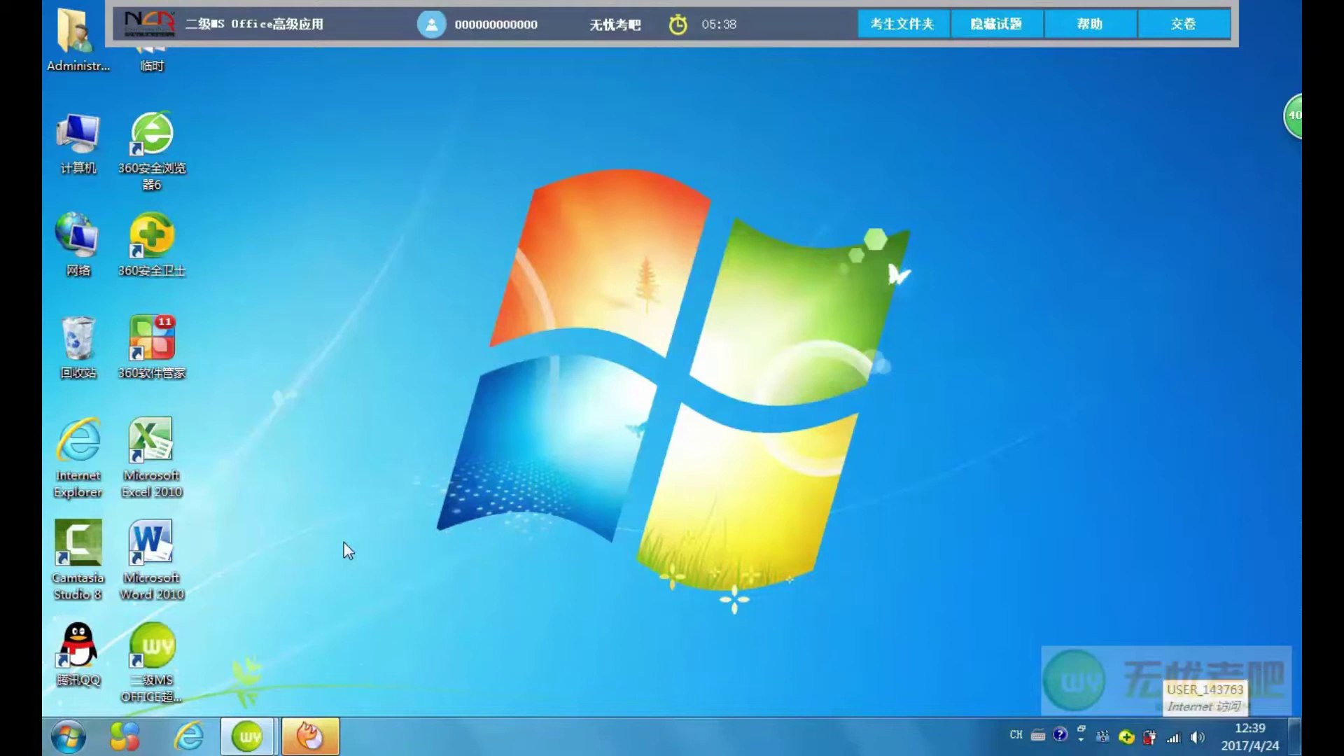
Open Word素材.docx from the candidate's exam folder through the NCRE task window.
{"action": "mouse_move", "coordinate": [247, 735]}
{"action": "left_click", "coordinate": [198, 648]}
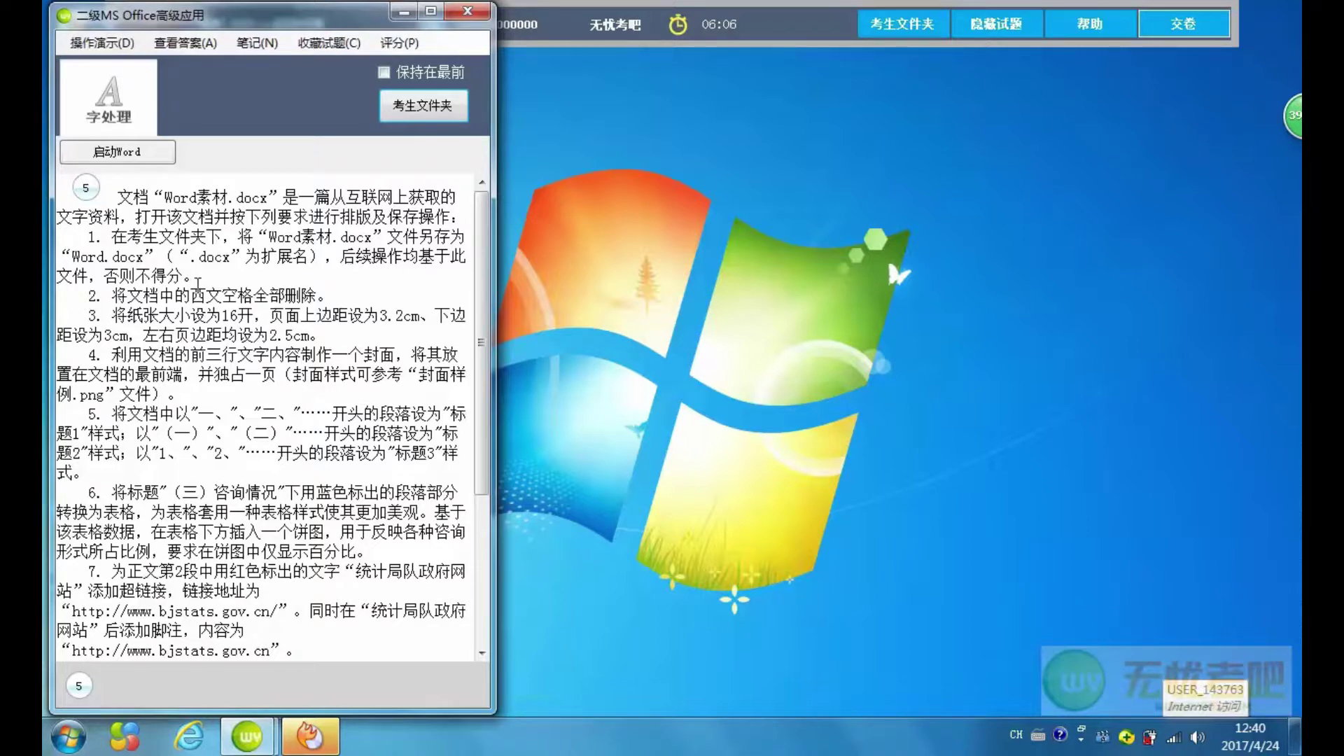
{"action": "left_click", "coordinate": [418, 111]}
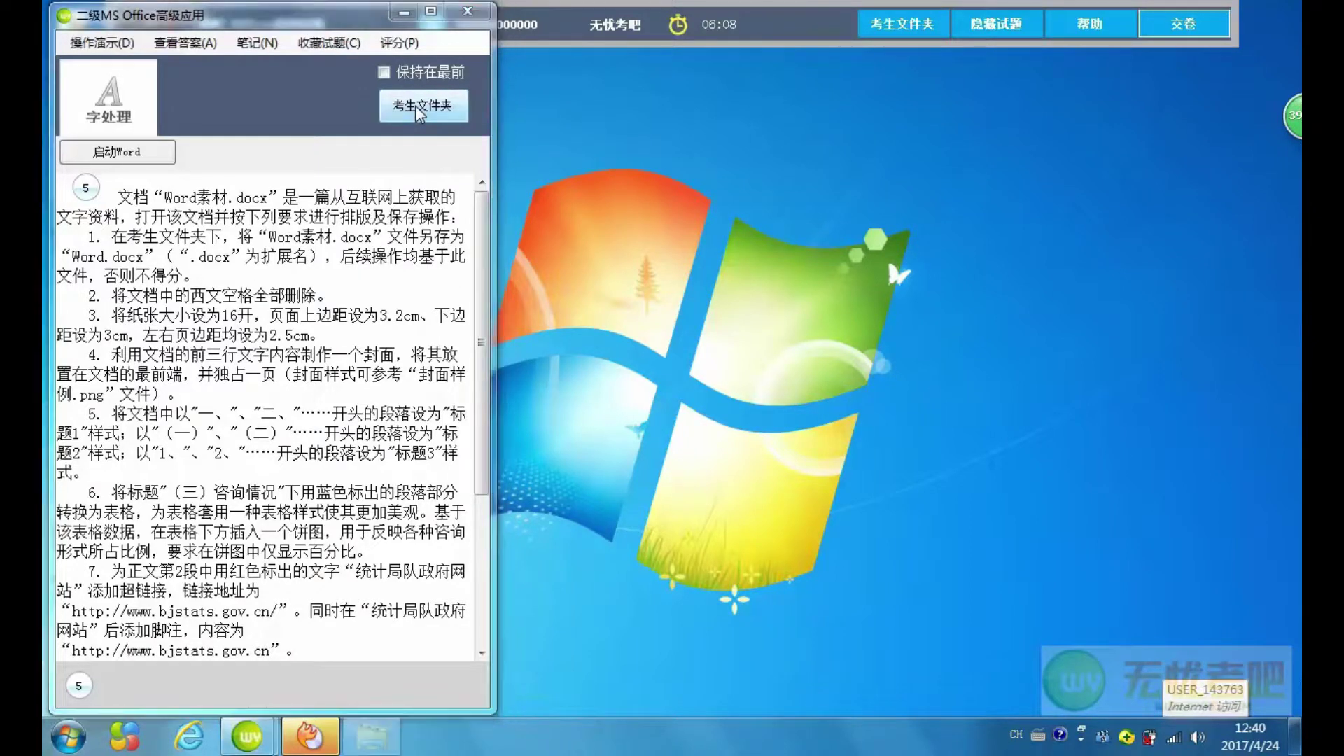
{"action": "left_click", "coordinate": [754, 143]}
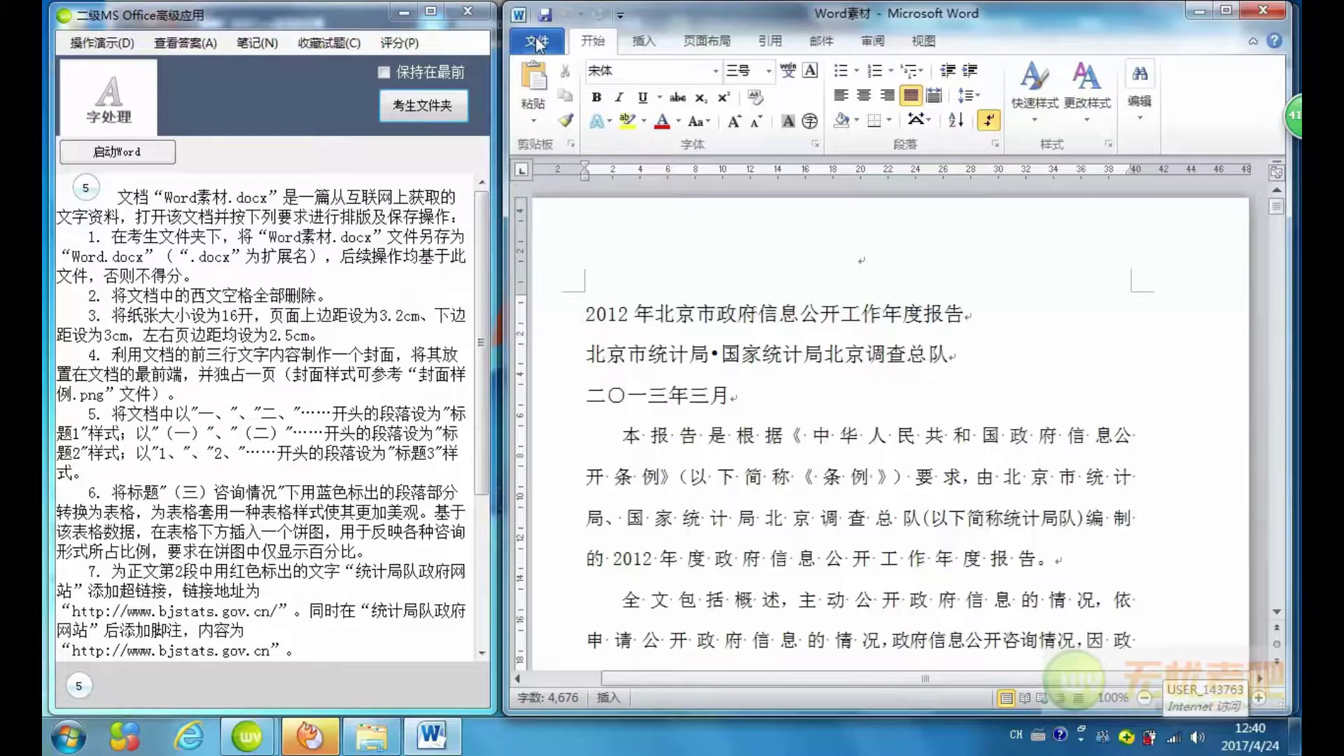
Save the material document as Word.docx in the same exam folder.
{"action": "left_click", "coordinate": [537, 41]}
{"action": "left_click", "coordinate": [567, 104]}
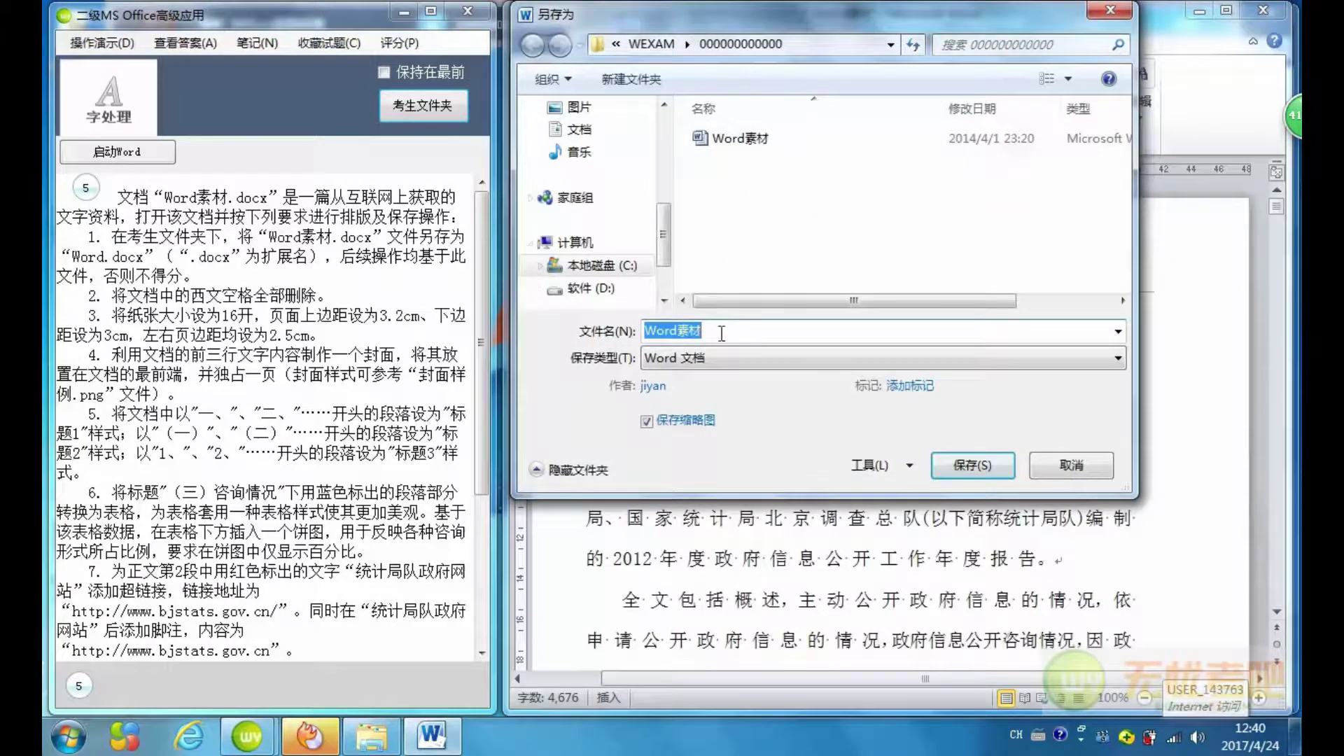
{"action": "left_click", "coordinate": [721, 331]}
{"action": "key", "text": "BackSpace"}
{"action": "key", "text": "BackSpace"}
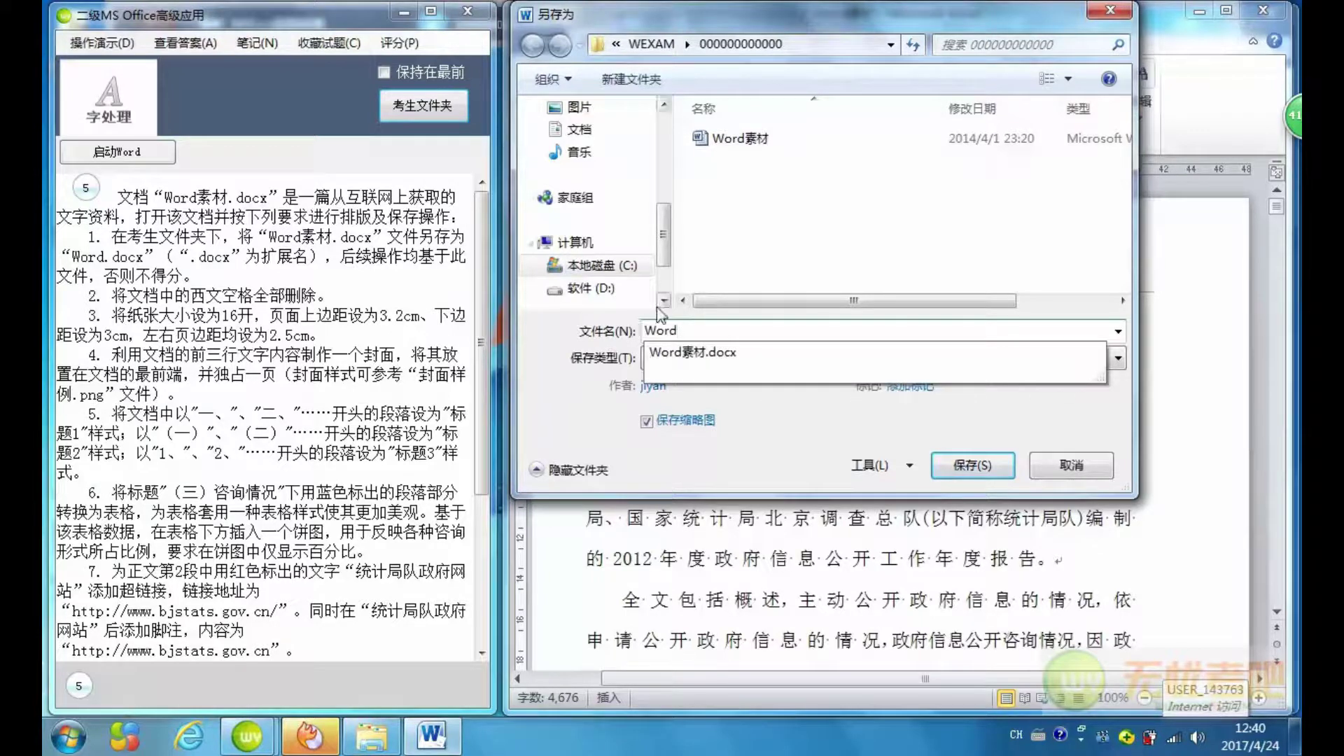
{"action": "left_click", "coordinate": [941, 467]}
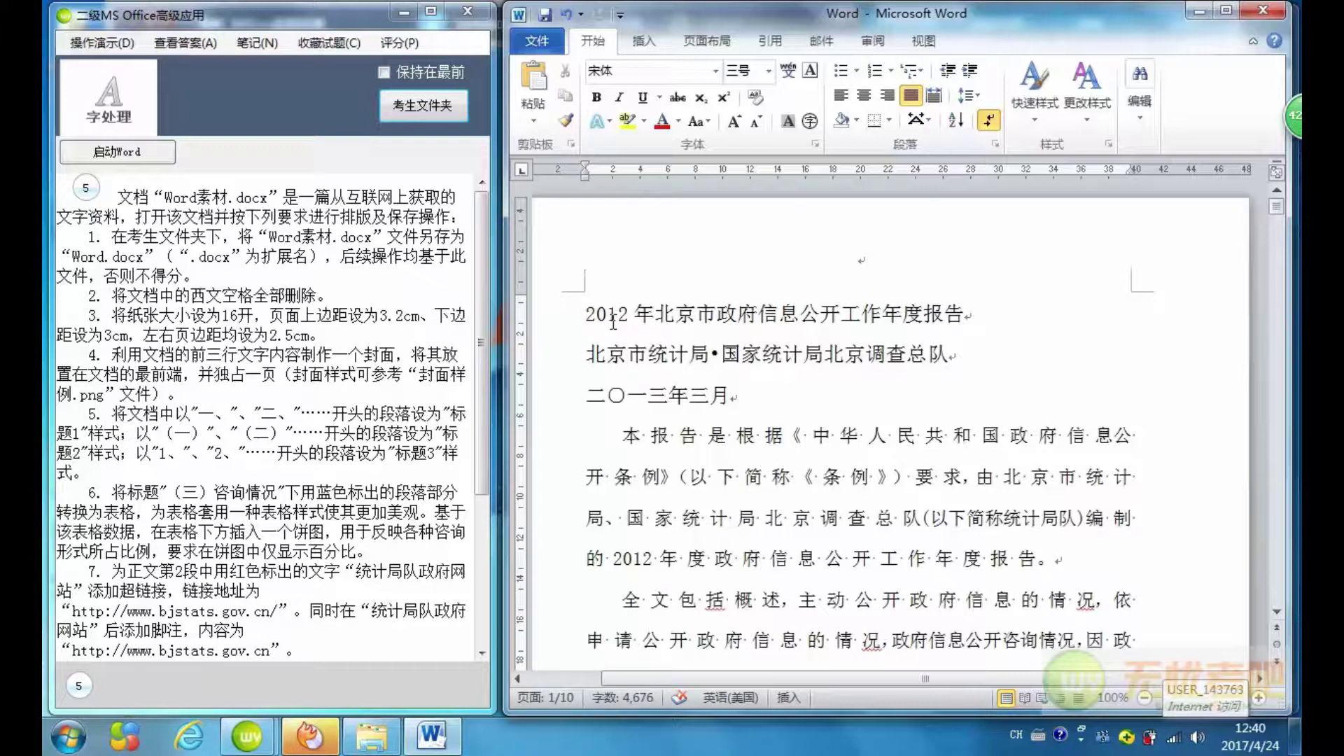
Replace every half-width space with nothing, removing all 561 spaces from the document.
{"action": "left_click_drag", "start_coordinate": [670, 435], "coordinate": [704, 440]}
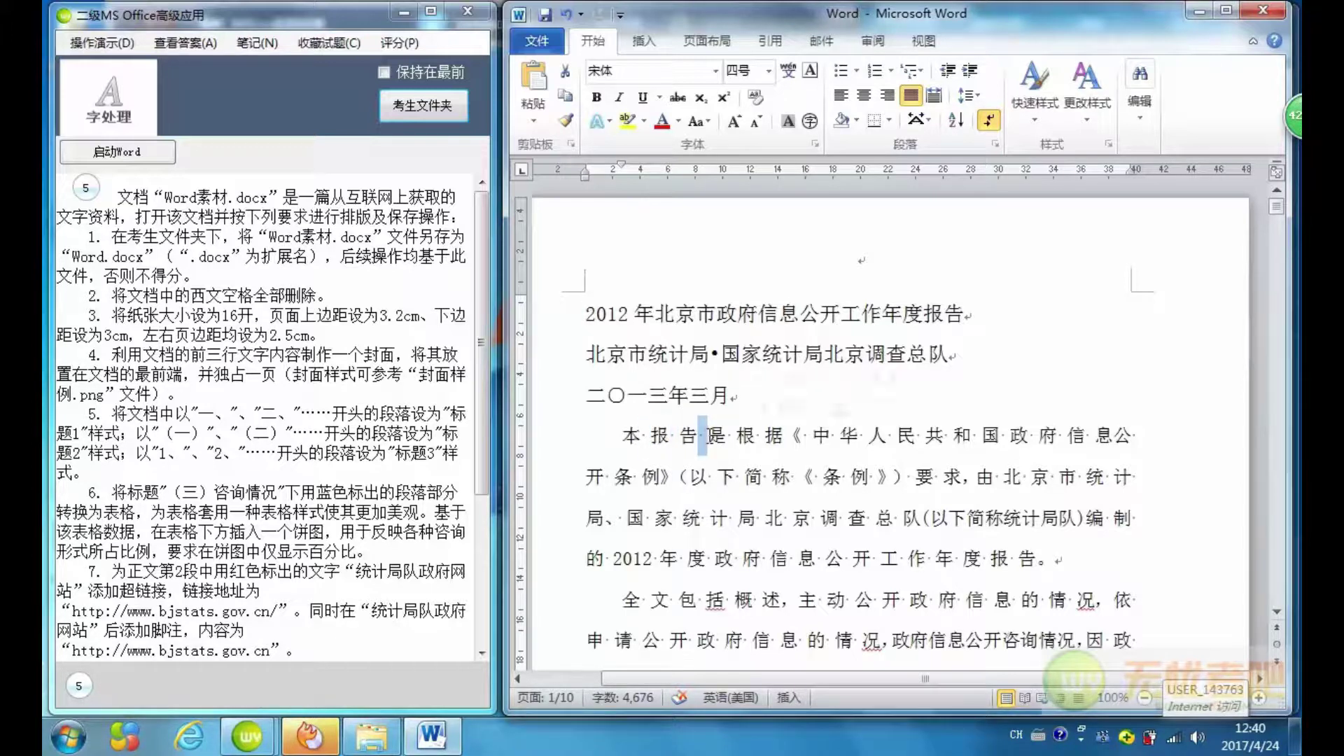
{"action": "left_click", "coordinate": [585, 319]}
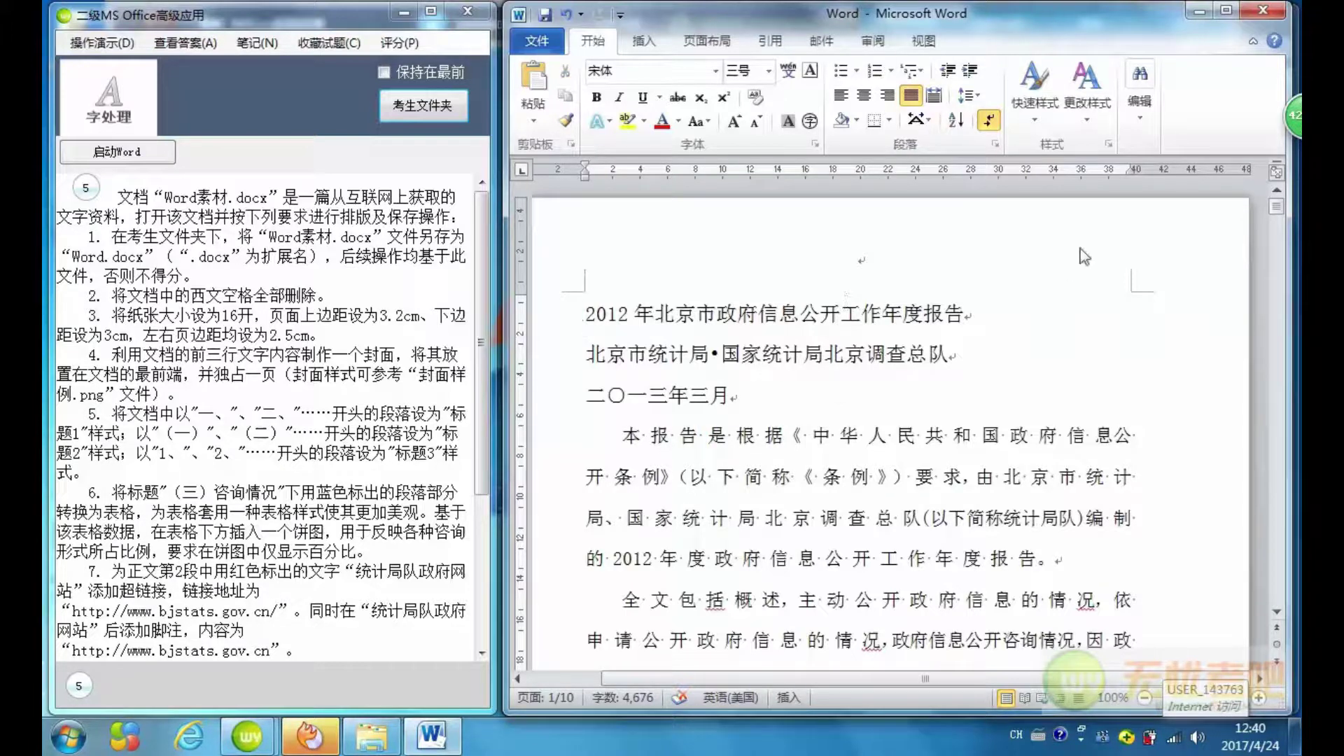
{"action": "left_click", "coordinate": [1146, 119]}
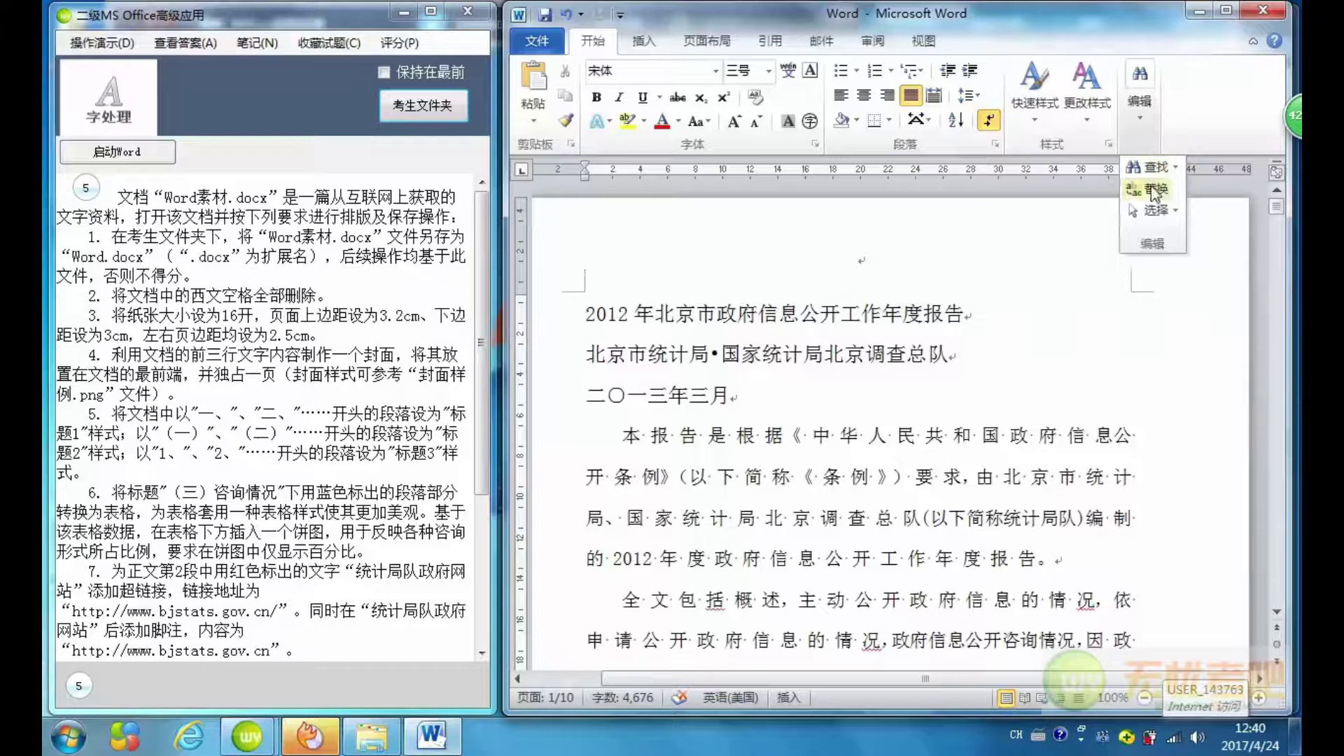
{"action": "left_click", "coordinate": [1153, 189]}
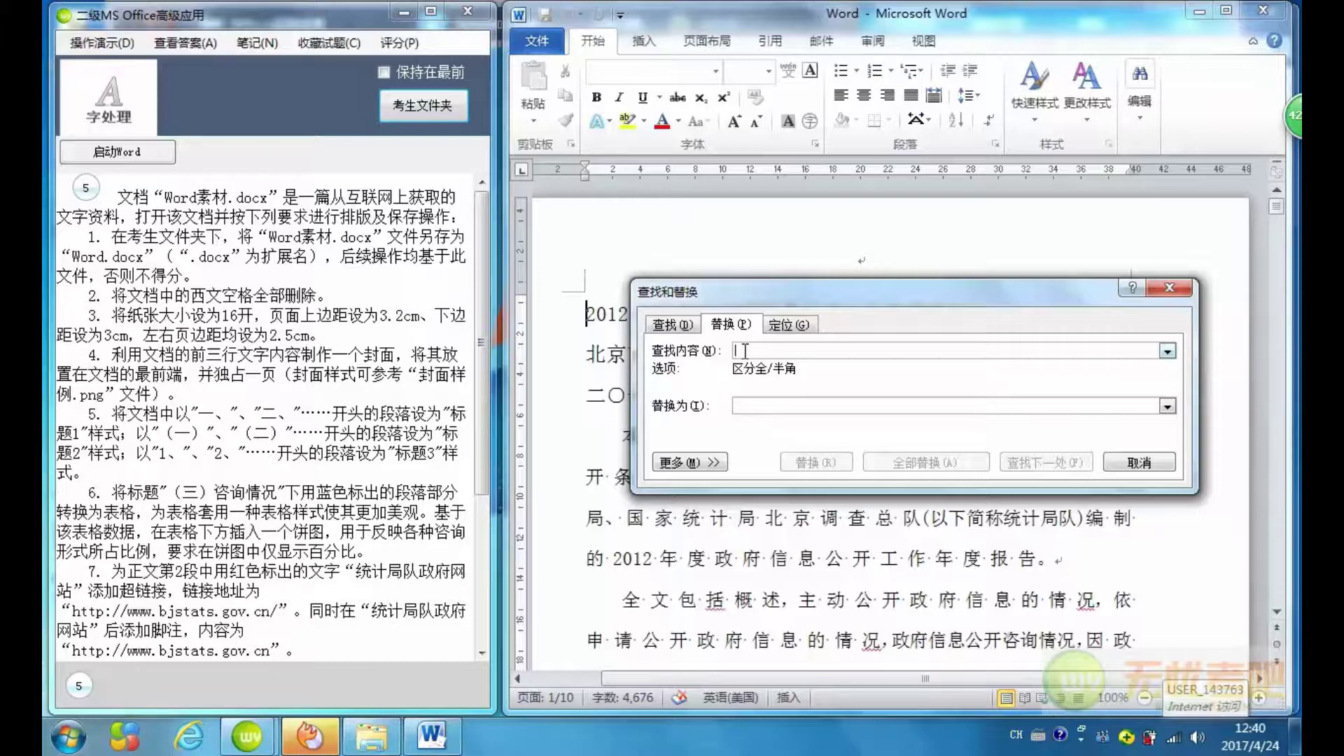
{"action": "left_click", "coordinate": [1037, 736]}
{"action": "left_click", "coordinate": [1128, 683]}
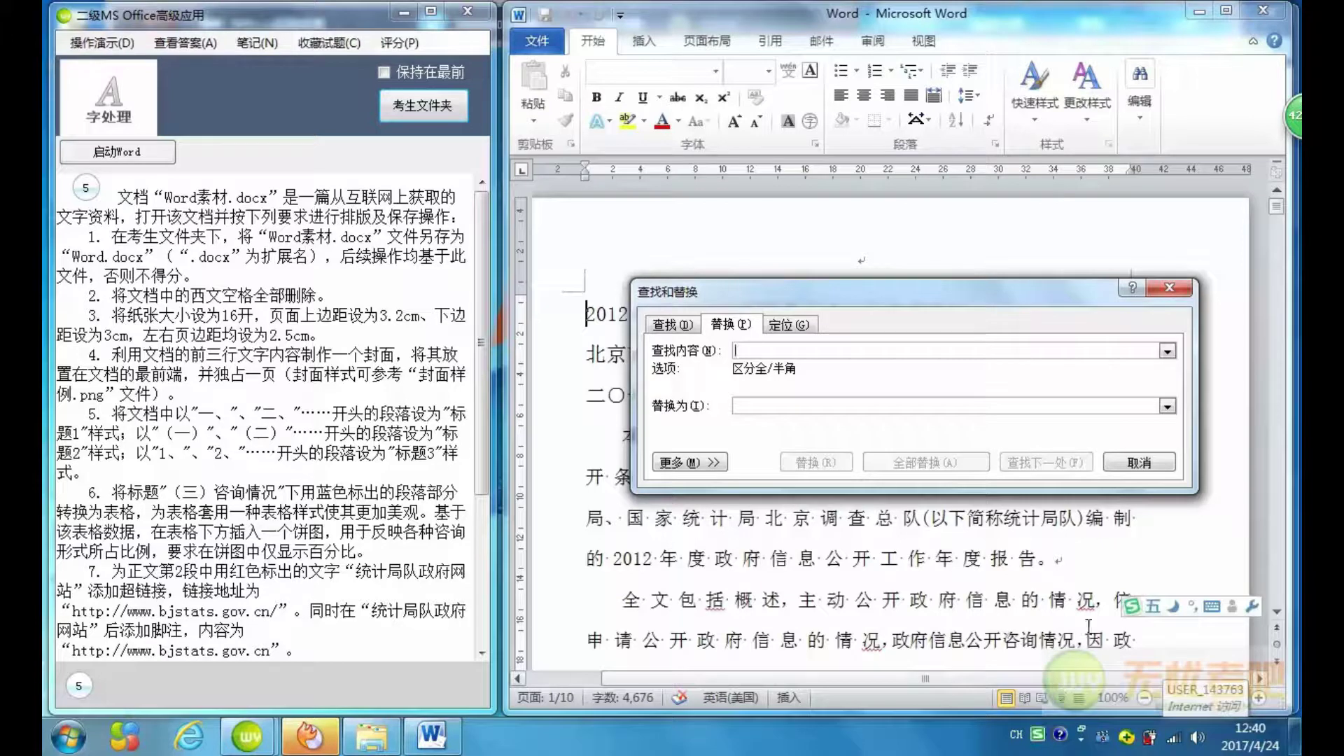
{"action": "left_click", "coordinate": [1152, 606]}
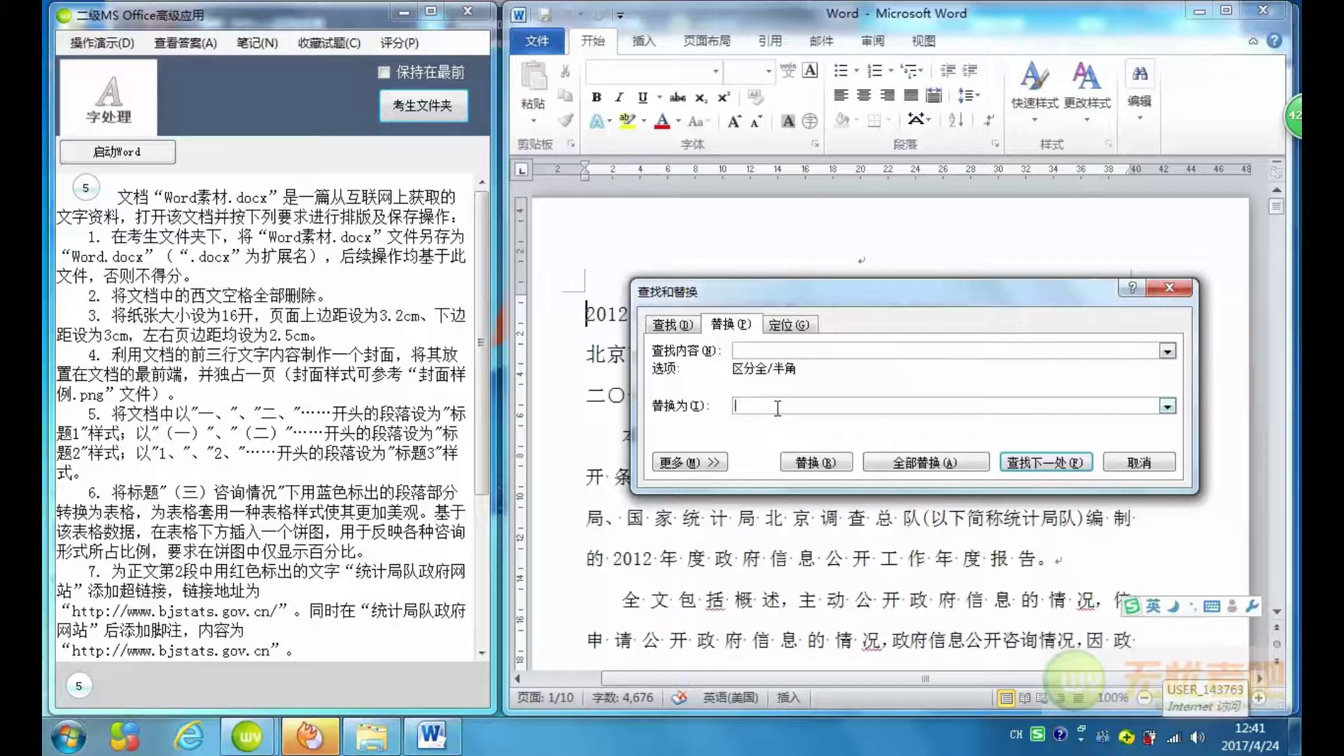
{"action": "left_click", "coordinate": [897, 463]}
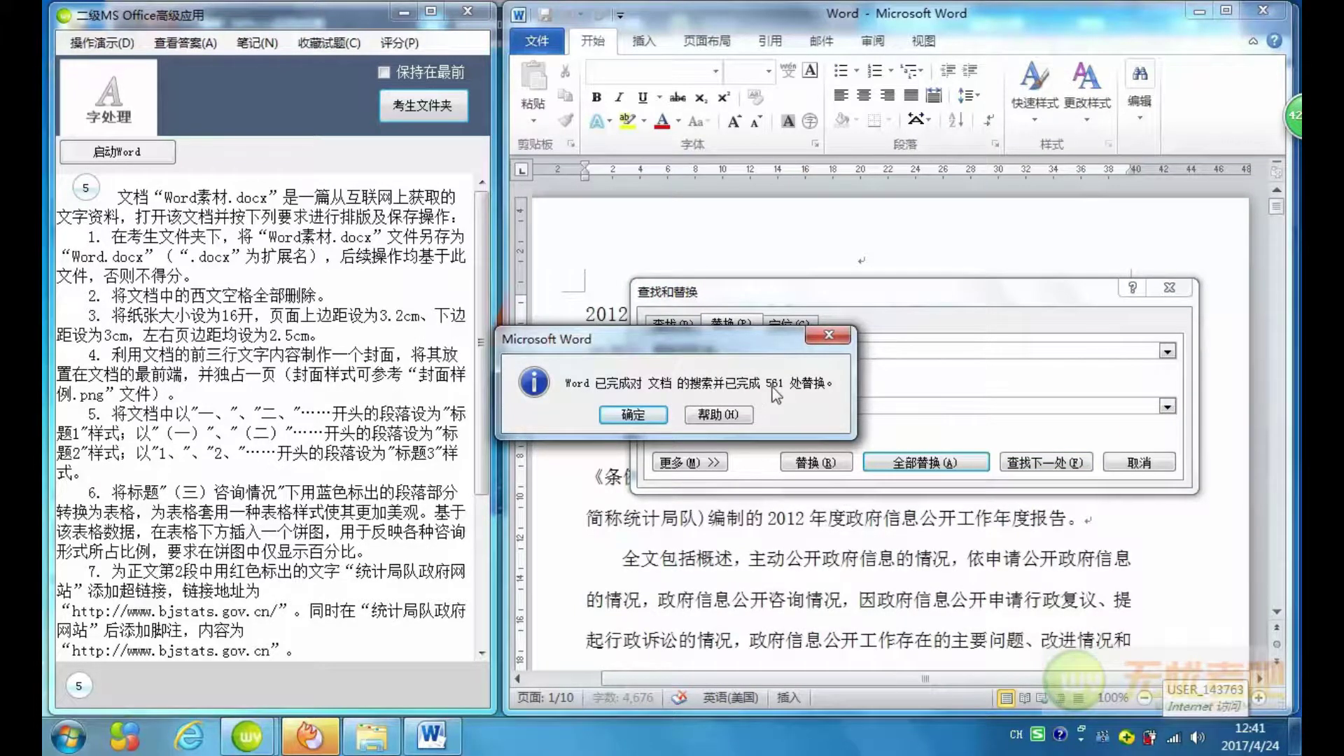
{"action": "left_click", "coordinate": [655, 419]}
{"action": "left_click", "coordinate": [1125, 464]}
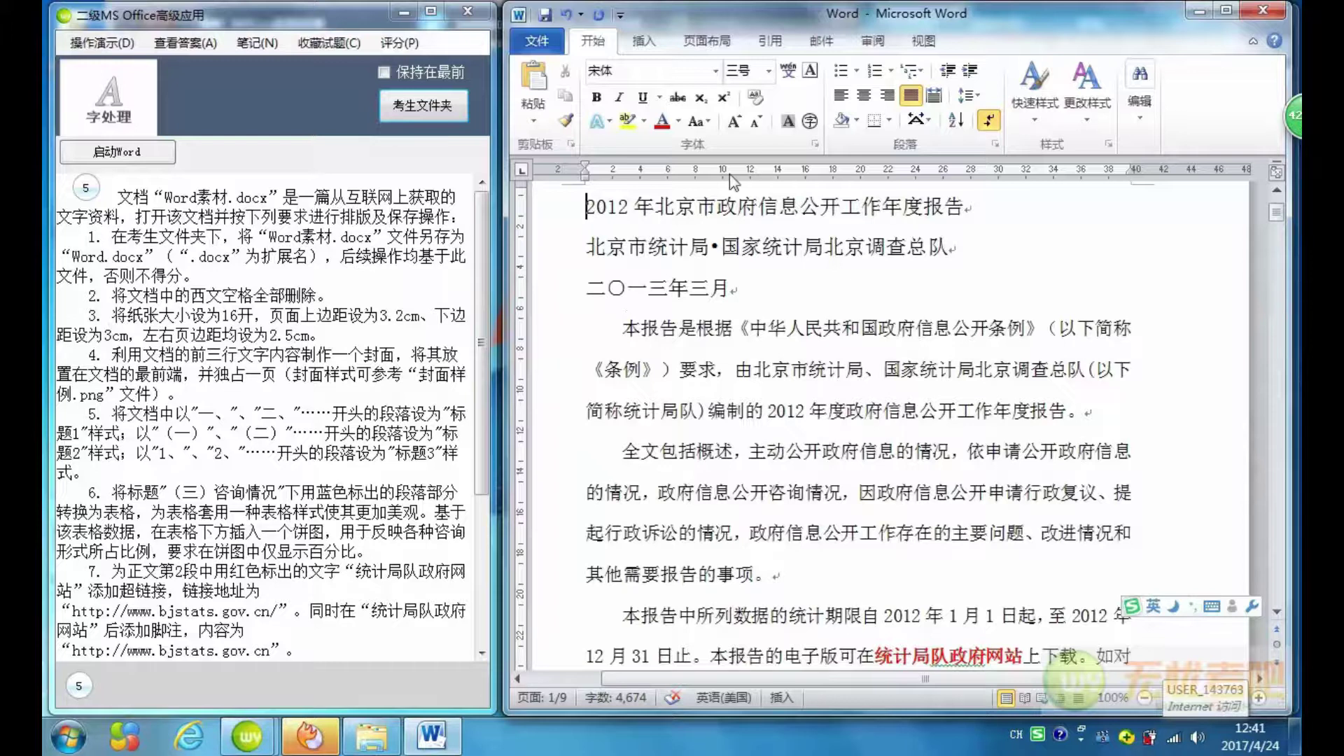
Set the paper size to 16开 in Page Setup.
{"action": "left_click", "coordinate": [714, 43]}
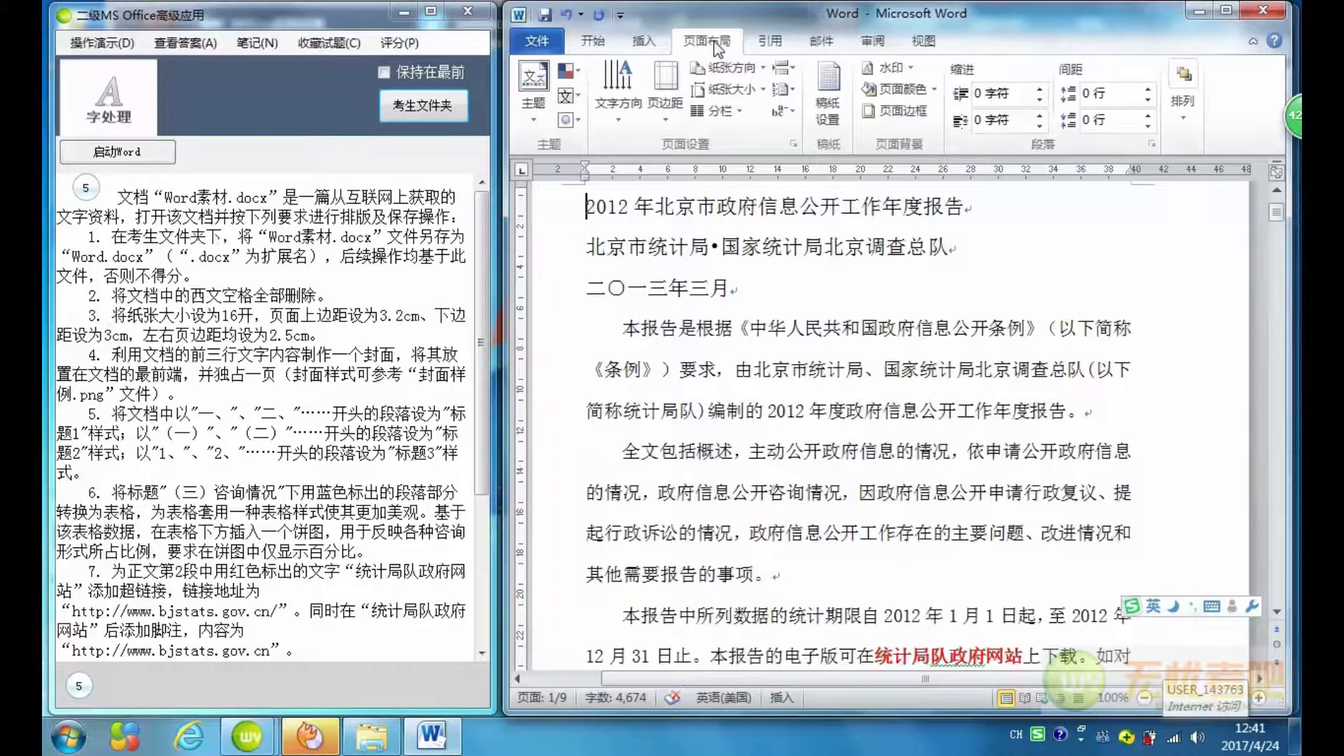
{"action": "left_click", "coordinate": [793, 145]}
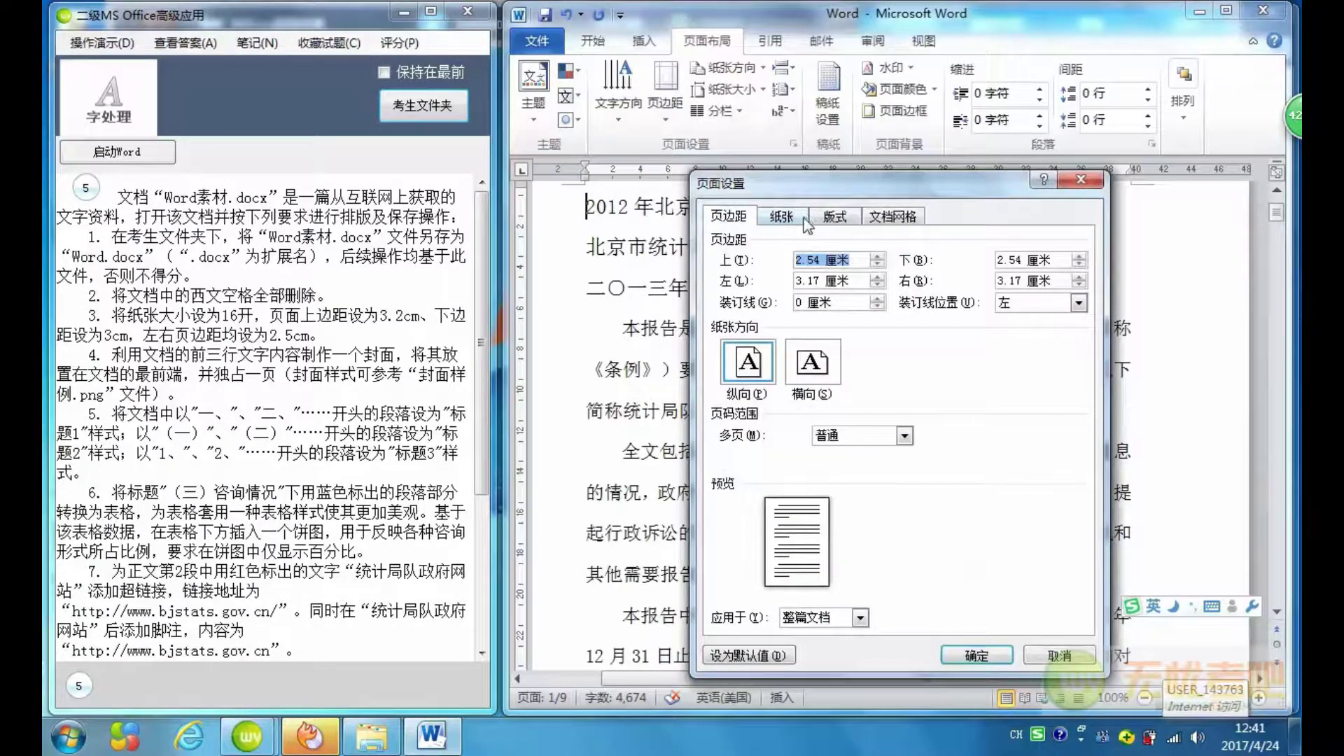
{"action": "left_click", "coordinate": [795, 217]}
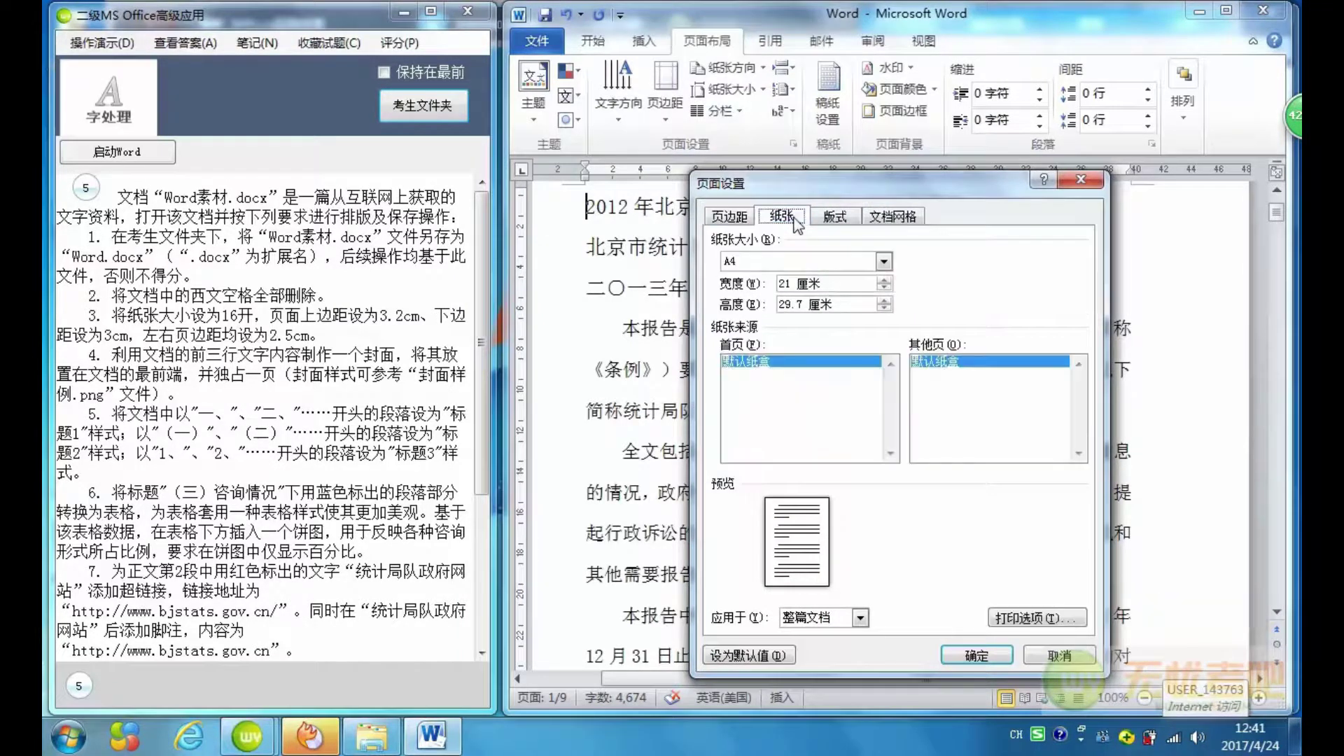
{"action": "left_click", "coordinate": [883, 261]}
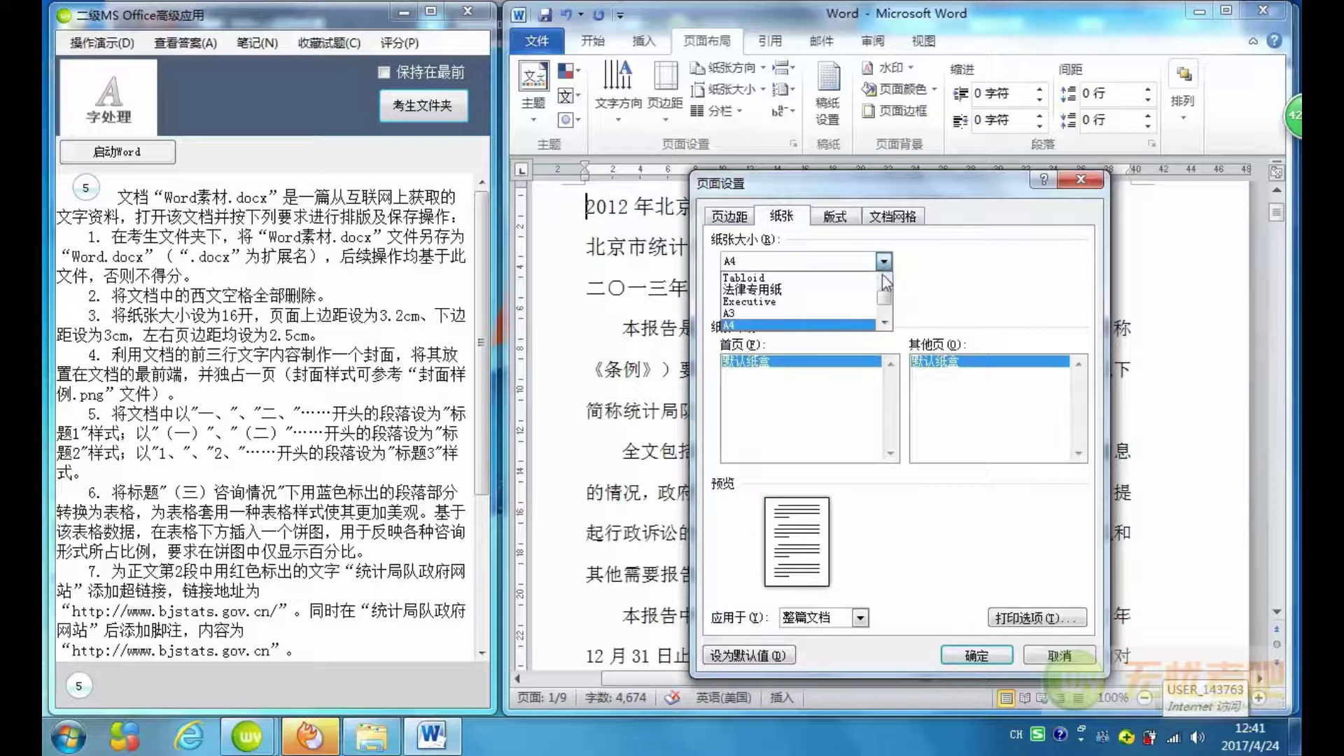
{"action": "left_click", "coordinate": [886, 323]}
{"action": "left_click", "coordinate": [886, 323]}
{"action": "left_click", "coordinate": [886, 324]}
{"action": "left_click", "coordinate": [886, 323]}
{"action": "left_click", "coordinate": [887, 324]}
{"action": "left_click", "coordinate": [798, 325]}
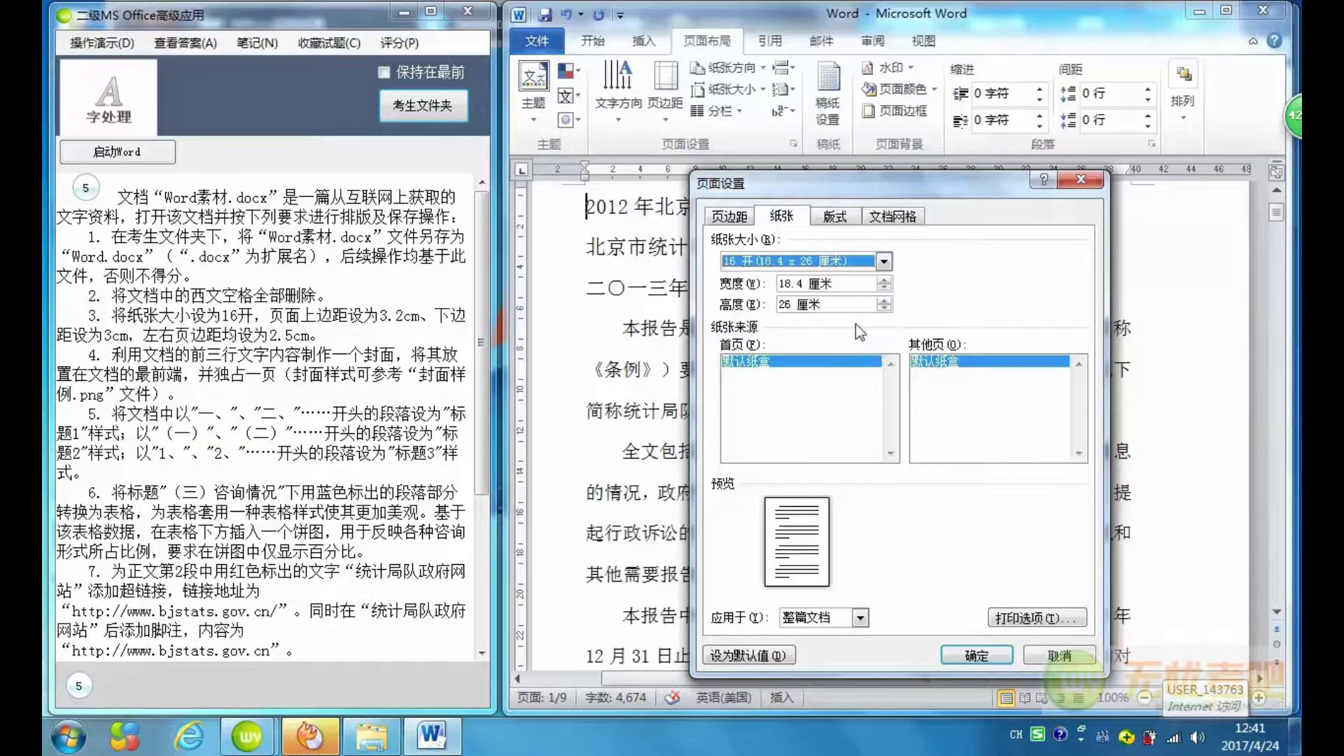
Set margins to 3.2 cm top, 3 cm bottom, 2.5 cm left and right, and apply.
{"action": "left_click", "coordinate": [728, 221]}
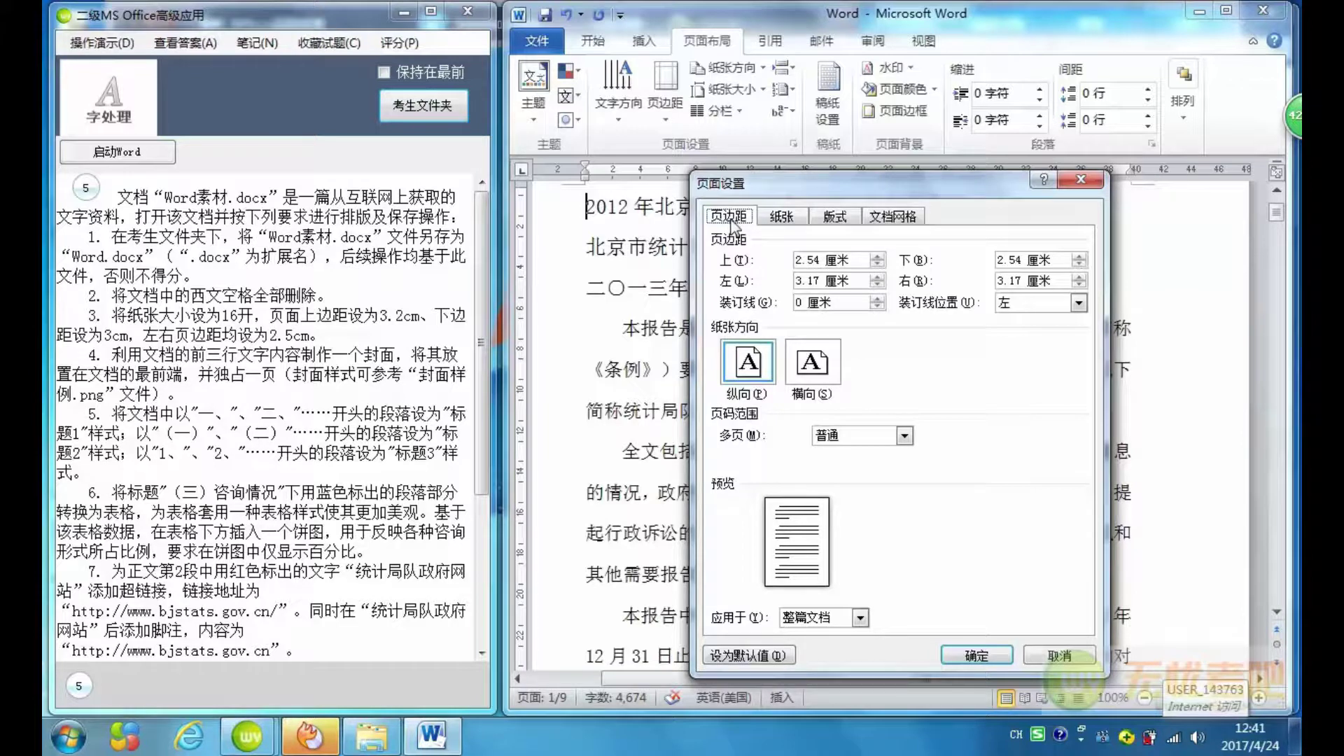
{"action": "left_click_drag", "start_coordinate": [825, 265], "coordinate": [756, 262]}
{"action": "type", "text": "3.2"}
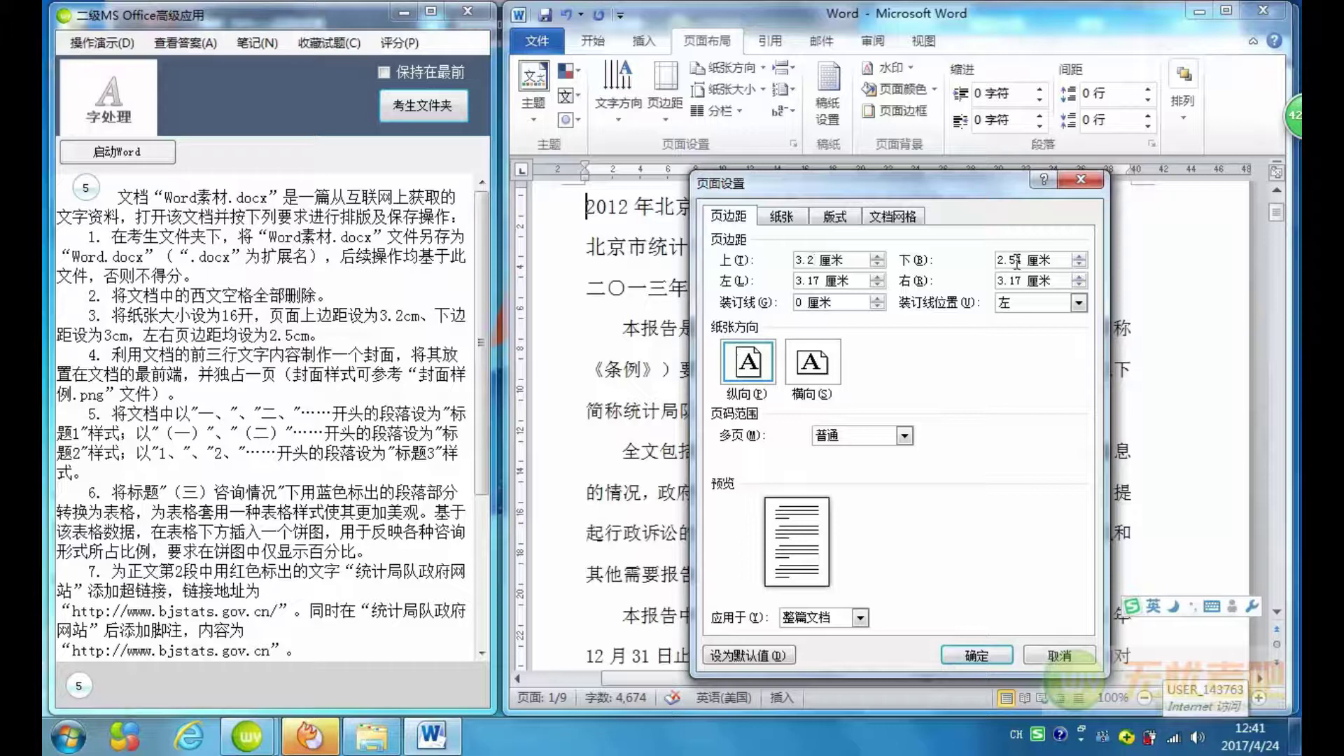
{"action": "left_click_drag", "start_coordinate": [1027, 261], "coordinate": [942, 263]}
{"action": "type", "text": "3"}
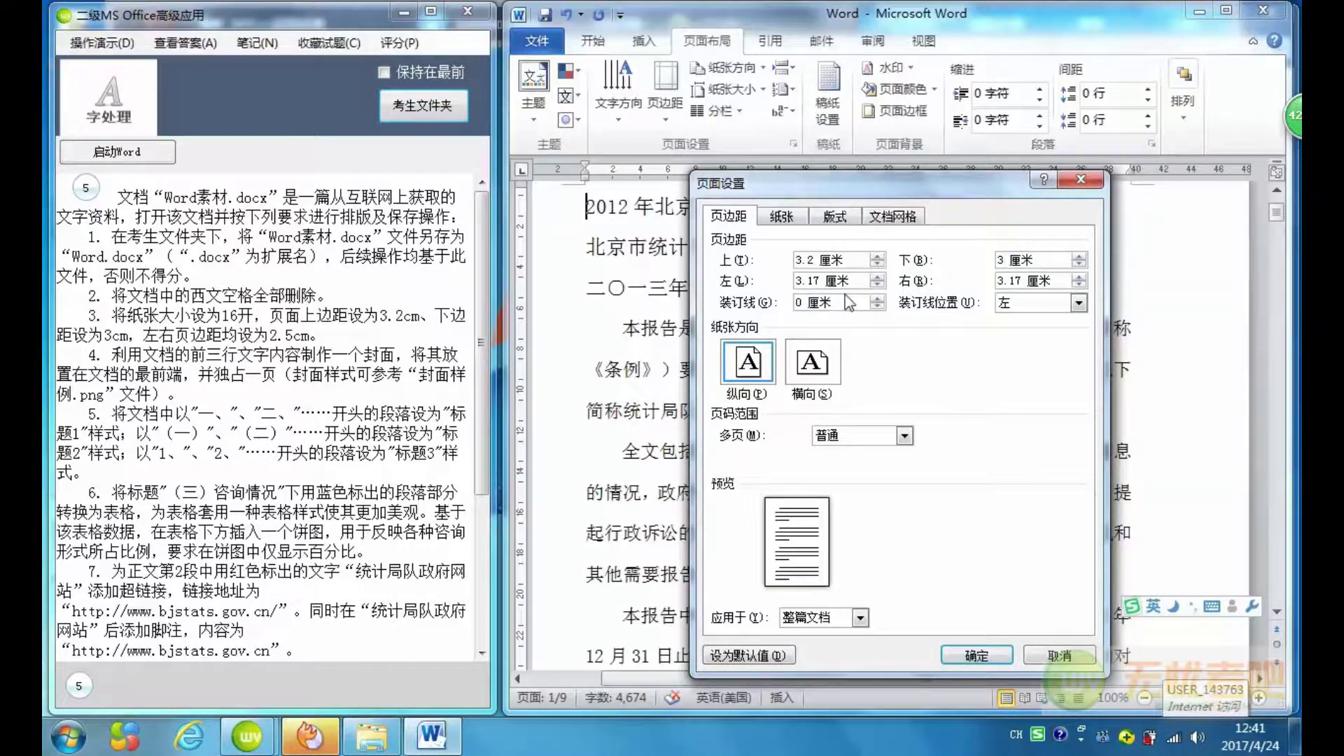
{"action": "left_click_drag", "start_coordinate": [822, 281], "coordinate": [761, 286]}
{"action": "type", "text": "2.5"}
{"action": "left_click_drag", "start_coordinate": [1024, 280], "coordinate": [967, 282]}
{"action": "type", "text": "2.5"}
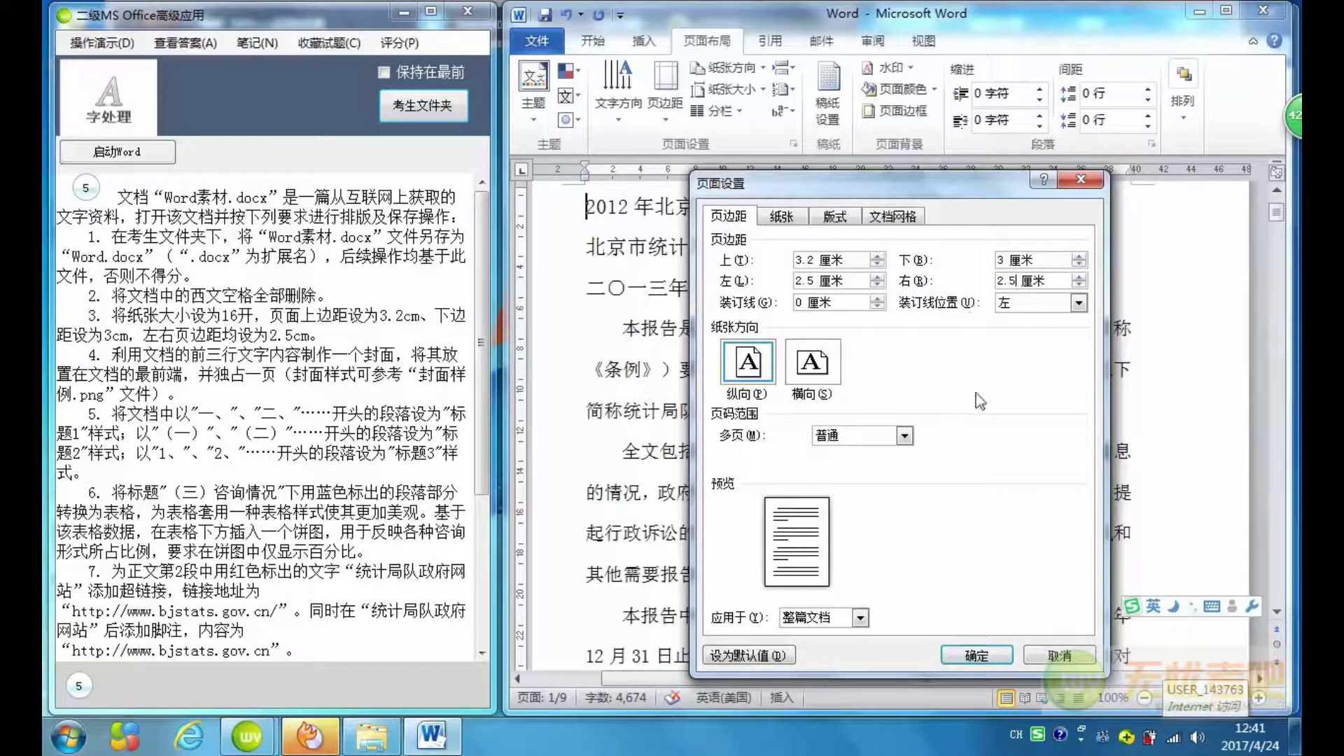
{"action": "left_click", "coordinate": [964, 664]}
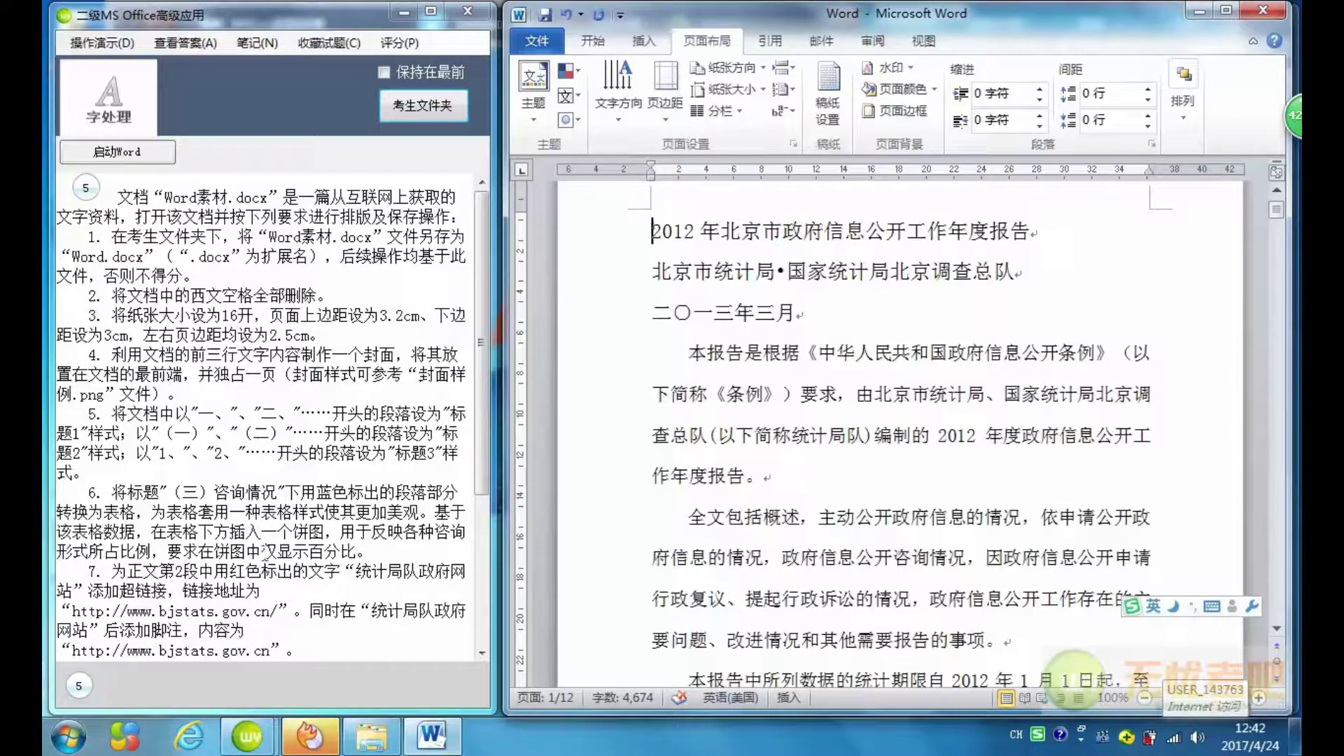
Open the 封面样例.png cover sample in Photo Viewer and bring Word.docx back up.
{"action": "left_click", "coordinate": [371, 737]}
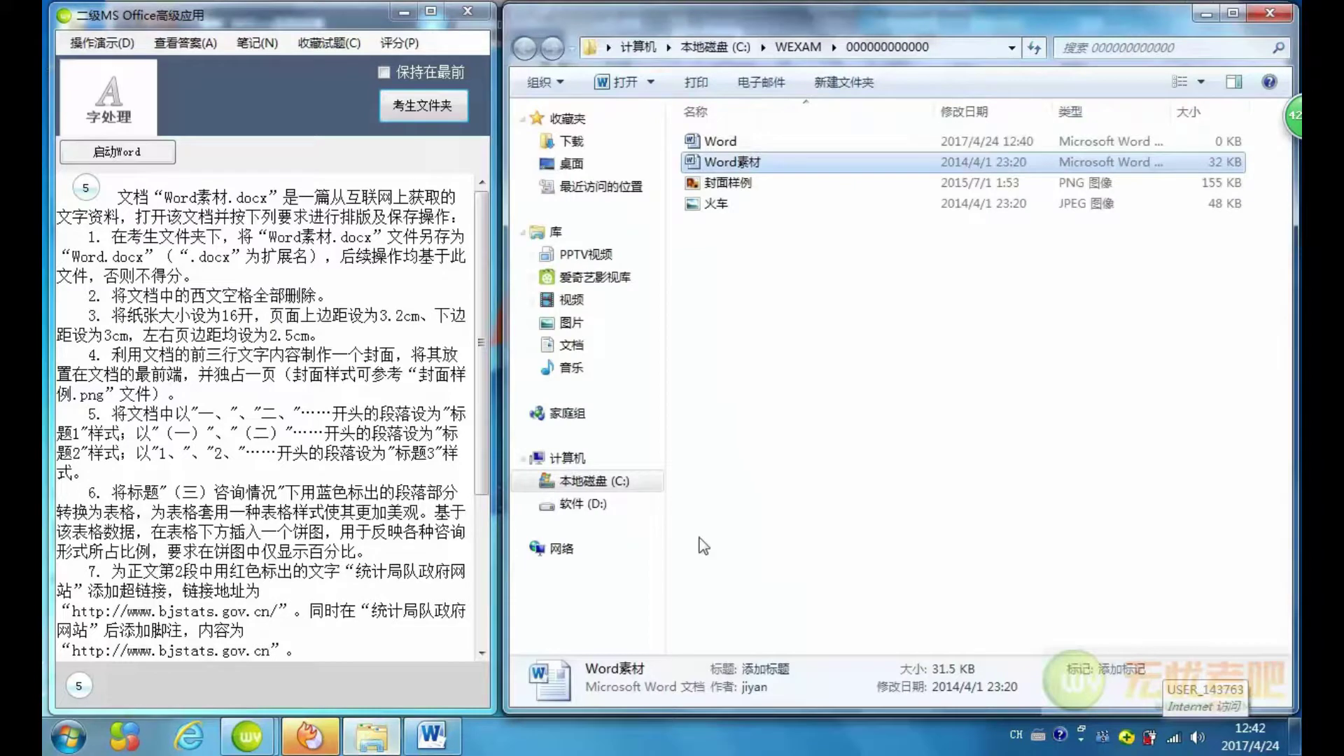
{"action": "double_click", "coordinate": [721, 183]}
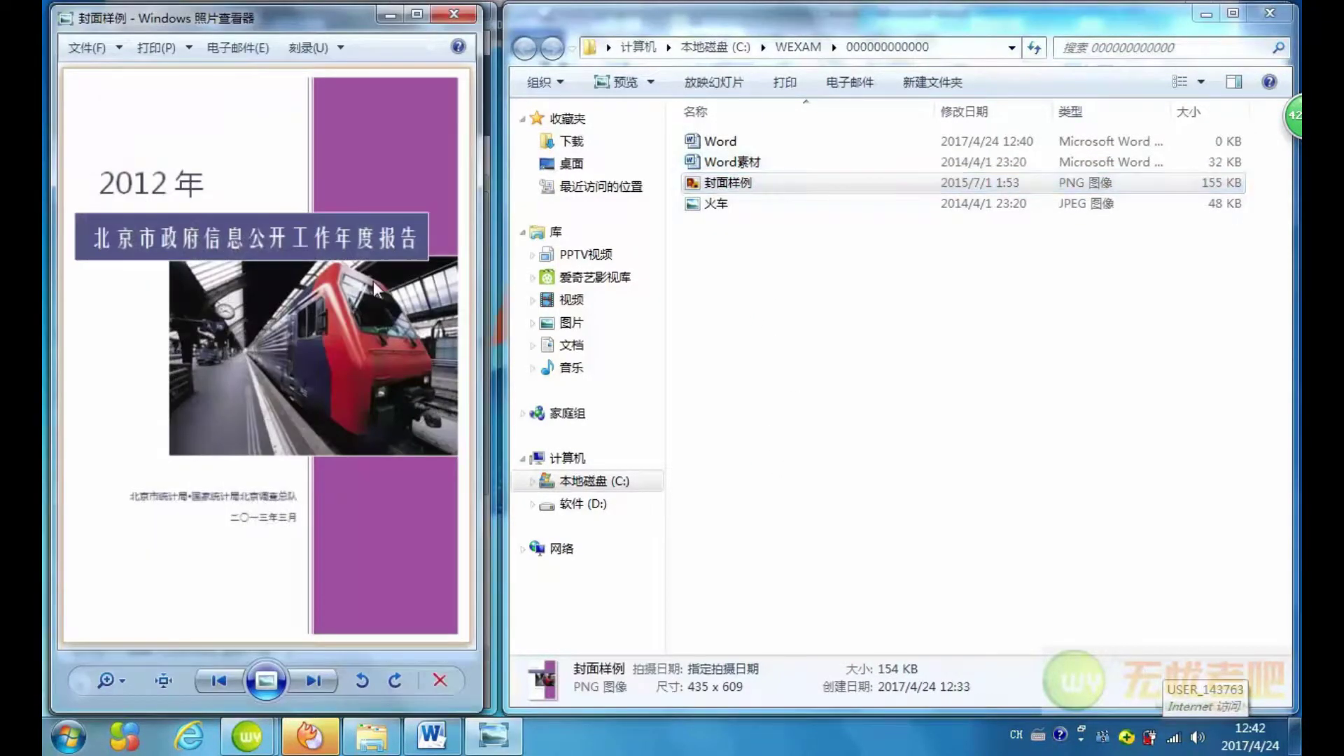
{"action": "double_click", "coordinate": [1155, 143]}
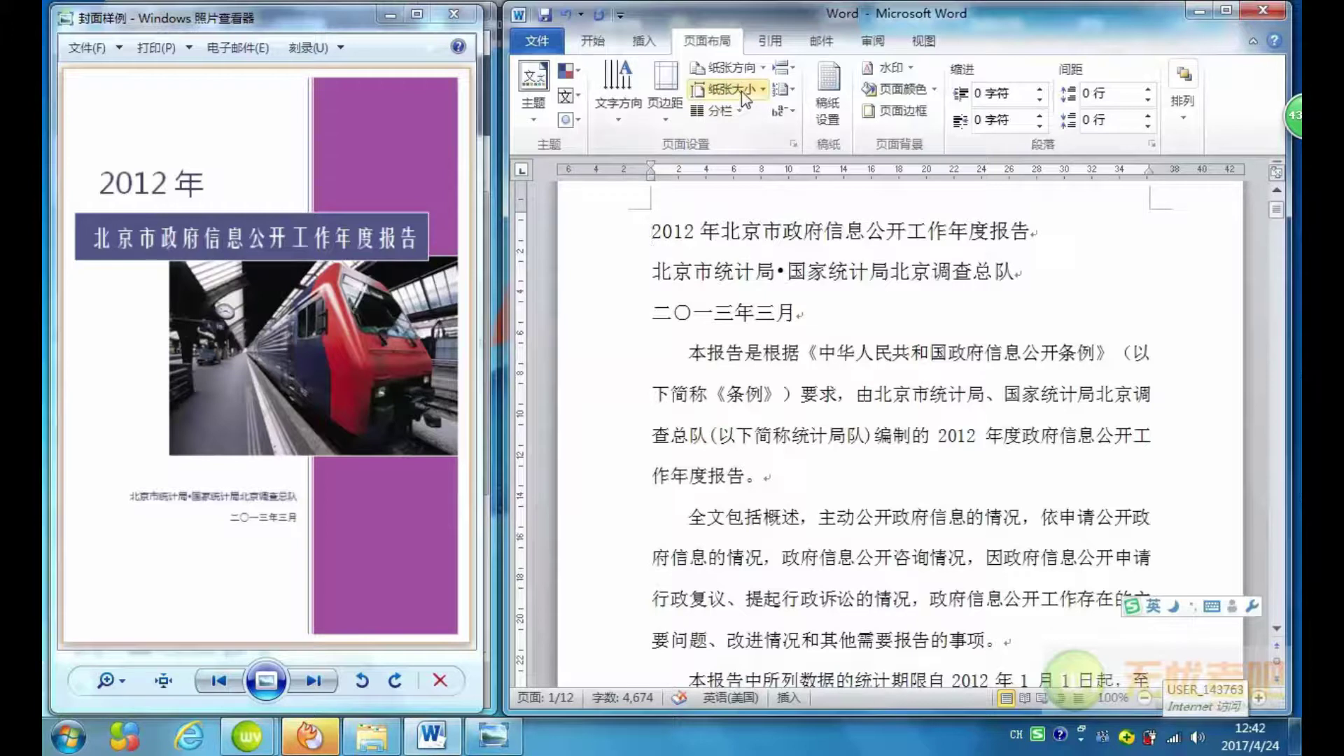
Insert the built-in 运动型 cover page with the train photo at the front of the report.
{"action": "left_click", "coordinate": [645, 44]}
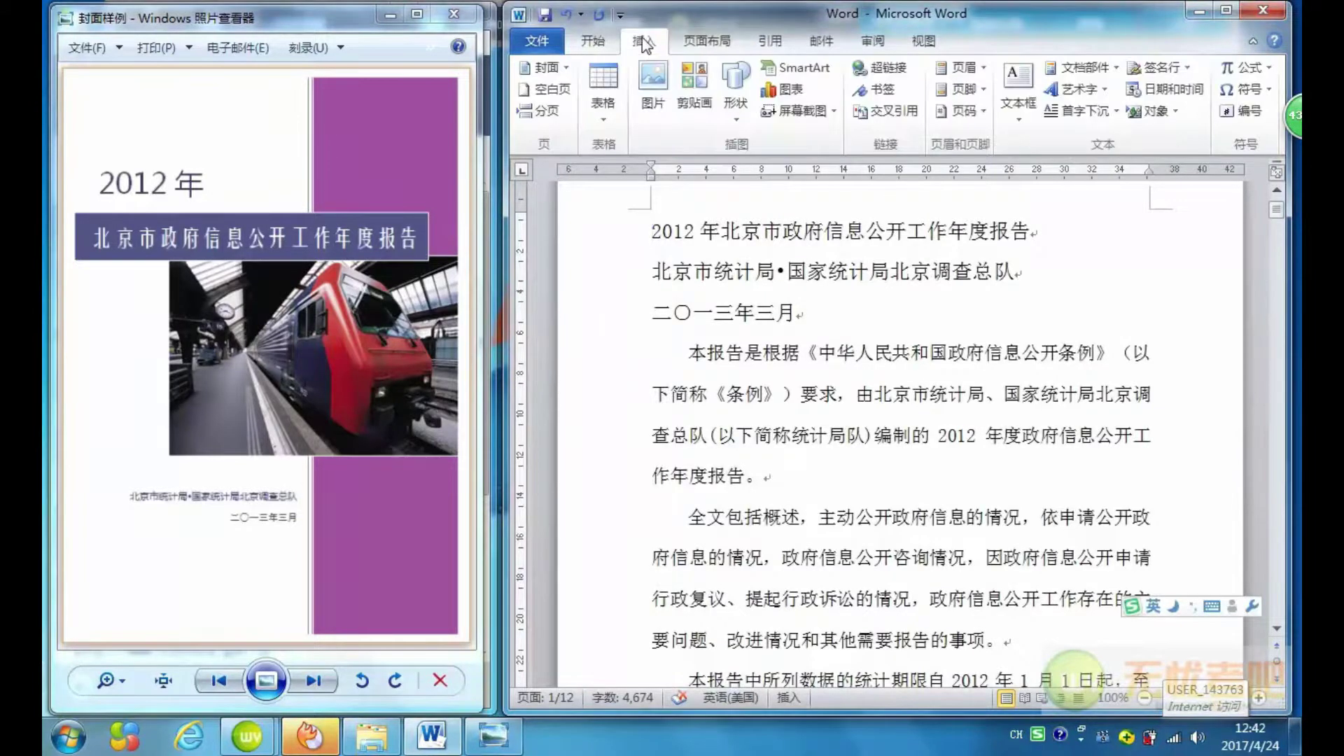
{"action": "left_click", "coordinate": [550, 68]}
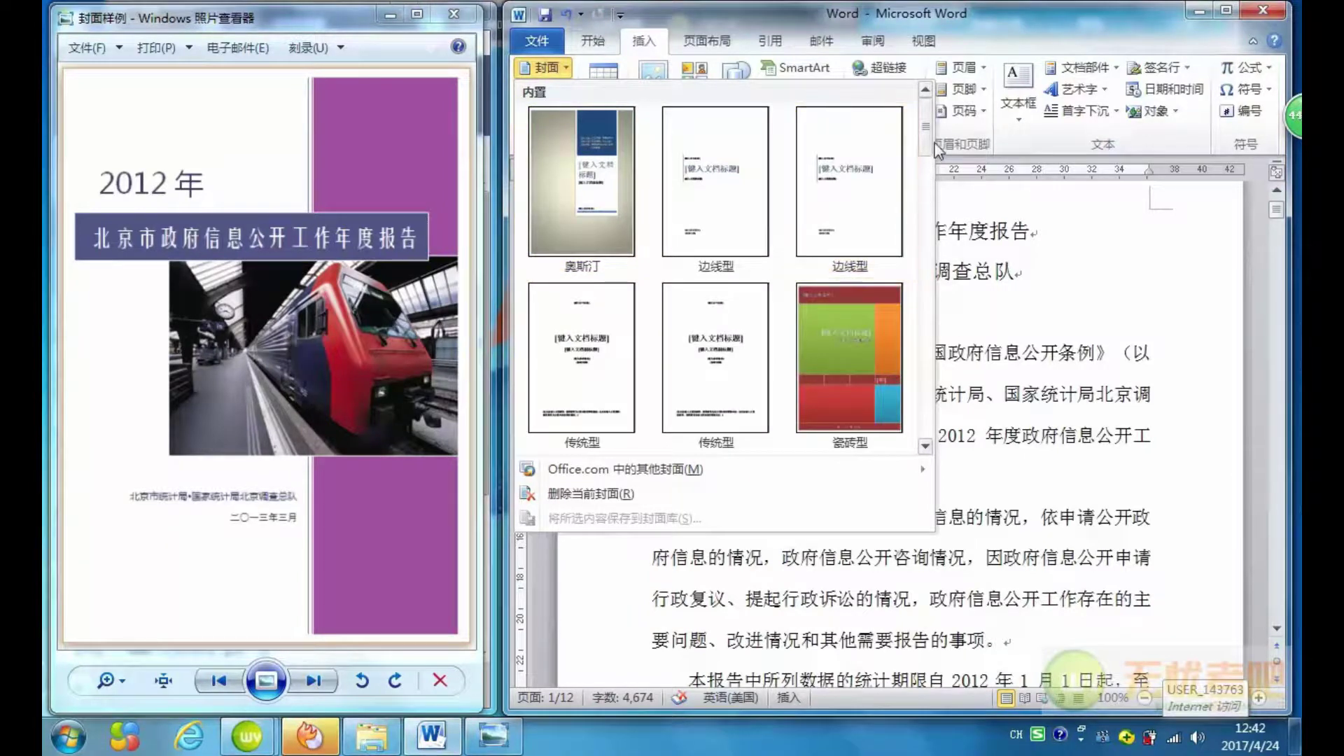
{"action": "left_click_drag", "start_coordinate": [925, 129], "coordinate": [926, 242]}
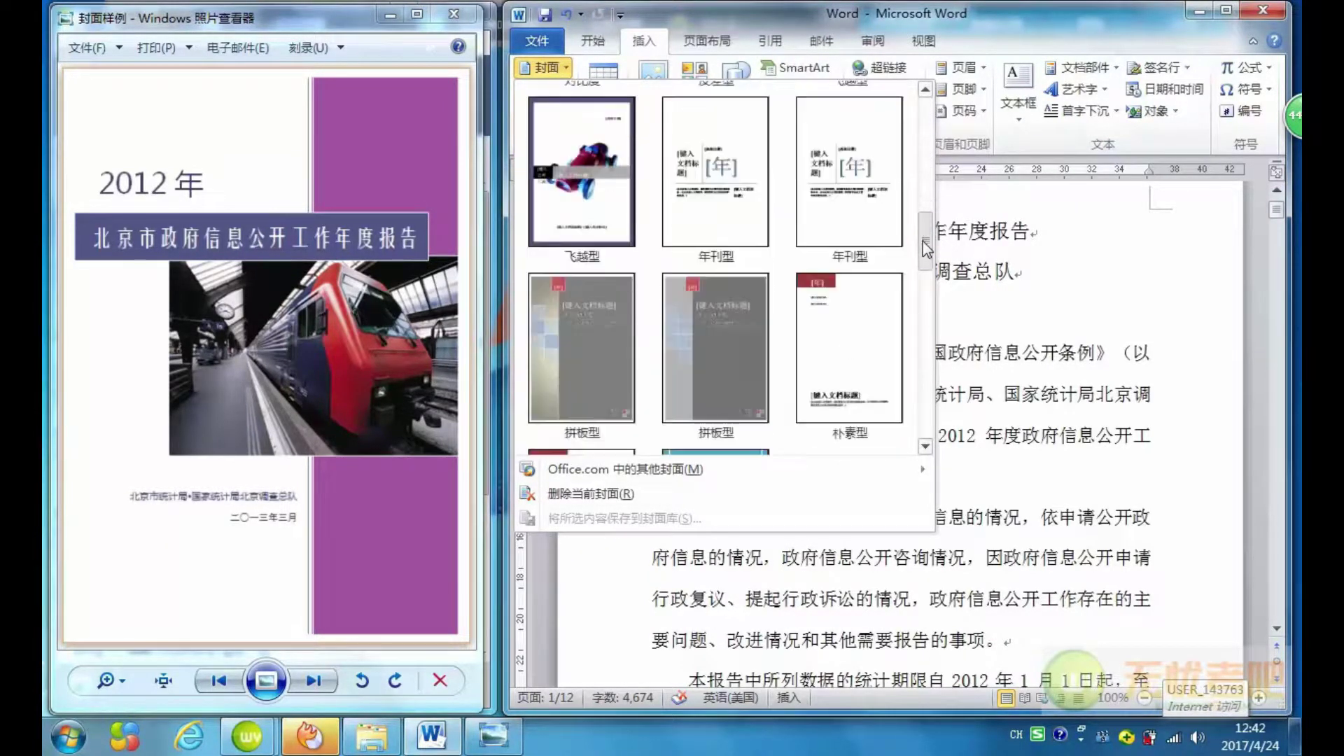
{"action": "left_click_drag", "start_coordinate": [925, 242], "coordinate": [931, 373]}
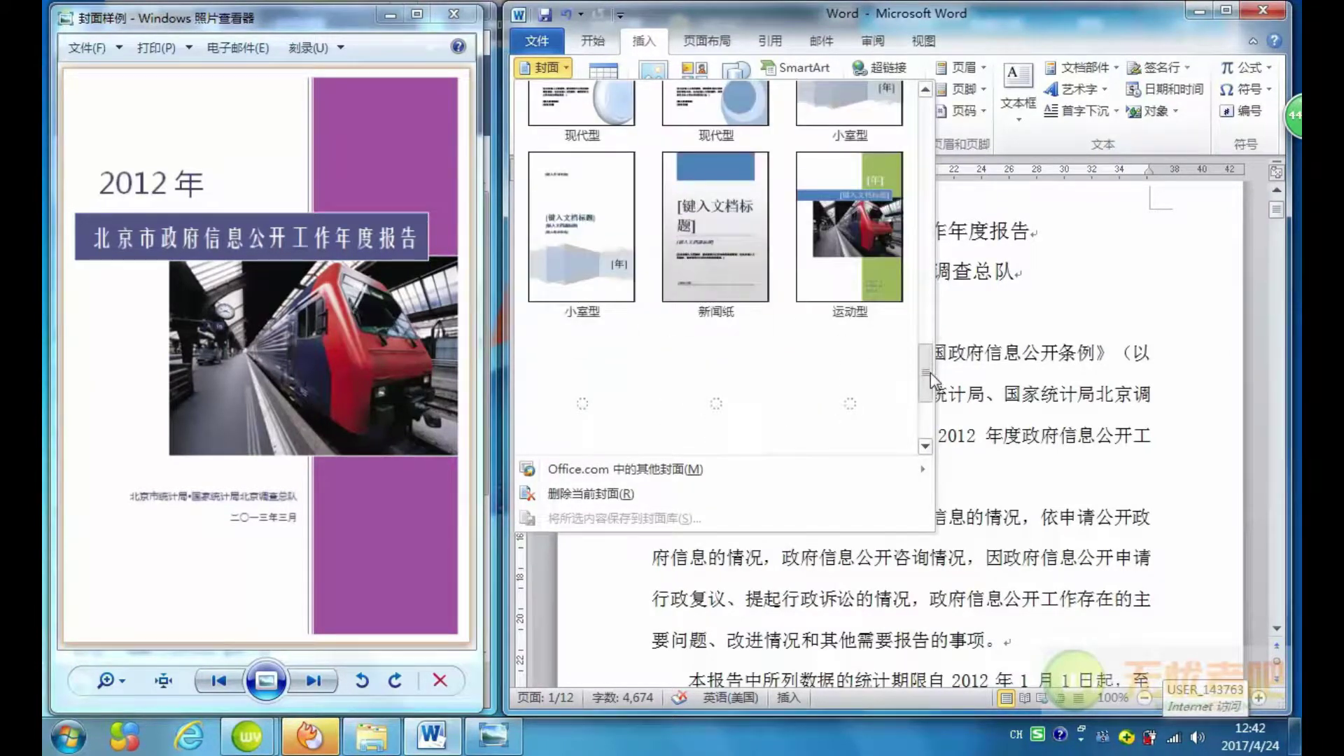
{"action": "left_click", "coordinate": [860, 283]}
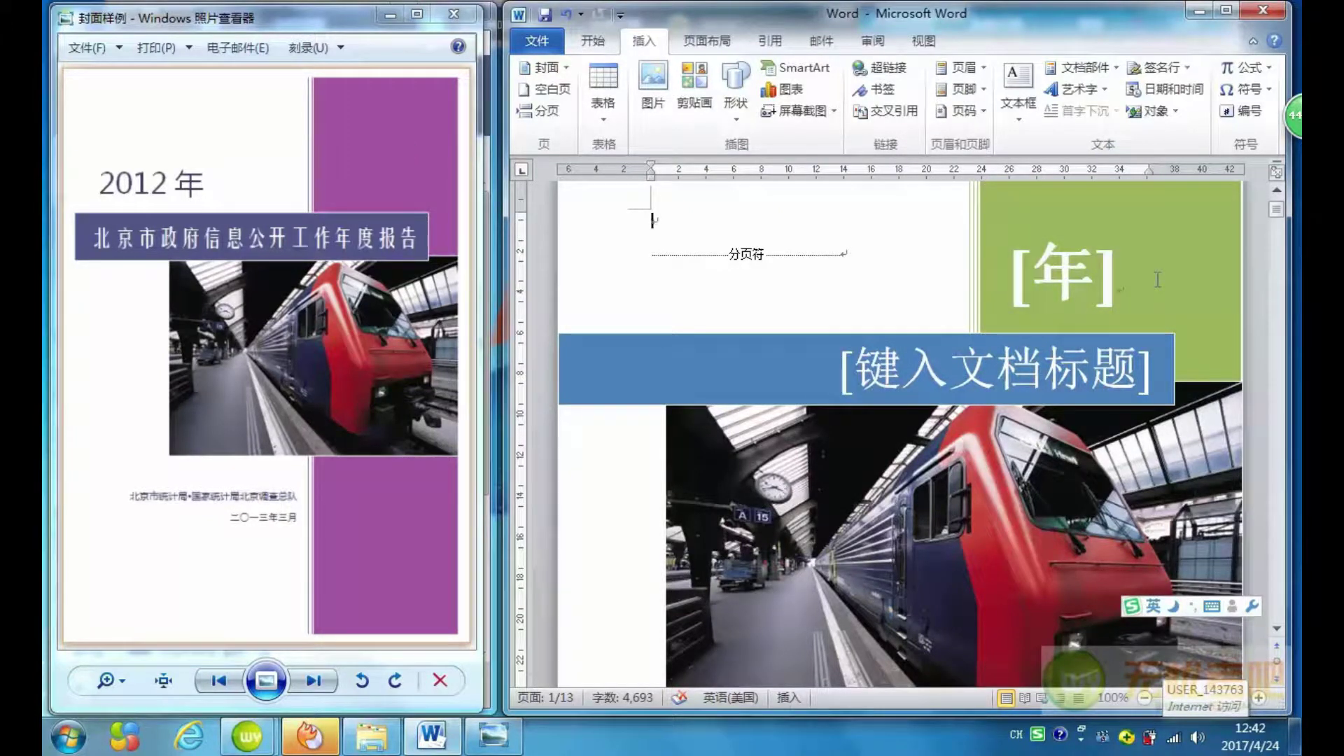
Apply the 都市 document theme, recolouring the cover panels purple.
{"action": "left_click", "coordinate": [705, 44]}
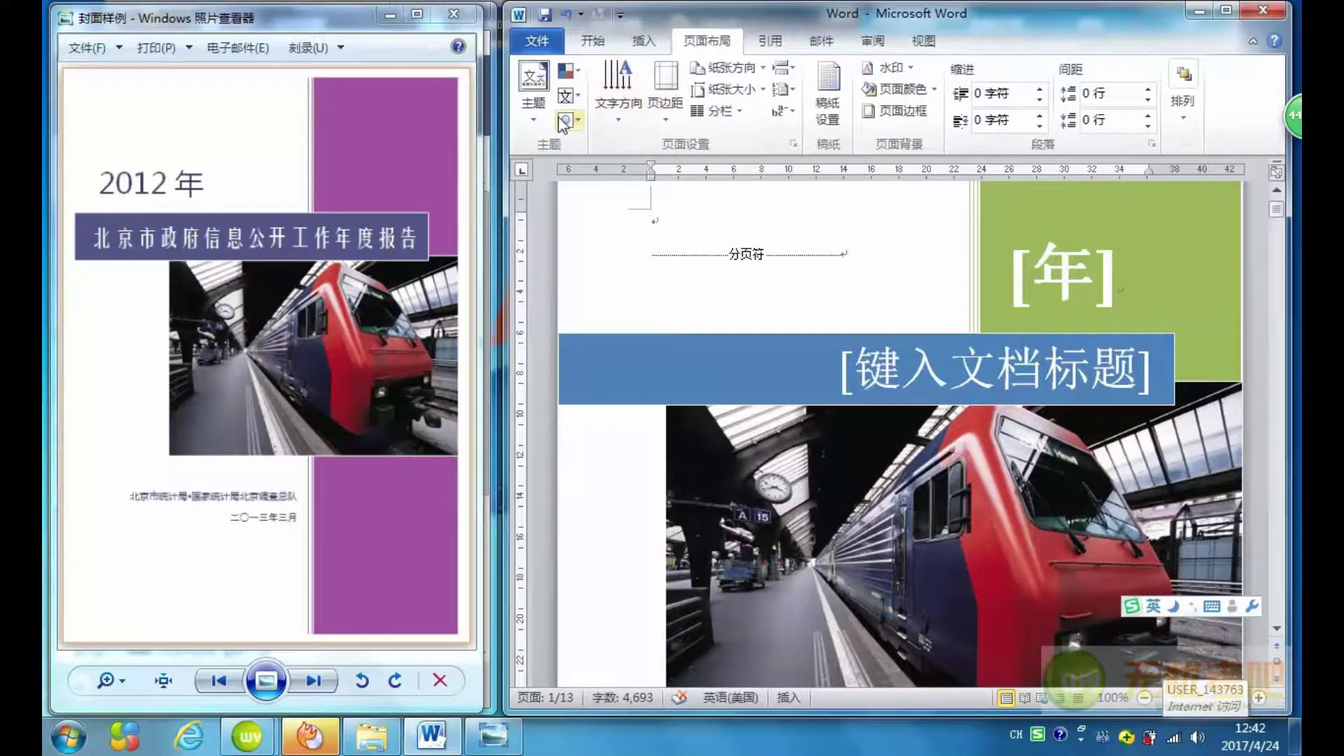
{"action": "left_click", "coordinate": [536, 125]}
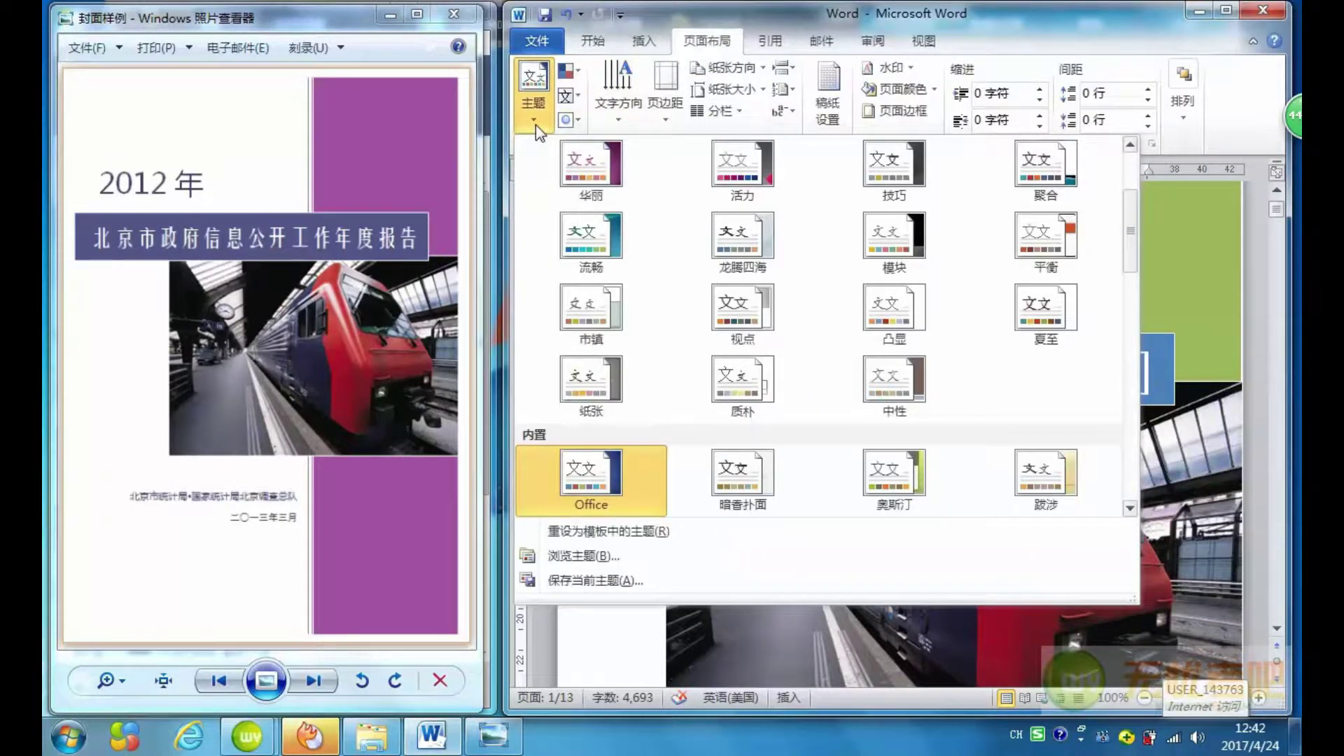
{"action": "scroll", "coordinate": [1104, 273], "scroll_direction": "down", "scroll_amount": 2}
{"action": "scroll", "coordinate": [1104, 294], "scroll_direction": "down", "scroll_amount": 2}
{"action": "scroll", "coordinate": [1104, 329], "scroll_direction": "down", "scroll_amount": 1}
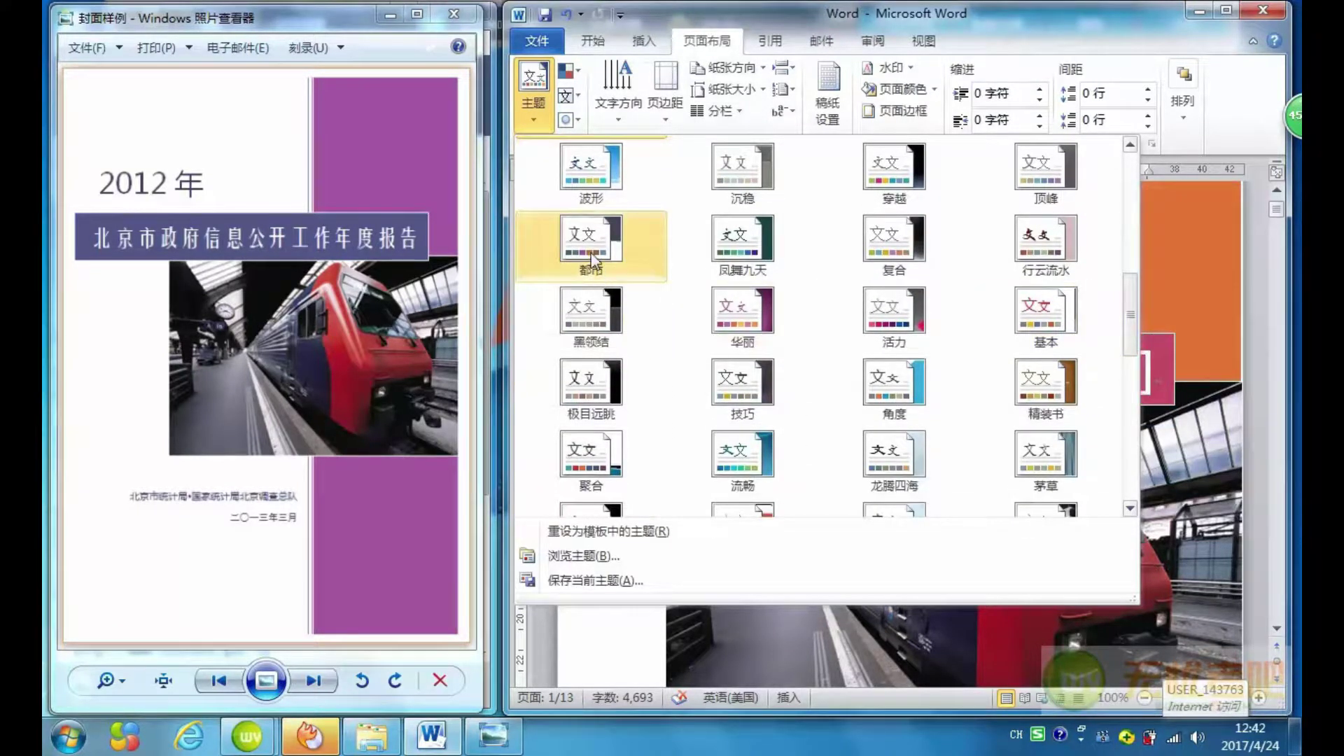
{"action": "left_click", "coordinate": [644, 270]}
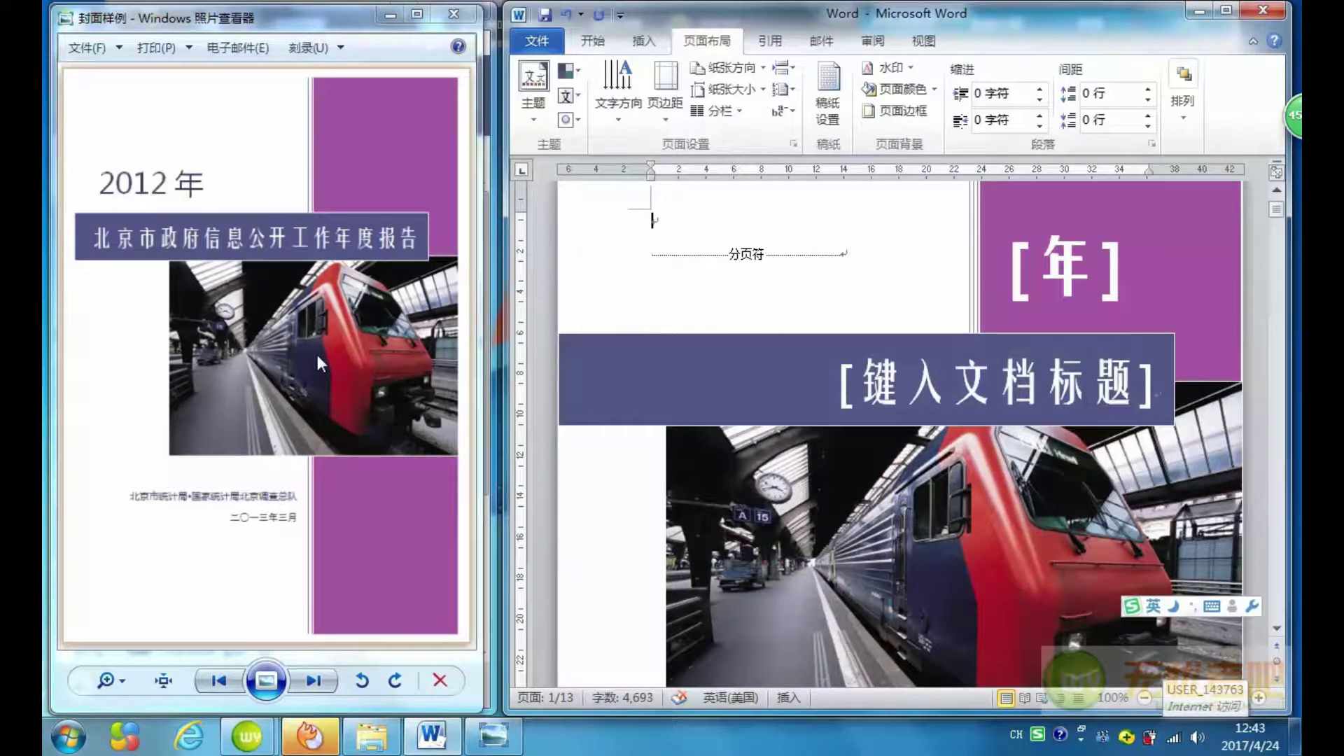
{"action": "left_click", "coordinate": [1048, 273]}
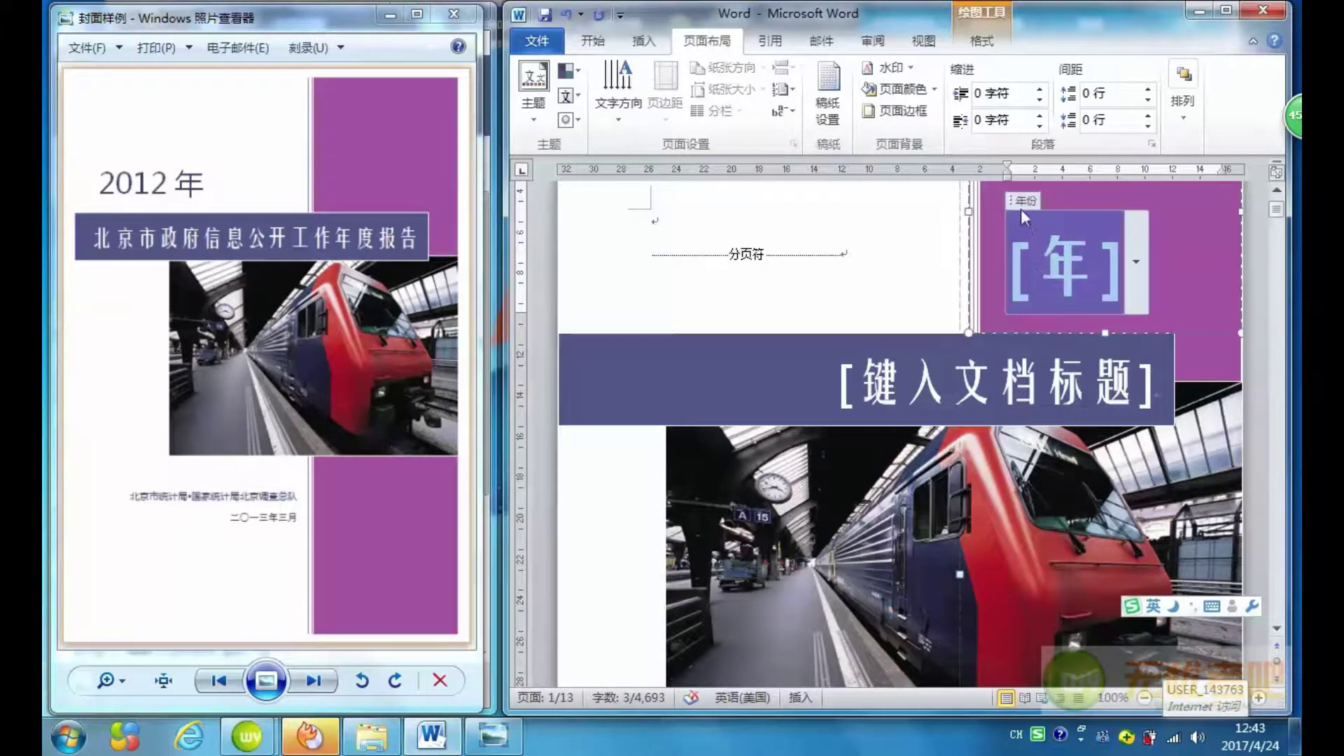
Delete the year and document-title content controls from the cover.
{"action": "right_click", "coordinate": [1060, 274]}
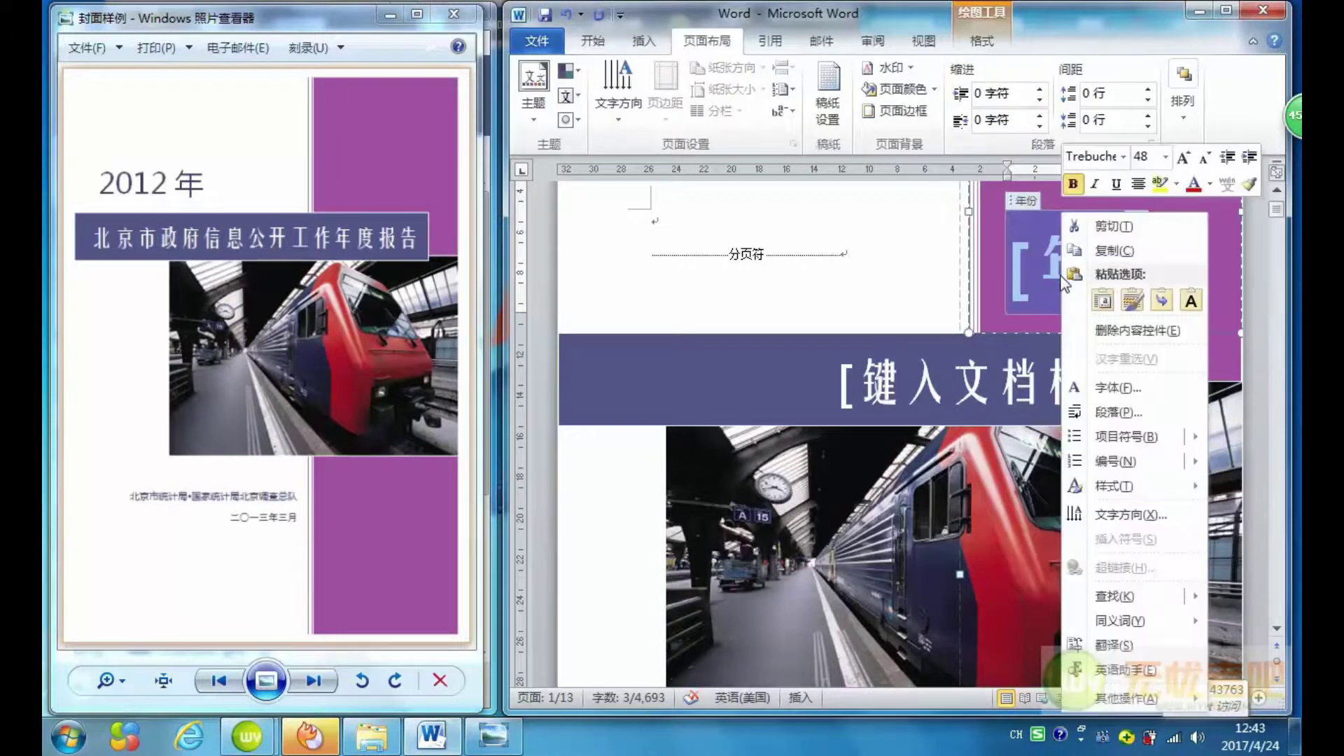
{"action": "left_click", "coordinate": [1123, 331]}
{"action": "left_click", "coordinate": [1056, 376]}
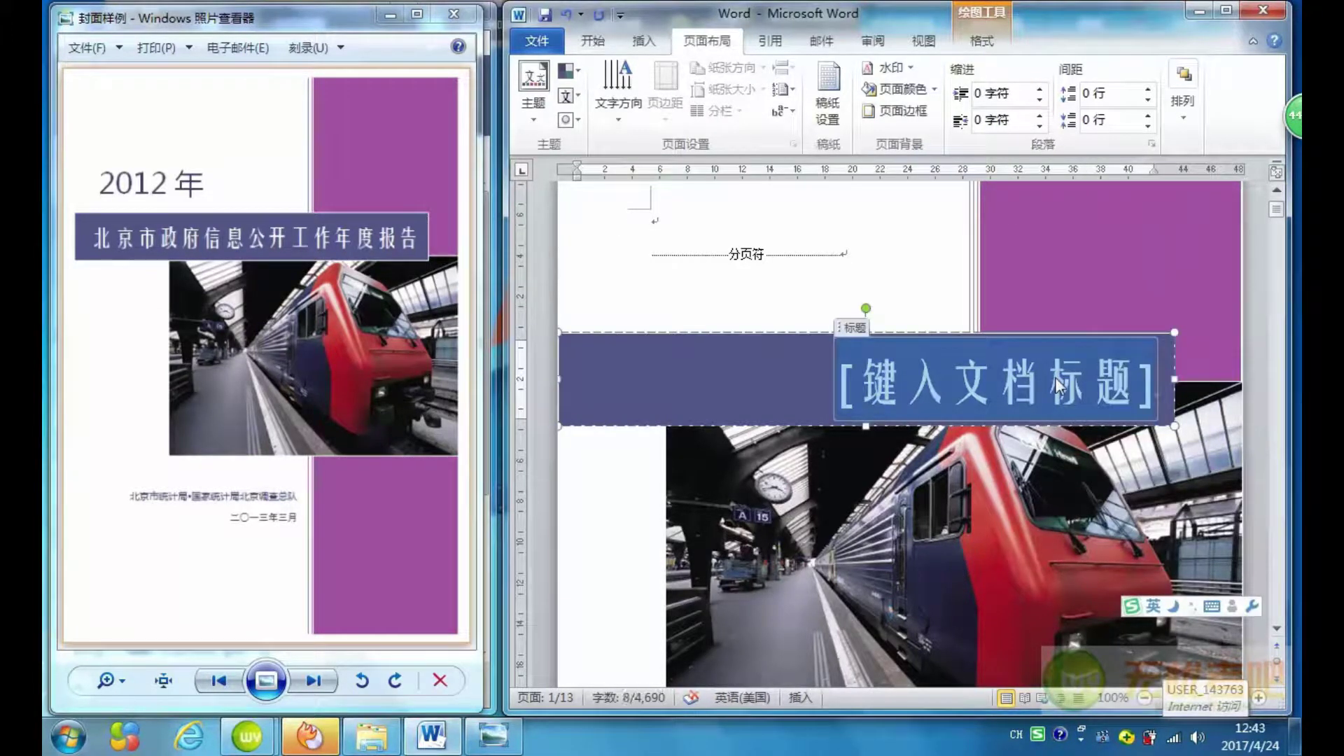
{"action": "right_click", "coordinate": [1056, 377]}
{"action": "left_click", "coordinate": [1090, 334]}
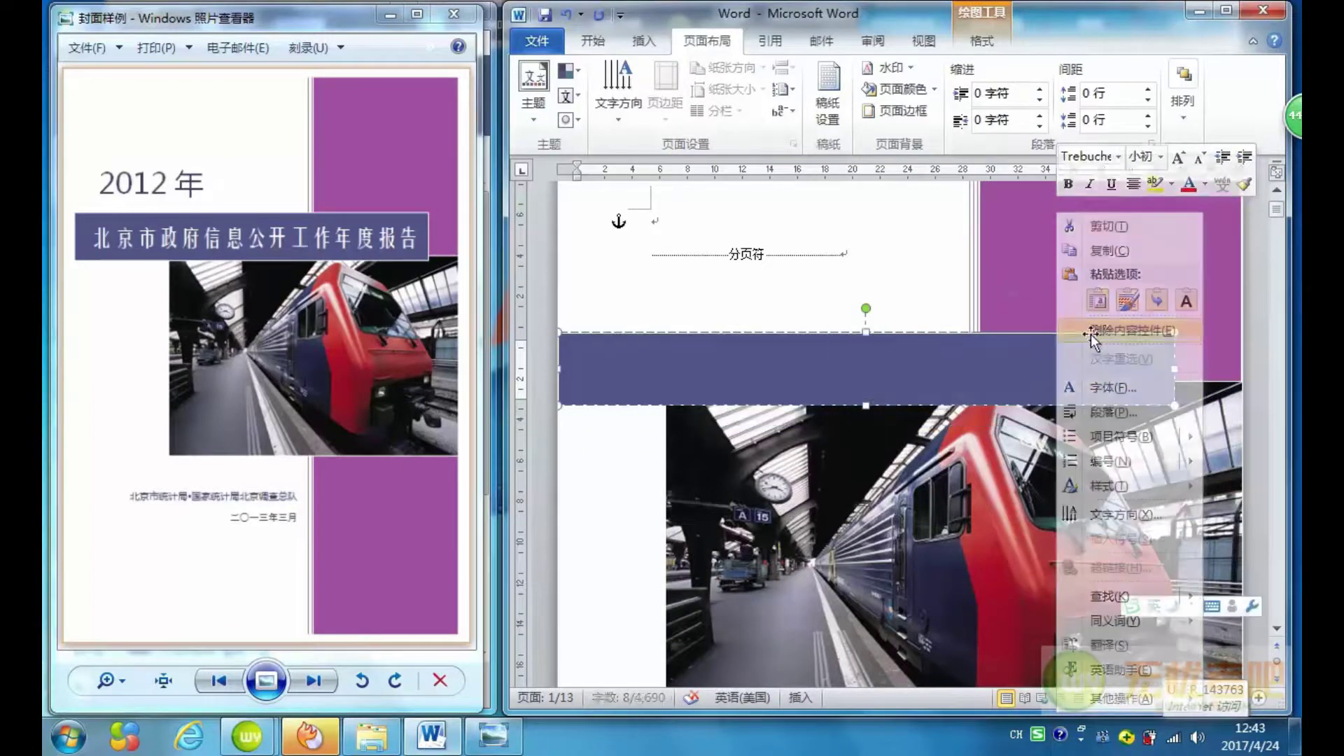
Ignore the spelling flag on the author field and delete the company field.
{"action": "scroll", "coordinate": [1090, 334], "scroll_direction": "down", "scroll_amount": 3}
{"action": "scroll", "coordinate": [1091, 334], "scroll_direction": "down", "scroll_amount": 3}
{"action": "scroll", "coordinate": [1091, 334], "scroll_direction": "down", "scroll_amount": 2}
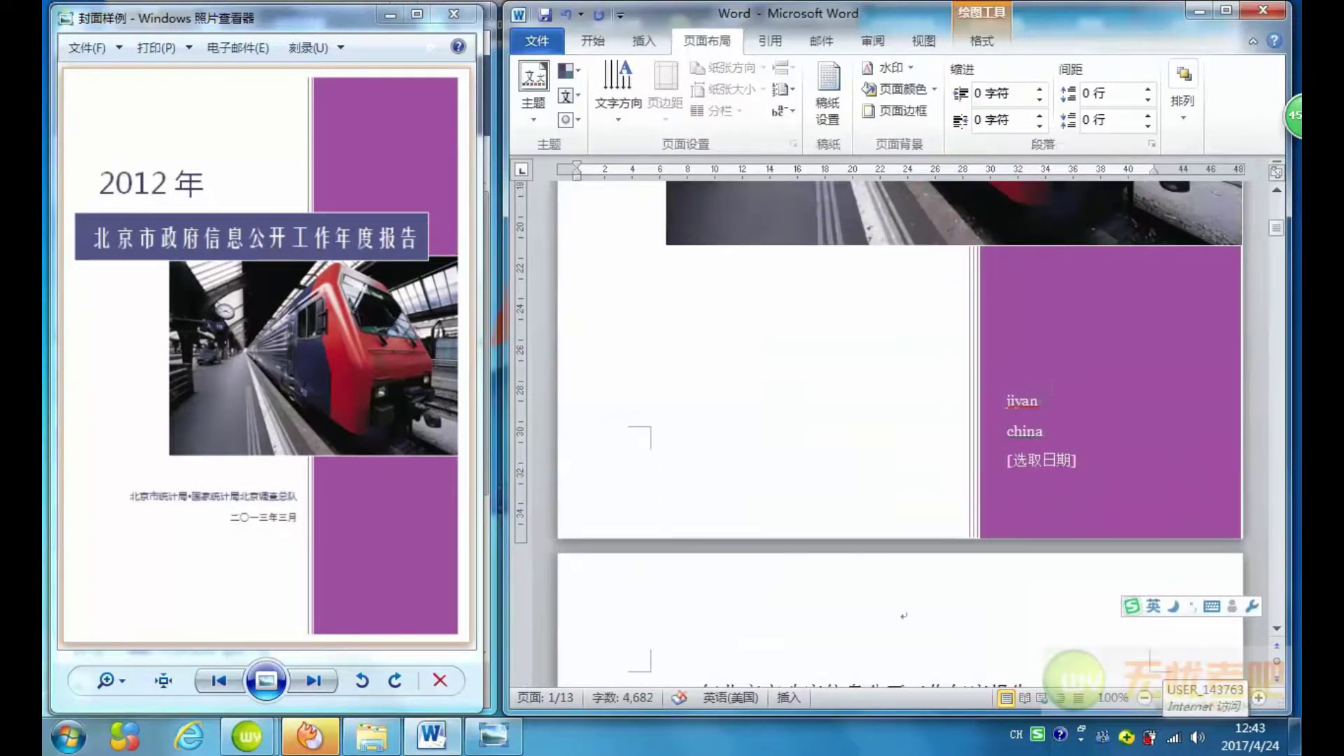
{"action": "left_click", "coordinate": [1022, 401]}
{"action": "right_click", "coordinate": [1022, 400]}
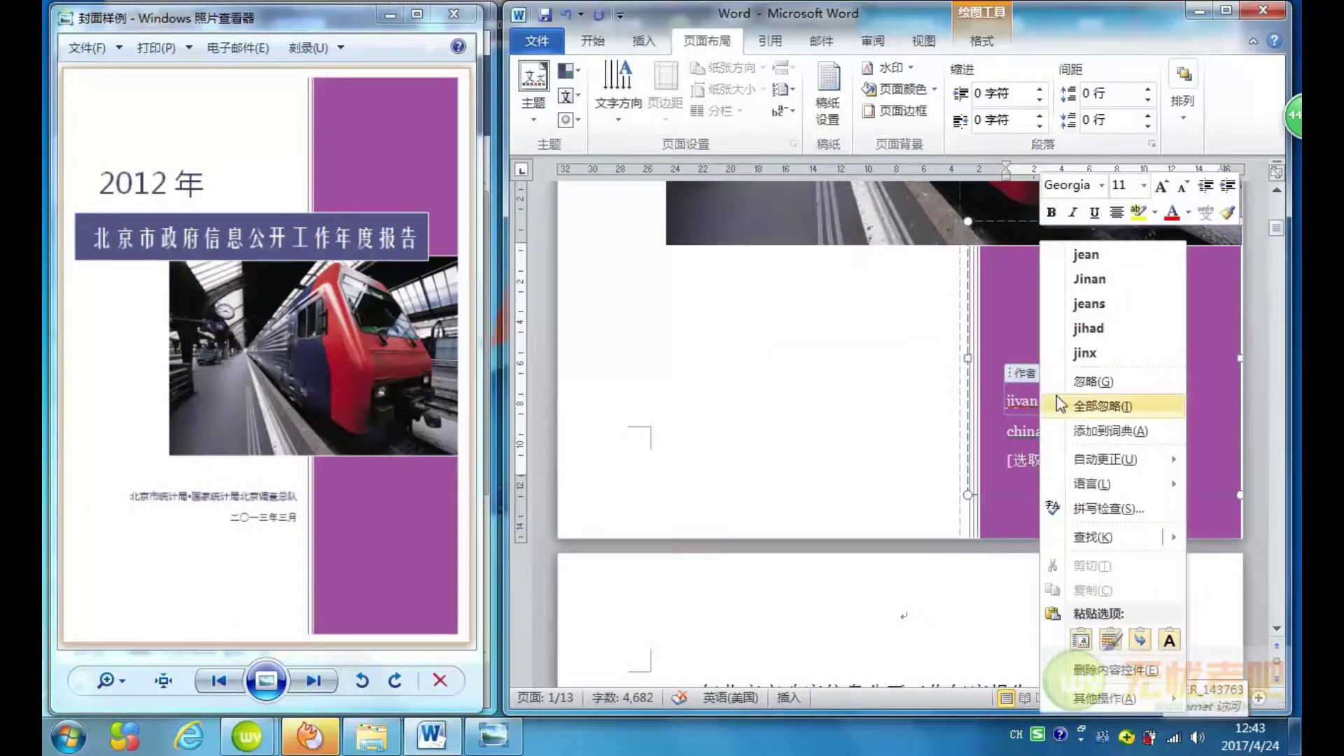
{"action": "left_click", "coordinate": [1106, 670]}
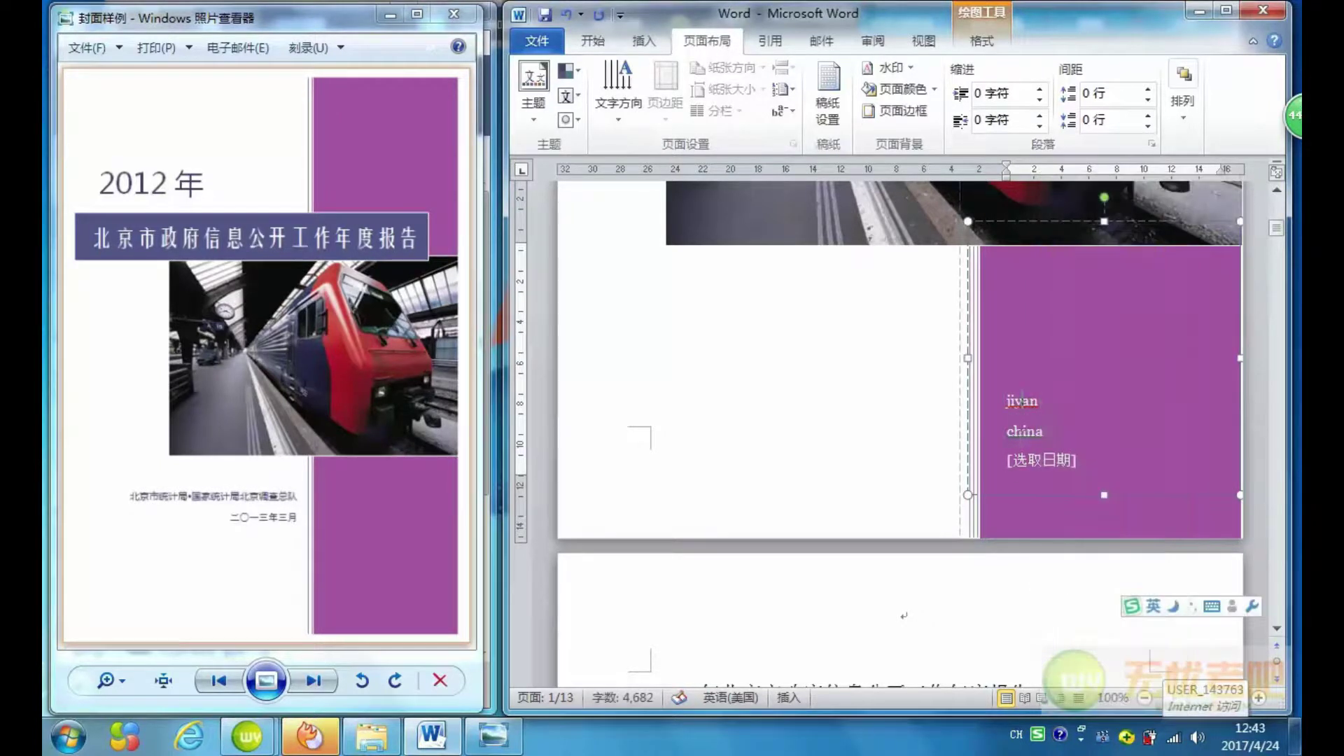
{"action": "right_click", "coordinate": [1028, 432]}
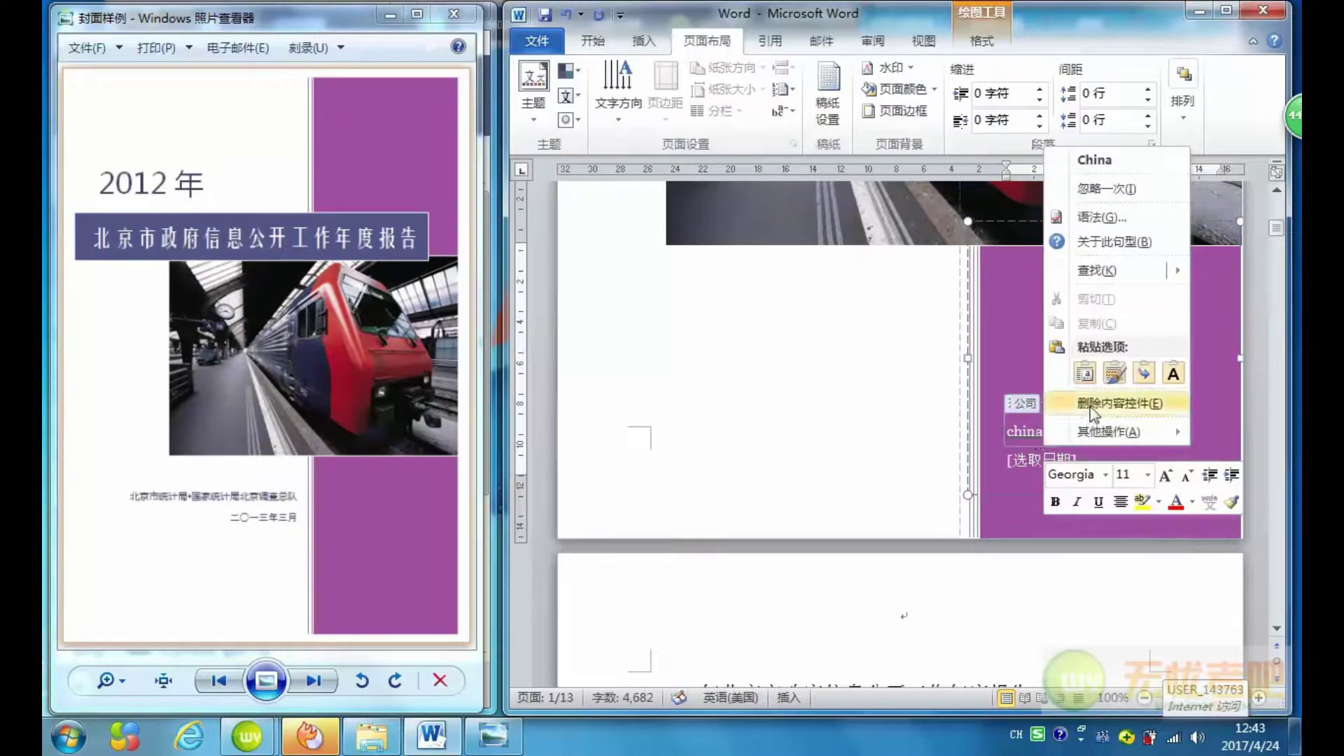
{"action": "left_click", "coordinate": [1114, 403]}
Delete the date placeholder content control from the cover.
{"action": "left_click", "coordinate": [1049, 460]}
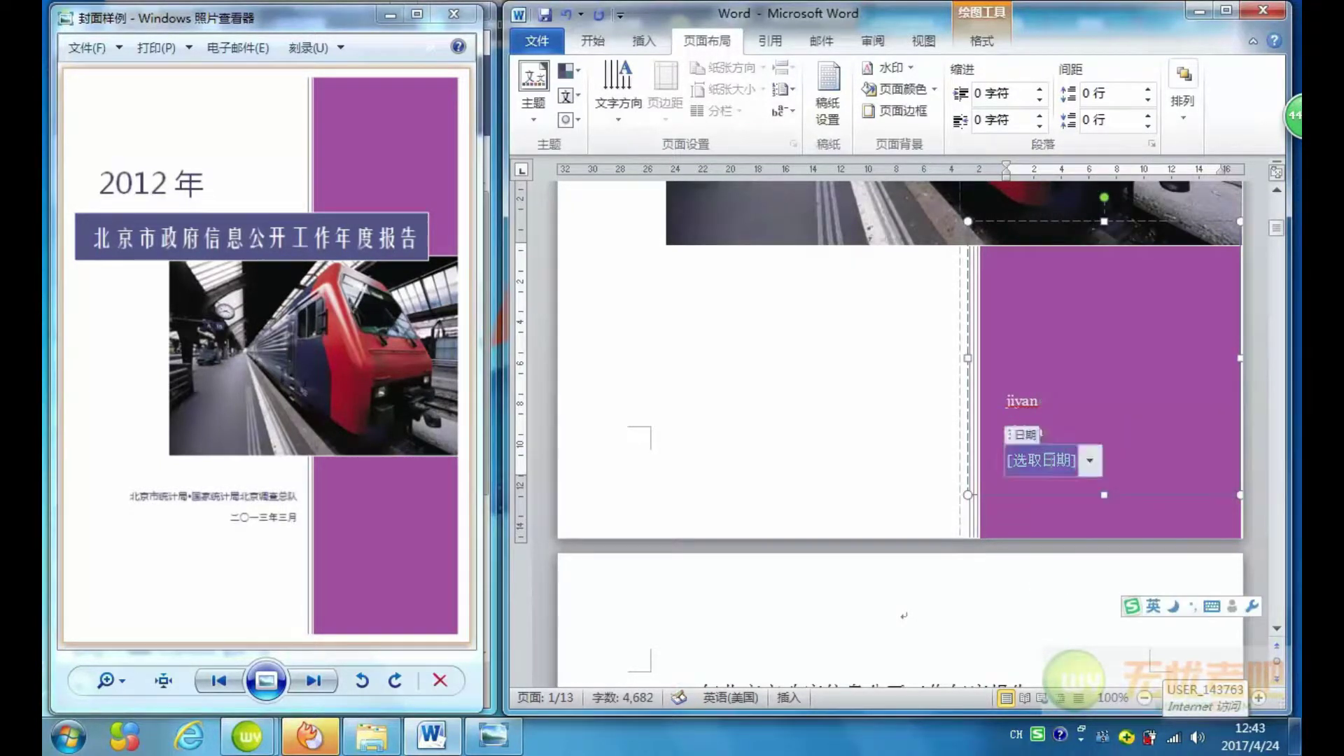
{"action": "right_click", "coordinate": [1049, 460]}
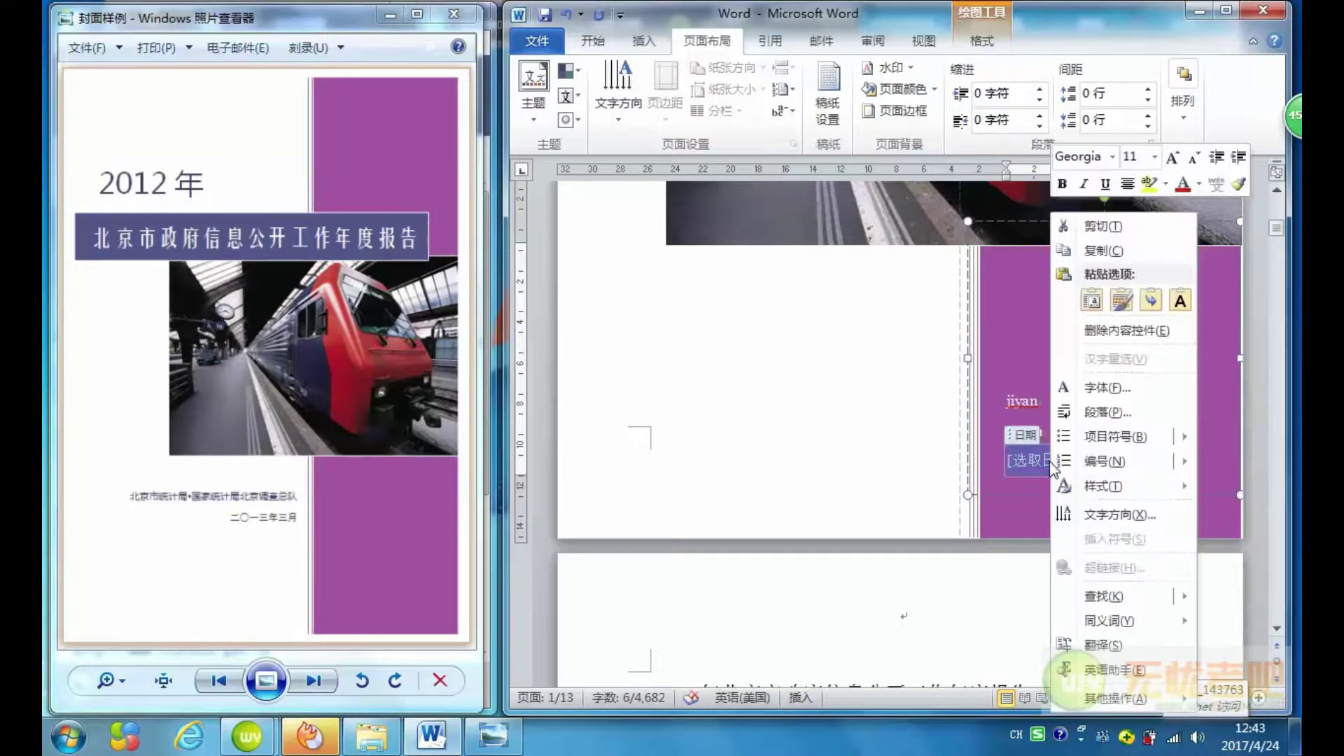
{"action": "left_click", "coordinate": [1118, 333]}
{"action": "key", "text": "BackSpace"}
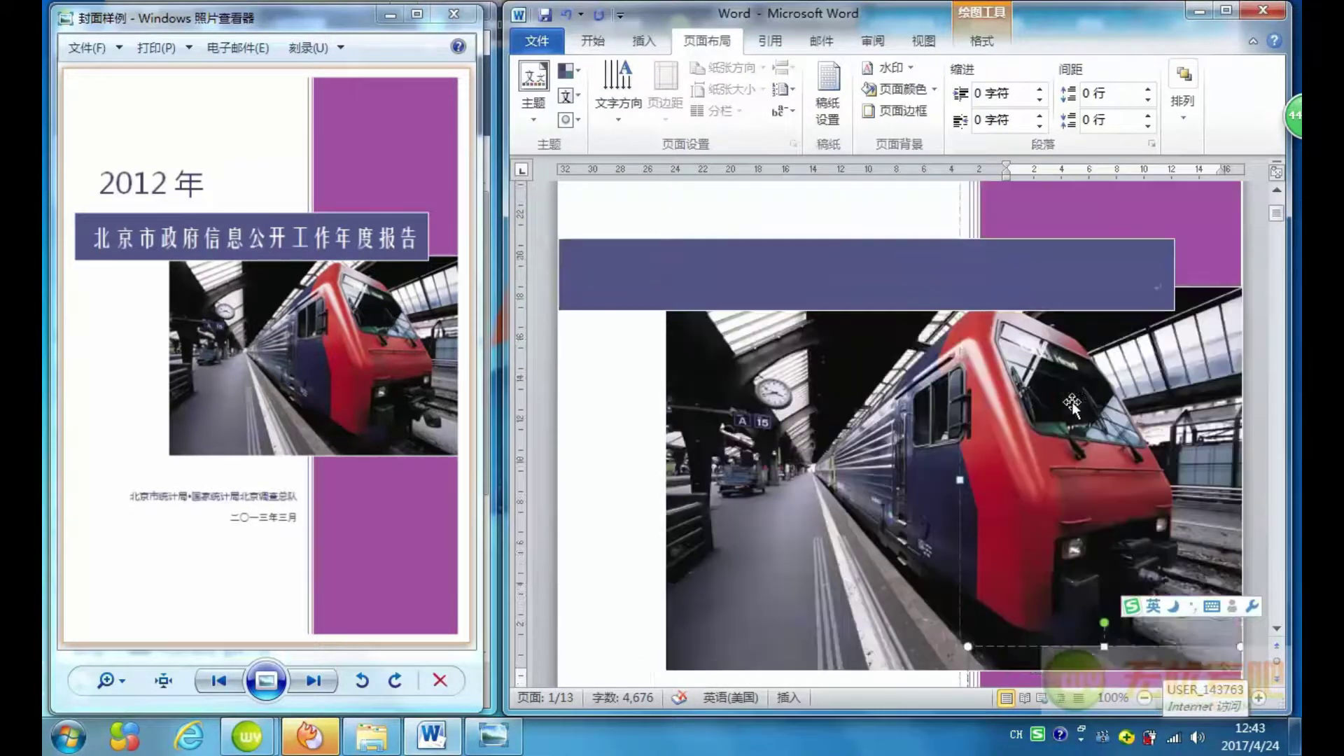
{"action": "left_click", "coordinate": [1061, 403]}
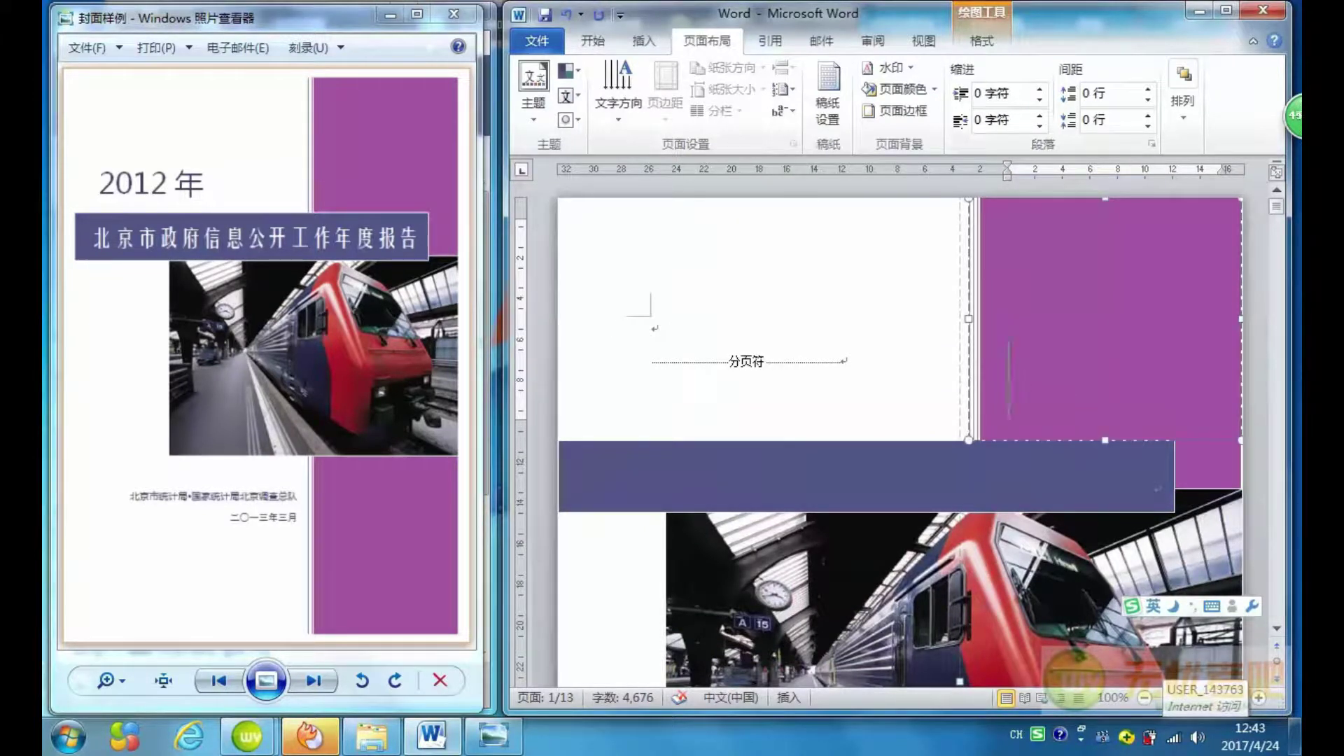
{"action": "scroll", "coordinate": [1009, 378], "scroll_direction": "down", "scroll_amount": 5}
{"action": "scroll", "coordinate": [1008, 378], "scroll_direction": "down", "scroll_amount": 5}
{"action": "scroll", "coordinate": [1009, 378], "scroll_direction": "down", "scroll_amount": 3}
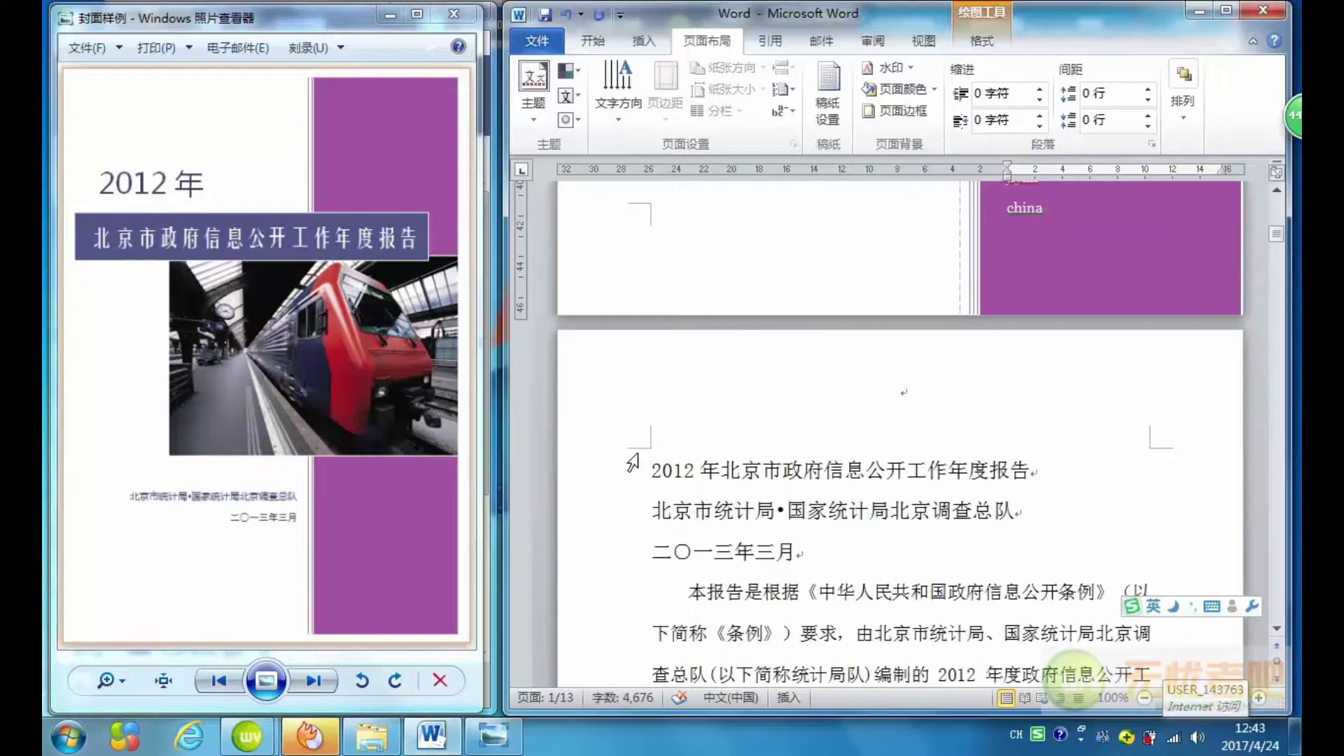
Move 2012 年 from the report title into the purple cover panel as plain text.
{"action": "left_click_drag", "start_coordinate": [651, 471], "coordinate": [718, 482]}
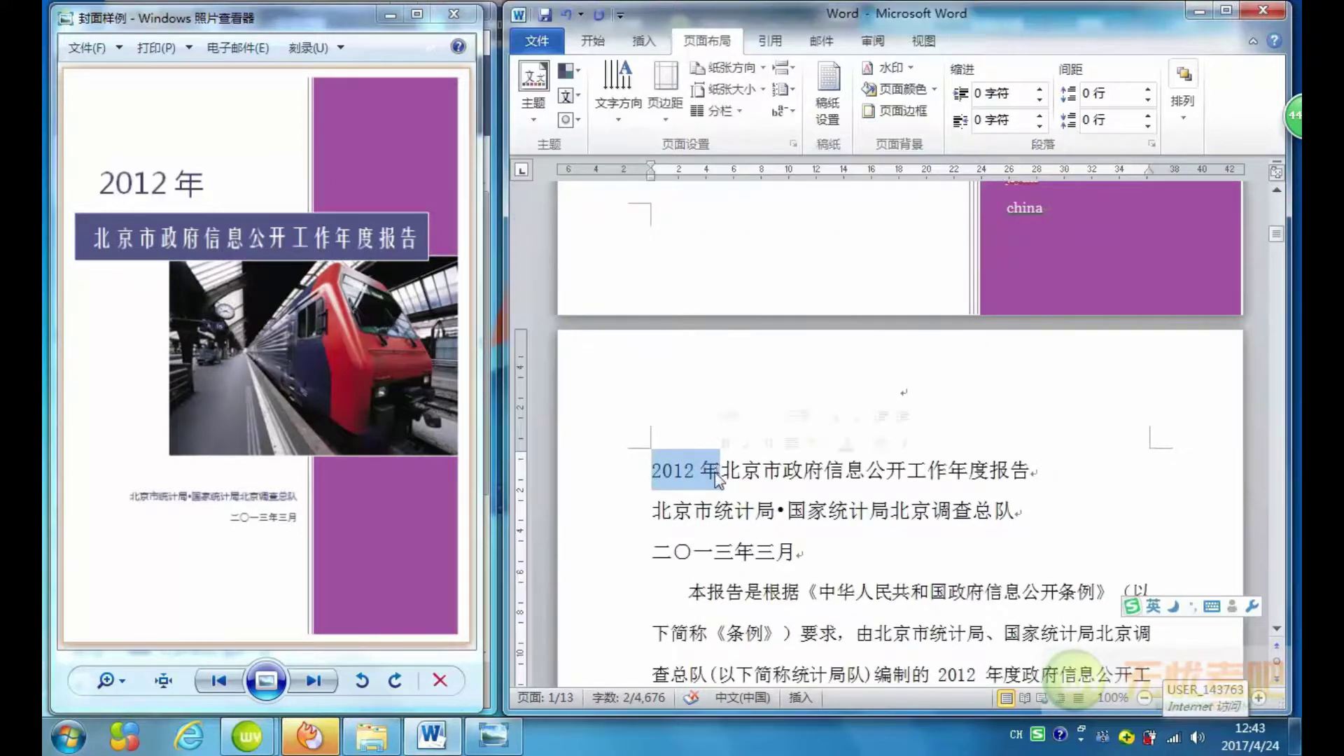
{"action": "key", "text": "Delete"}
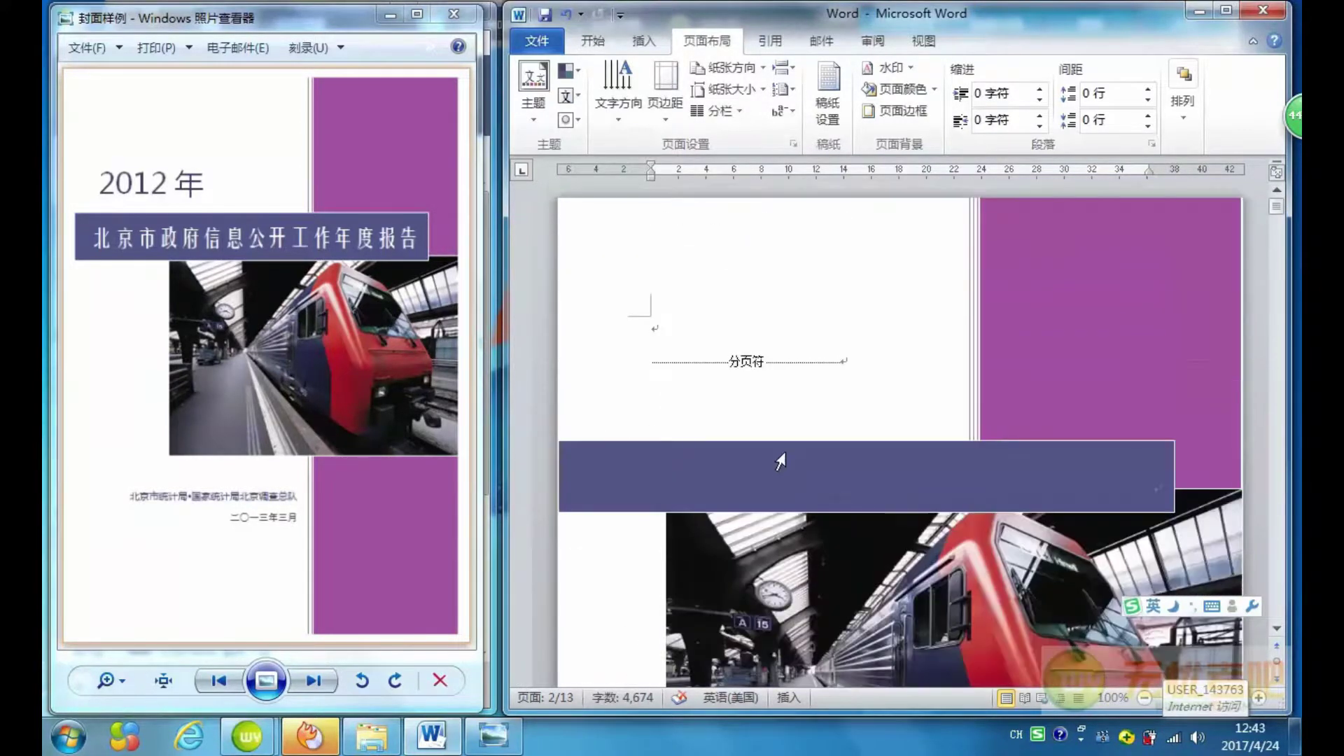
{"action": "left_click", "coordinate": [1008, 392]}
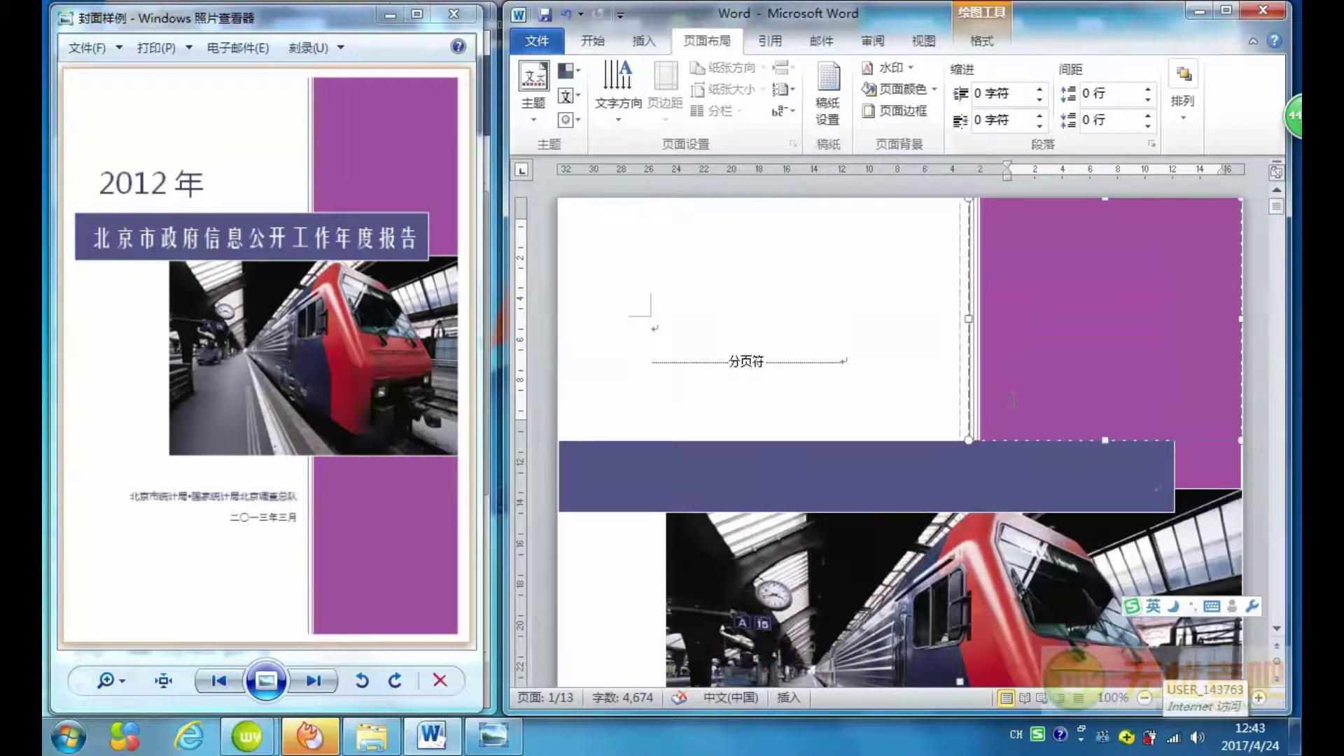
{"action": "right_click", "coordinate": [1009, 378]}
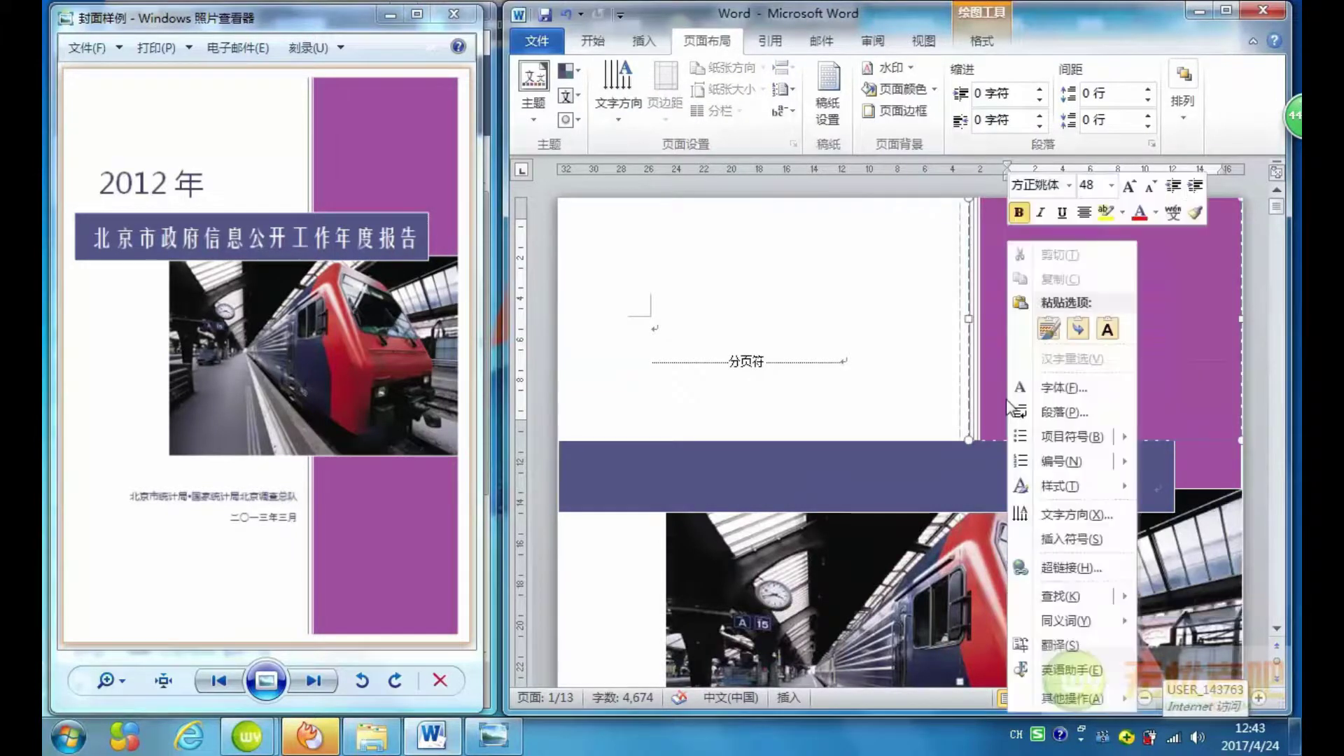
{"action": "left_click", "coordinate": [1106, 328]}
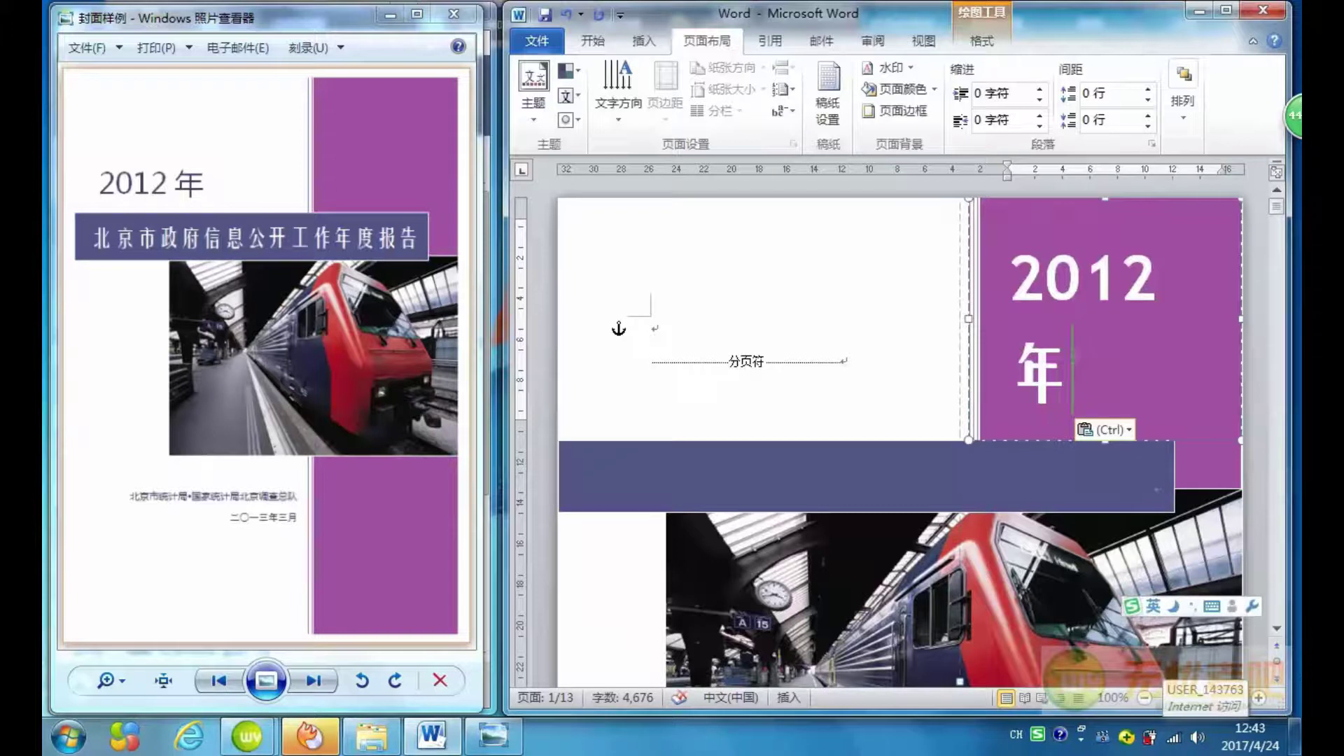
{"action": "left_click_drag", "start_coordinate": [998, 280], "coordinate": [1073, 343]}
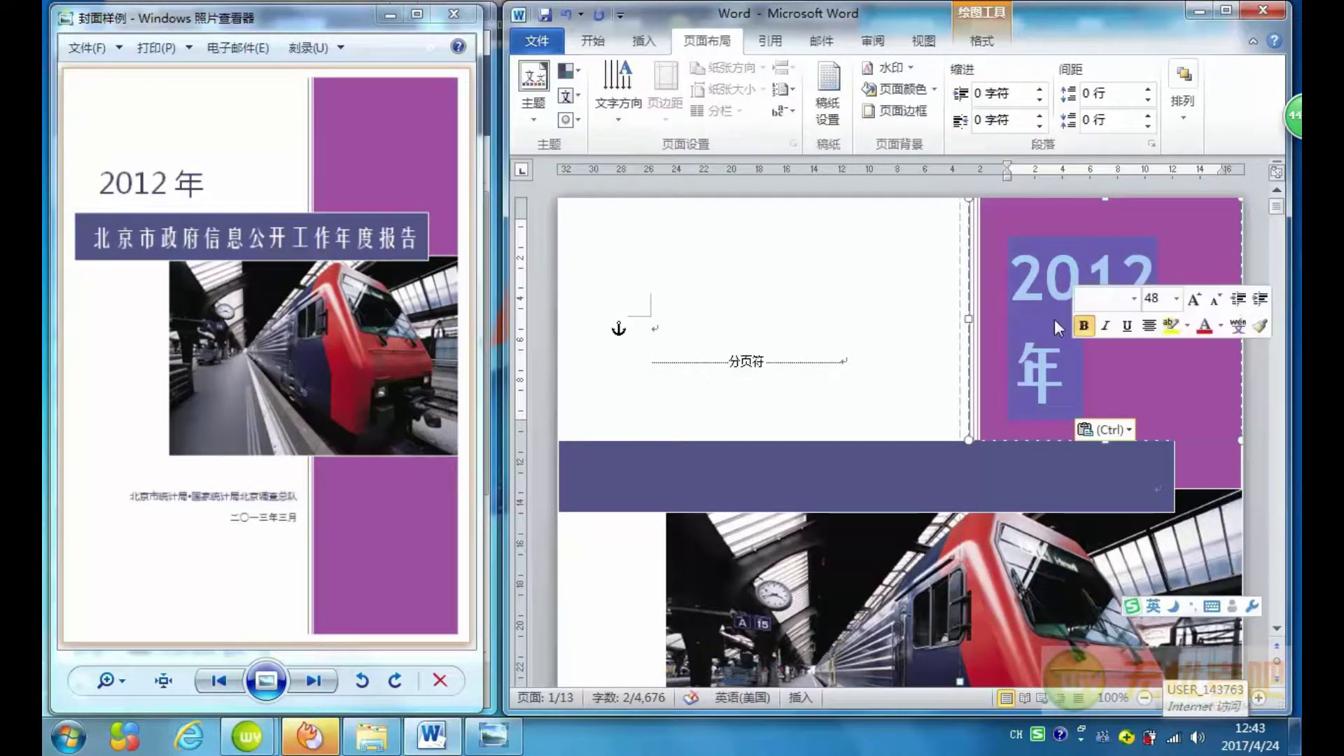
Format 2012 年 as 幼圆, 28 pt, dark blue and shift its box left above the banner.
{"action": "left_click", "coordinate": [593, 41]}
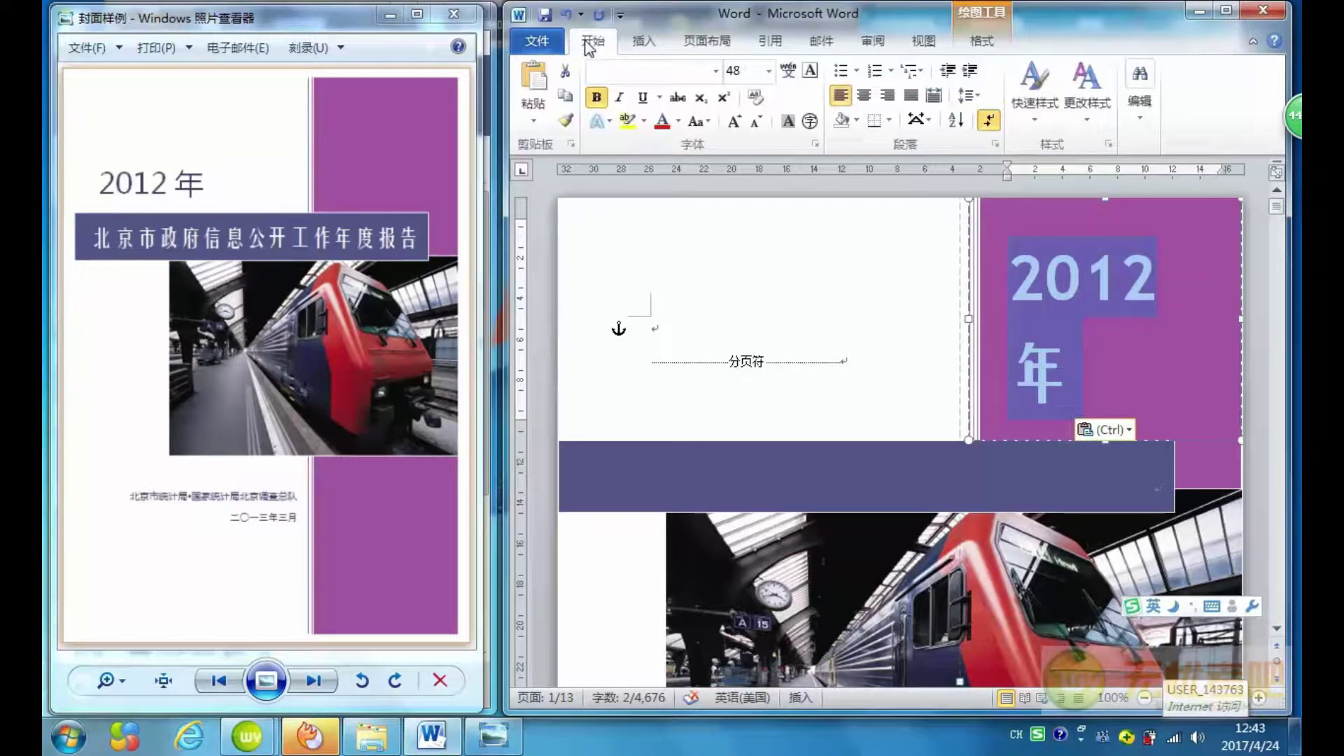
{"action": "left_click", "coordinate": [715, 71]}
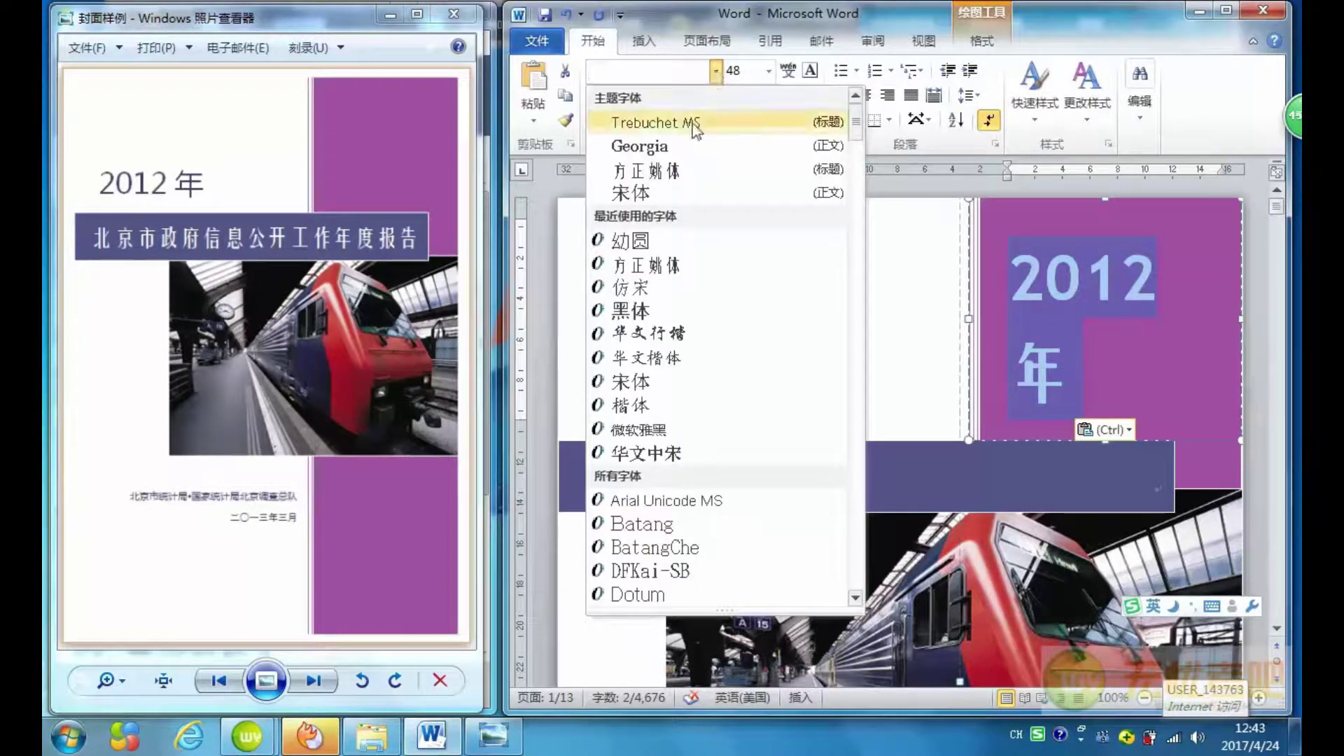
{"action": "left_click", "coordinate": [654, 240]}
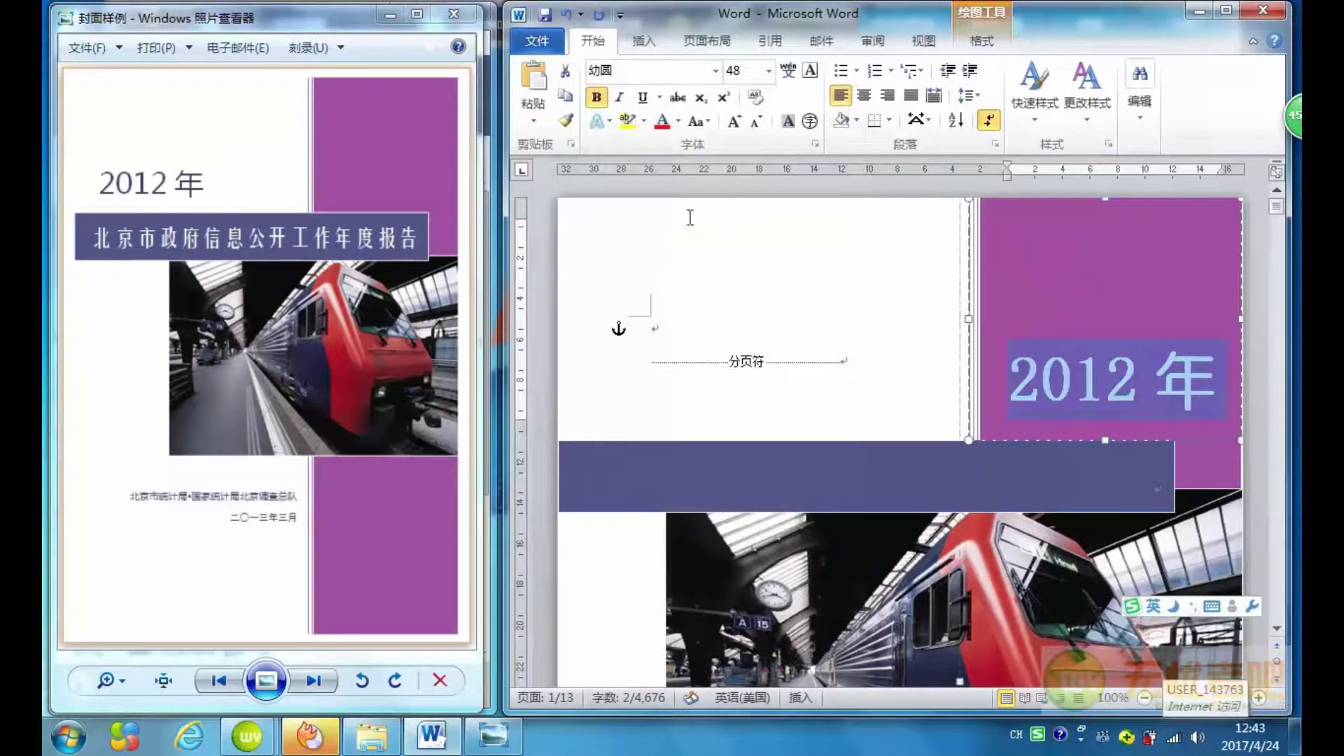
{"action": "left_click", "coordinate": [753, 69]}
{"action": "type", "text": "2"}
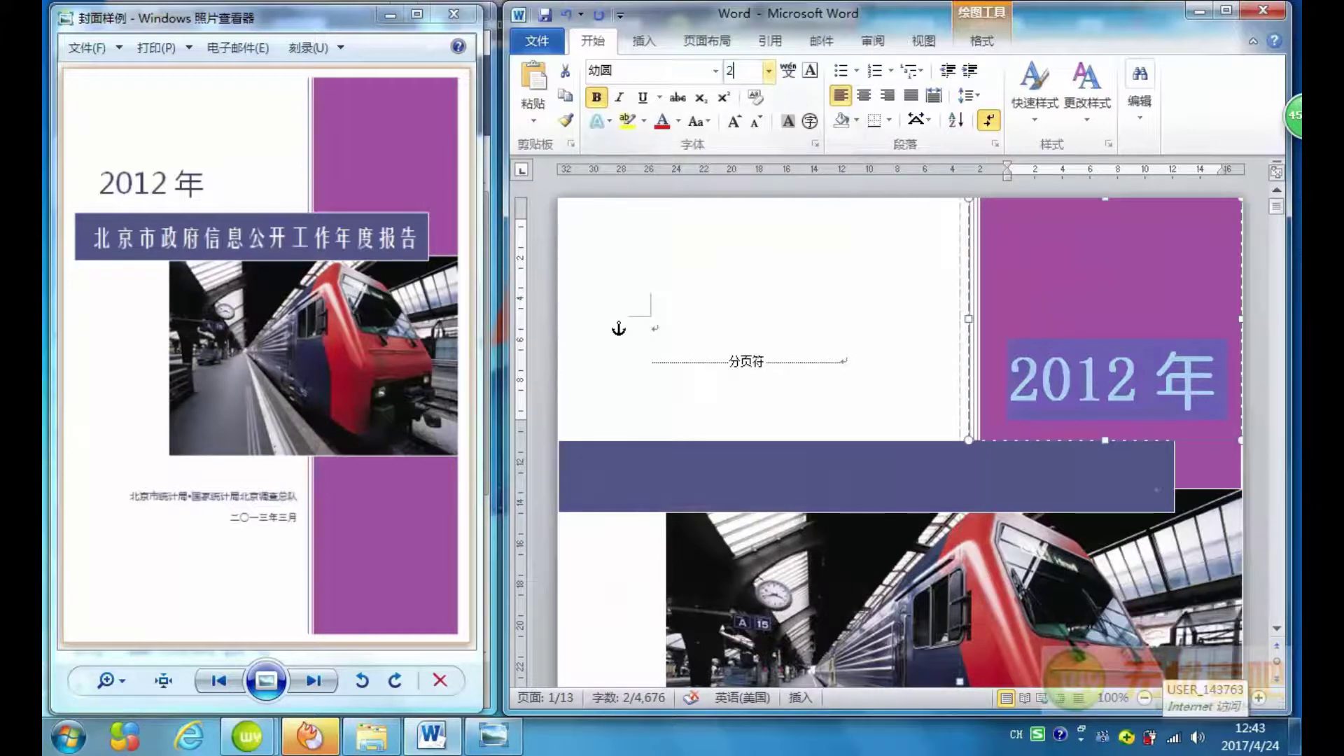
{"action": "left_click", "coordinate": [680, 120]}
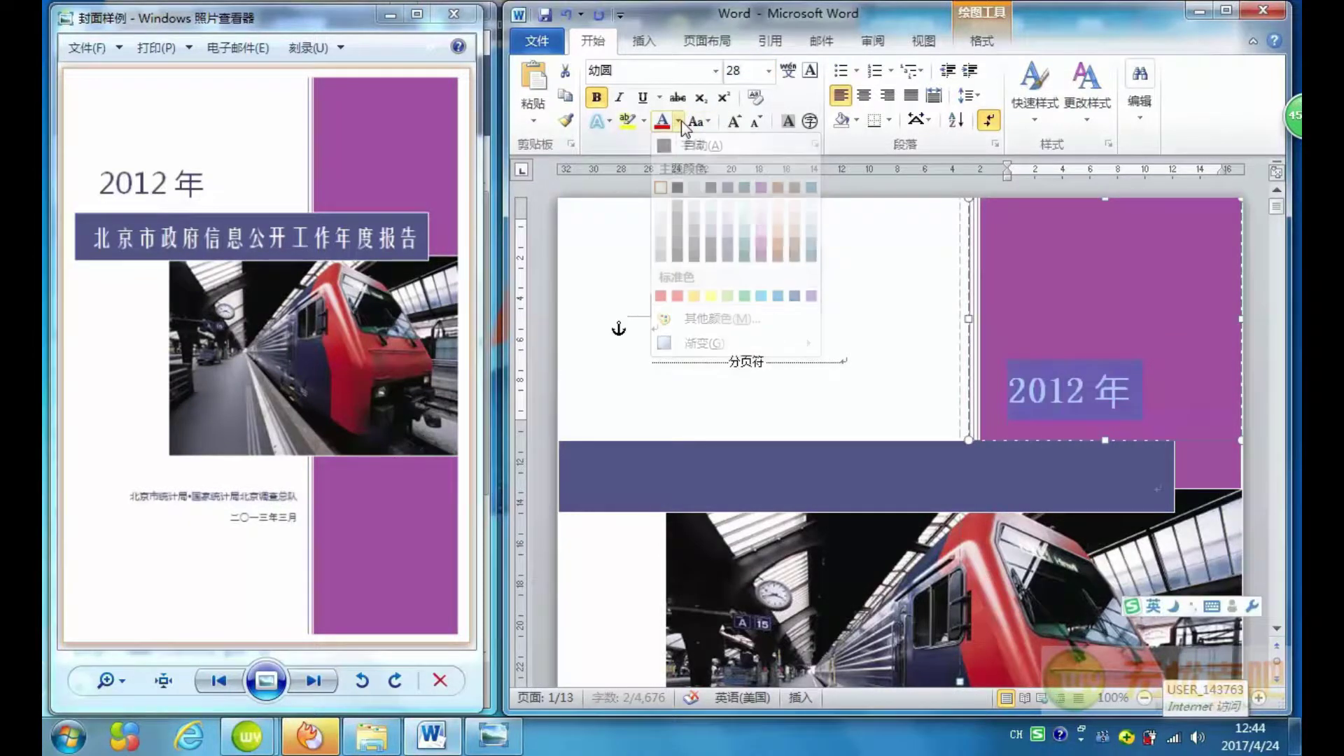
{"action": "left_click", "coordinate": [682, 123]}
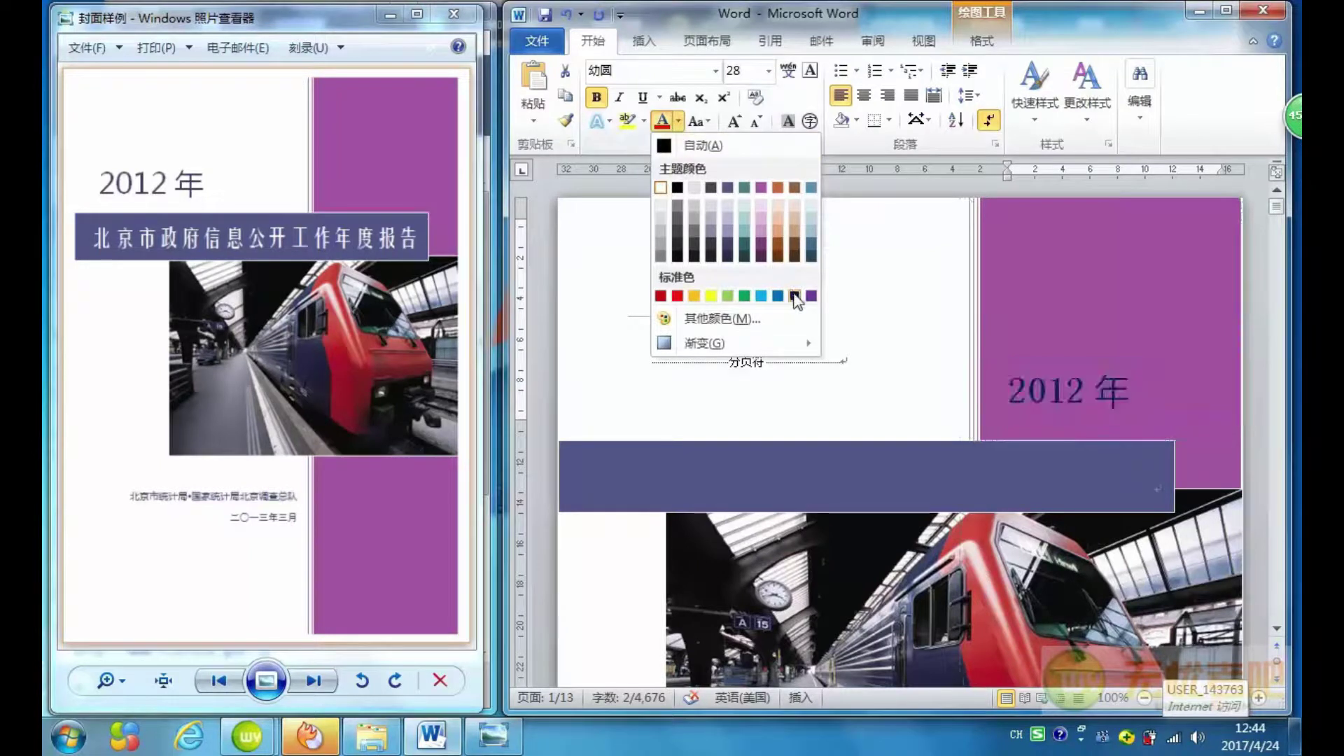
{"action": "left_click", "coordinate": [728, 248]}
{"action": "mouse_move", "coordinate": [1195, 440]}
{"action": "left_mouse_down"}
{"action": "mouse_move", "coordinate": [938, 414]}
{"action": "mouse_move", "coordinate": [879, 430]}
{"action": "left_mouse_up"}
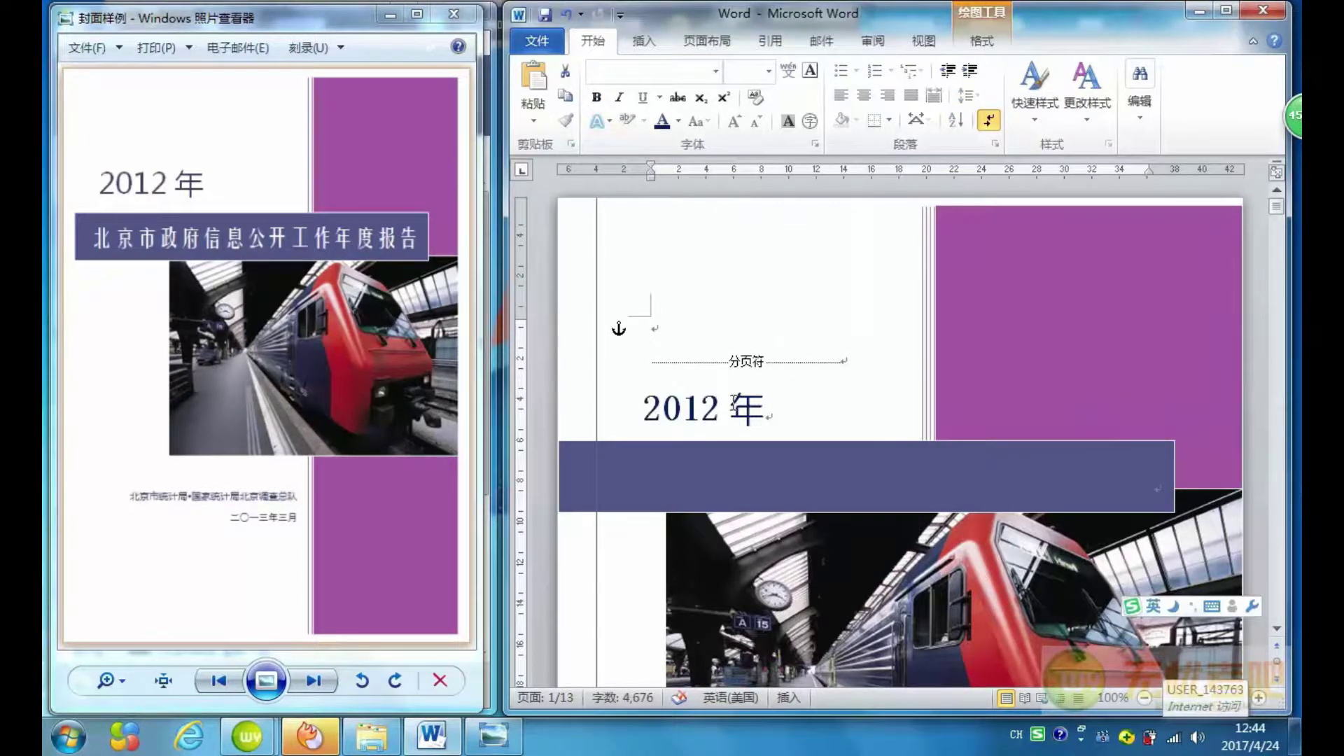
Cut the report title line from page 2 and paste it as plain text into the cover banner.
{"action": "scroll", "coordinate": [826, 382], "scroll_direction": "down", "scroll_amount": 5}
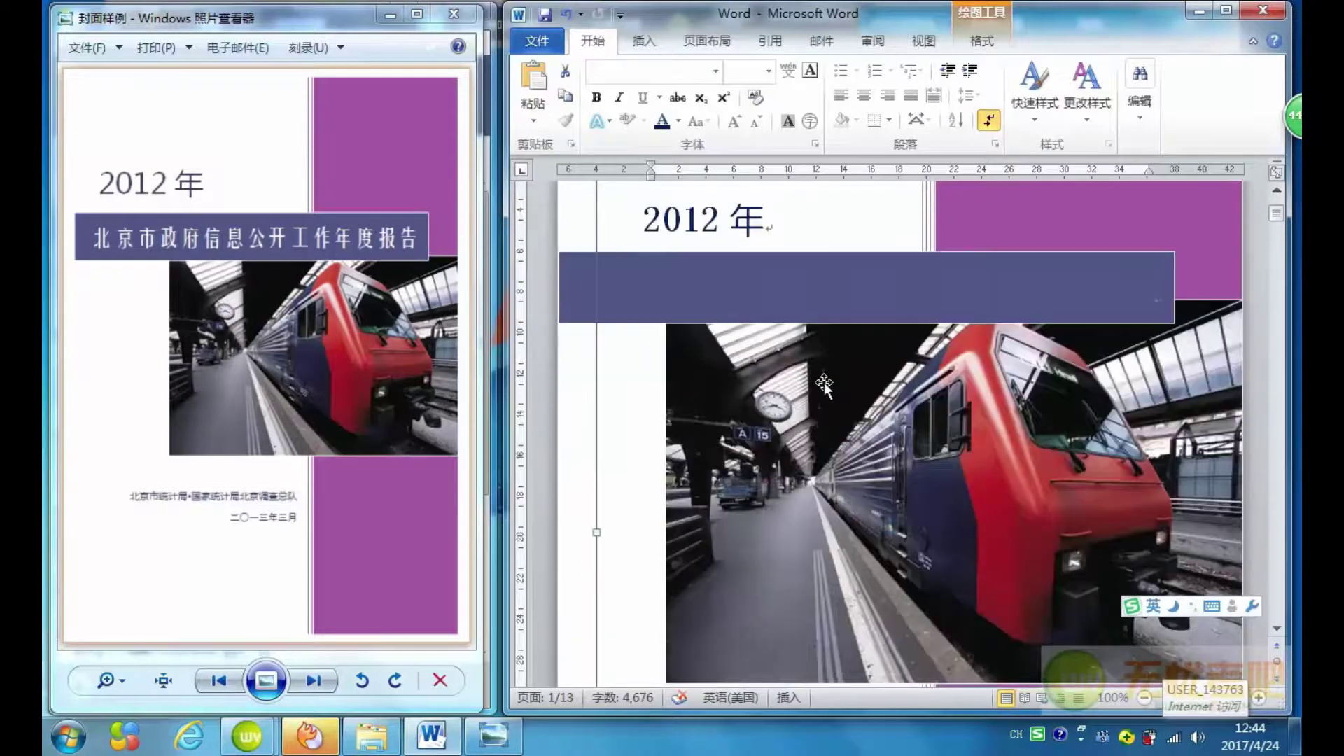
{"action": "scroll", "coordinate": [826, 383], "scroll_direction": "down", "scroll_amount": 4}
{"action": "scroll", "coordinate": [826, 382], "scroll_direction": "down", "scroll_amount": 6}
{"action": "scroll", "coordinate": [826, 383], "scroll_direction": "down", "scroll_amount": 9}
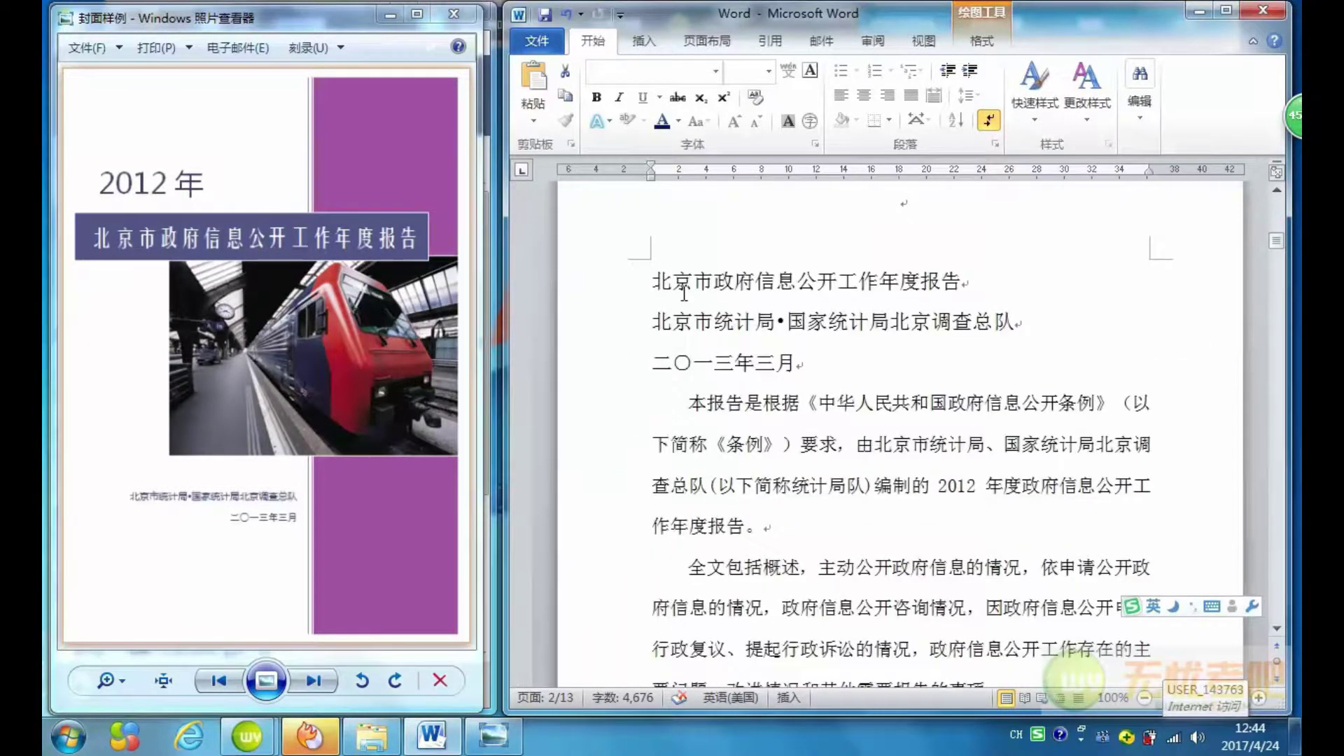
{"action": "left_click_drag", "start_coordinate": [653, 280], "coordinate": [959, 282]}
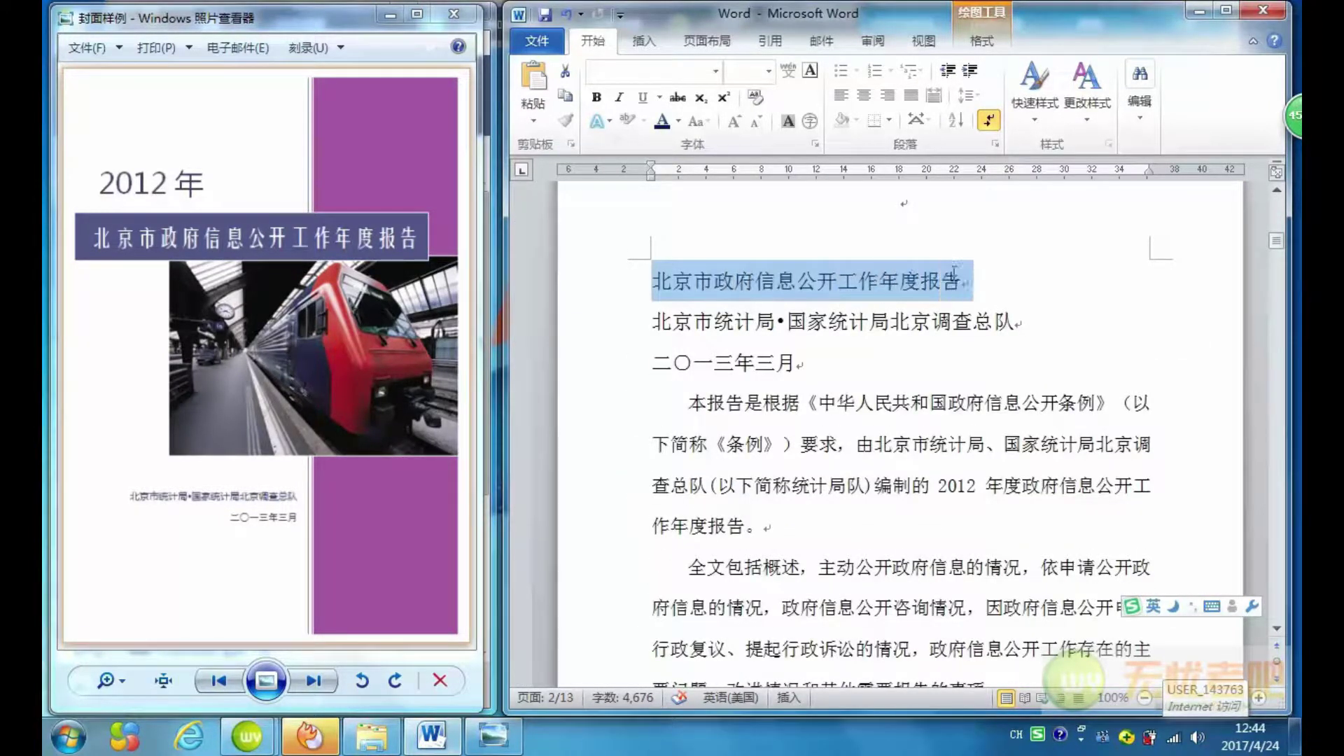
{"action": "key", "text": "Delete"}
{"action": "scroll", "coordinate": [961, 315], "scroll_direction": "up", "scroll_amount": 5}
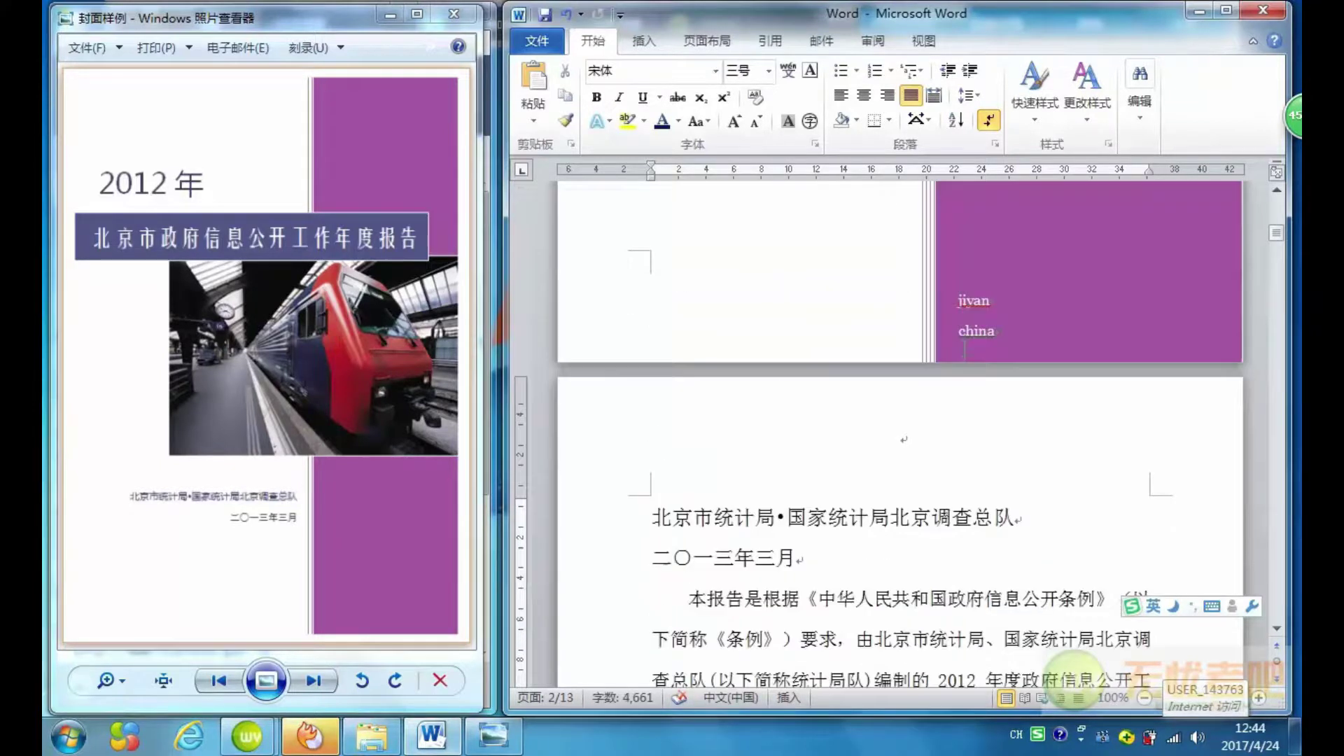
{"action": "scroll", "coordinate": [963, 349], "scroll_direction": "up", "scroll_amount": 5}
{"action": "scroll", "coordinate": [963, 348], "scroll_direction": "up", "scroll_amount": 3}
{"action": "left_click", "coordinate": [1136, 398]}
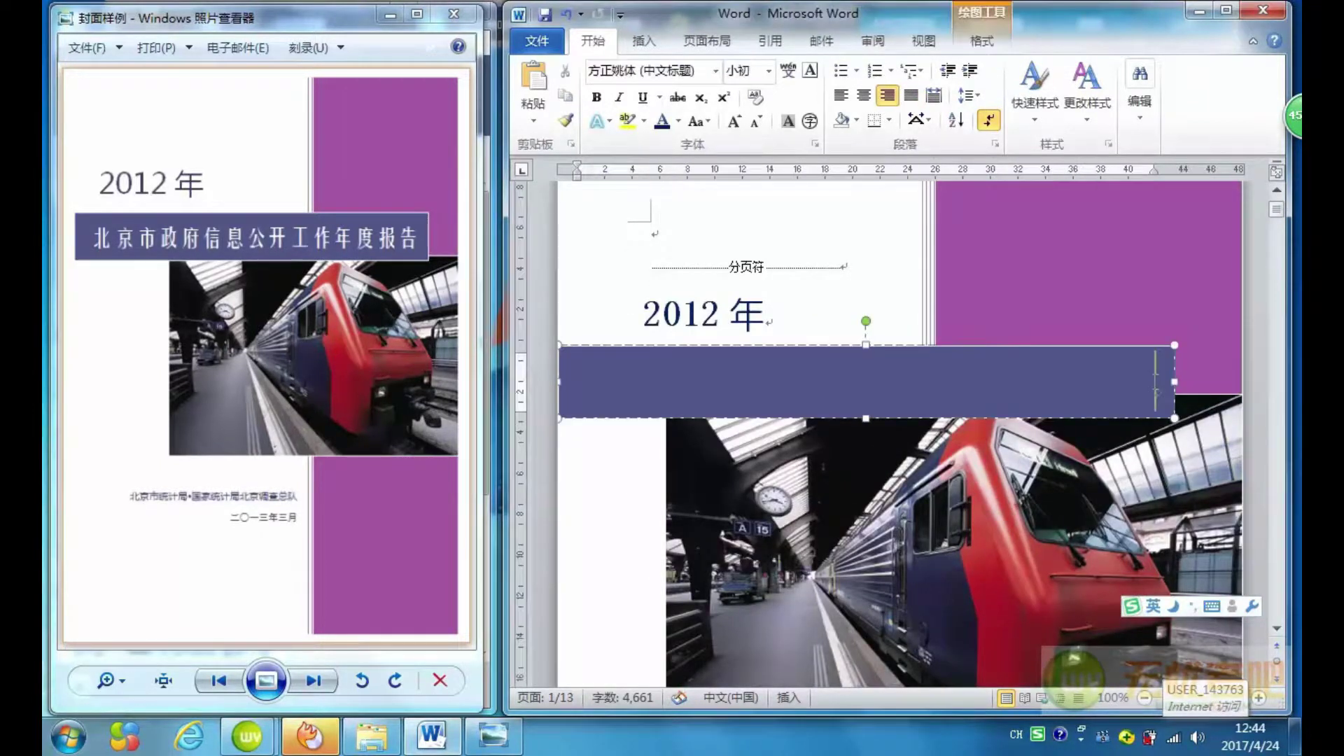
{"action": "right_click", "coordinate": [1156, 389]}
{"action": "left_click", "coordinate": [1255, 329]}
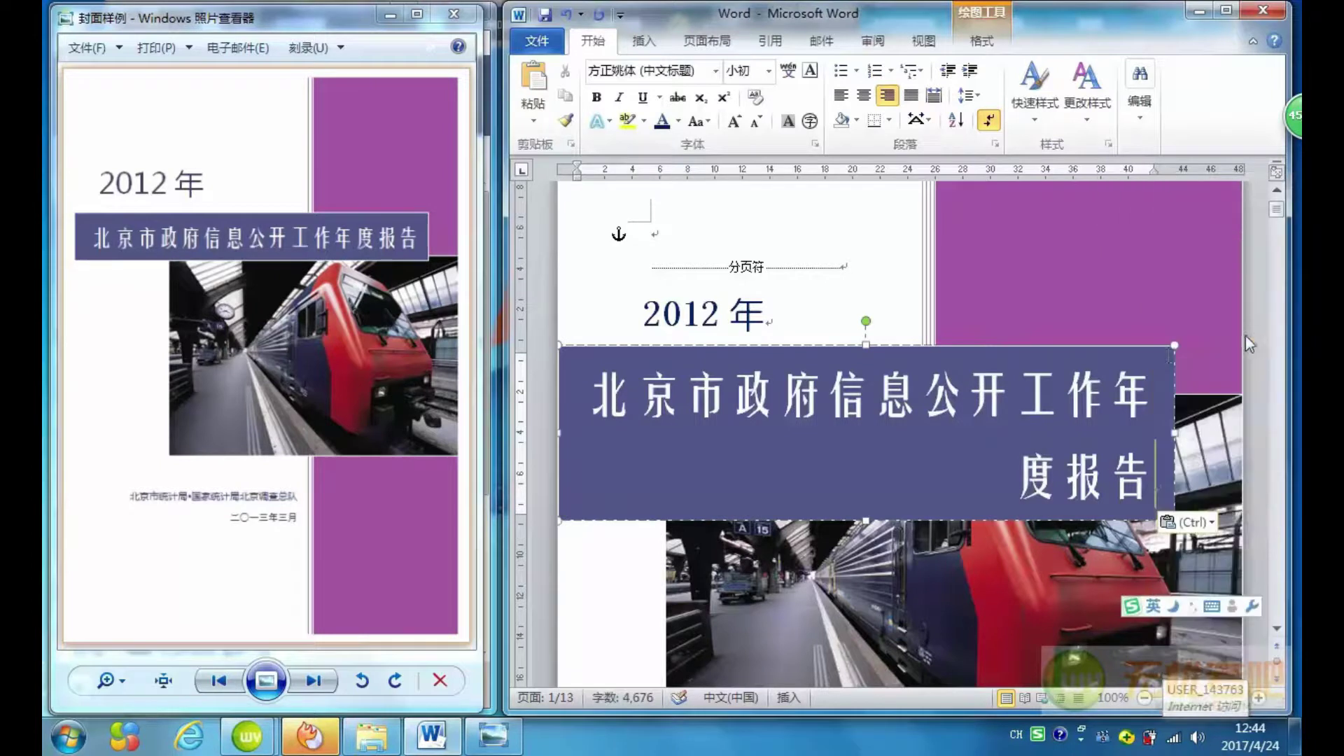
Size the banner title 北京市政府信息公开工作年度报告 to 28 pt so it fits one line.
{"action": "mouse_move", "coordinate": [593, 395]}
{"action": "left_mouse_down"}
{"action": "mouse_move", "coordinate": [1078, 490]}
{"action": "mouse_move", "coordinate": [1162, 494]}
{"action": "left_mouse_up"}
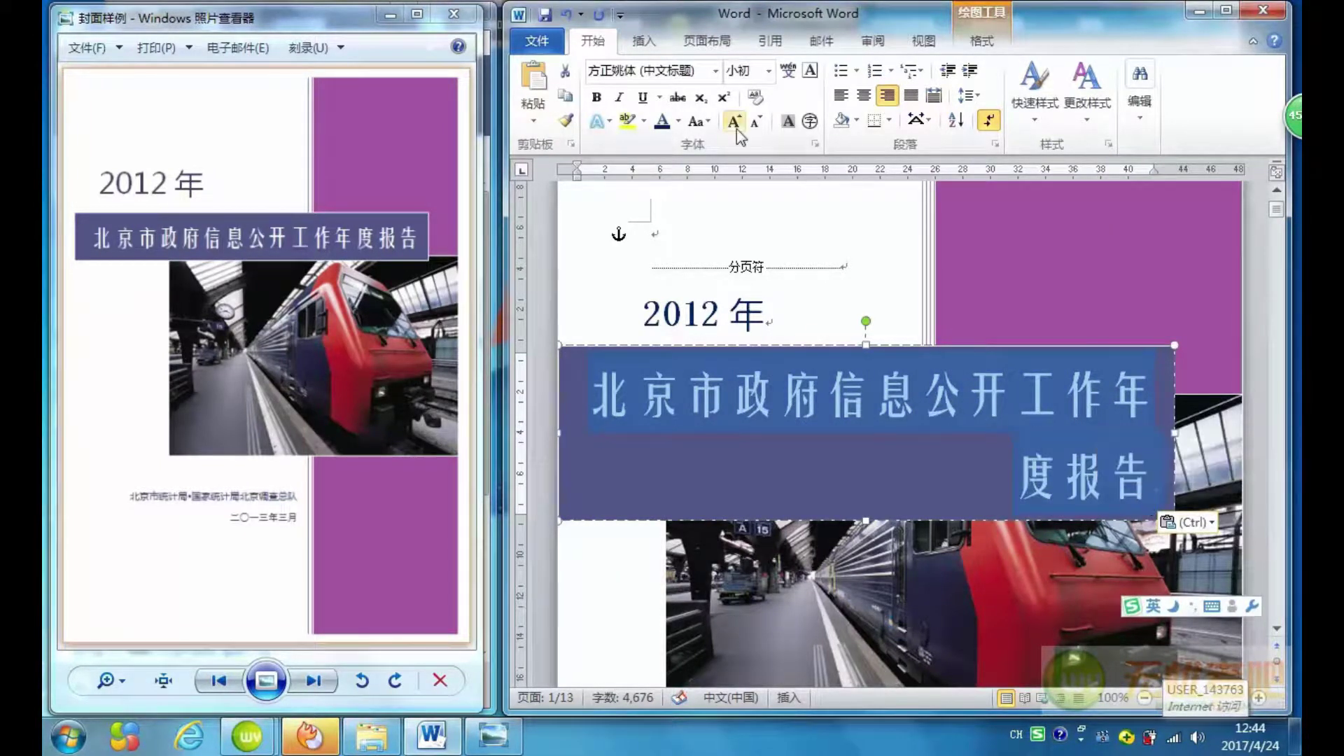
{"action": "left_click", "coordinate": [756, 71]}
{"action": "type", "text": "28"}
{"action": "key", "text": "Return"}
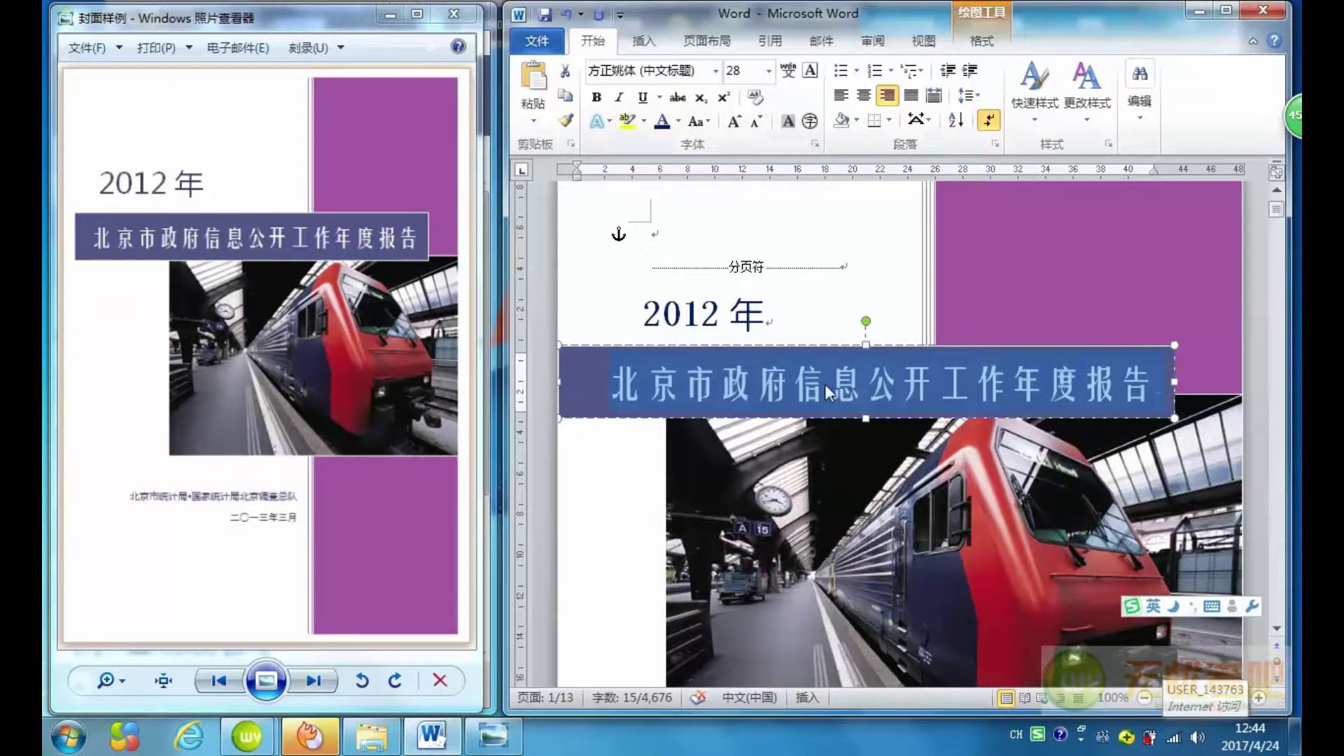
{"action": "left_click", "coordinate": [825, 384]}
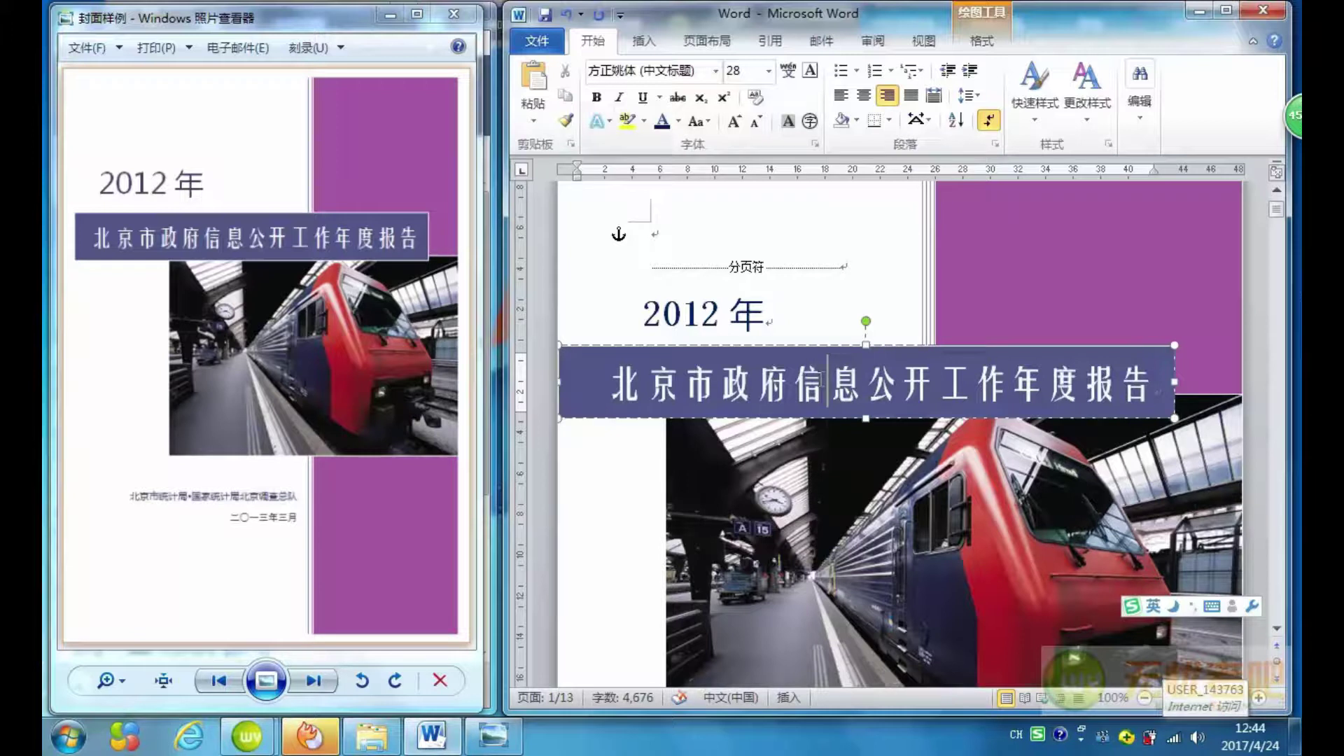
{"action": "scroll", "coordinate": [826, 384], "scroll_direction": "down", "scroll_amount": 10}
Move the agency name and date lines into the purple box as plain text, replacing jivan/china.
{"action": "scroll", "coordinate": [819, 378], "scroll_direction": "down", "scroll_amount": 5}
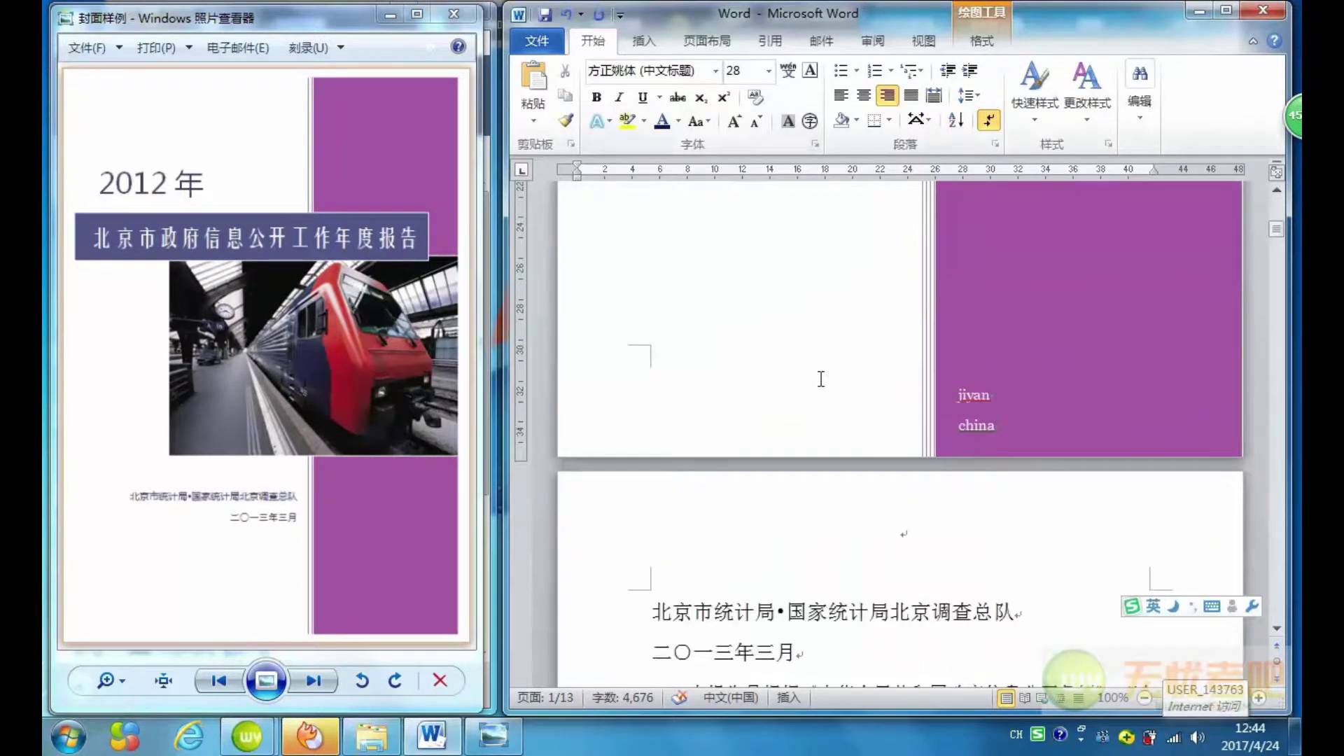
{"action": "left_click_drag", "start_coordinate": [649, 472], "coordinate": [808, 511]}
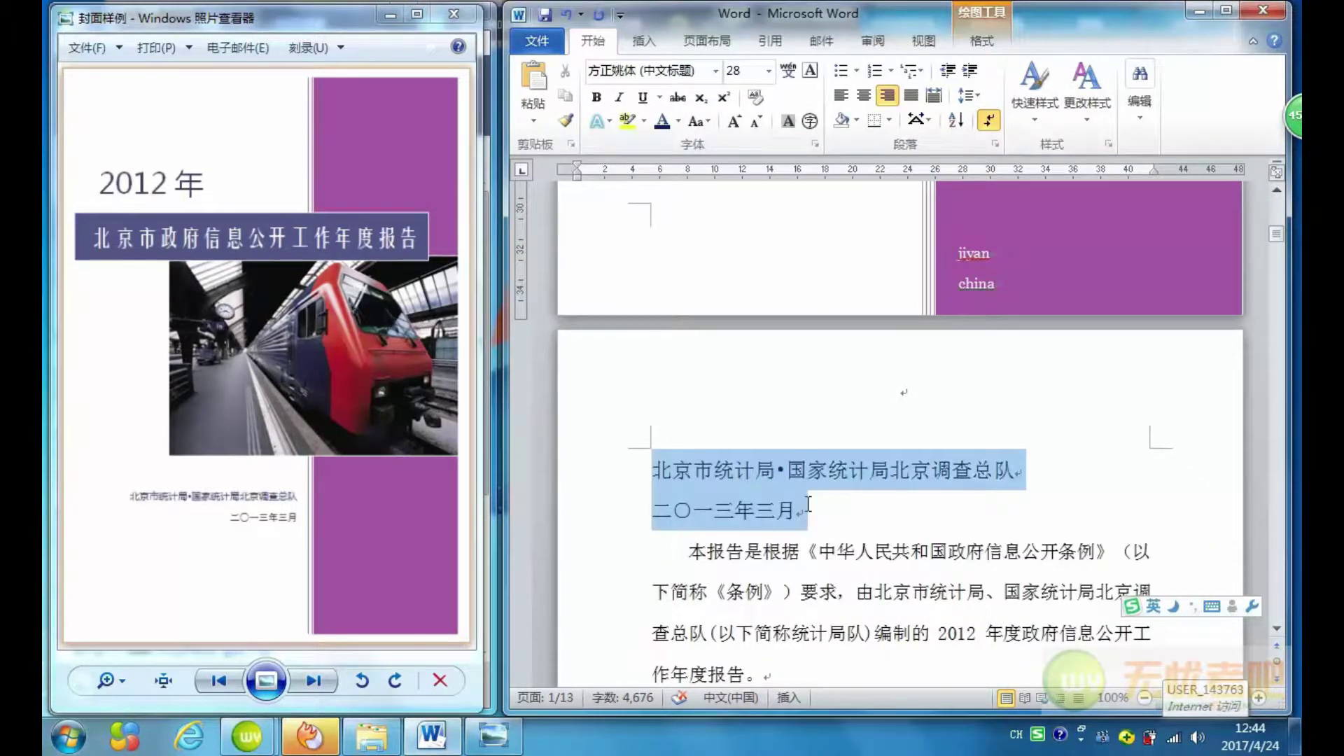
{"action": "key", "text": "Delete"}
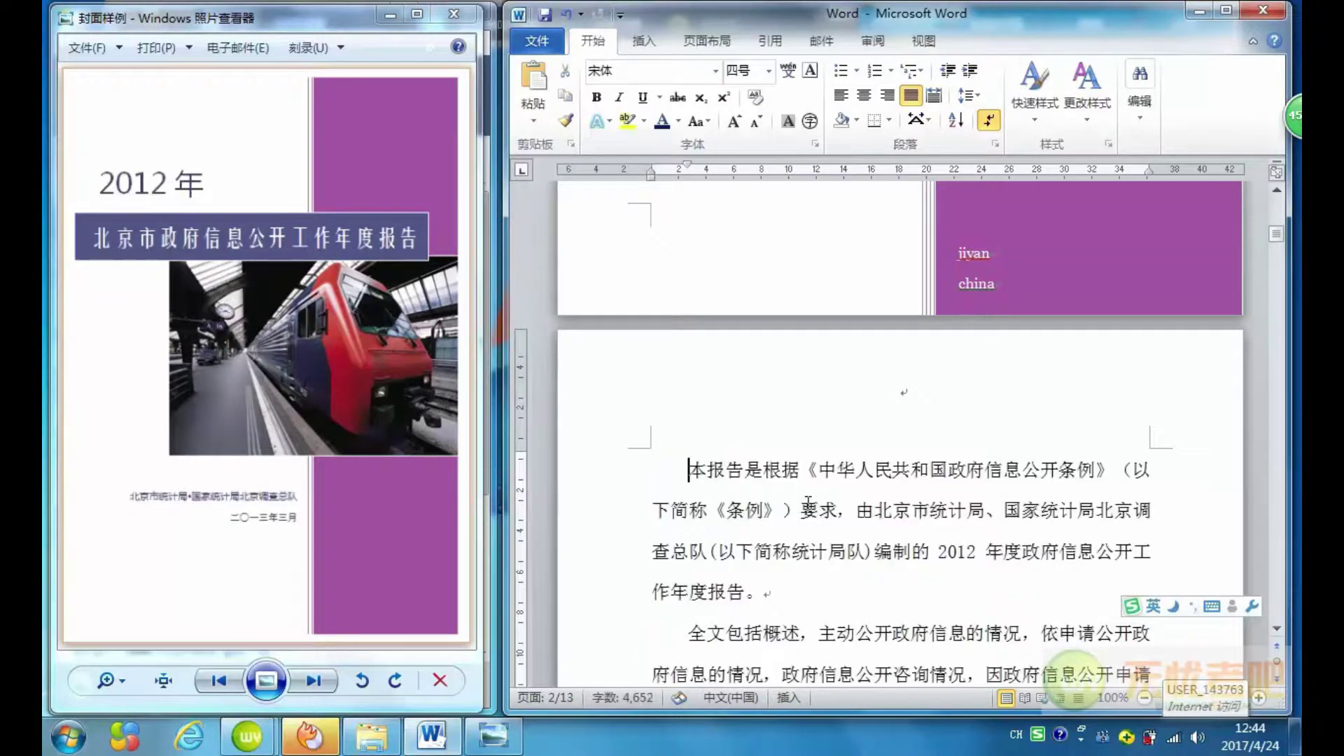
{"action": "left_click", "coordinate": [973, 247]}
{"action": "scroll", "coordinate": [1010, 448], "scroll_direction": "up", "scroll_amount": 3}
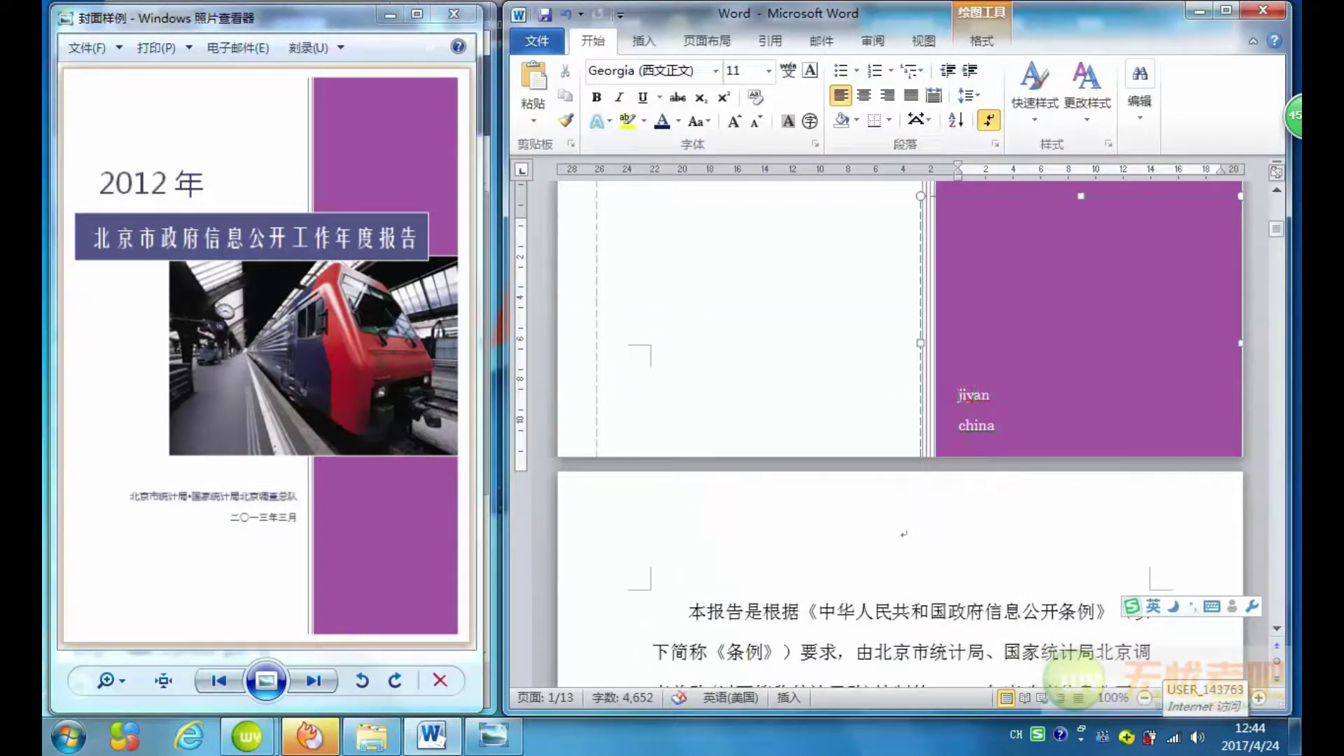
{"action": "key", "text": "shift+Down"}
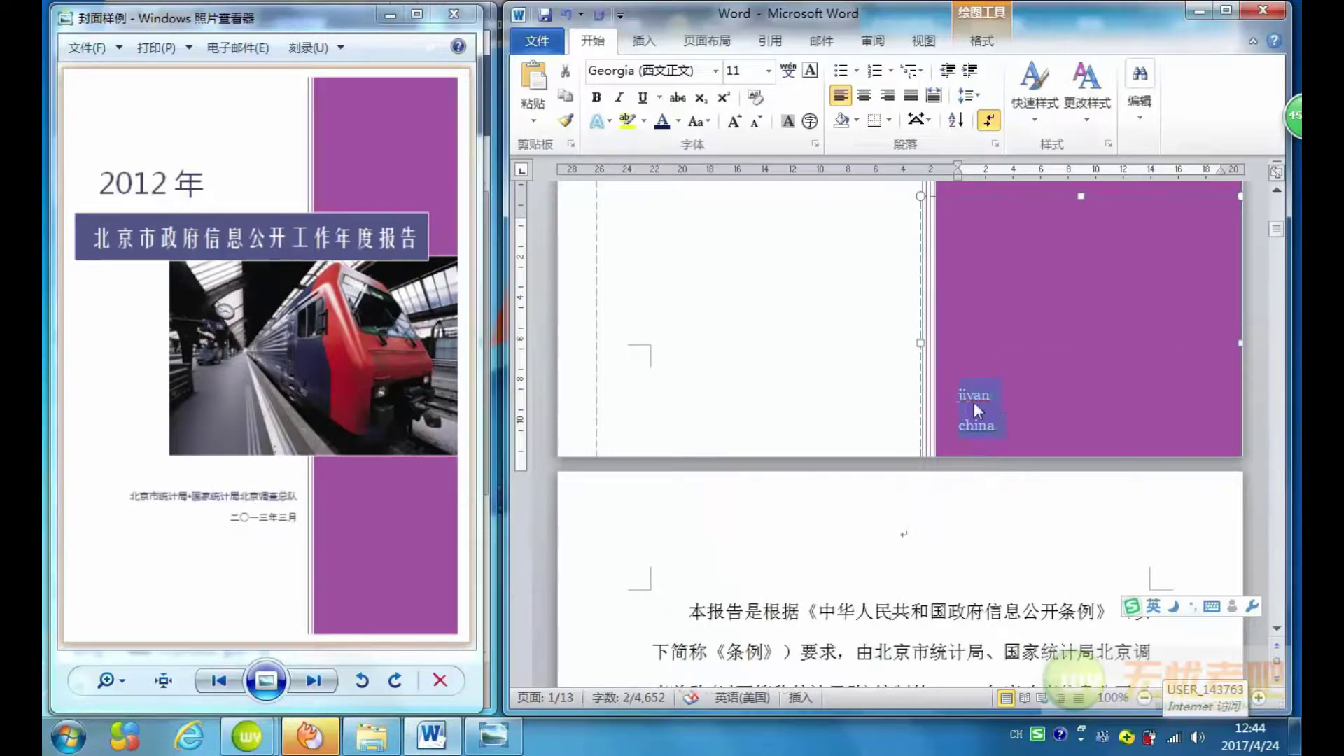
{"action": "right_click", "coordinate": [973, 402]}
{"action": "left_click", "coordinate": [1076, 329]}
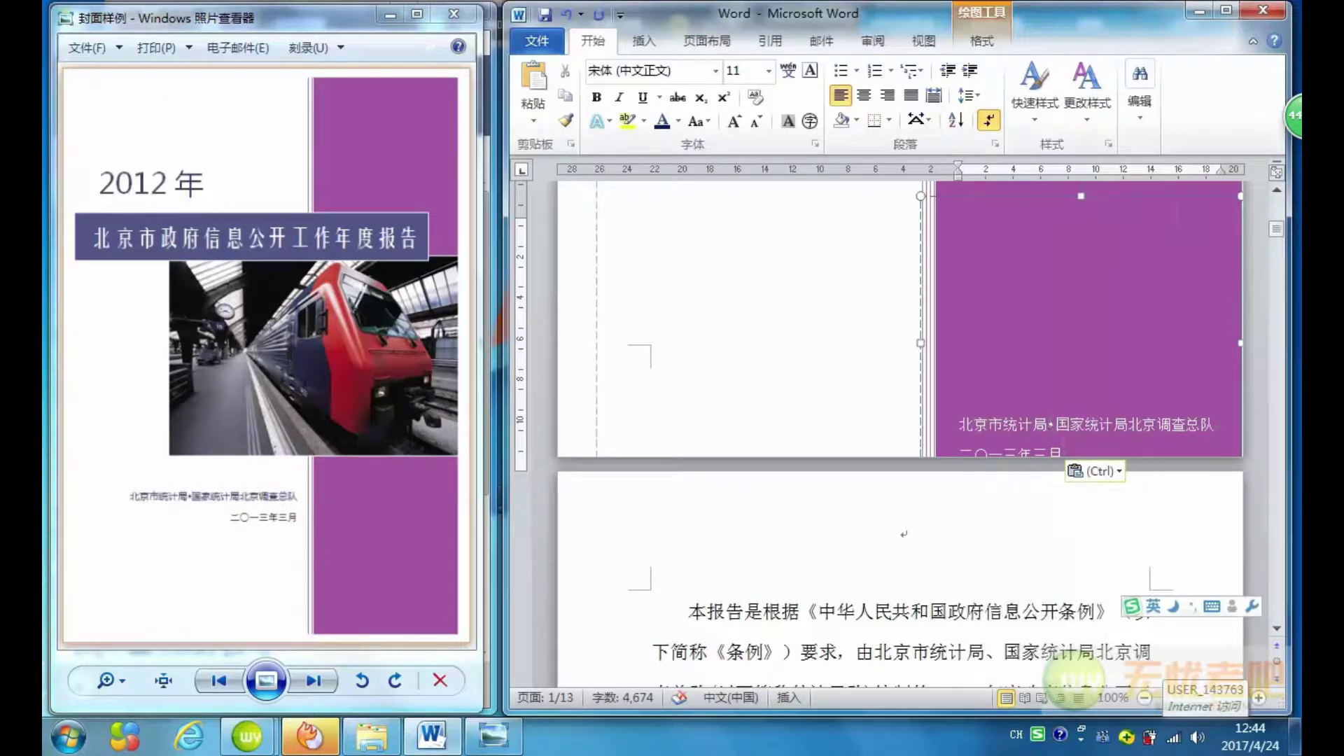
Make the pasted lines black (Automatic) and lower the purple box's top edge.
{"action": "left_click_drag", "start_coordinate": [1061, 452], "coordinate": [957, 423]}
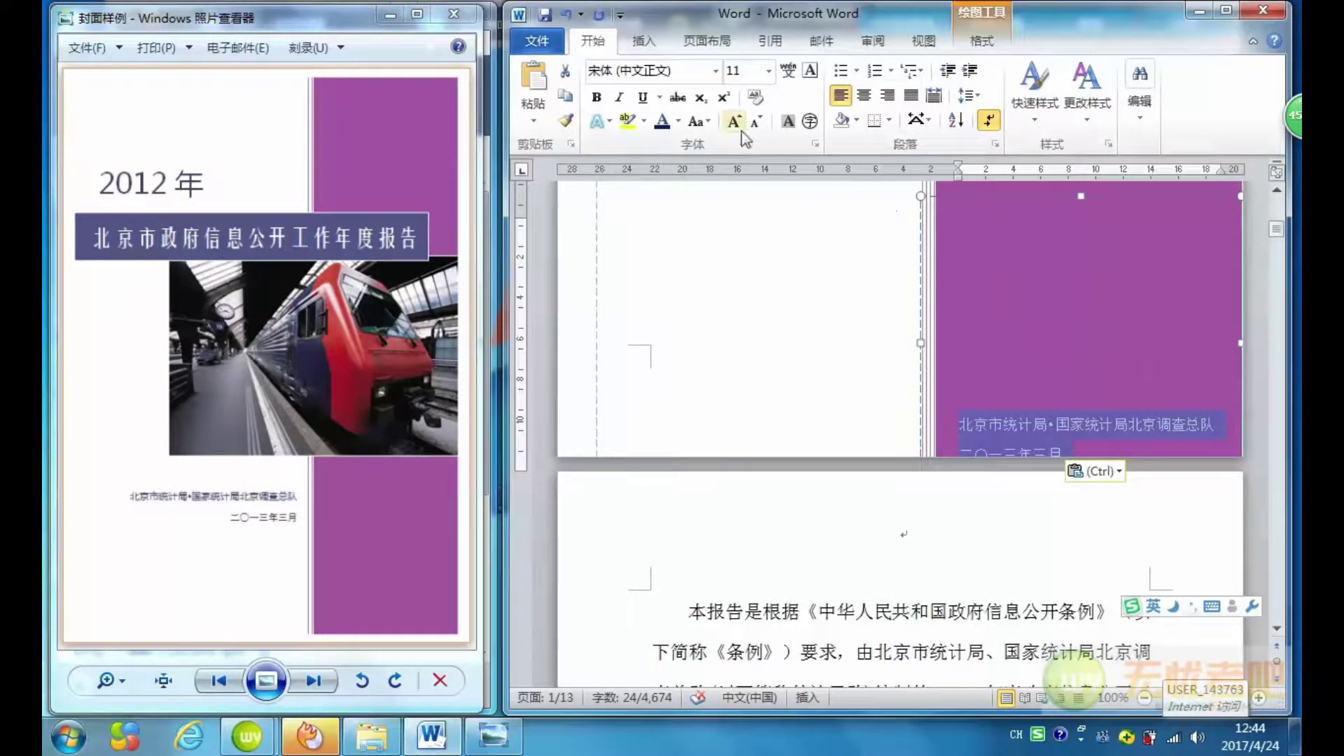
{"action": "left_click", "coordinate": [679, 122]}
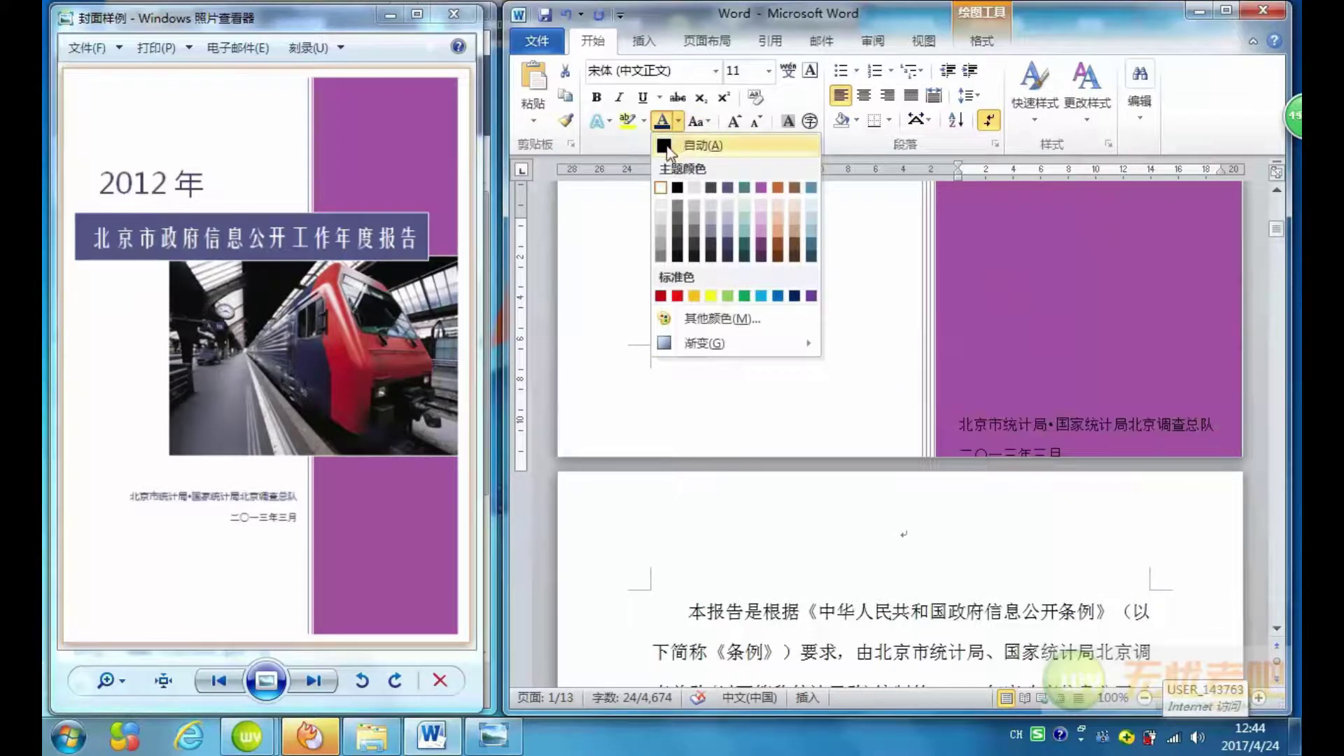
{"action": "left_click", "coordinate": [694, 145]}
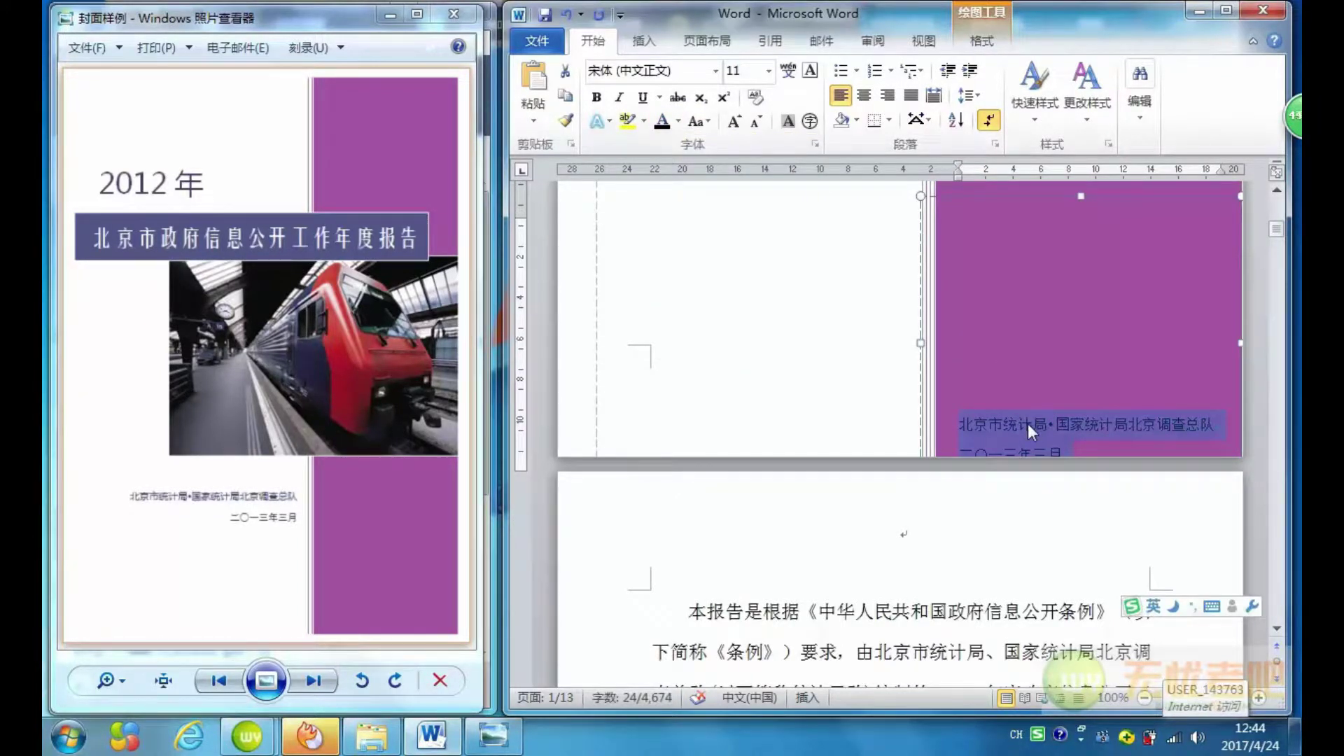
{"action": "mouse_move", "coordinate": [1081, 196]}
{"action": "left_mouse_down"}
{"action": "mouse_move", "coordinate": [1078, 277]}
{"action": "mouse_move", "coordinate": [1038, 216]}
{"action": "left_mouse_up"}
{"action": "scroll", "coordinate": [1037, 266], "scroll_direction": "up", "scroll_amount": 1}
{"action": "scroll", "coordinate": [1035, 301], "scroll_direction": "up", "scroll_amount": 1}
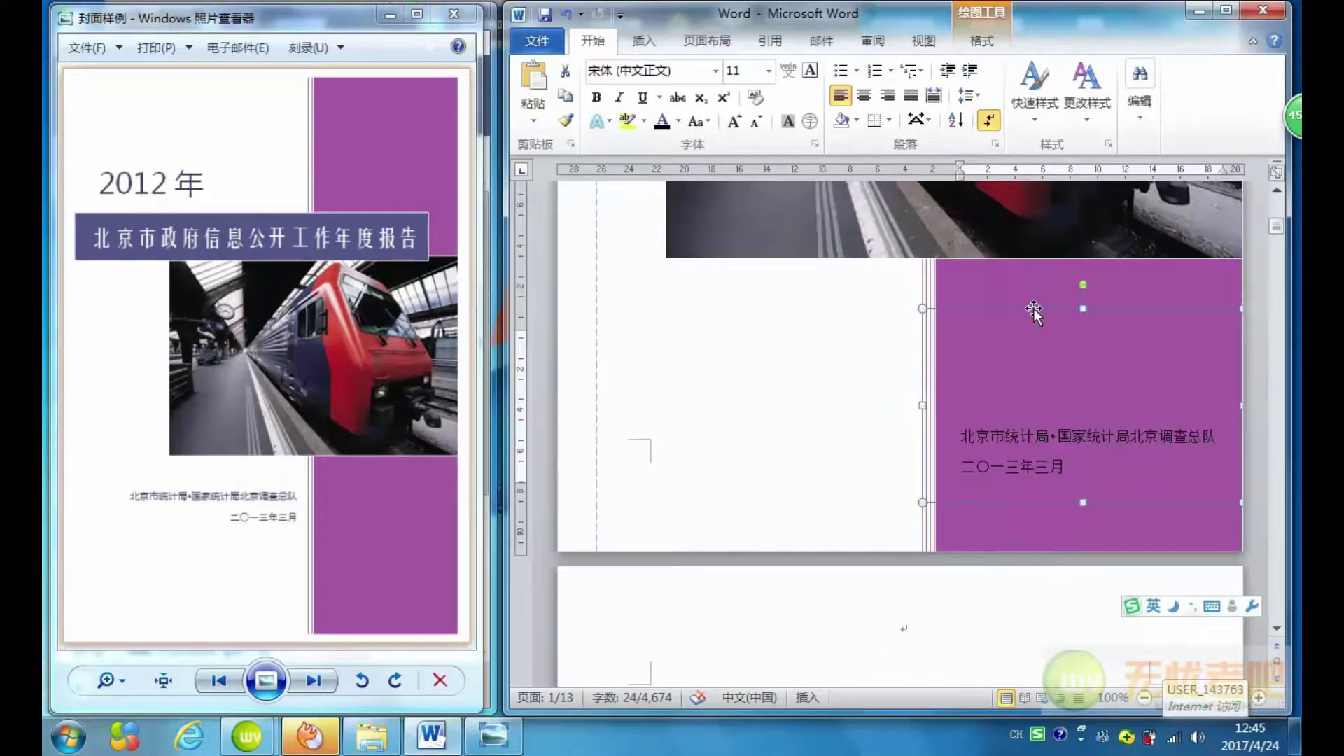
Move the agency/date text box onto the white area left of the purple strip and right-align both lines.
{"action": "left_click_drag", "start_coordinate": [1034, 310], "coordinate": [1033, 231]}
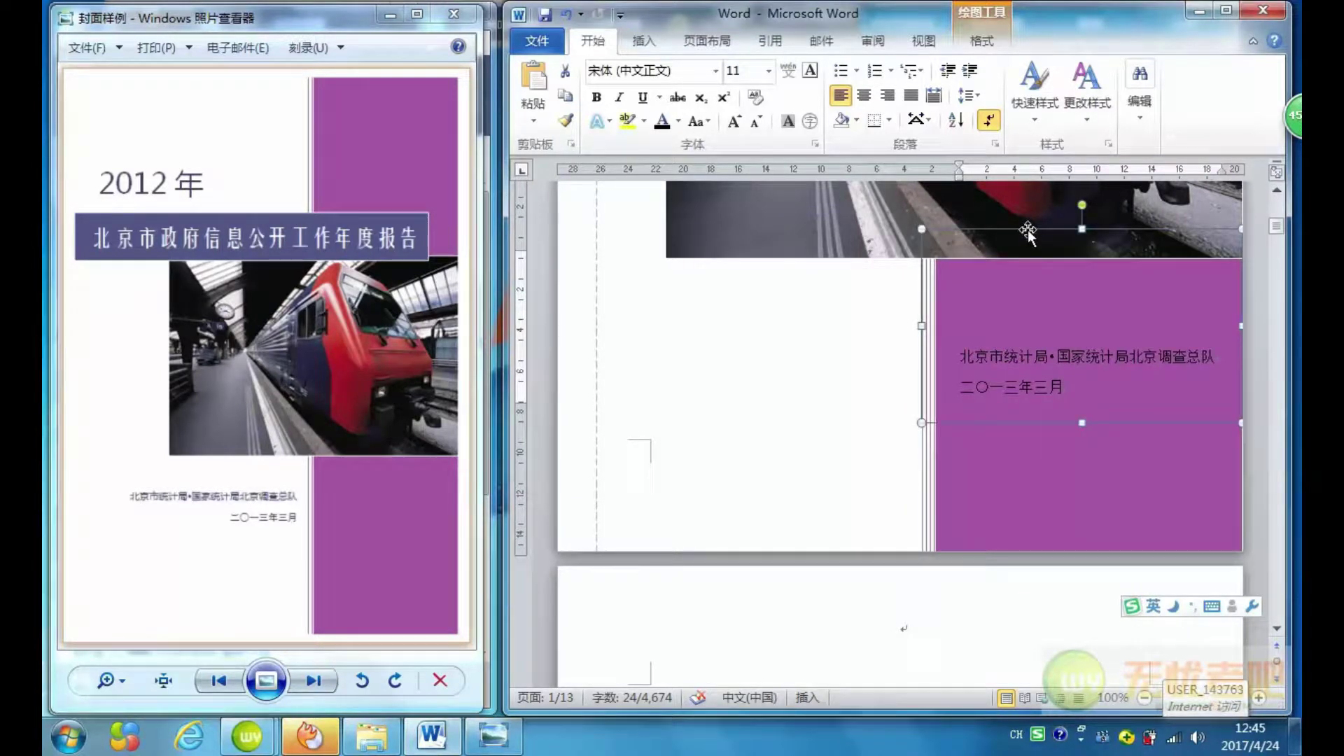
{"action": "left_click_drag", "start_coordinate": [1028, 231], "coordinate": [735, 256]}
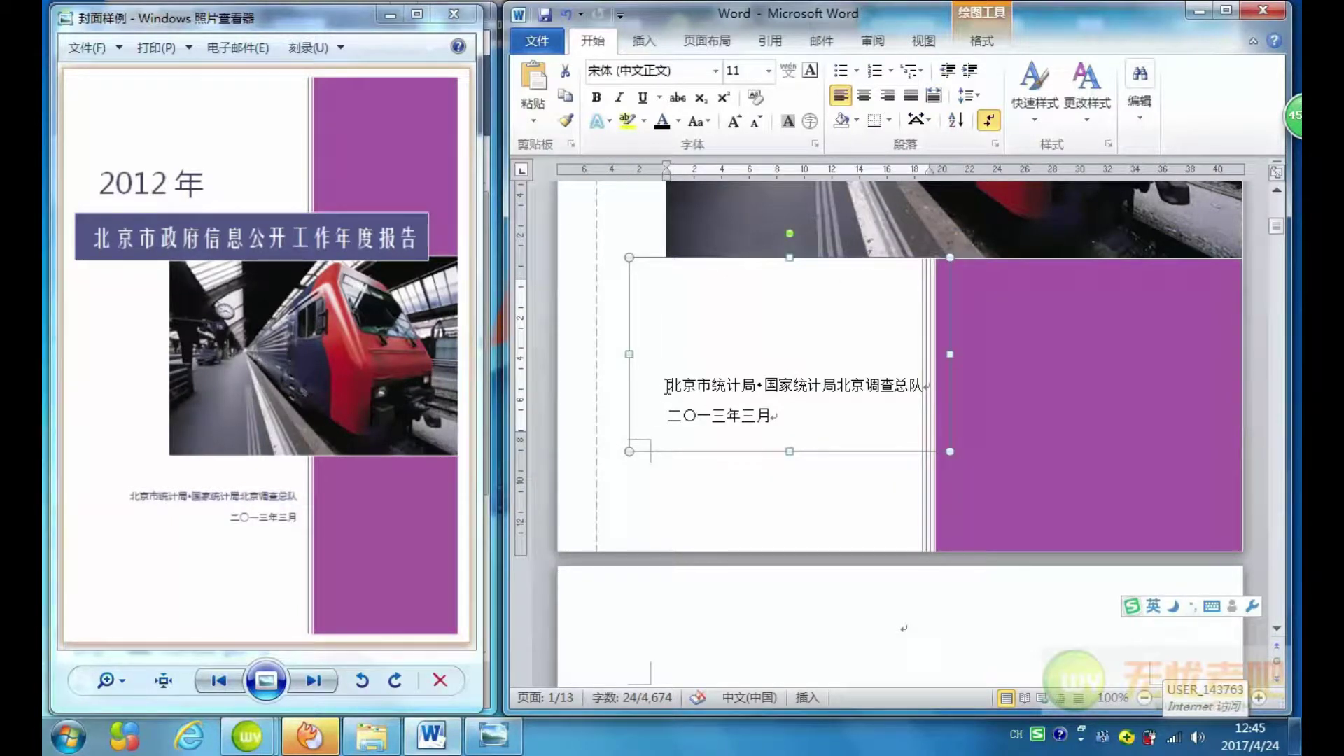
{"action": "left_click_drag", "start_coordinate": [668, 385], "coordinate": [772, 415]}
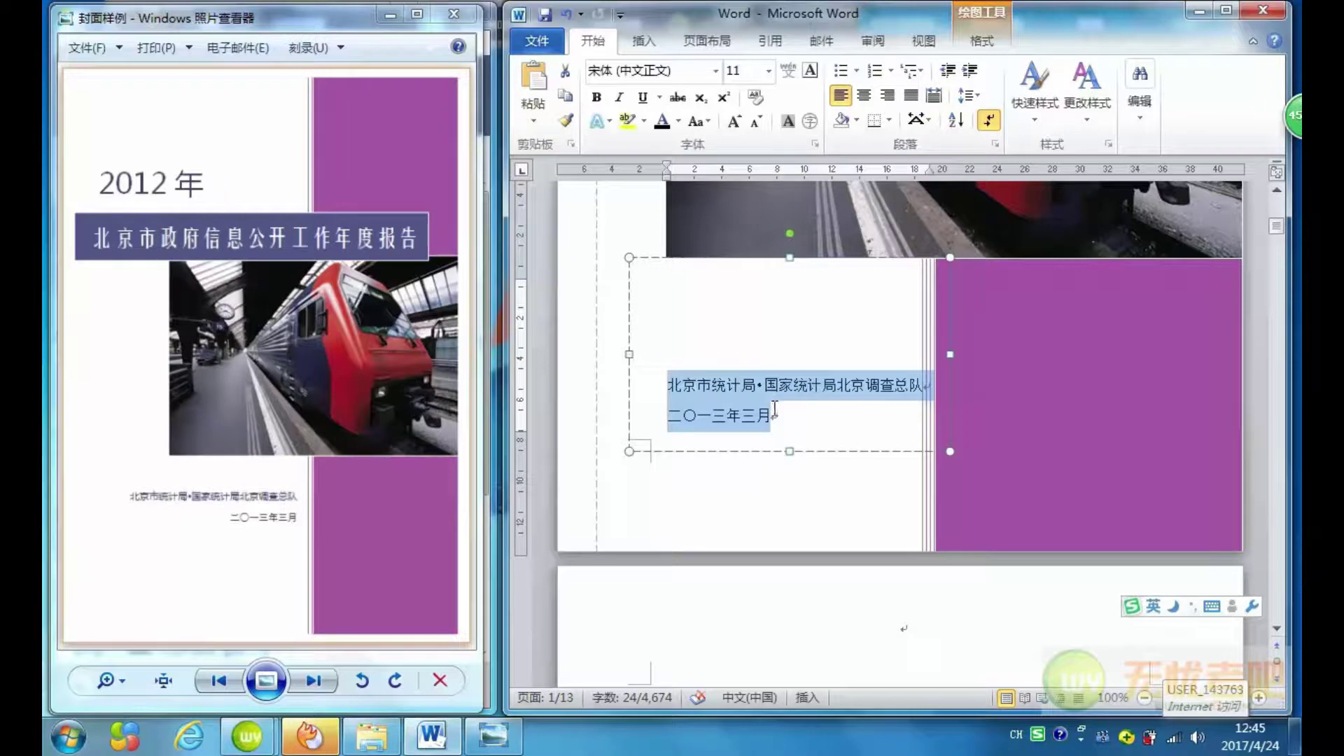
{"action": "left_click", "coordinate": [887, 95]}
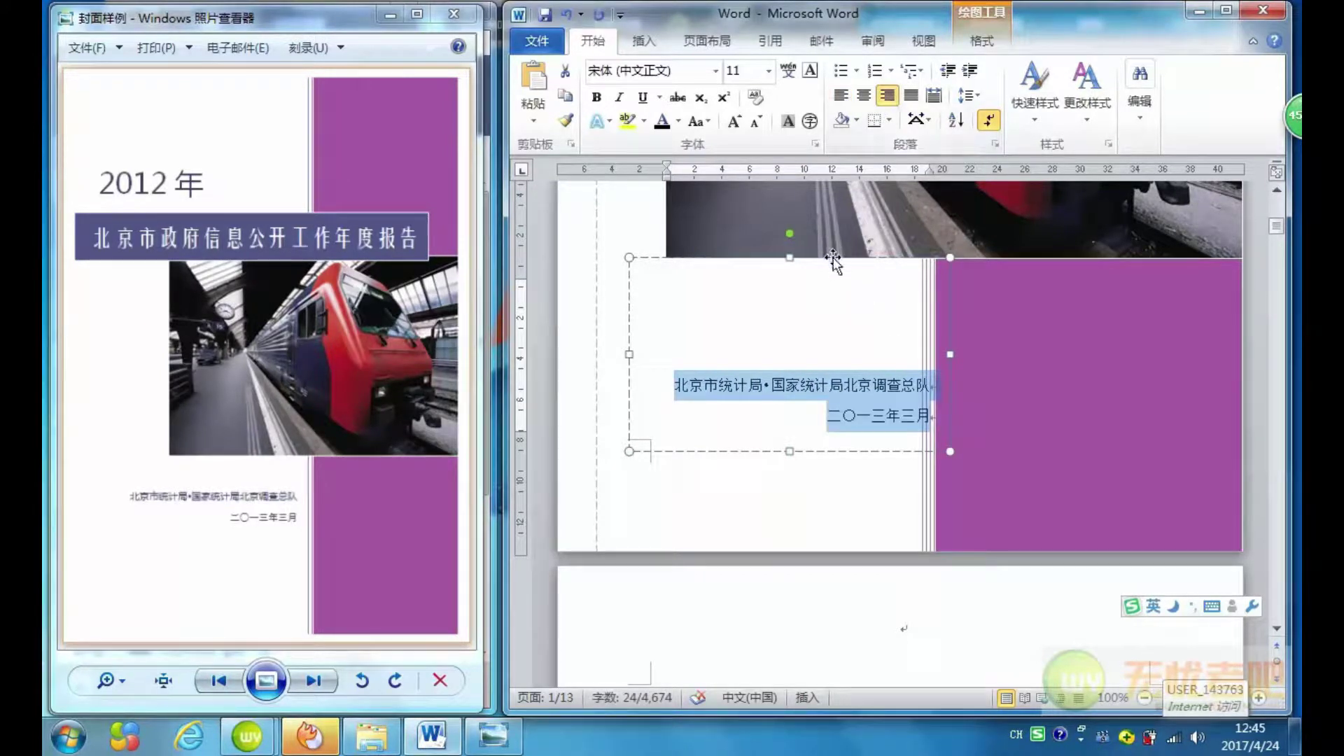
{"action": "left_click_drag", "start_coordinate": [833, 259], "coordinate": [819, 260]}
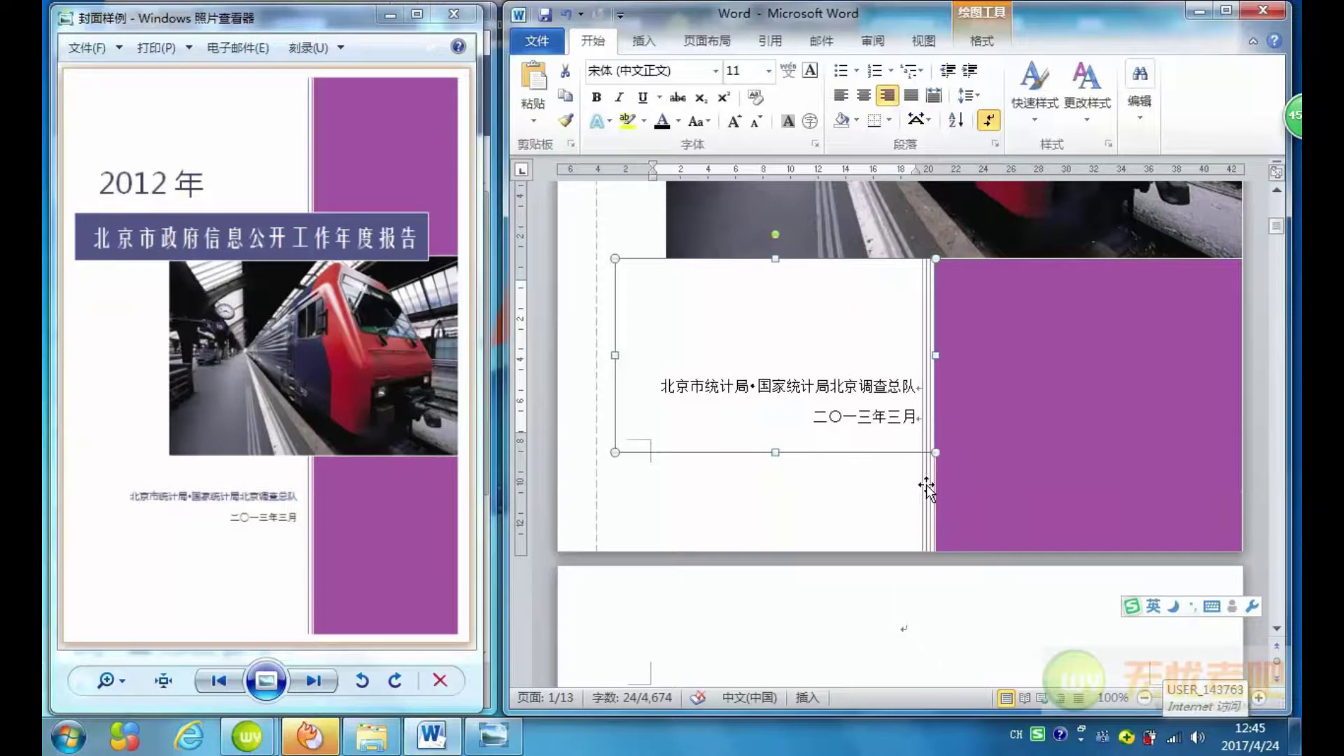
{"action": "left_click", "coordinate": [926, 487]}
{"action": "scroll", "coordinate": [848, 421], "scroll_direction": "up", "scroll_amount": 4}
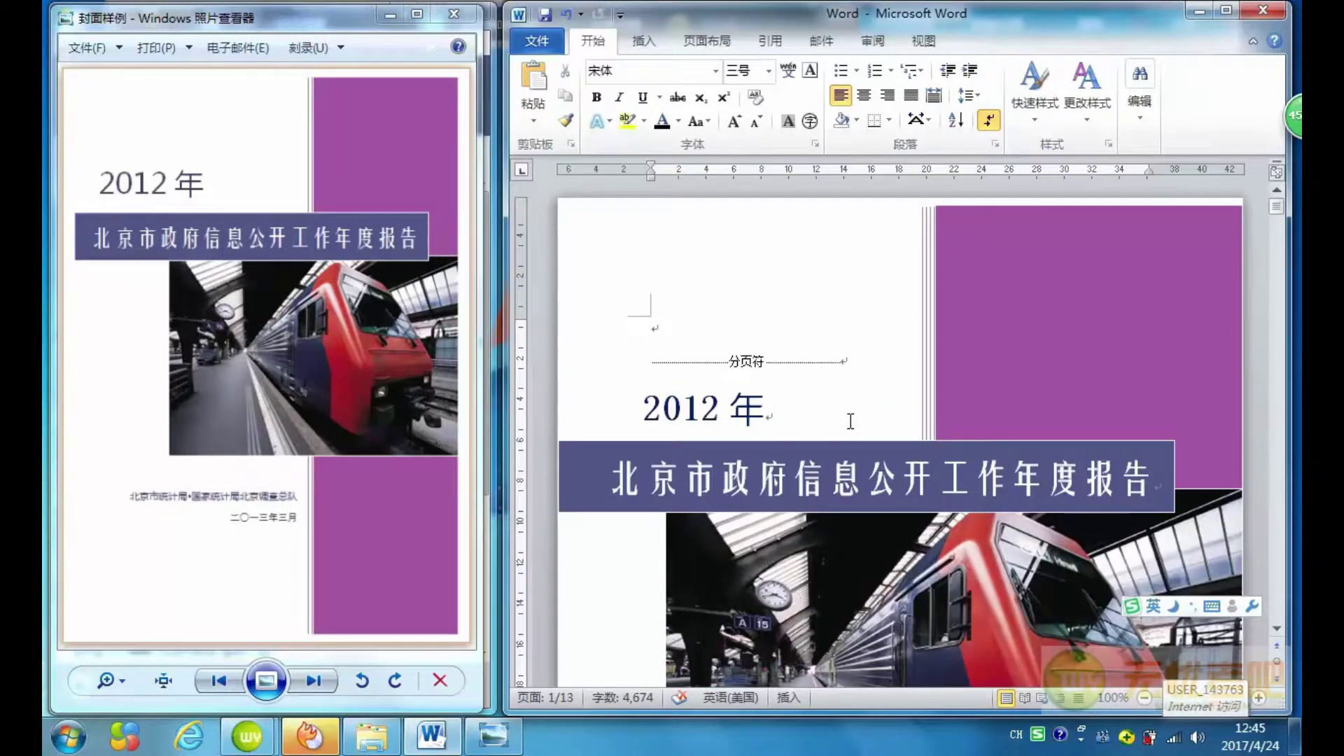
{"action": "scroll", "coordinate": [849, 421], "scroll_direction": "down", "scroll_amount": 8}
{"action": "scroll", "coordinate": [849, 421], "scroll_direction": "down", "scroll_amount": 2}
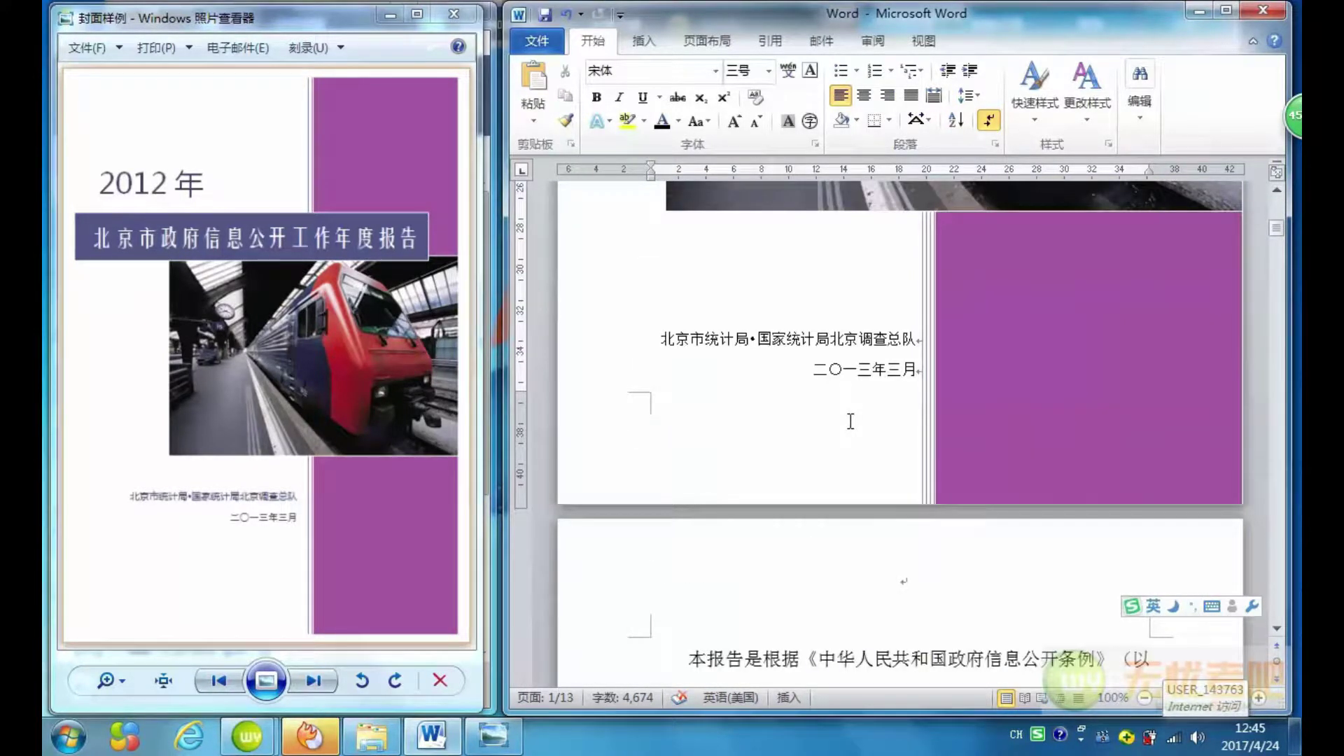
Close the cover sample picture and place the cursor in the page 2 body text.
{"action": "left_click", "coordinate": [390, 14]}
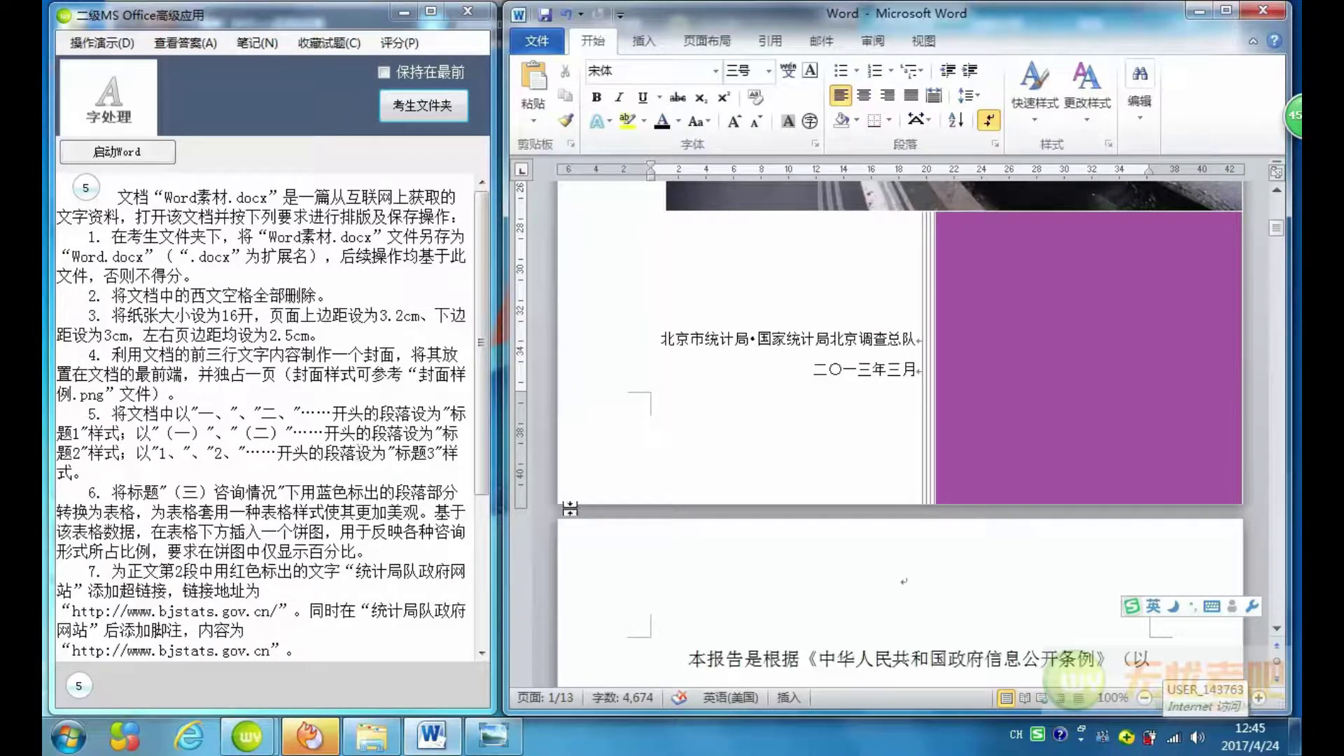
{"action": "left_click", "coordinate": [724, 658]}
Make 一、概述 a 标题 1 heading, and (一)人员配备 and (二)业务活动 标题 2 headings.
{"action": "scroll", "coordinate": [724, 662], "scroll_direction": "down", "scroll_amount": 5}
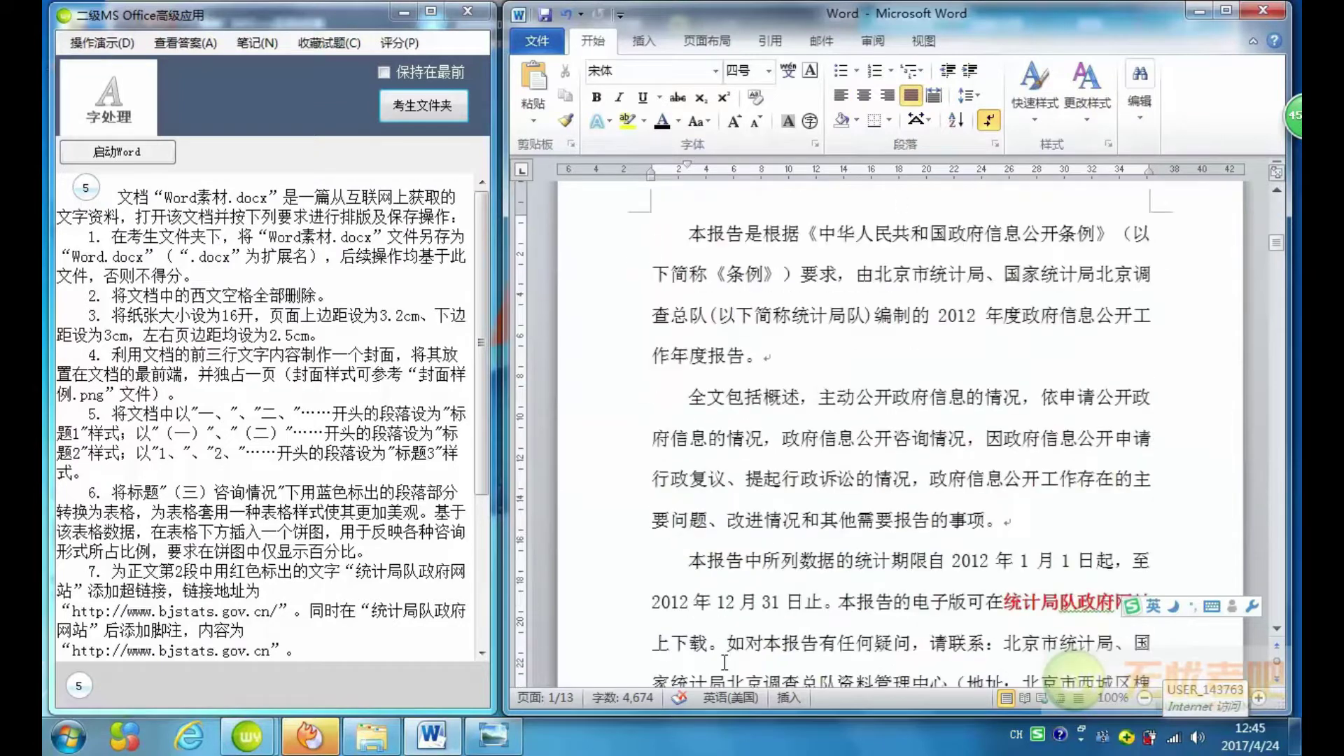
{"action": "scroll", "coordinate": [735, 651], "scroll_direction": "down", "scroll_amount": 2}
{"action": "scroll", "coordinate": [746, 638], "scroll_direction": "down", "scroll_amount": 1}
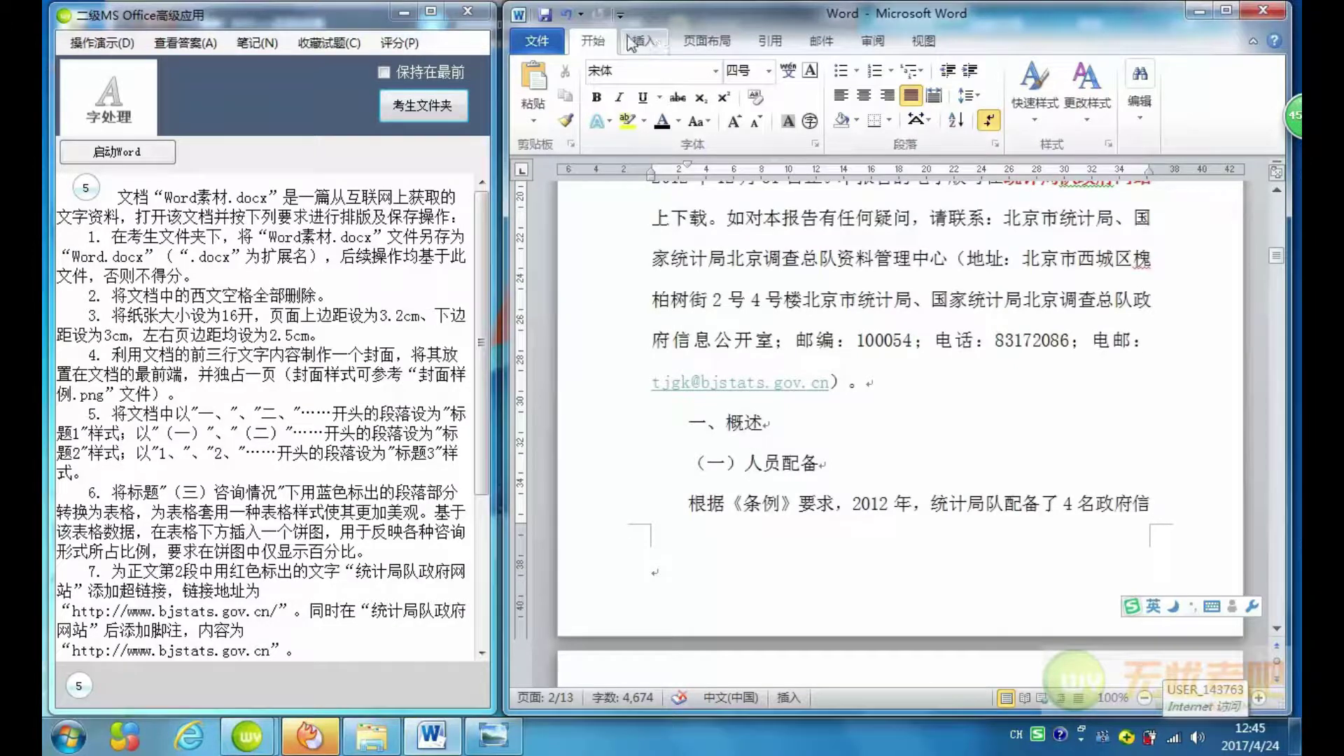
{"action": "left_click", "coordinate": [1032, 122]}
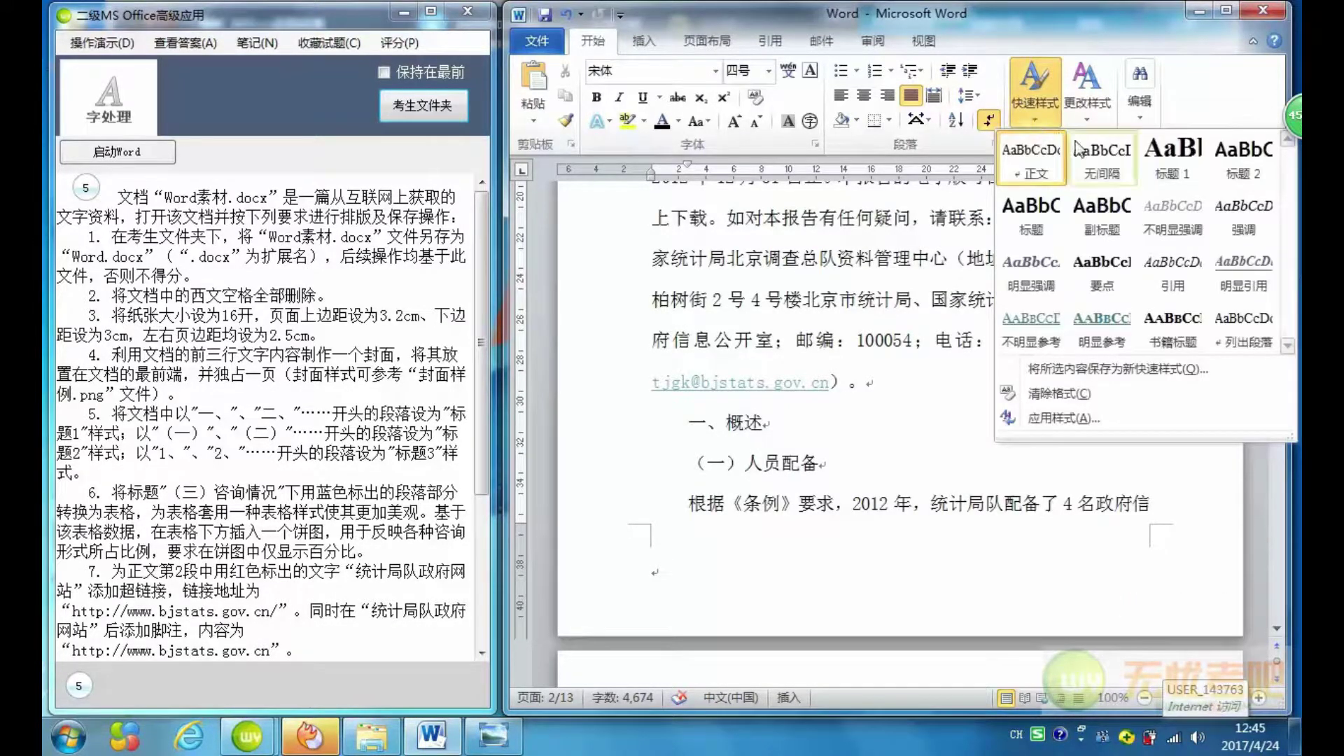
{"action": "left_click", "coordinate": [1173, 158]}
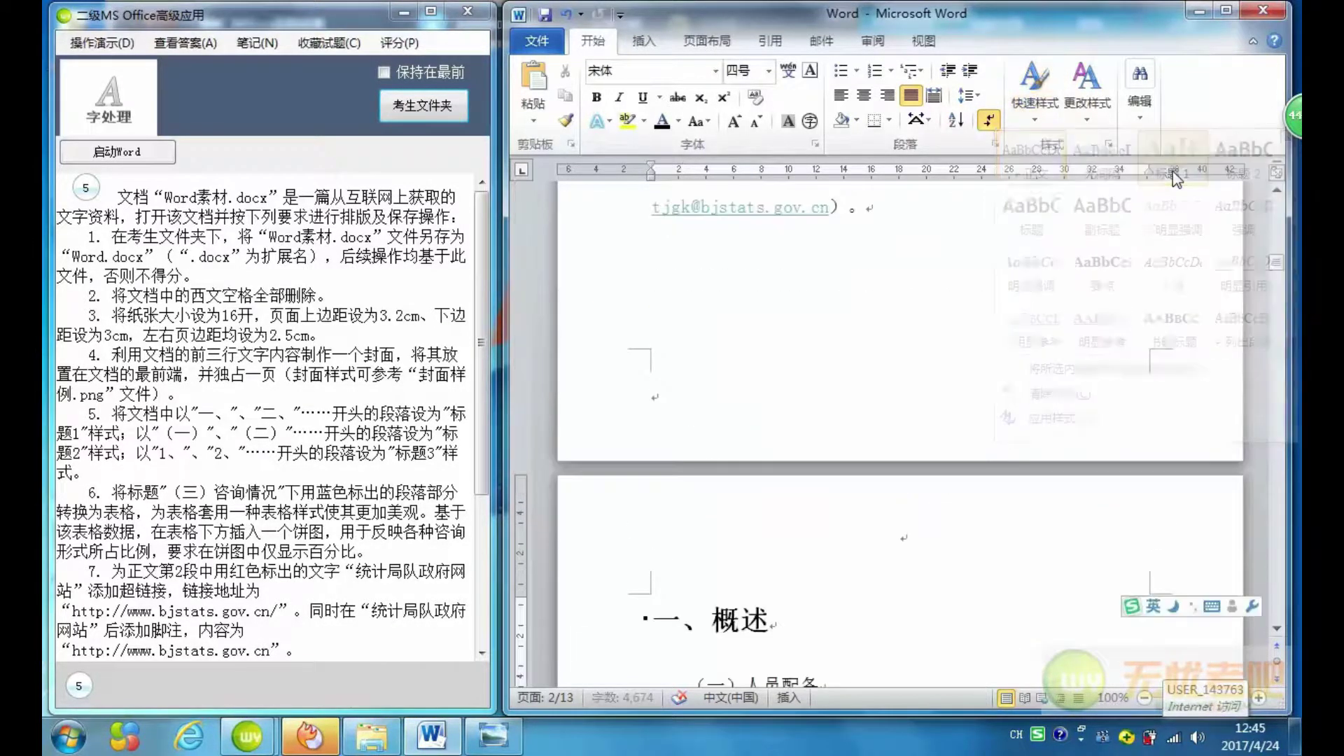
{"action": "left_click", "coordinate": [1227, 11]}
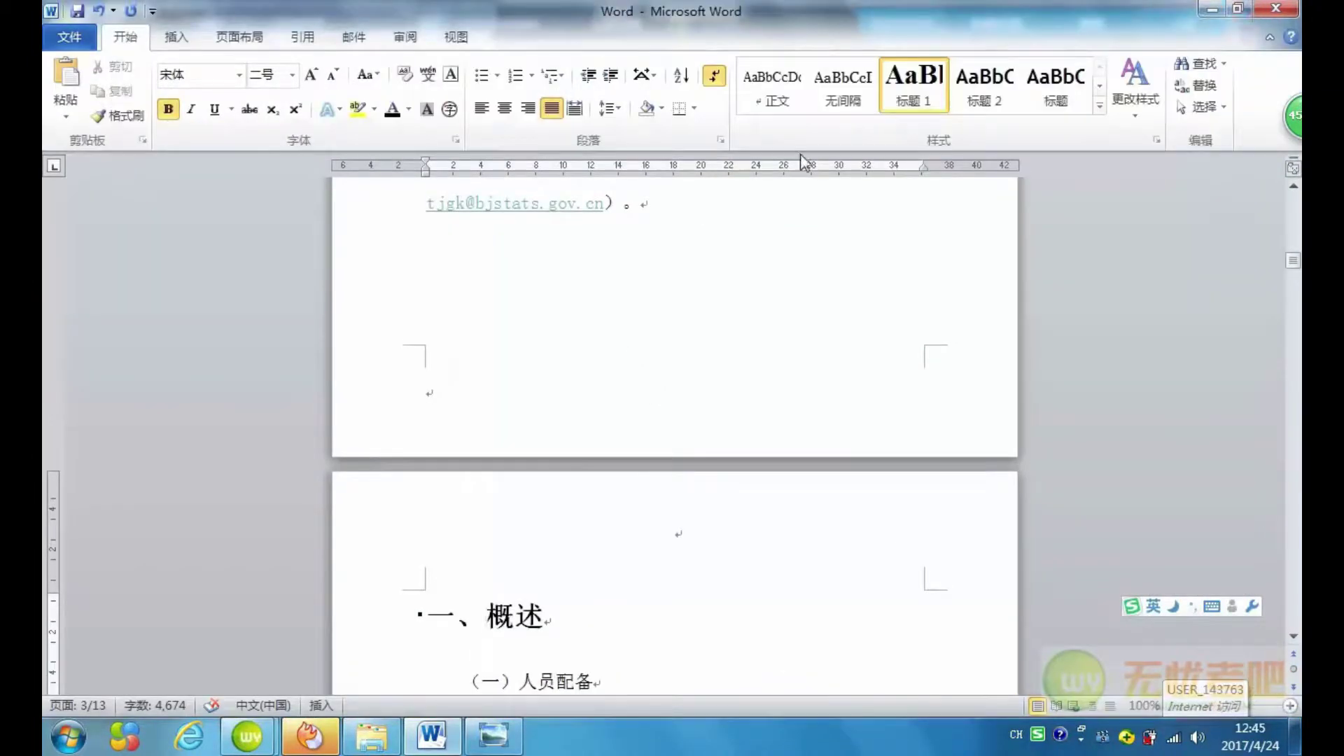
{"action": "scroll", "coordinate": [767, 416], "scroll_direction": "down", "scroll_amount": 5}
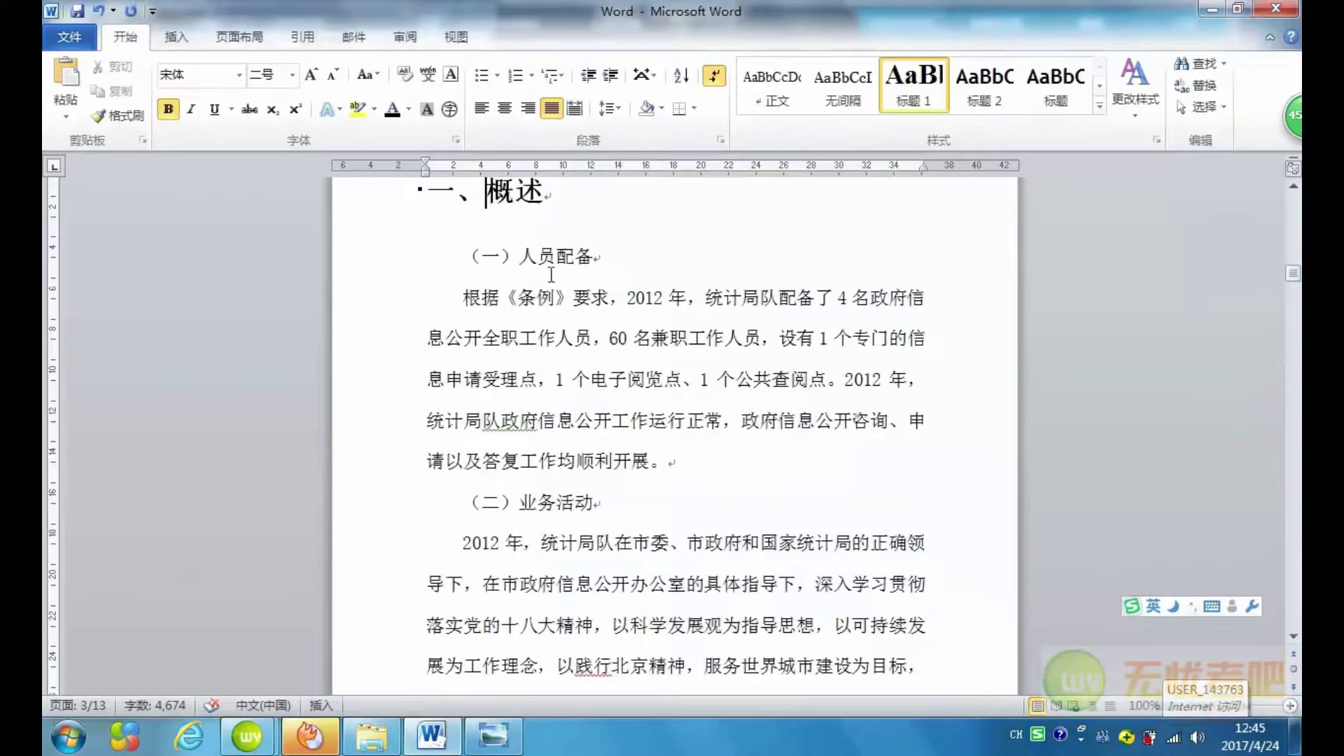
{"action": "left_click", "coordinate": [553, 259]}
{"action": "left_click", "coordinate": [984, 103]}
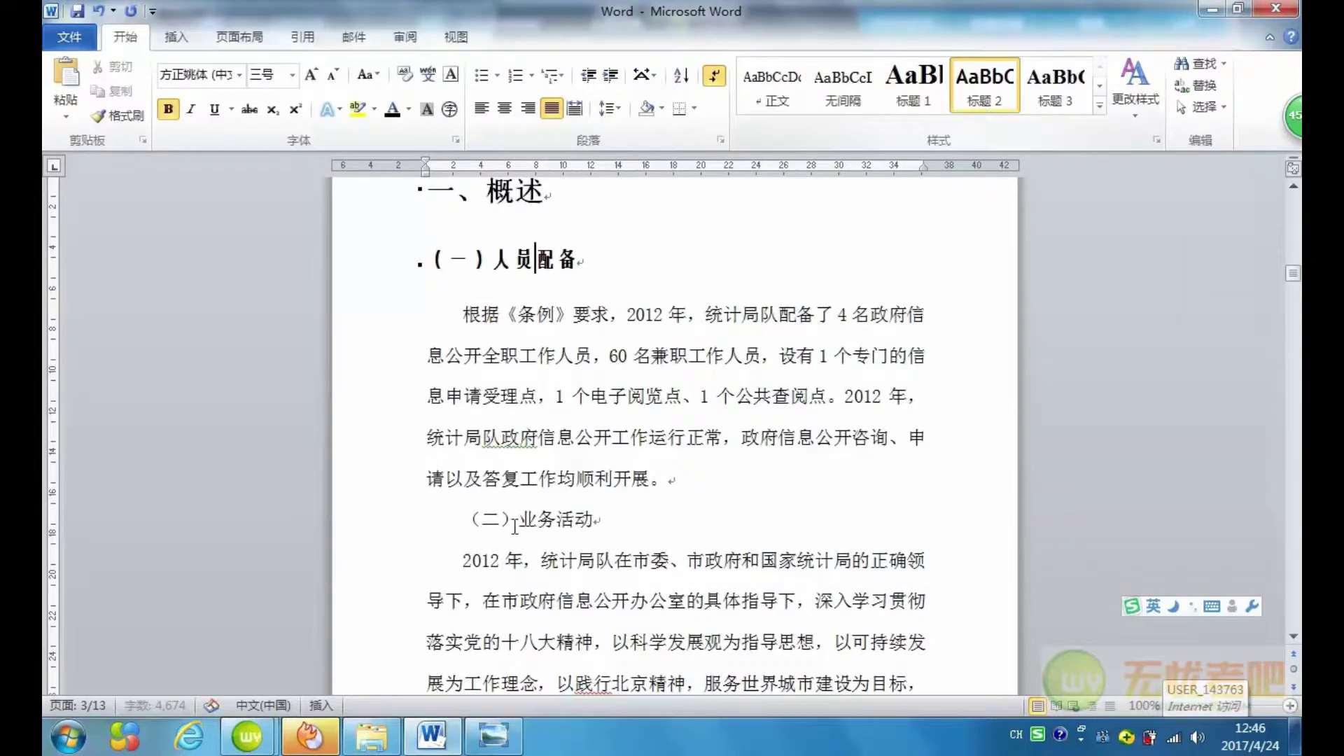
{"action": "left_click", "coordinate": [983, 103]}
{"action": "scroll", "coordinate": [745, 517], "scroll_direction": "down", "scroll_amount": 5}
{"action": "scroll", "coordinate": [745, 517], "scroll_direction": "down", "scroll_amount": 4}
{"action": "scroll", "coordinate": [609, 420], "scroll_direction": "down", "scroll_amount": 1}
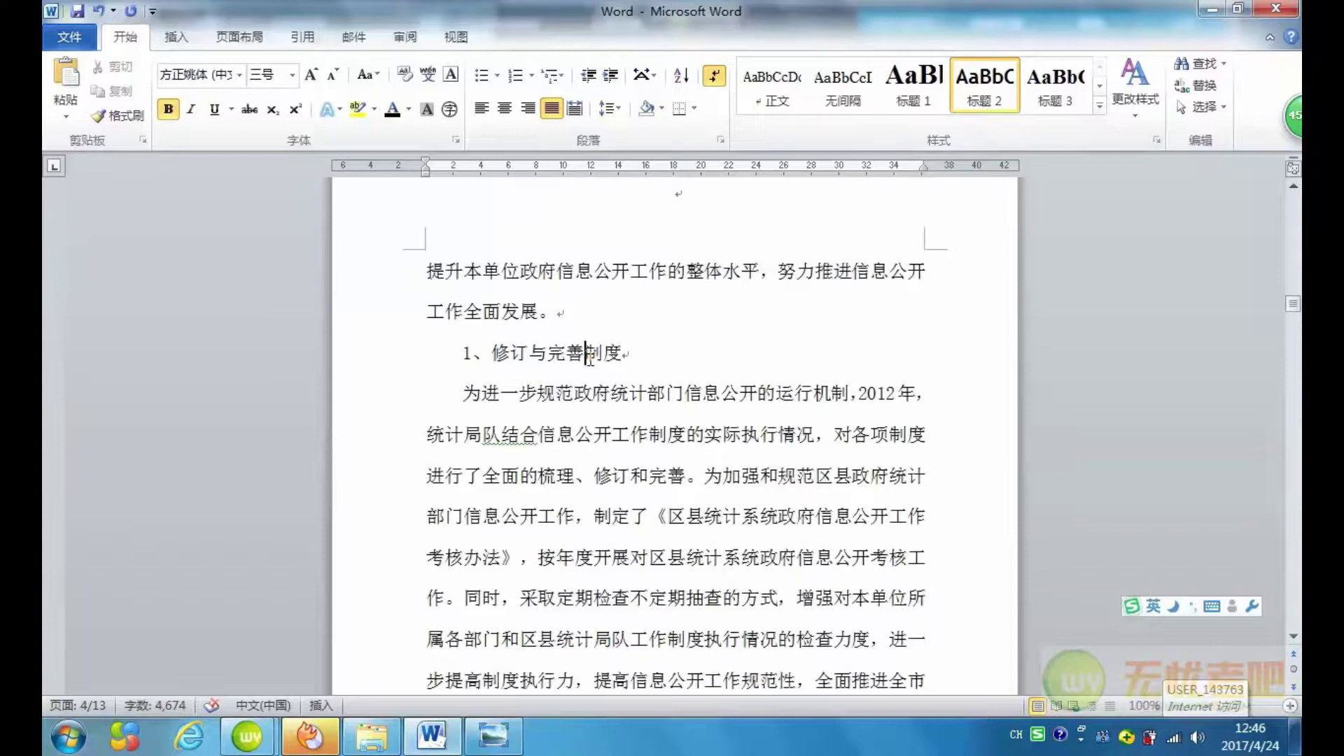
Apply 标题 3 to subheadings 1、修订与完善制度 through 4、创新公众参与形式.
{"action": "left_click", "coordinate": [1055, 84]}
{"action": "scroll", "coordinate": [735, 476], "scroll_direction": "down", "scroll_amount": 5}
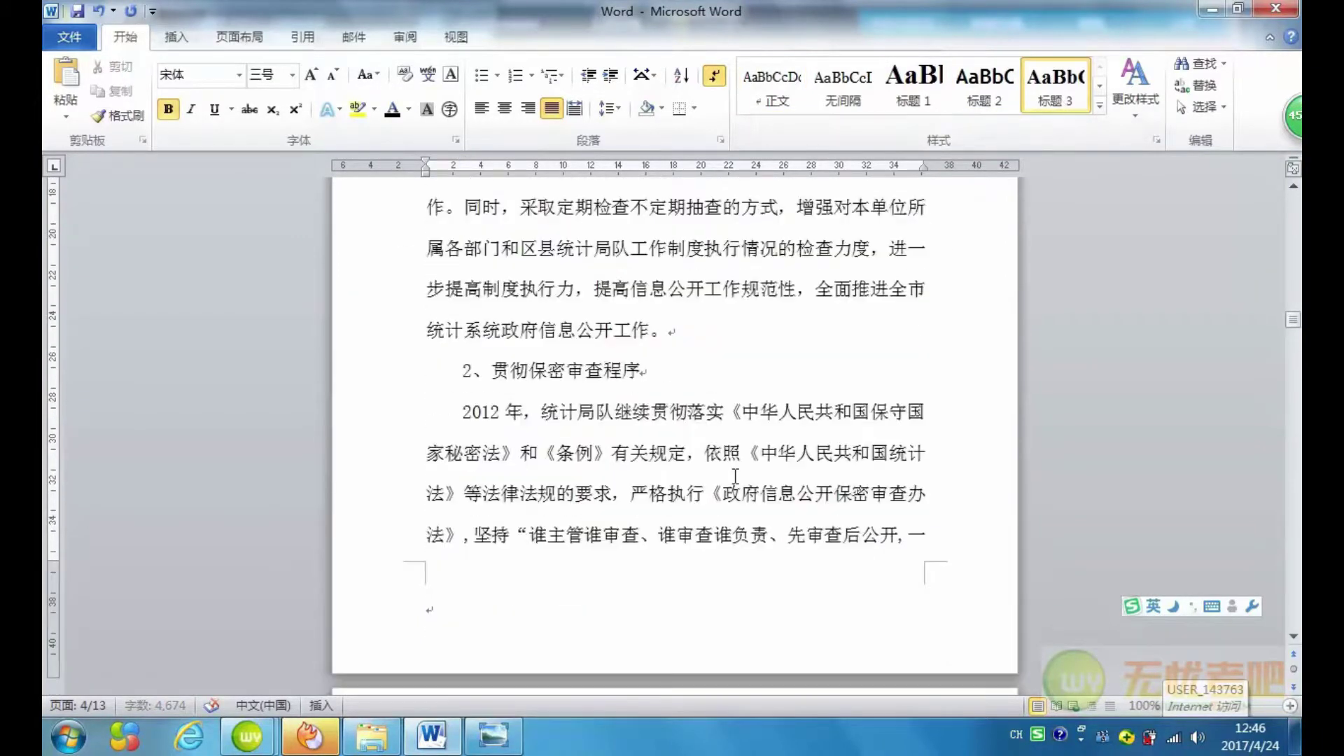
{"action": "left_click", "coordinate": [604, 371]}
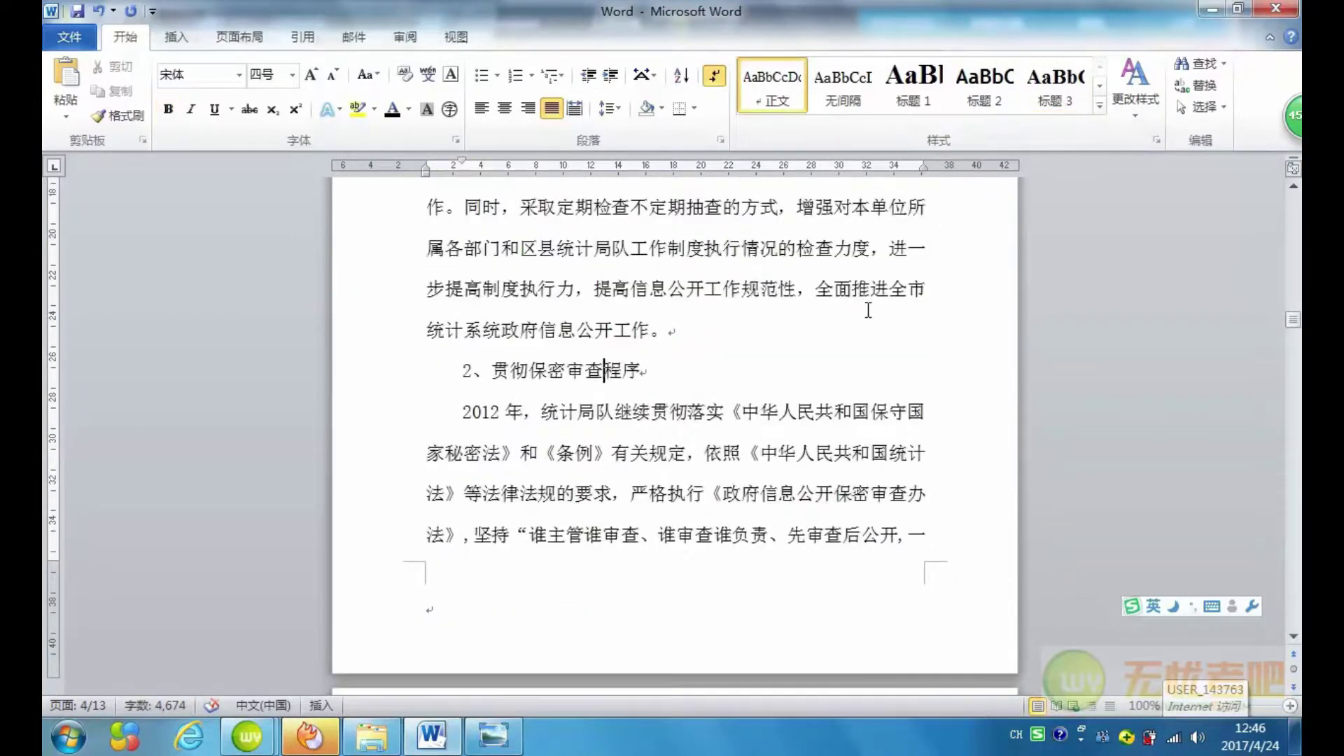
{"action": "left_click", "coordinate": [1046, 101]}
{"action": "scroll", "coordinate": [724, 466], "scroll_direction": "down", "scroll_amount": 3}
{"action": "scroll", "coordinate": [724, 466], "scroll_direction": "down", "scroll_amount": 3}
{"action": "scroll", "coordinate": [725, 466], "scroll_direction": "down", "scroll_amount": 2}
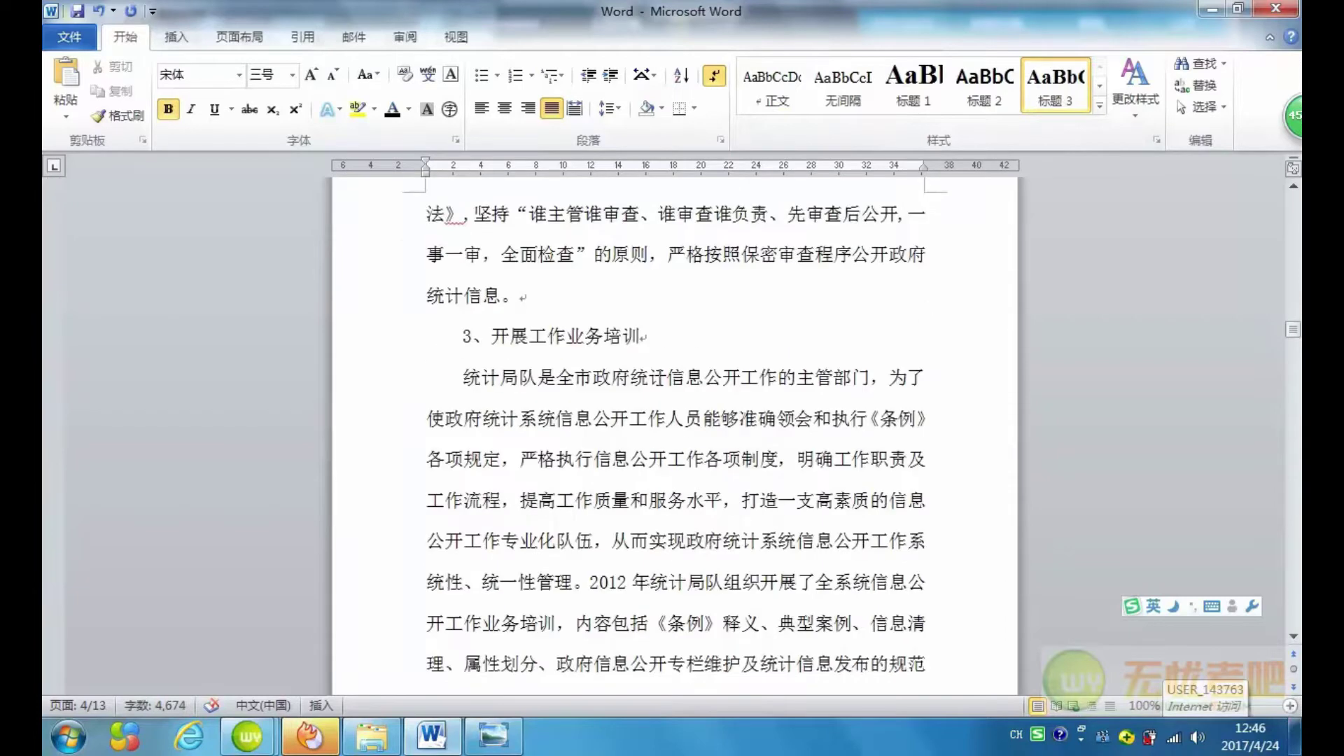
{"action": "left_click", "coordinate": [623, 336]}
{"action": "left_click", "coordinate": [1055, 88]}
{"action": "scroll", "coordinate": [721, 463], "scroll_direction": "down", "scroll_amount": 3}
{"action": "scroll", "coordinate": [720, 463], "scroll_direction": "down", "scroll_amount": 3}
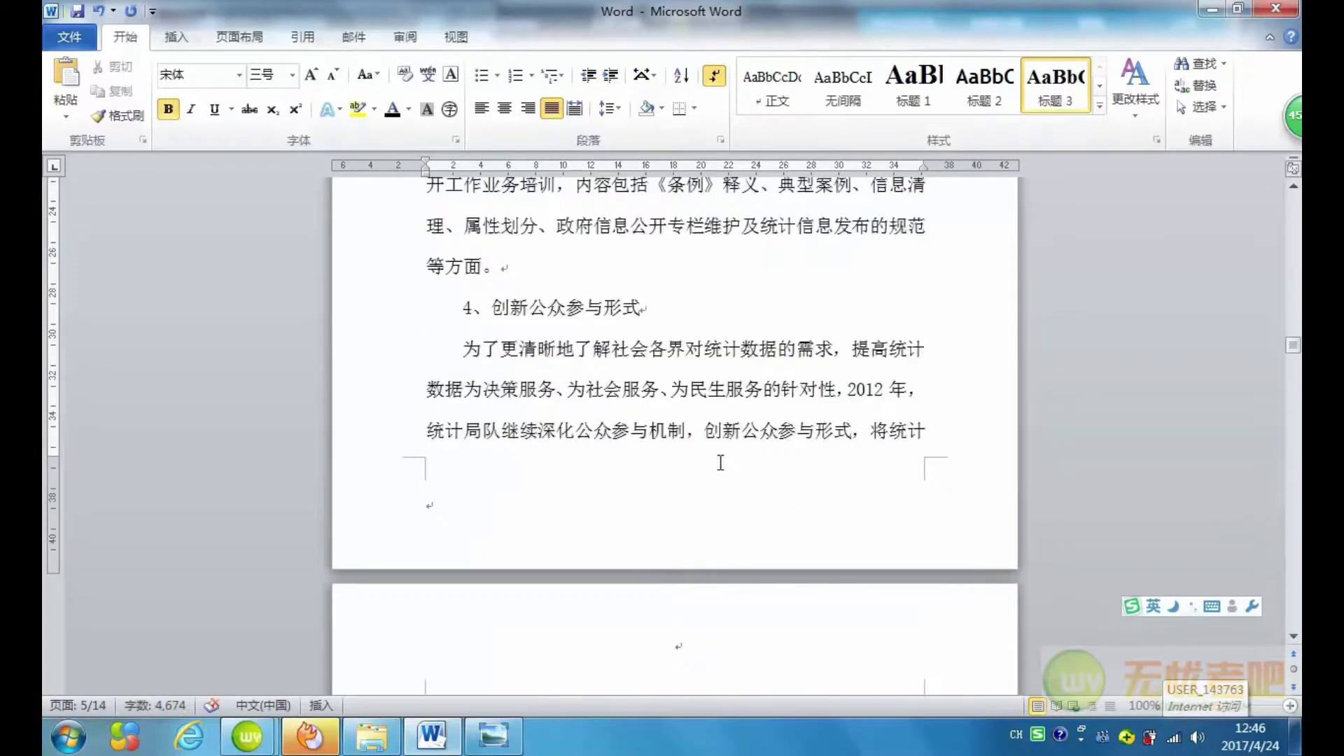
{"action": "left_click", "coordinate": [614, 308]}
{"action": "left_click", "coordinate": [1053, 87]}
Make 二、主动公开情况 a 标题 1 heading, with (一)公开情况 and (二)公开形式 as 标题 2.
{"action": "scroll", "coordinate": [752, 501], "scroll_direction": "down", "scroll_amount": 3}
{"action": "scroll", "coordinate": [752, 500], "scroll_direction": "down", "scroll_amount": 3}
{"action": "scroll", "coordinate": [753, 501], "scroll_direction": "down", "scroll_amount": 3}
{"action": "left_click", "coordinate": [561, 405]}
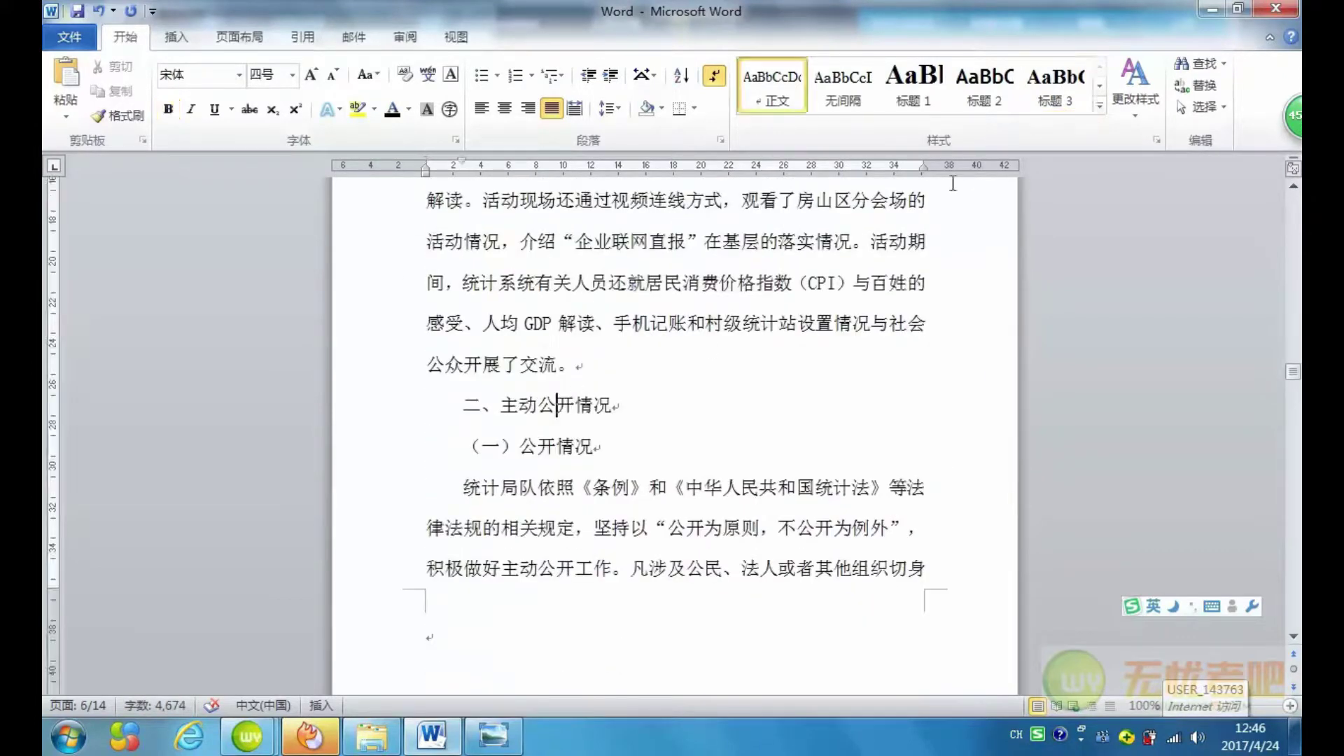
{"action": "left_click", "coordinate": [910, 87]}
{"action": "left_click", "coordinate": [588, 499]}
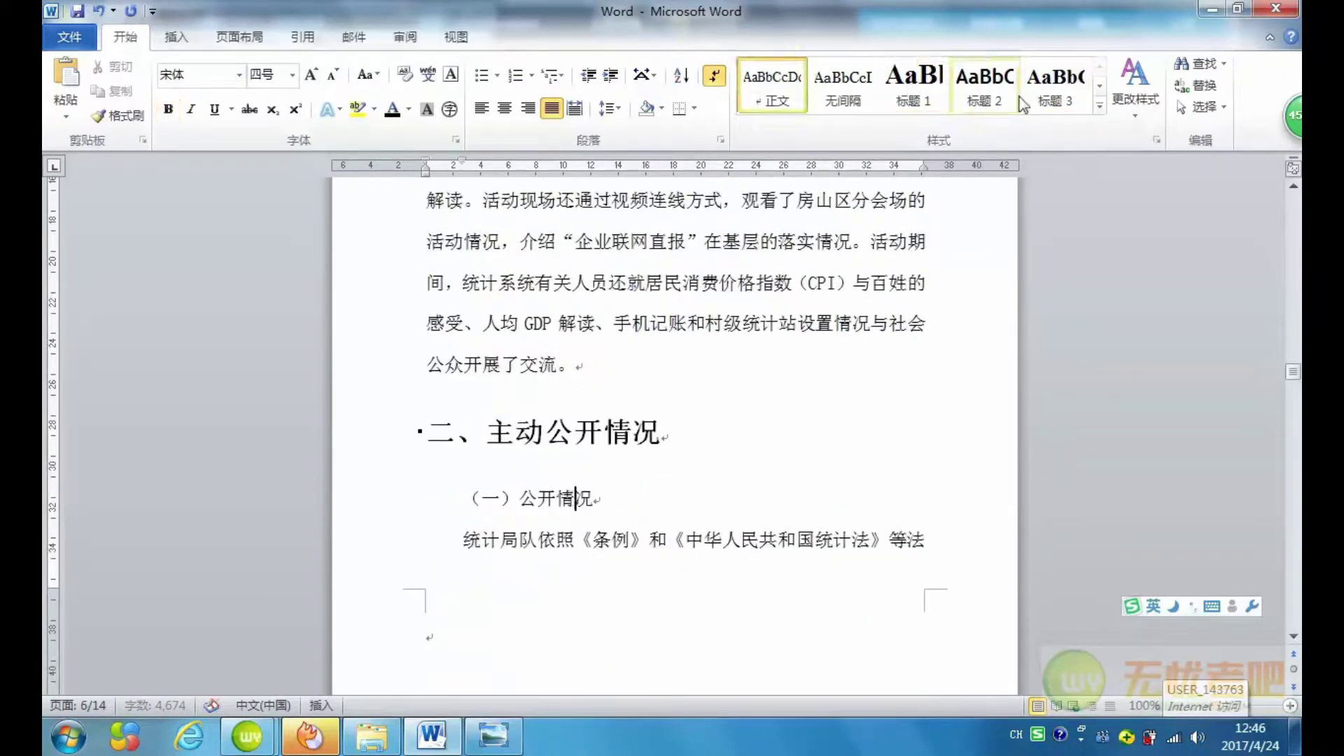
{"action": "left_click", "coordinate": [978, 101]}
{"action": "scroll", "coordinate": [888, 516], "scroll_direction": "down", "scroll_amount": 3}
{"action": "scroll", "coordinate": [888, 516], "scroll_direction": "down", "scroll_amount": 3}
{"action": "scroll", "coordinate": [859, 487], "scroll_direction": "down", "scroll_amount": 1}
{"action": "scroll", "coordinate": [859, 487], "scroll_direction": "down", "scroll_amount": 3}
{"action": "scroll", "coordinate": [840, 476], "scroll_direction": "down", "scroll_amount": 3}
{"action": "scroll", "coordinate": [805, 455], "scroll_direction": "down", "scroll_amount": 2}
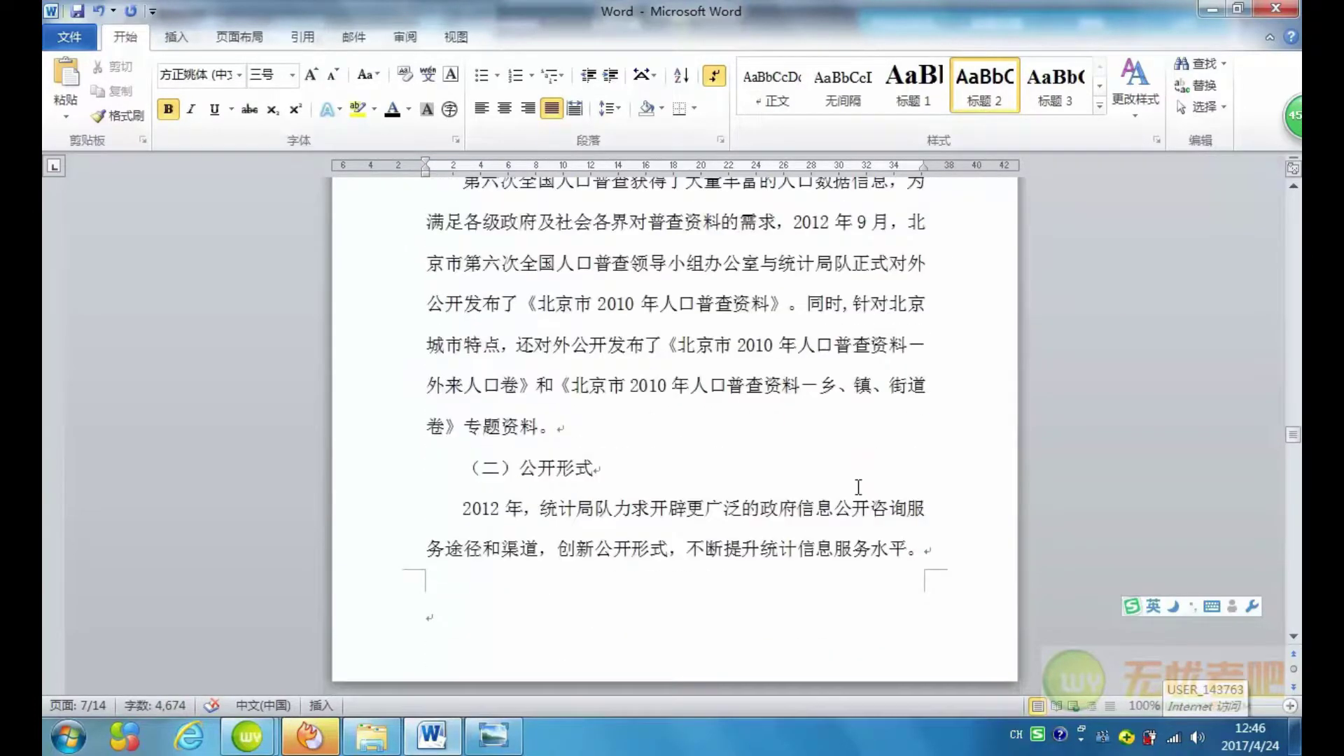
{"action": "scroll", "coordinate": [774, 443], "scroll_direction": "down", "scroll_amount": 4}
{"action": "left_click", "coordinate": [534, 228]}
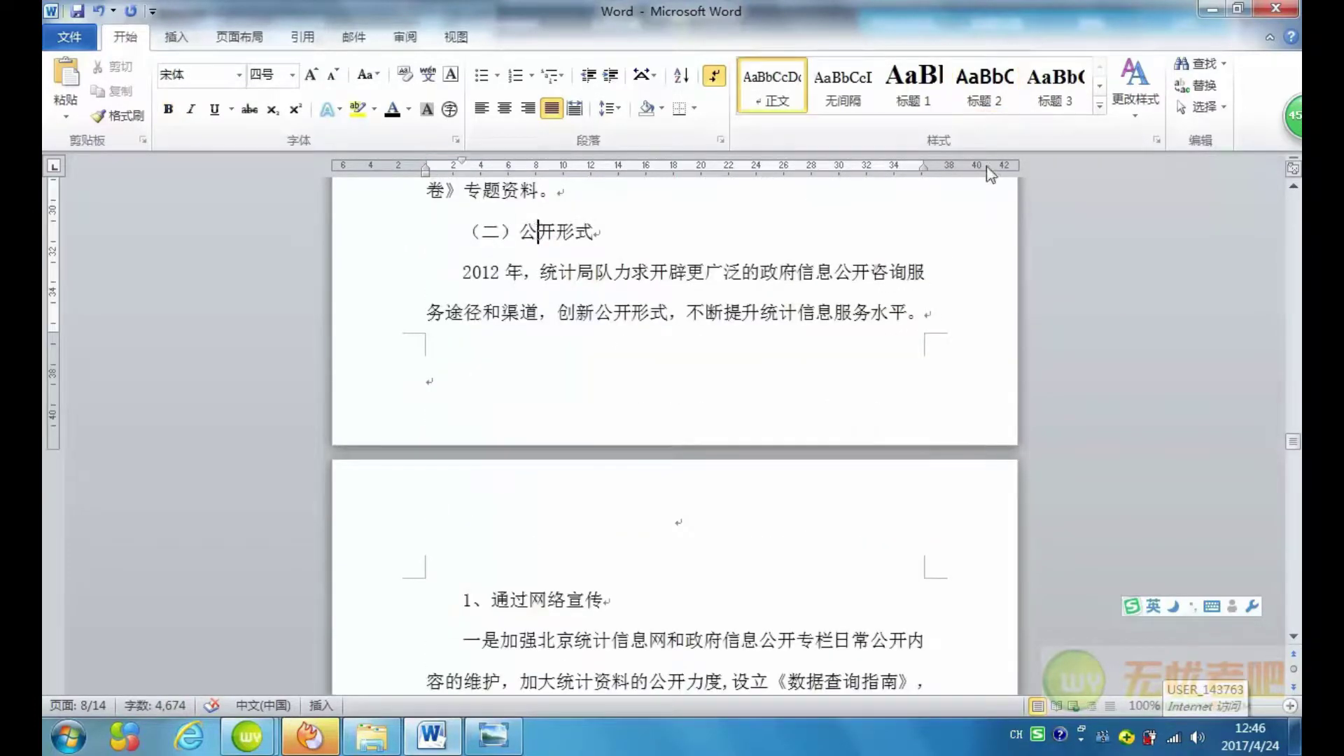
{"action": "left_click", "coordinate": [988, 102]}
Apply 标题 3 to subheadings 1、通过网络宣传 through 4、举办统计知识大讲堂.
{"action": "scroll", "coordinate": [811, 445], "scroll_direction": "down", "scroll_amount": 3}
{"action": "scroll", "coordinate": [812, 446], "scroll_direction": "down", "scroll_amount": 1}
{"action": "scroll", "coordinate": [812, 446], "scroll_direction": "up", "scroll_amount": 3}
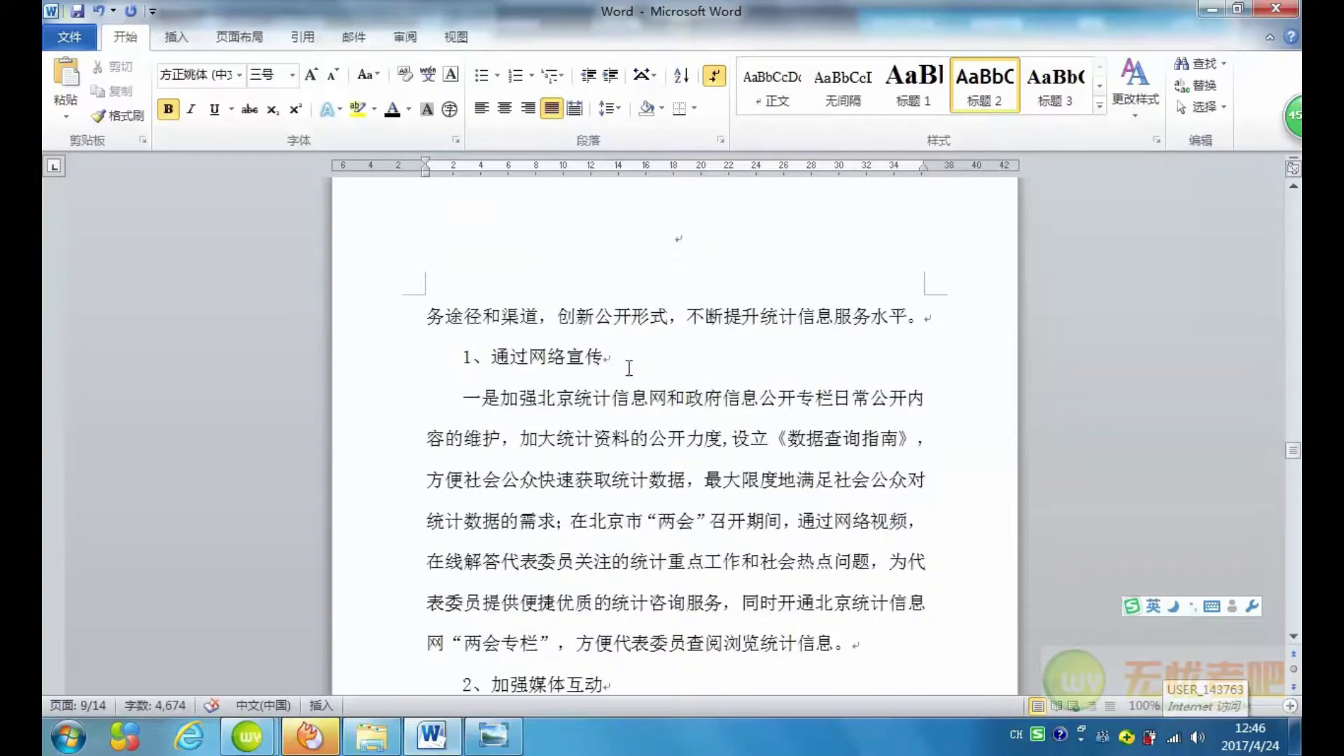
{"action": "left_click", "coordinate": [546, 357]}
{"action": "left_click", "coordinate": [1061, 112]}
{"action": "scroll", "coordinate": [697, 517], "scroll_direction": "down", "scroll_amount": 2}
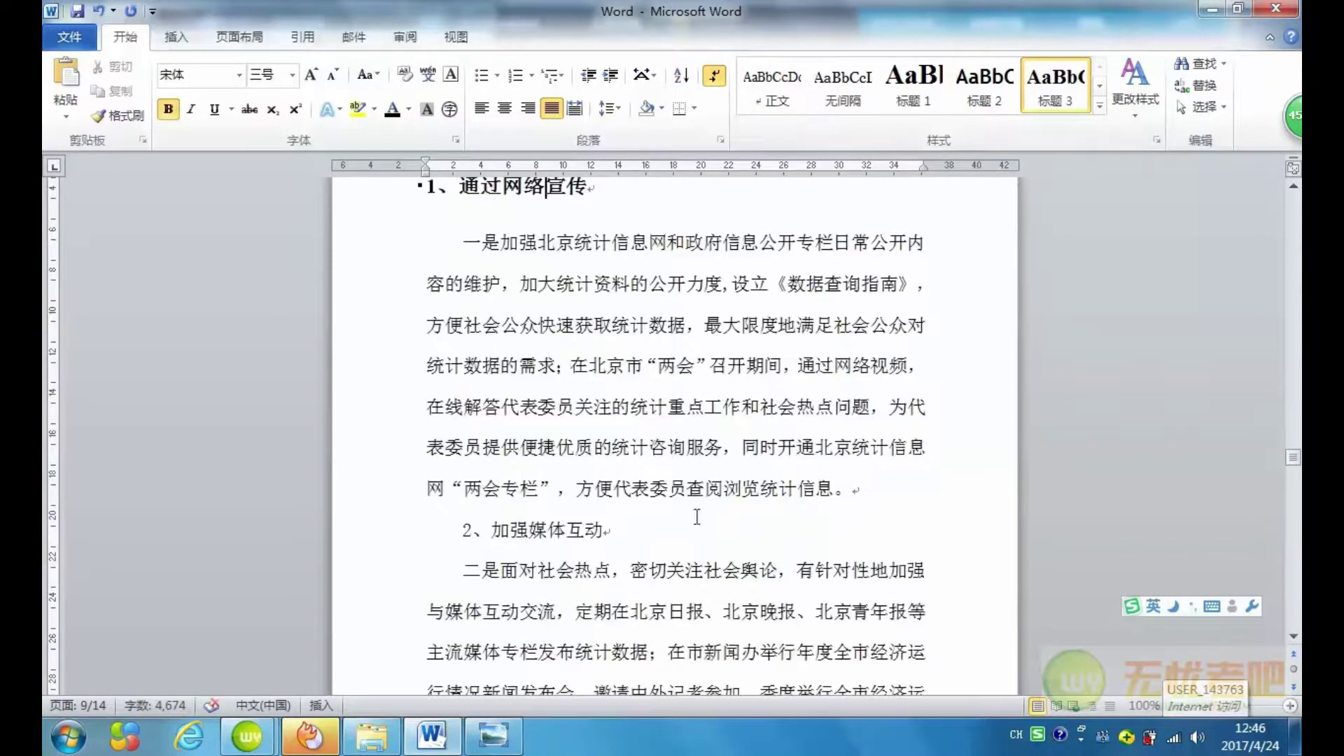
{"action": "left_click", "coordinate": [580, 524]}
{"action": "left_click", "coordinate": [1056, 88]}
{"action": "scroll", "coordinate": [819, 517], "scroll_direction": "down", "scroll_amount": 5}
{"action": "scroll", "coordinate": [819, 516], "scroll_direction": "down", "scroll_amount": 3}
{"action": "scroll", "coordinate": [819, 517], "scroll_direction": "down", "scroll_amount": 5}
{"action": "scroll", "coordinate": [819, 517], "scroll_direction": "down", "scroll_amount": 2}
{"action": "left_click", "coordinate": [529, 365]}
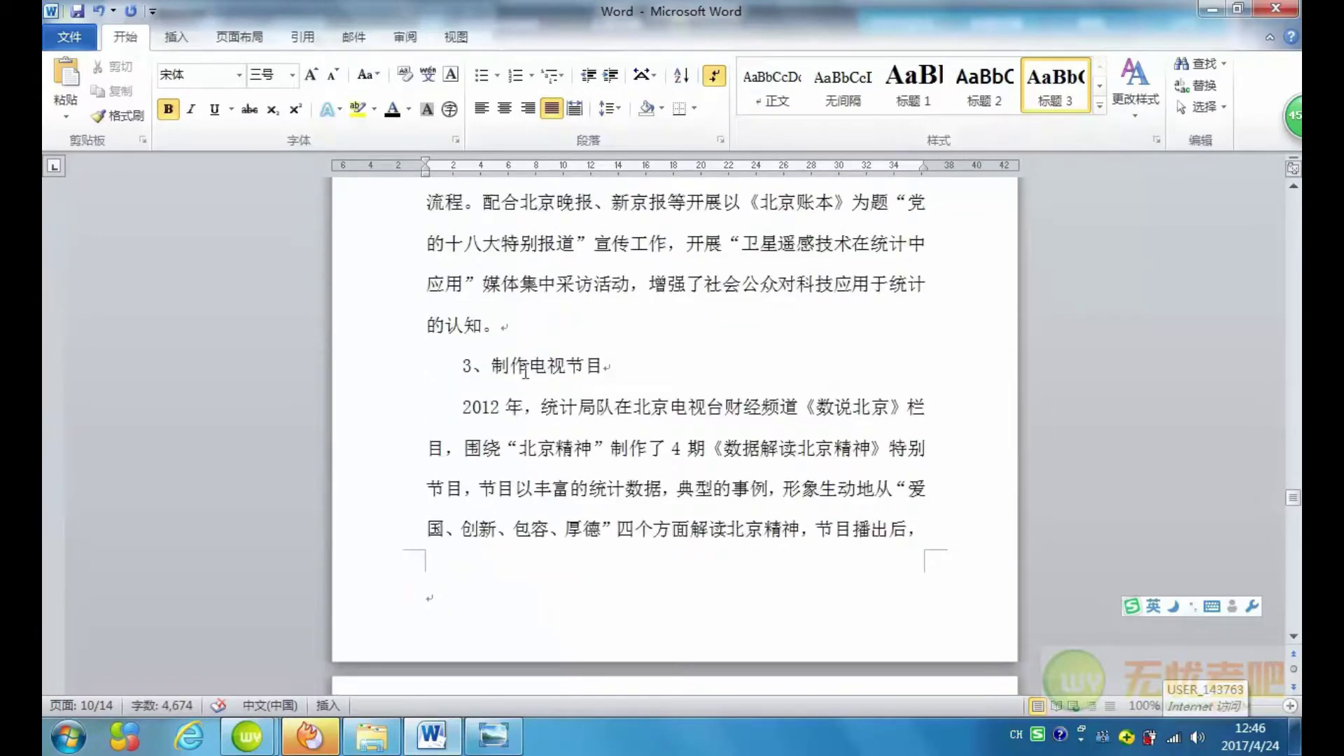
{"action": "left_click", "coordinate": [1056, 88]}
{"action": "scroll", "coordinate": [817, 491], "scroll_direction": "down", "scroll_amount": 3}
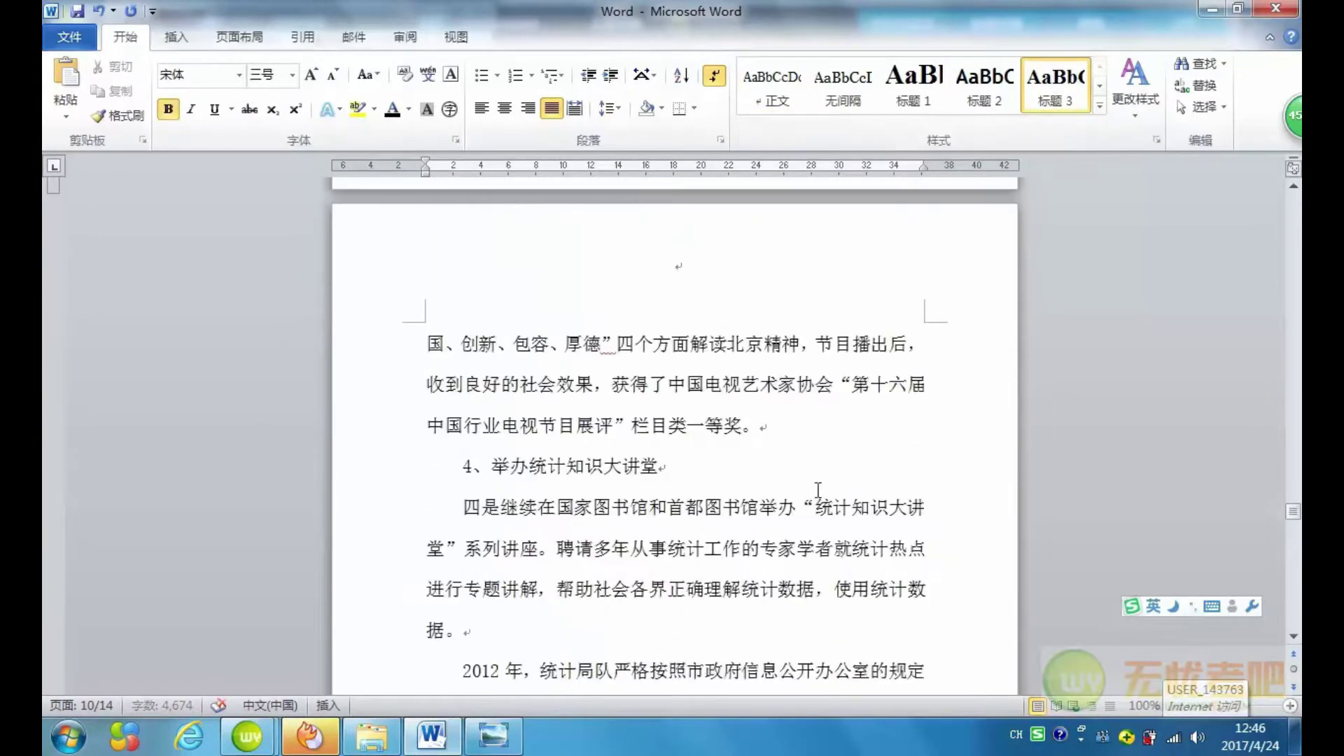
{"action": "scroll", "coordinate": [817, 490], "scroll_direction": "down", "scroll_amount": 1}
{"action": "left_click", "coordinate": [608, 374]}
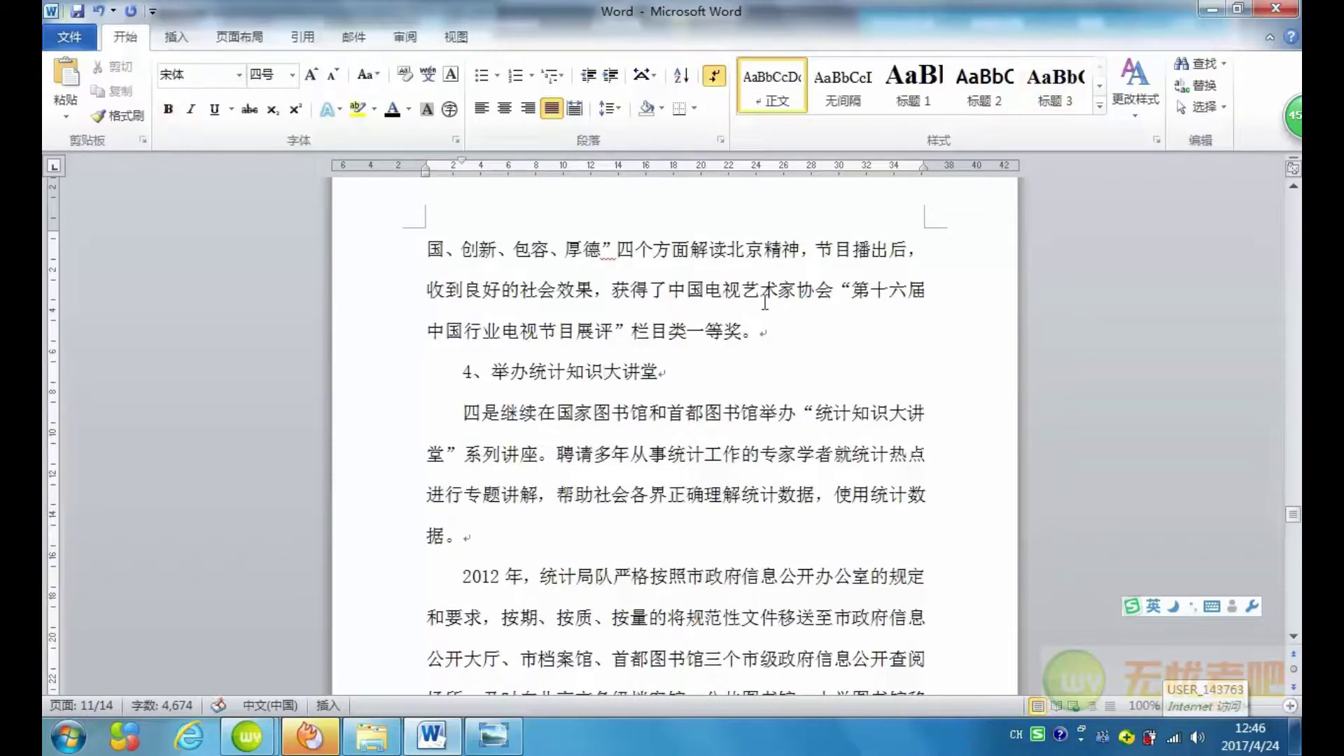
{"action": "left_click", "coordinate": [1056, 88]}
Set (三)咨询情况 to 标题 2, 三、依申请公开情况 to 标题 1, and (一)申请情况 to 标题 2.
{"action": "scroll", "coordinate": [790, 502], "scroll_direction": "down", "scroll_amount": 3}
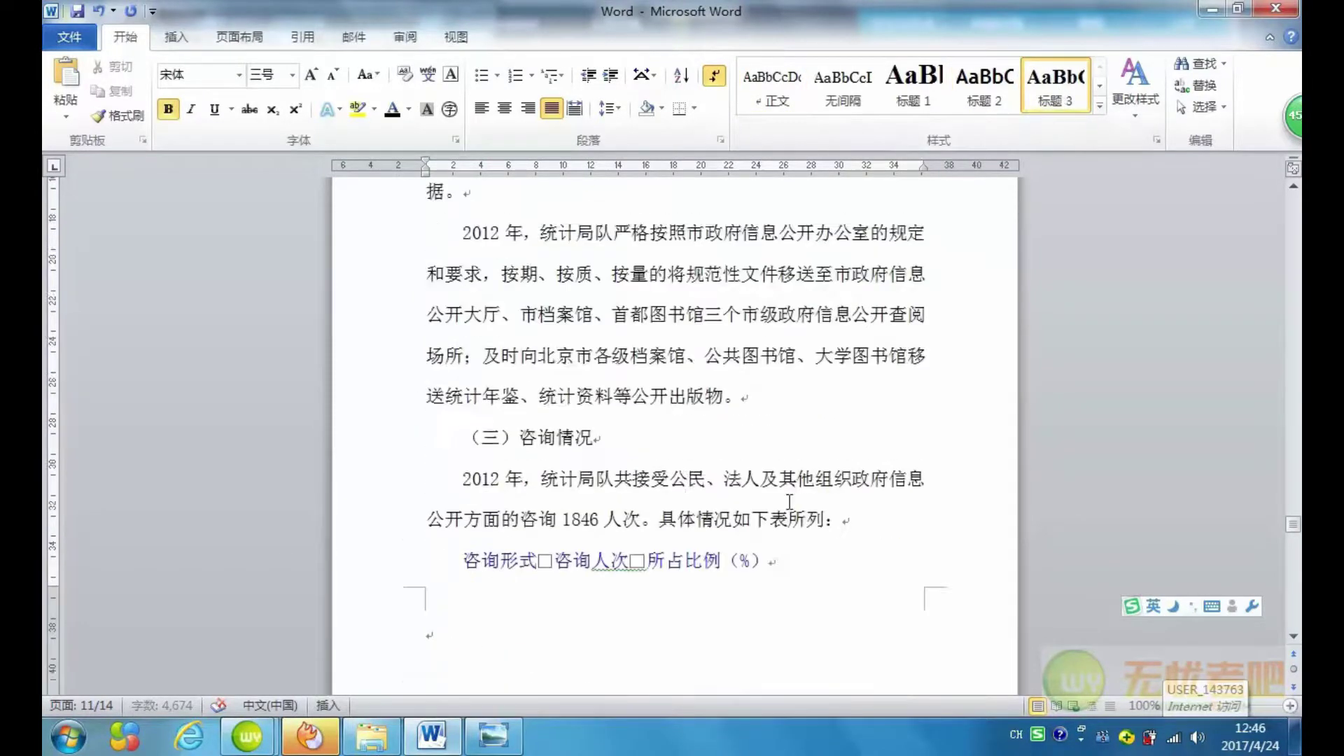
{"action": "scroll", "coordinate": [790, 502], "scroll_direction": "down", "scroll_amount": 1}
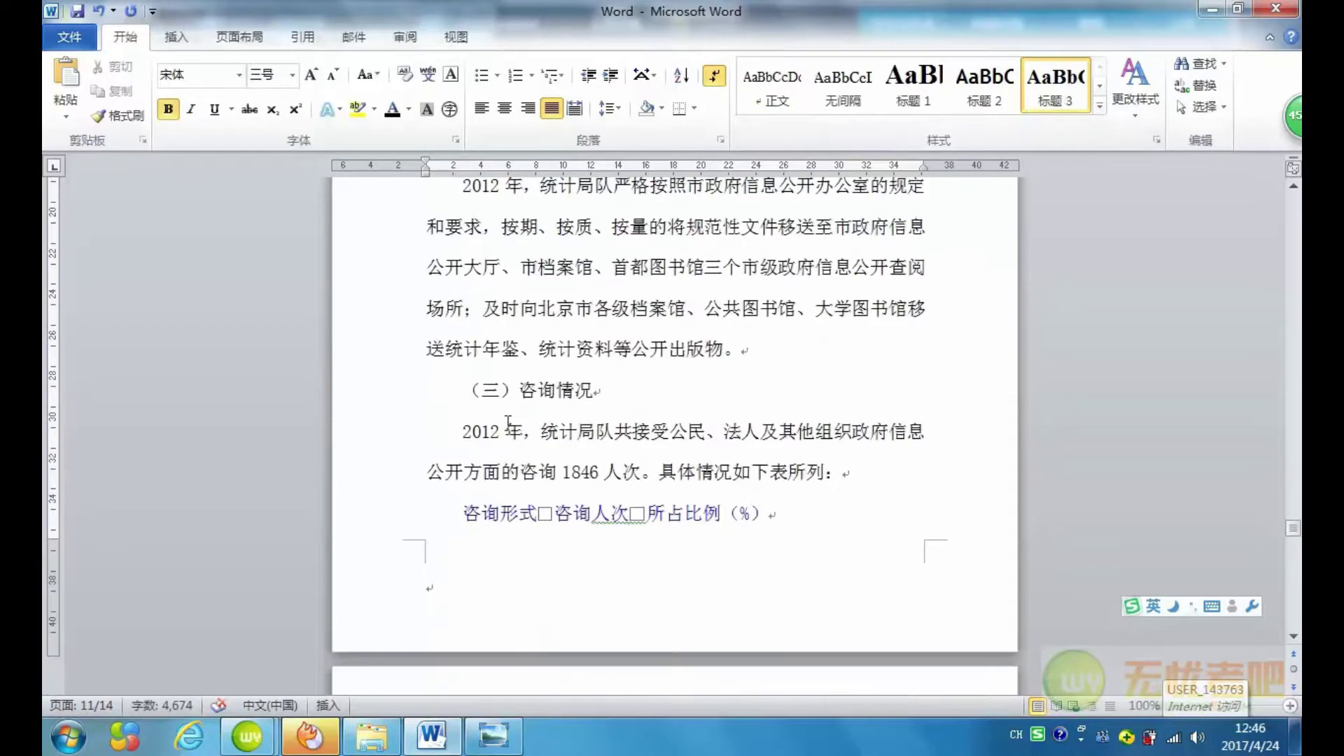
{"action": "left_click", "coordinate": [977, 88]}
{"action": "scroll", "coordinate": [822, 431], "scroll_direction": "down", "scroll_amount": 5}
{"action": "scroll", "coordinate": [821, 431], "scroll_direction": "down", "scroll_amount": 2}
{"action": "scroll", "coordinate": [771, 434], "scroll_direction": "down", "scroll_amount": 2}
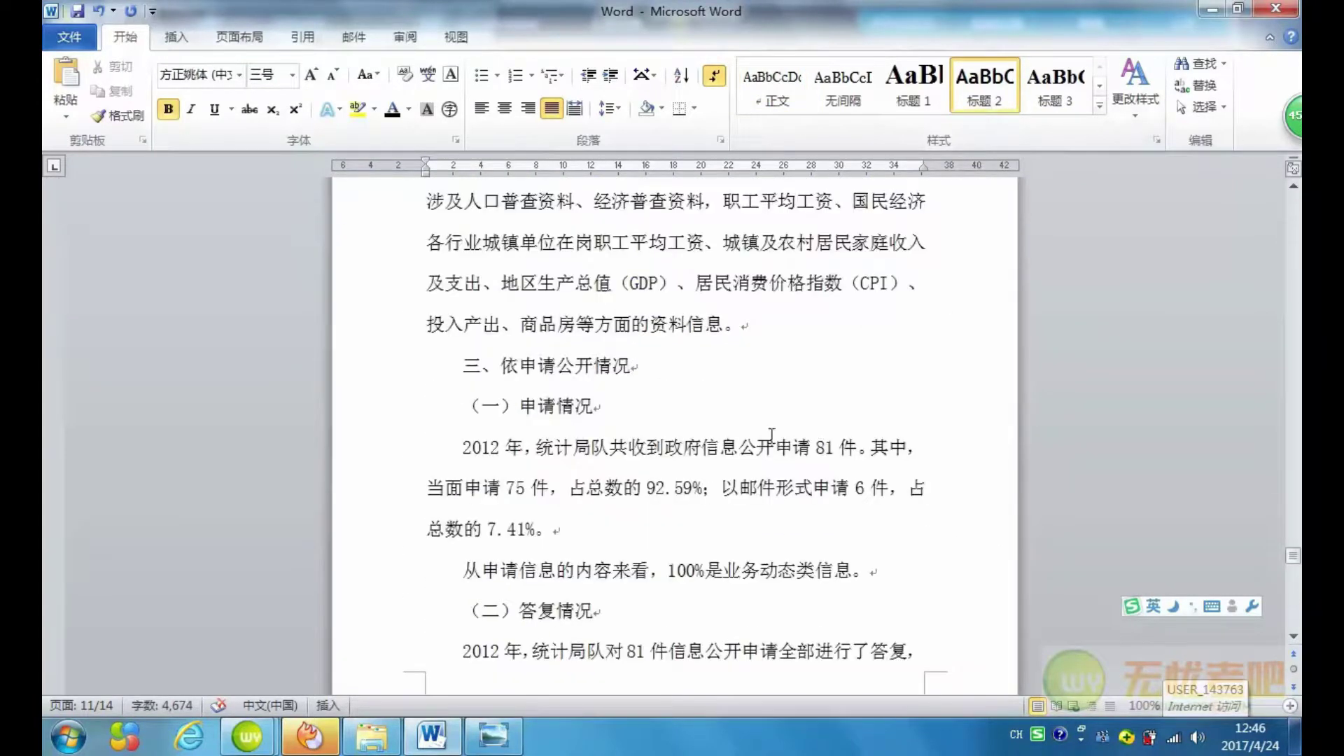
{"action": "left_click", "coordinate": [594, 371]}
{"action": "left_click", "coordinate": [913, 84]}
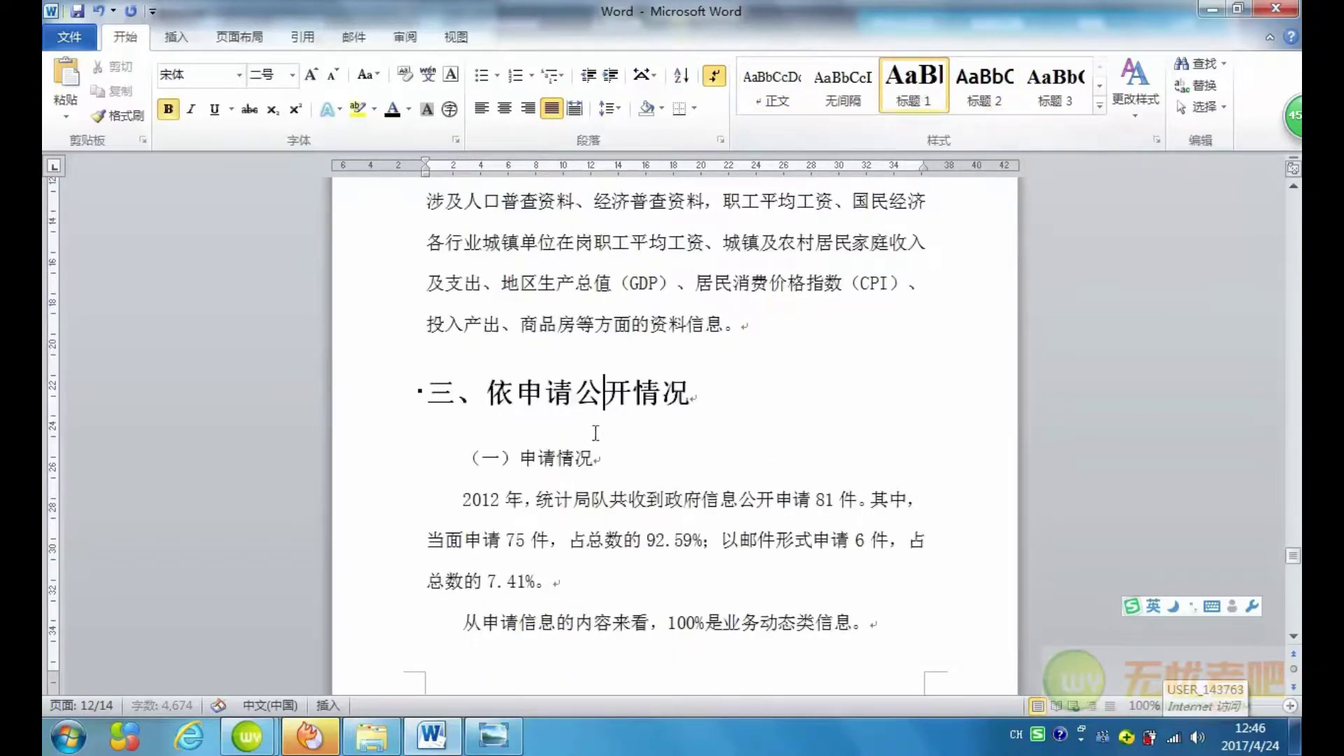
{"action": "left_click", "coordinate": [983, 88]}
Apply 标题 2 to (二)答复情况, (三)其他需要说明的问题 and (四)依申请公开政府信息收费情况.
{"action": "scroll", "coordinate": [829, 465], "scroll_direction": "down", "scroll_amount": 3}
{"action": "scroll", "coordinate": [829, 464], "scroll_direction": "down", "scroll_amount": 1}
{"action": "scroll", "coordinate": [829, 464], "scroll_direction": "down", "scroll_amount": 3}
{"action": "left_click", "coordinate": [558, 260]}
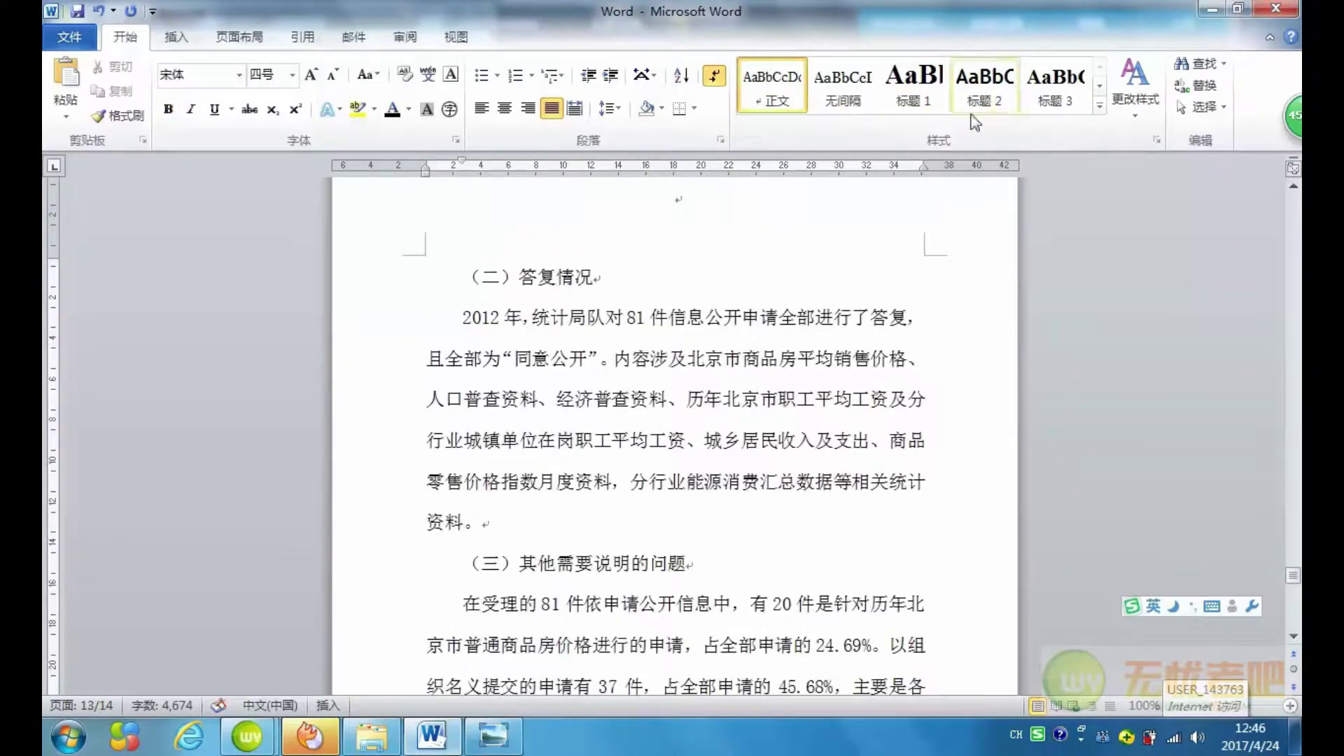
{"action": "left_click", "coordinate": [983, 87]}
{"action": "scroll", "coordinate": [921, 235], "scroll_direction": "down", "scroll_amount": 3}
{"action": "left_click", "coordinate": [631, 343]}
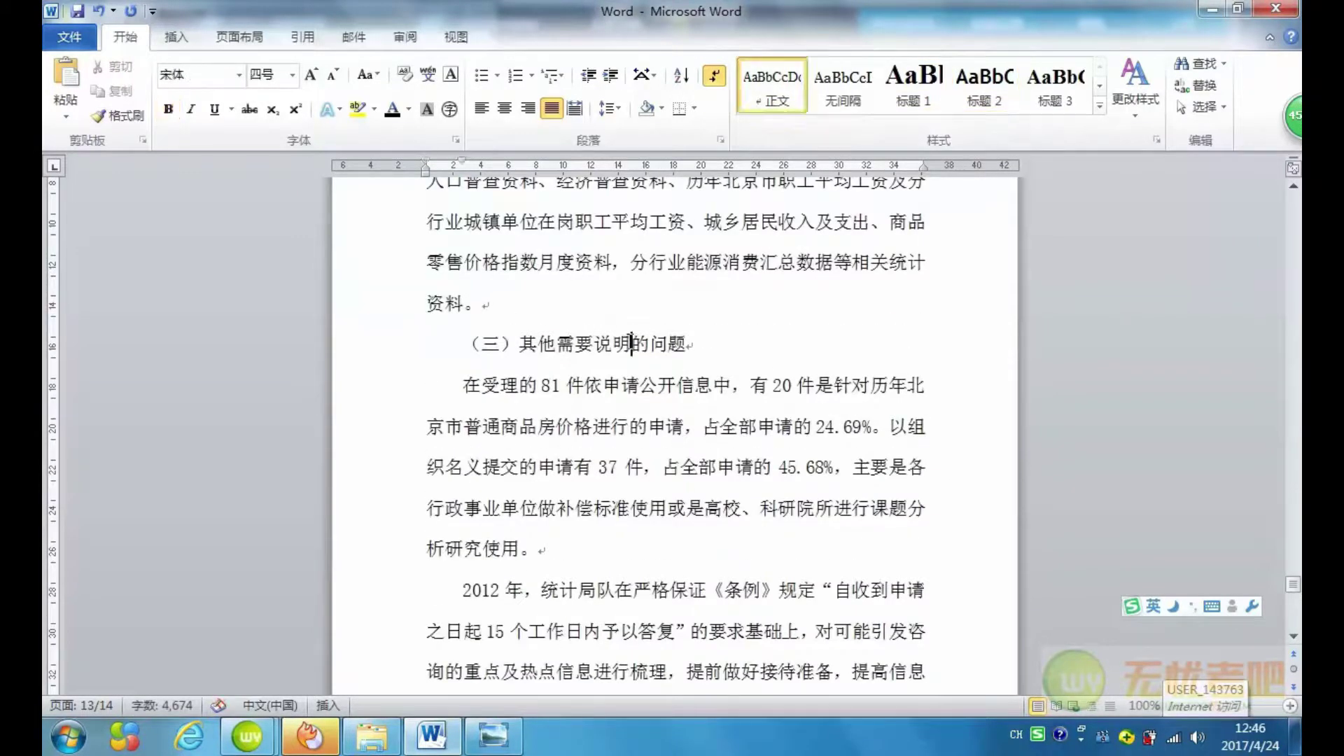
{"action": "left_click", "coordinate": [983, 87]}
{"action": "scroll", "coordinate": [805, 479], "scroll_direction": "down", "scroll_amount": 3}
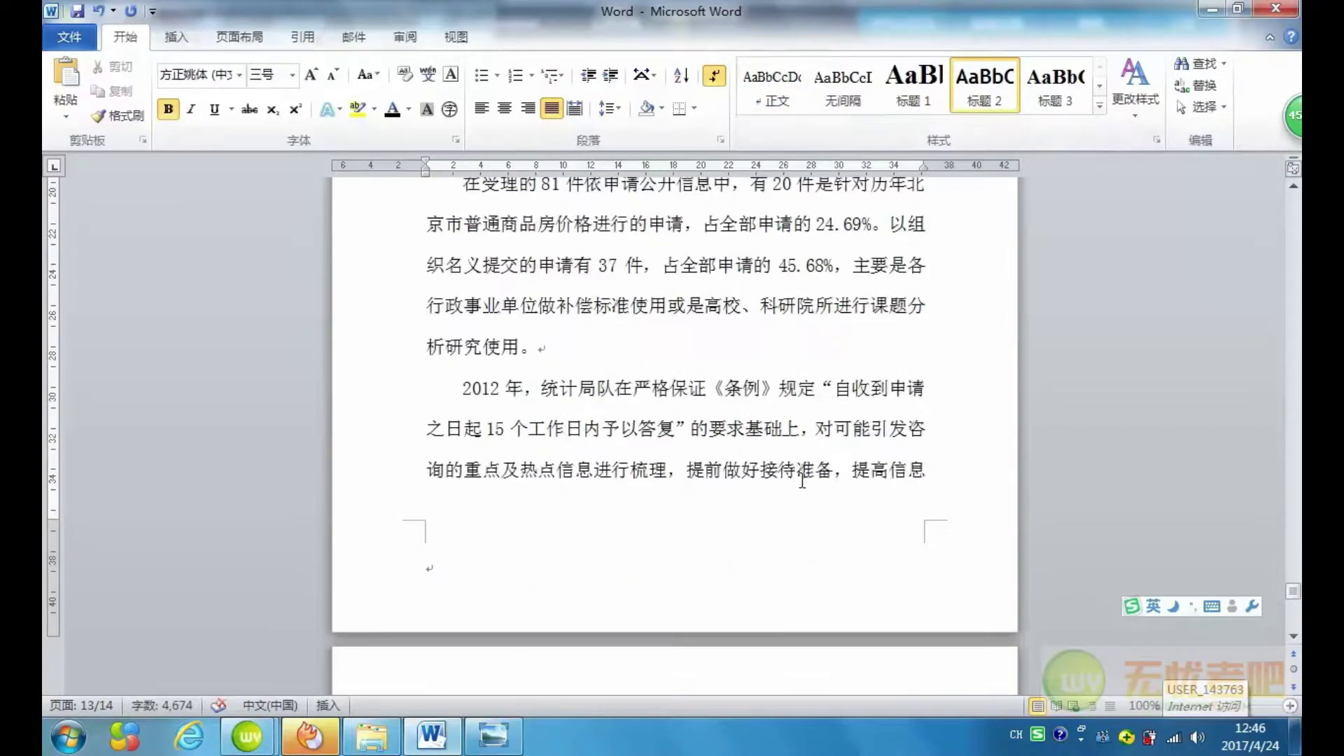
{"action": "scroll", "coordinate": [805, 478], "scroll_direction": "down", "scroll_amount": 3}
{"action": "left_click", "coordinate": [725, 448]}
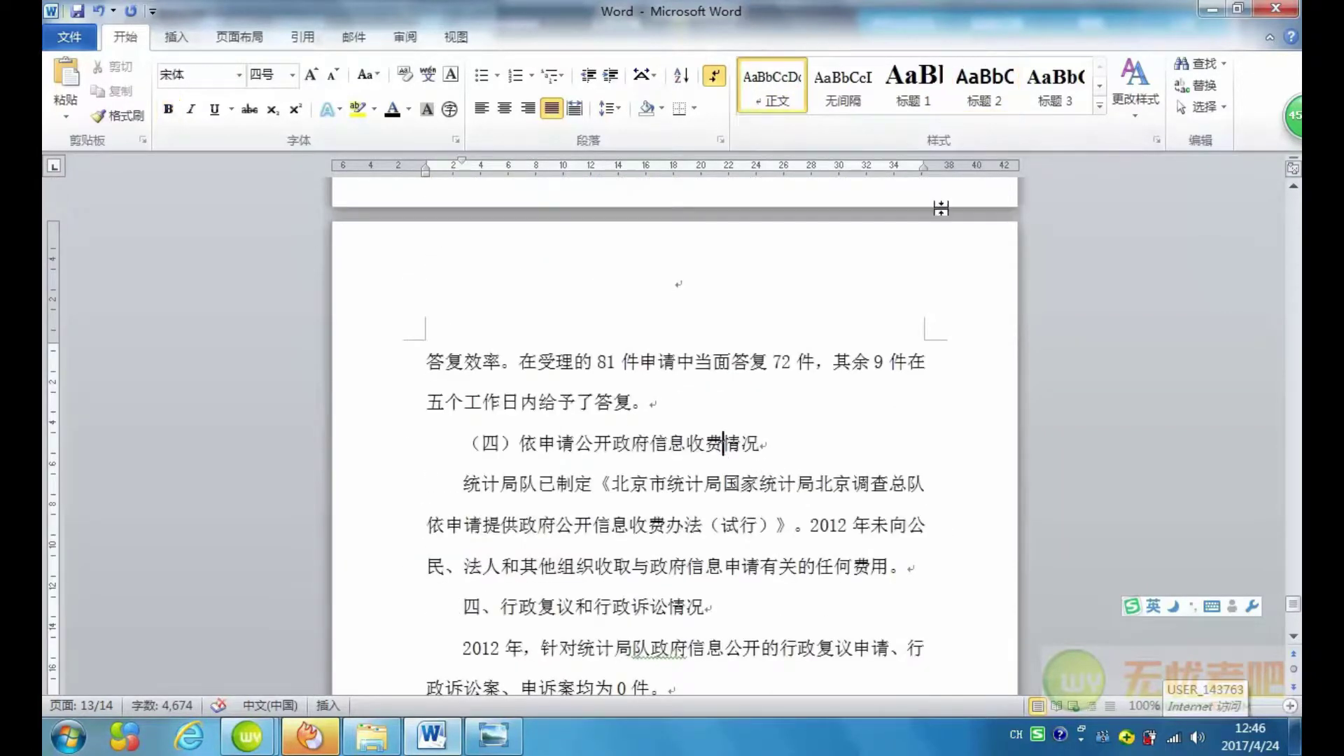
{"action": "left_click", "coordinate": [984, 87]}
{"action": "scroll", "coordinate": [667, 438], "scroll_direction": "down", "scroll_amount": 5}
Make 四、行政复议和行政诉讼情况 and 五、存在的不足及改进措施 标题 1 headings.
{"action": "left_click", "coordinate": [632, 406]}
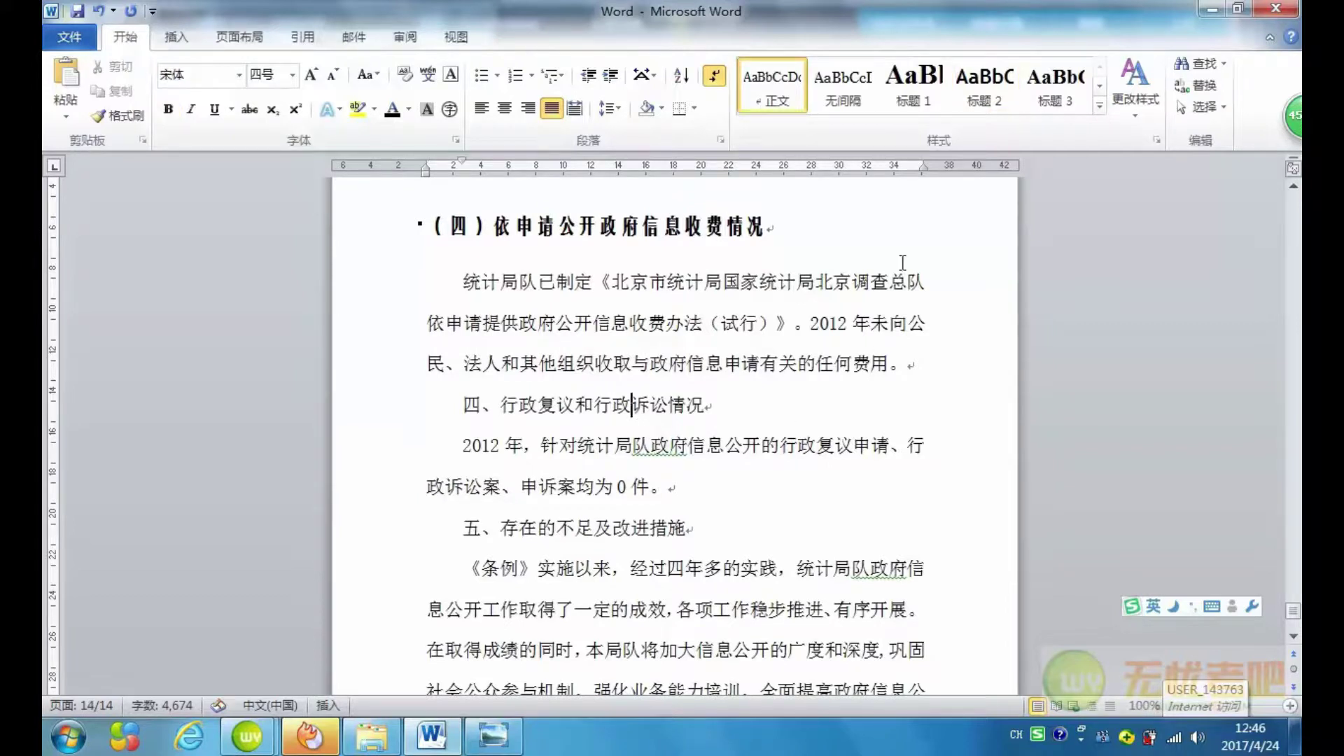
{"action": "left_click", "coordinate": [913, 84]}
{"action": "left_click", "coordinate": [580, 573]}
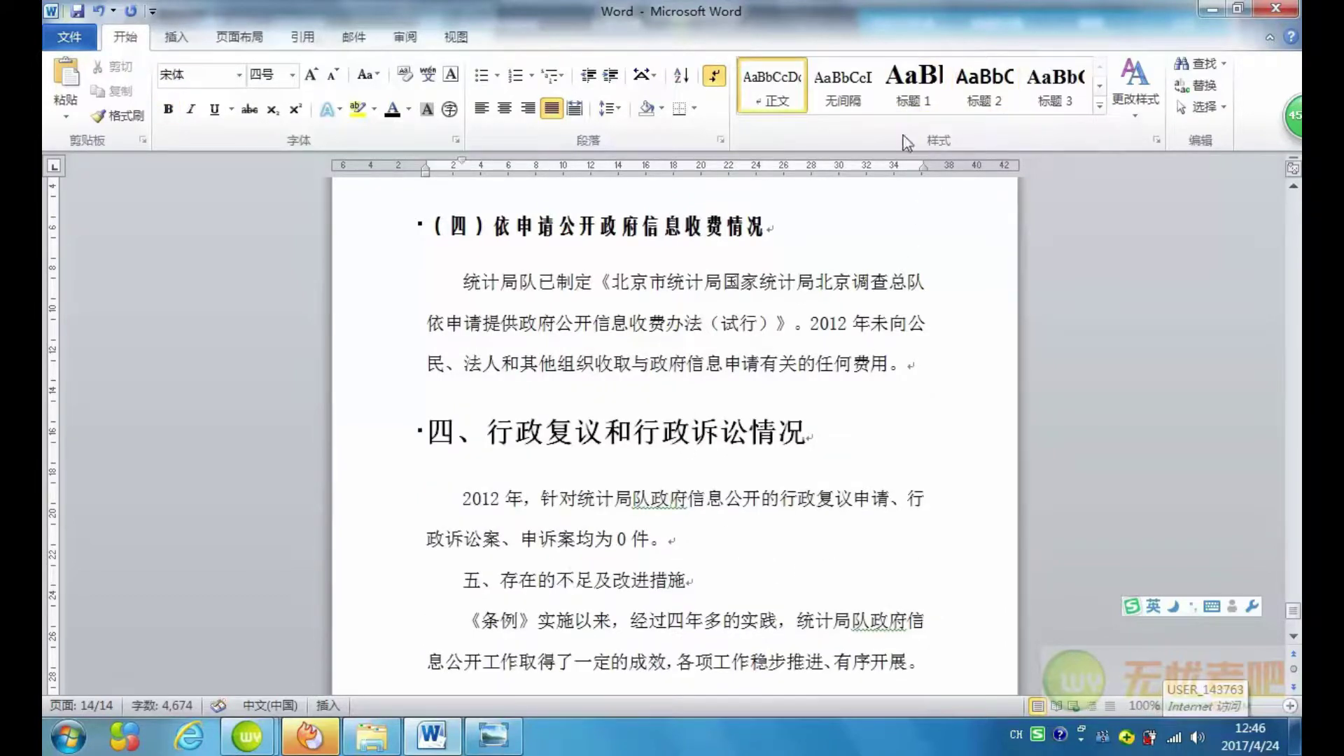
{"action": "left_click", "coordinate": [914, 88]}
{"action": "scroll", "coordinate": [708, 579], "scroll_direction": "down", "scroll_amount": 2}
{"action": "scroll", "coordinate": [708, 578], "scroll_direction": "down", "scroll_amount": 2}
{"action": "scroll", "coordinate": [708, 578], "scroll_direction": "down", "scroll_amount": 3}
{"action": "scroll", "coordinate": [708, 578], "scroll_direction": "up", "scroll_amount": 3}
{"action": "scroll", "coordinate": [708, 578], "scroll_direction": "up", "scroll_amount": 2}
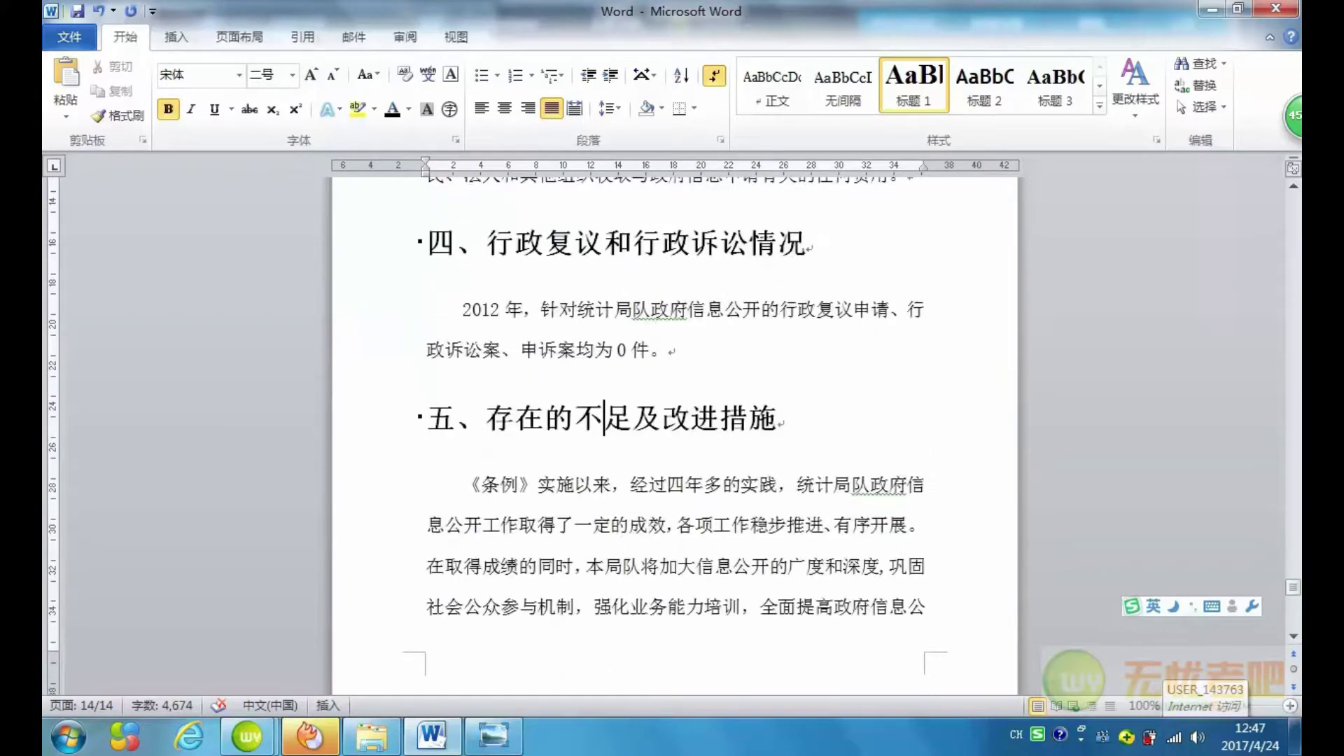
{"action": "left_click_drag", "start_coordinate": [1293, 606], "coordinate": [1293, 200]}
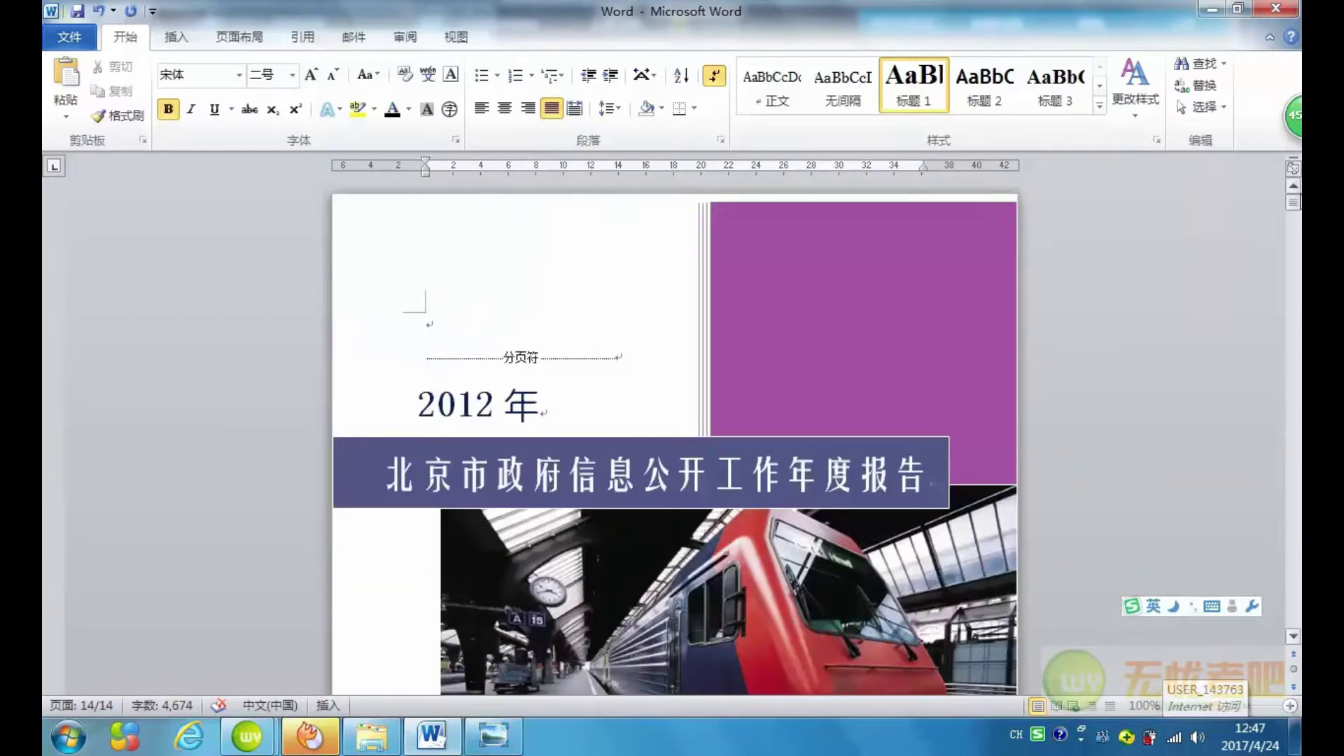
Restore the Word window, turn on the Navigation Pane, and jump to （三）咨询情况.
{"action": "left_click", "coordinate": [1237, 9]}
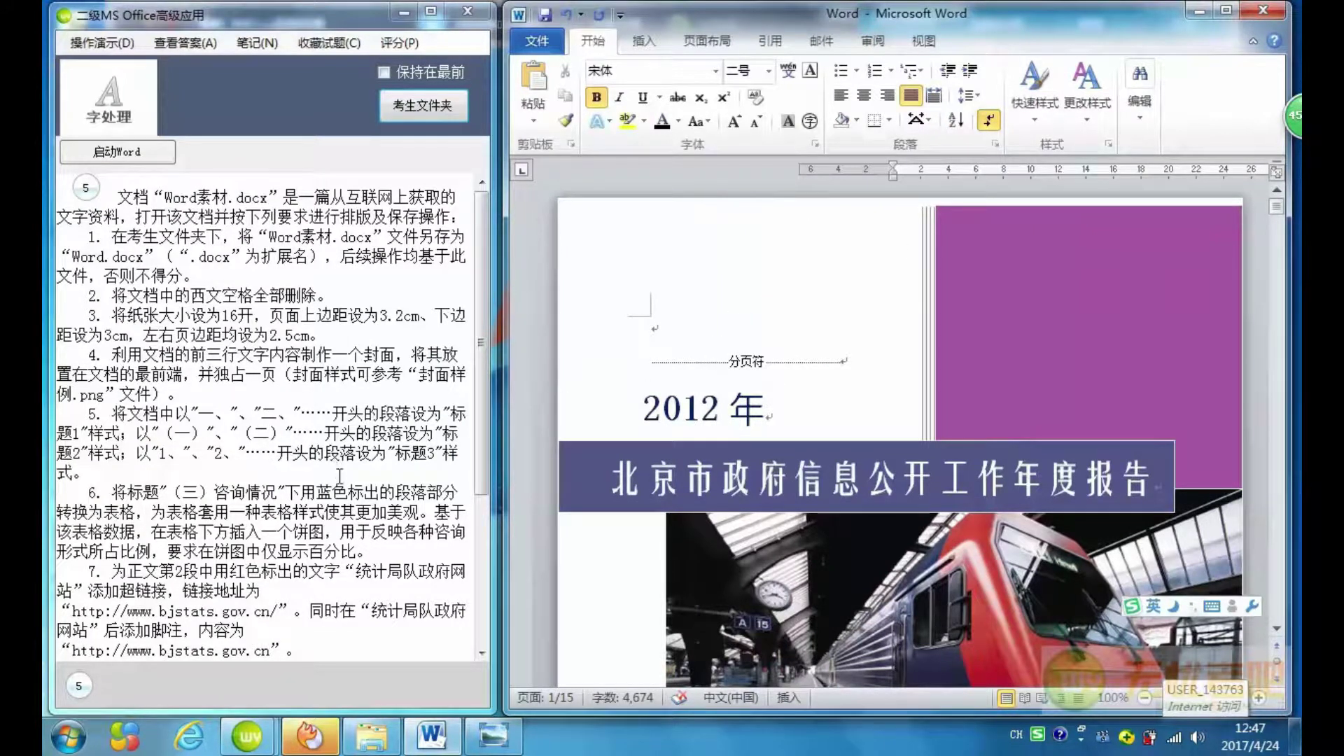
{"action": "scroll", "coordinate": [339, 476], "scroll_direction": "down", "scroll_amount": 2}
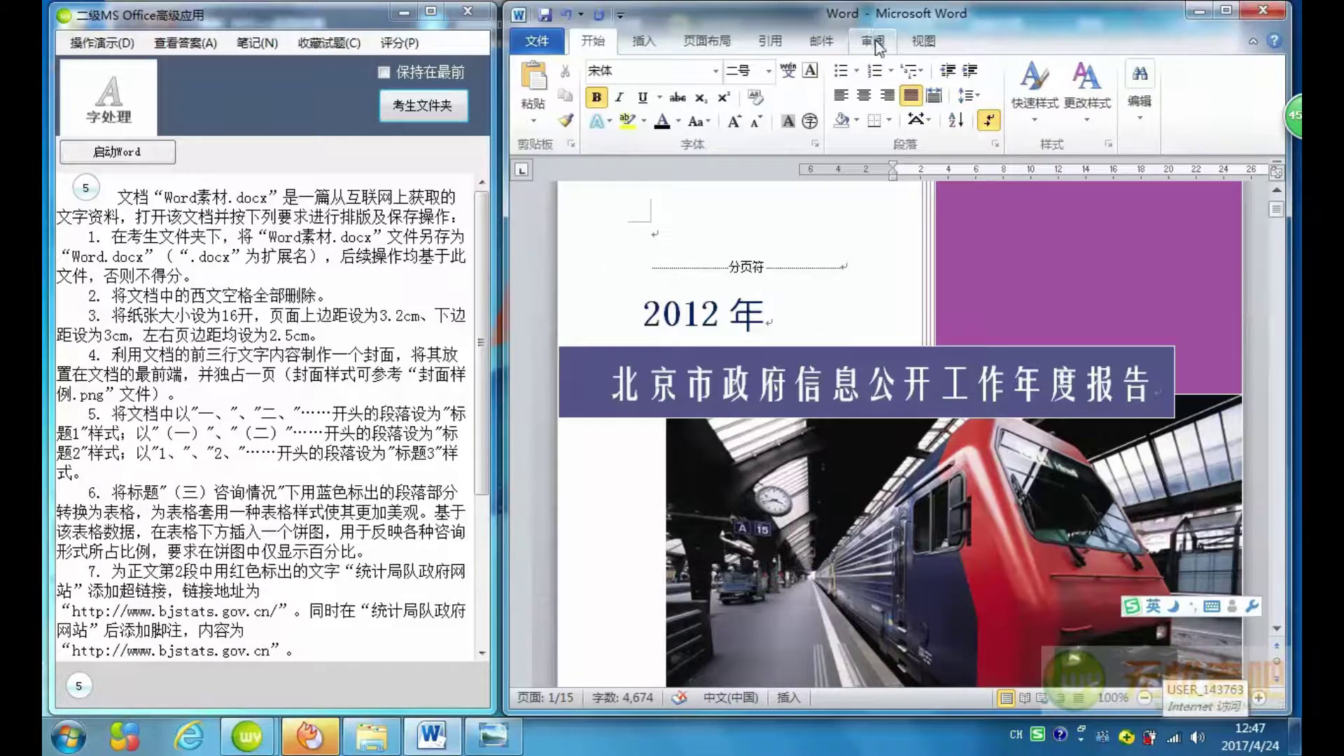
{"action": "left_click", "coordinate": [921, 44]}
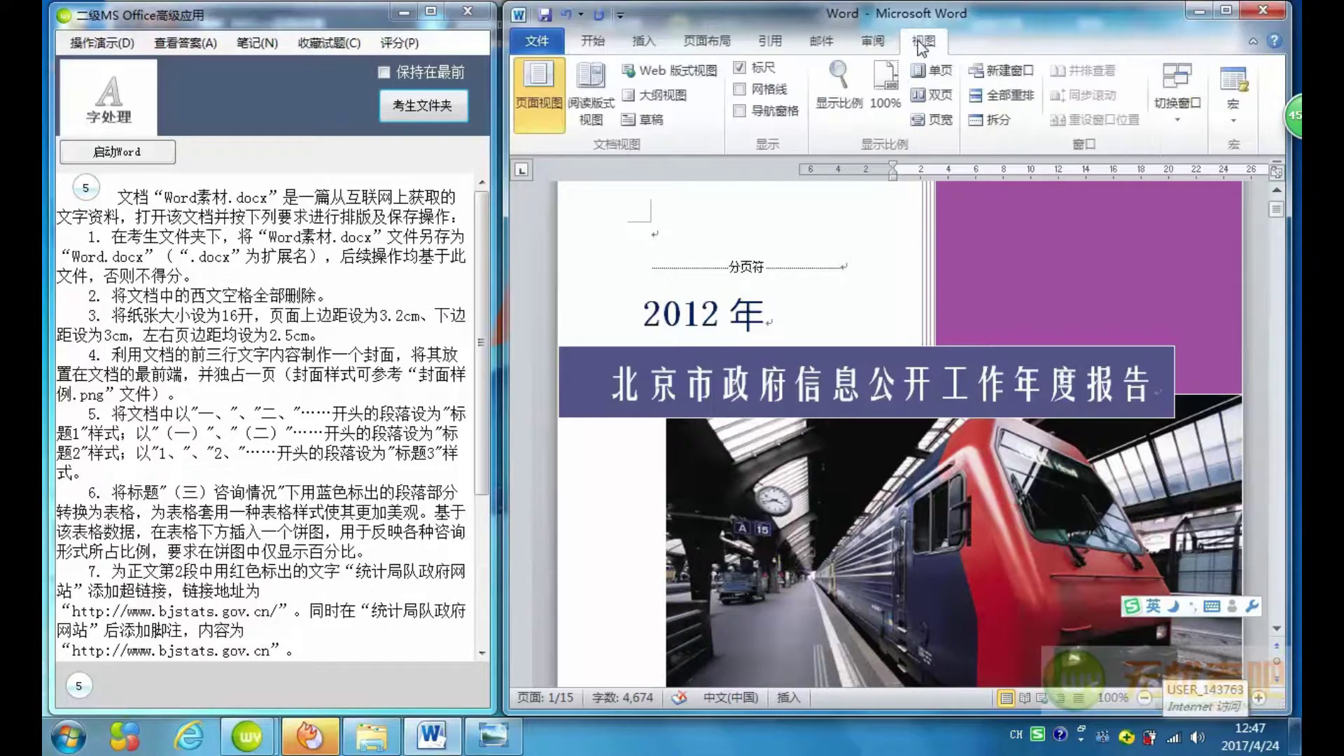
{"action": "left_click", "coordinate": [738, 111]}
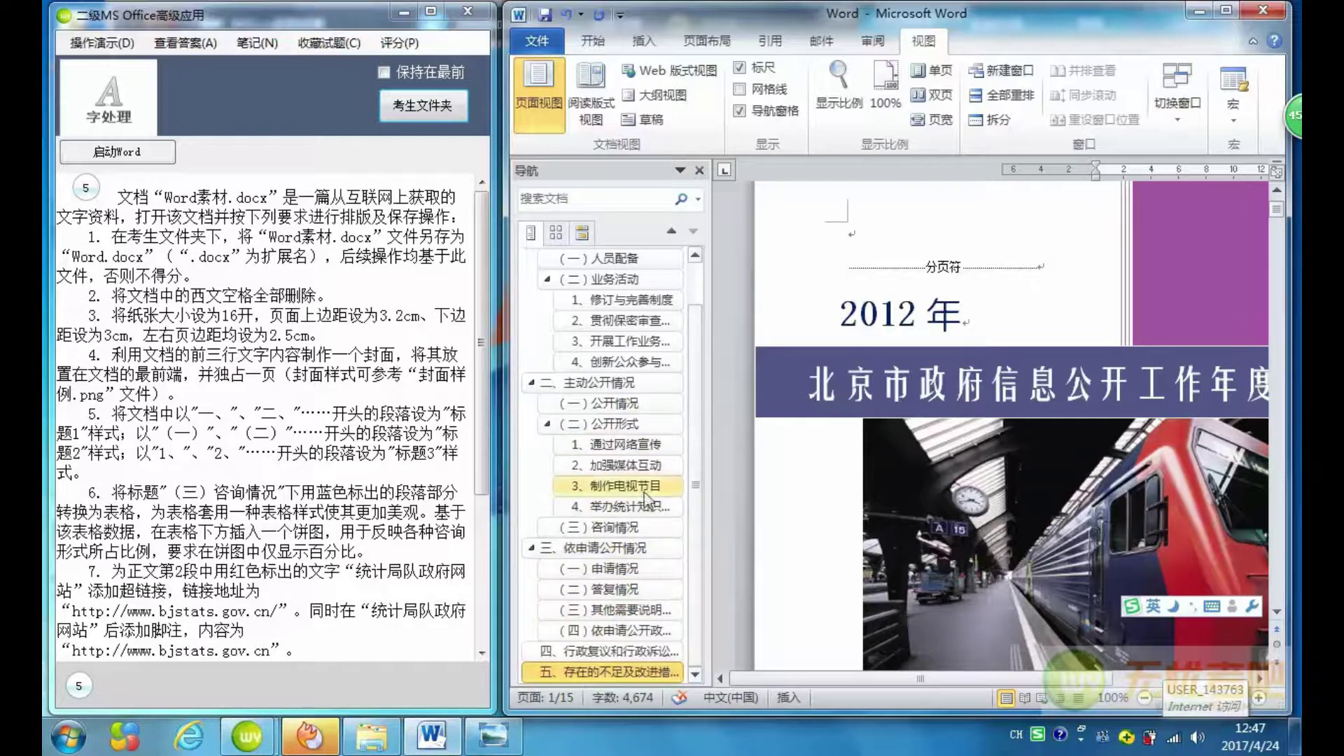
{"action": "left_click", "coordinate": [628, 528]}
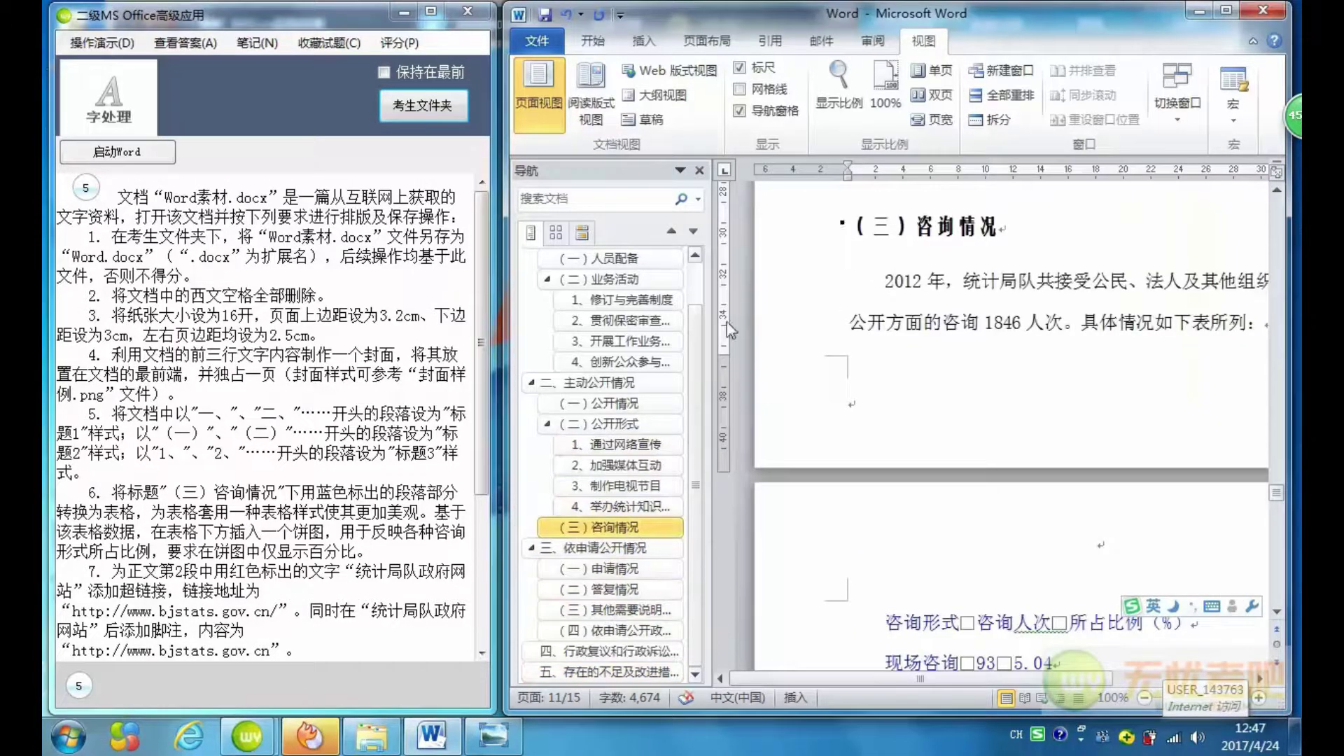
Convert the five blue lines from 咨询形式 to 合计 into a table.
{"action": "left_click", "coordinate": [699, 171]}
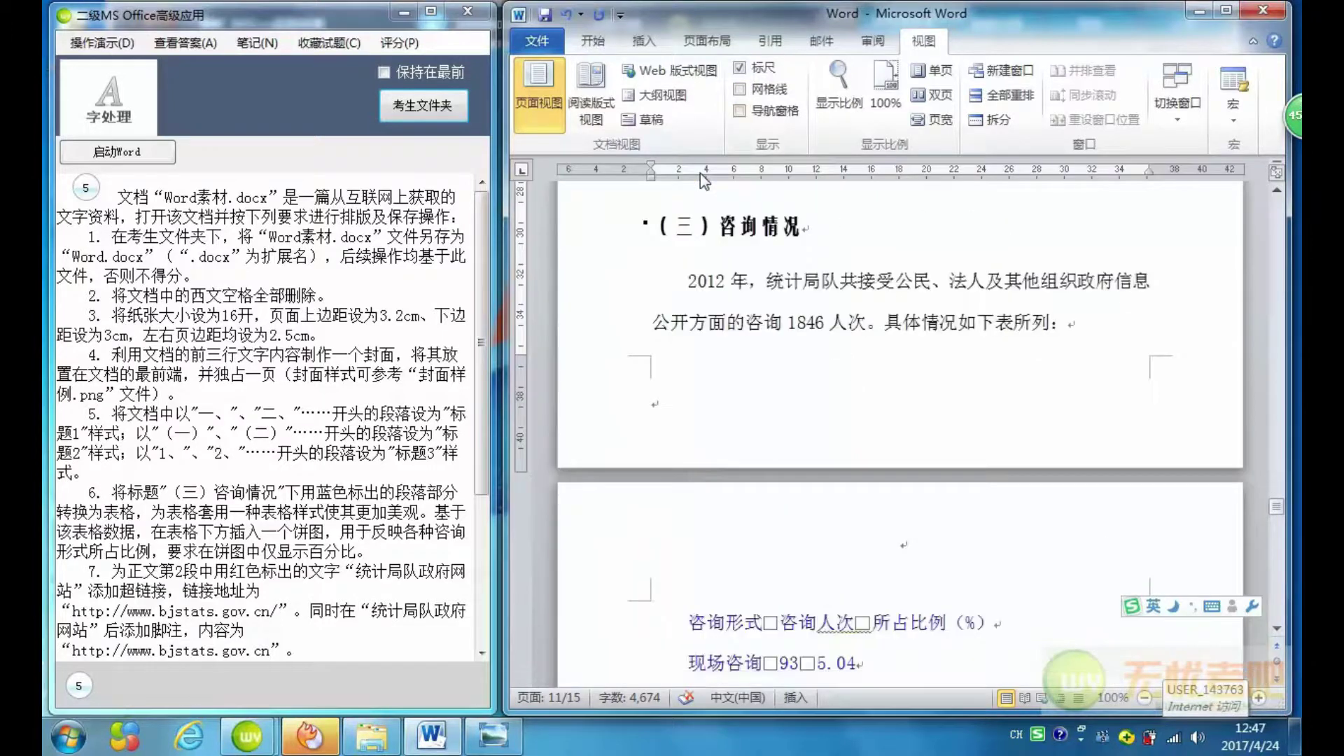
{"action": "left_click", "coordinate": [1277, 628]}
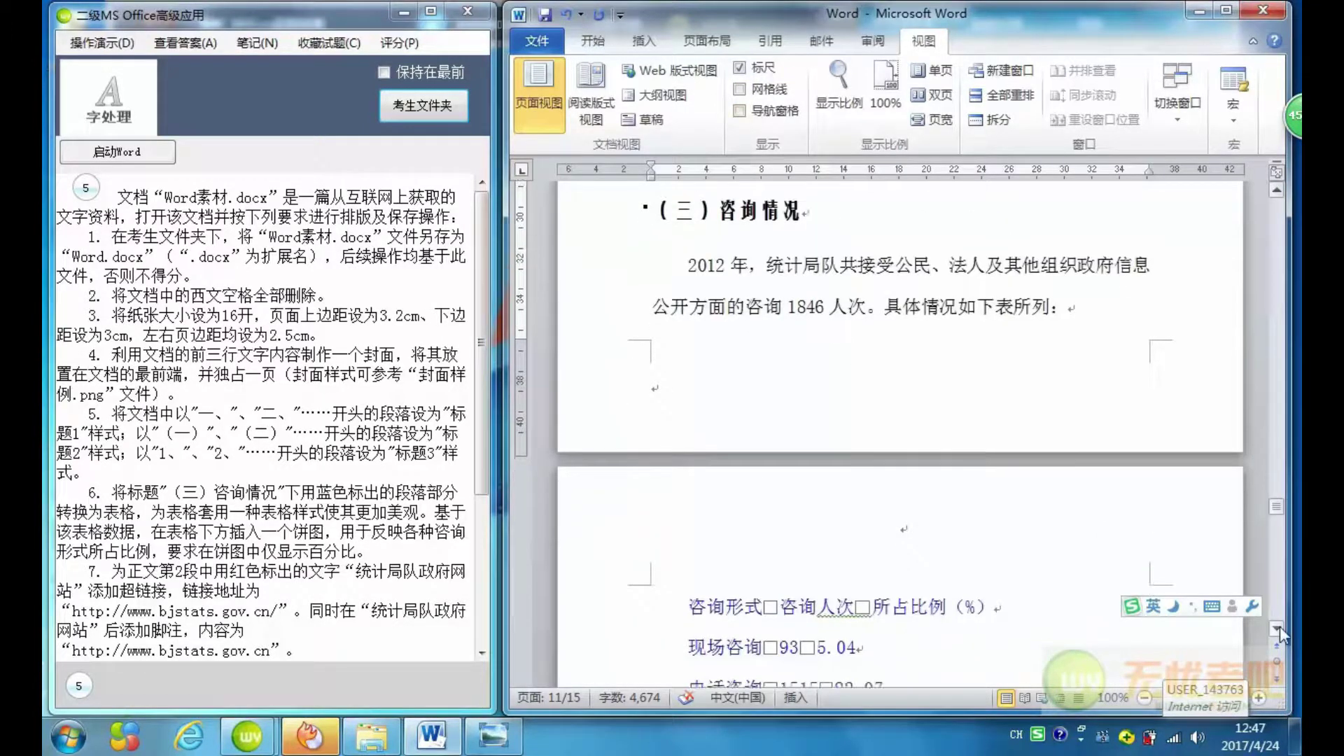
{"action": "left_click", "coordinate": [1277, 629]}
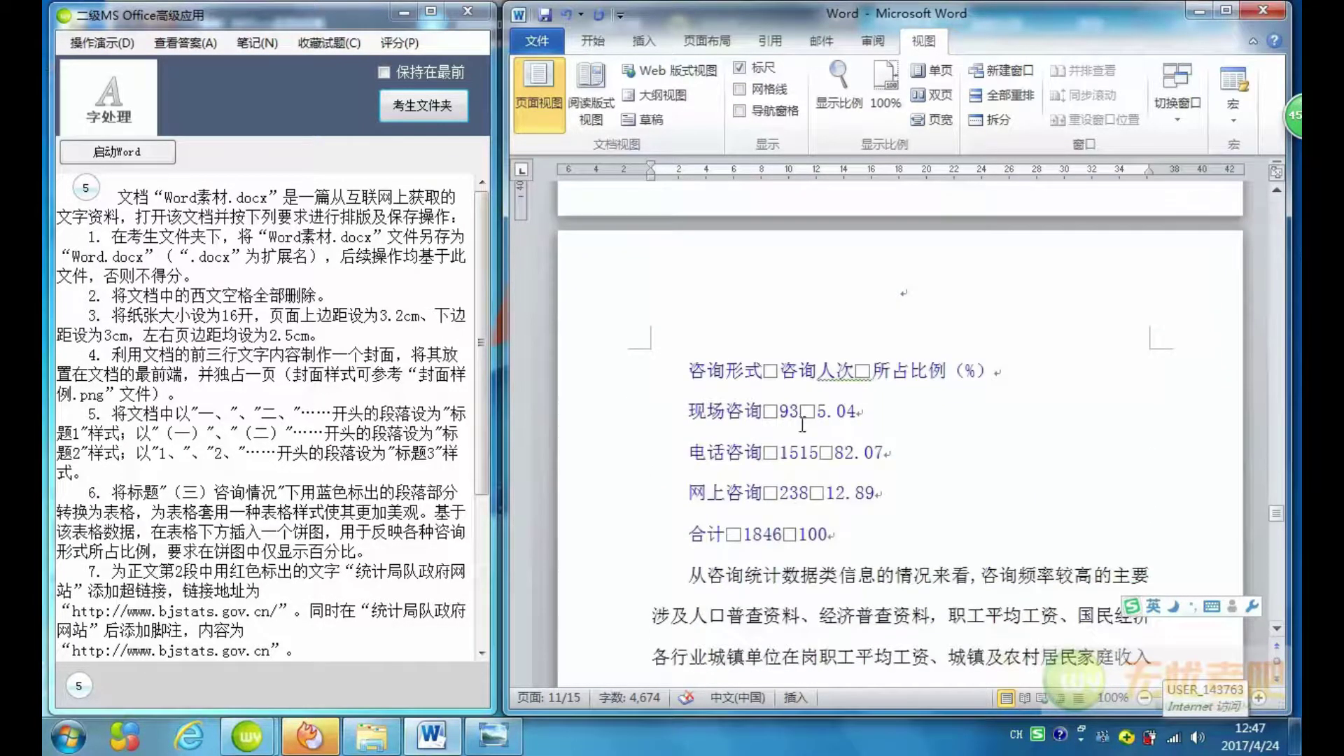
{"action": "left_click_drag", "start_coordinate": [686, 369], "coordinate": [985, 555]}
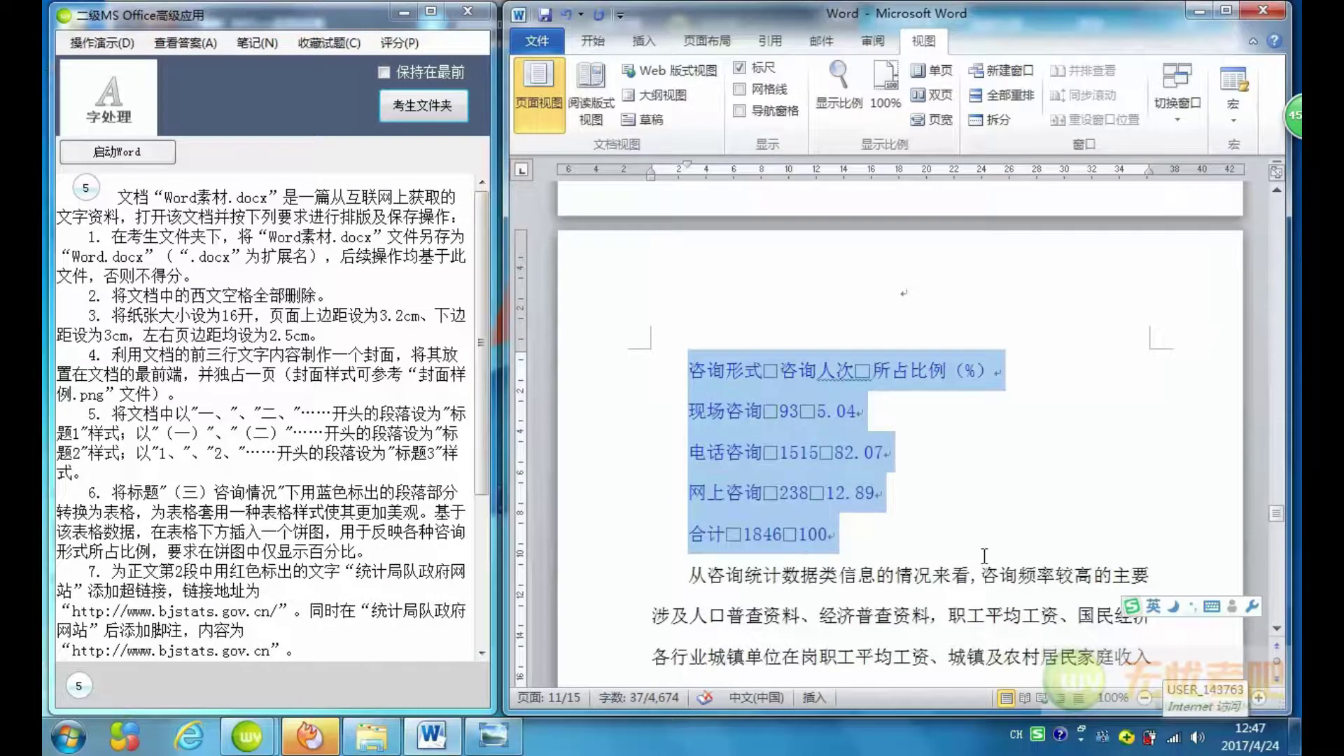
{"action": "left_click", "coordinate": [645, 43]}
{"action": "left_click", "coordinate": [606, 126]}
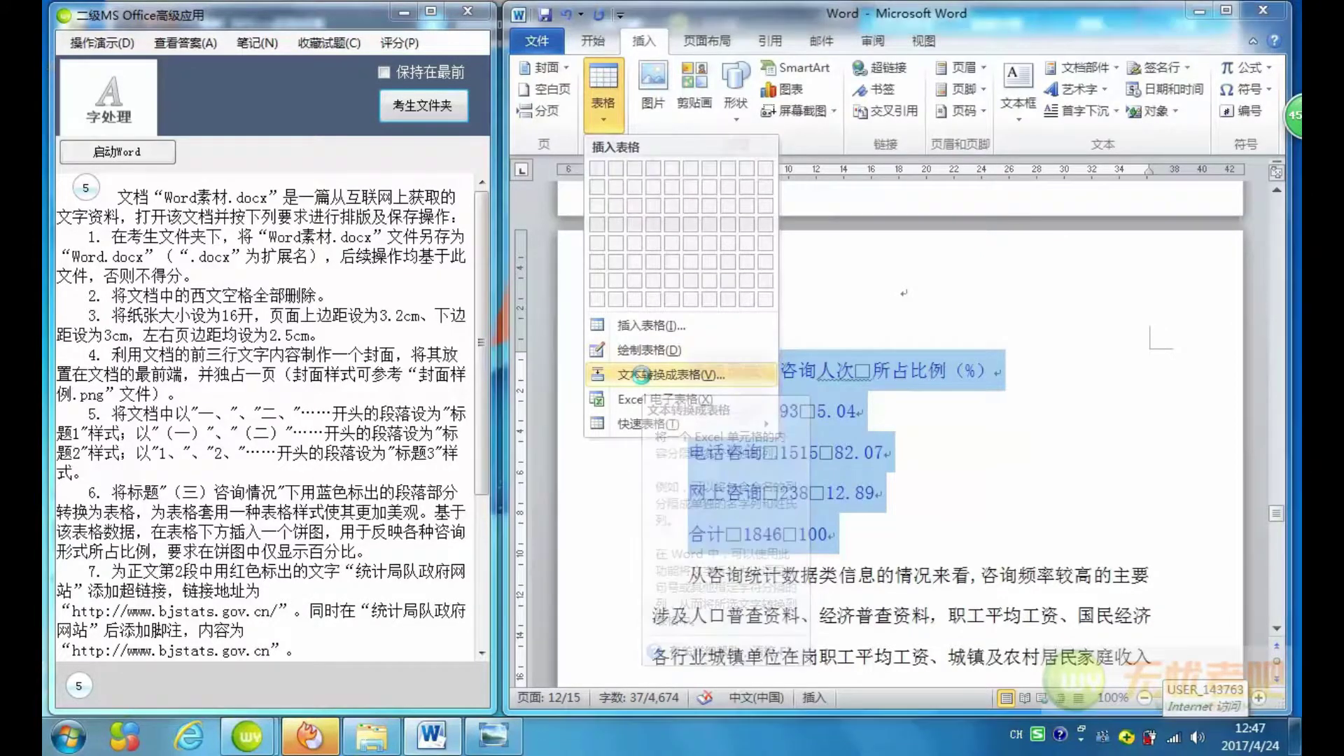
{"action": "left_click", "coordinate": [641, 376]}
{"action": "left_click", "coordinate": [939, 467]}
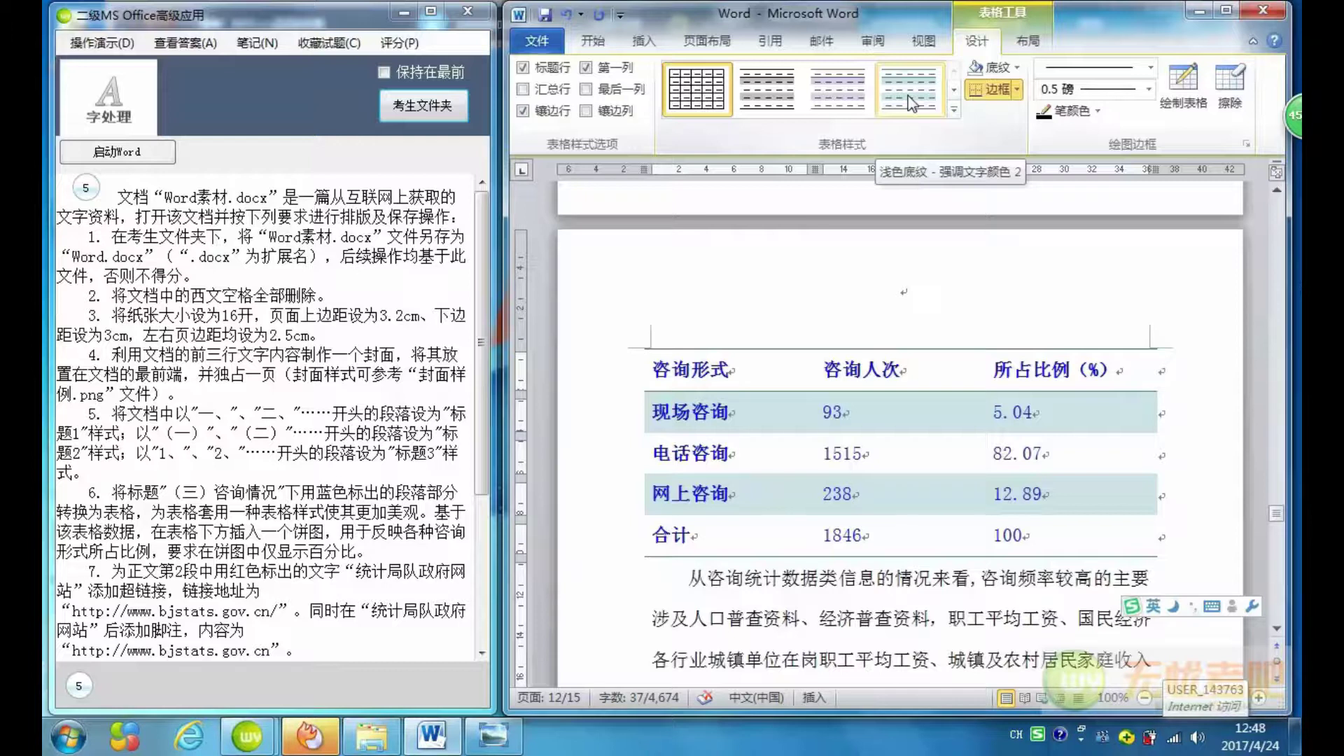
Apply a light blue banded-row style to the new table.
{"action": "left_click", "coordinate": [911, 103]}
{"action": "left_click", "coordinate": [839, 412]}
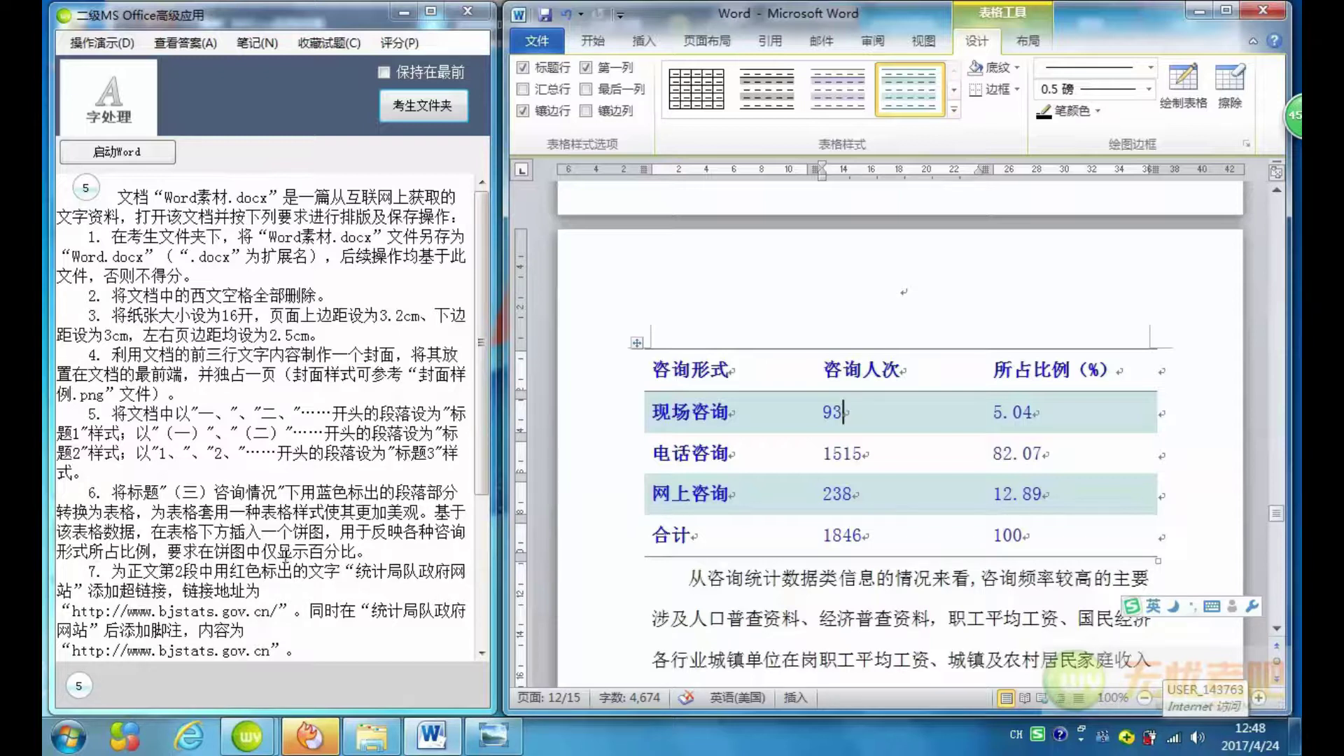
{"action": "left_click", "coordinate": [696, 579]}
Add an empty line below the consultation table and insert a basic pie chart there.
{"action": "key", "text": "Return"}
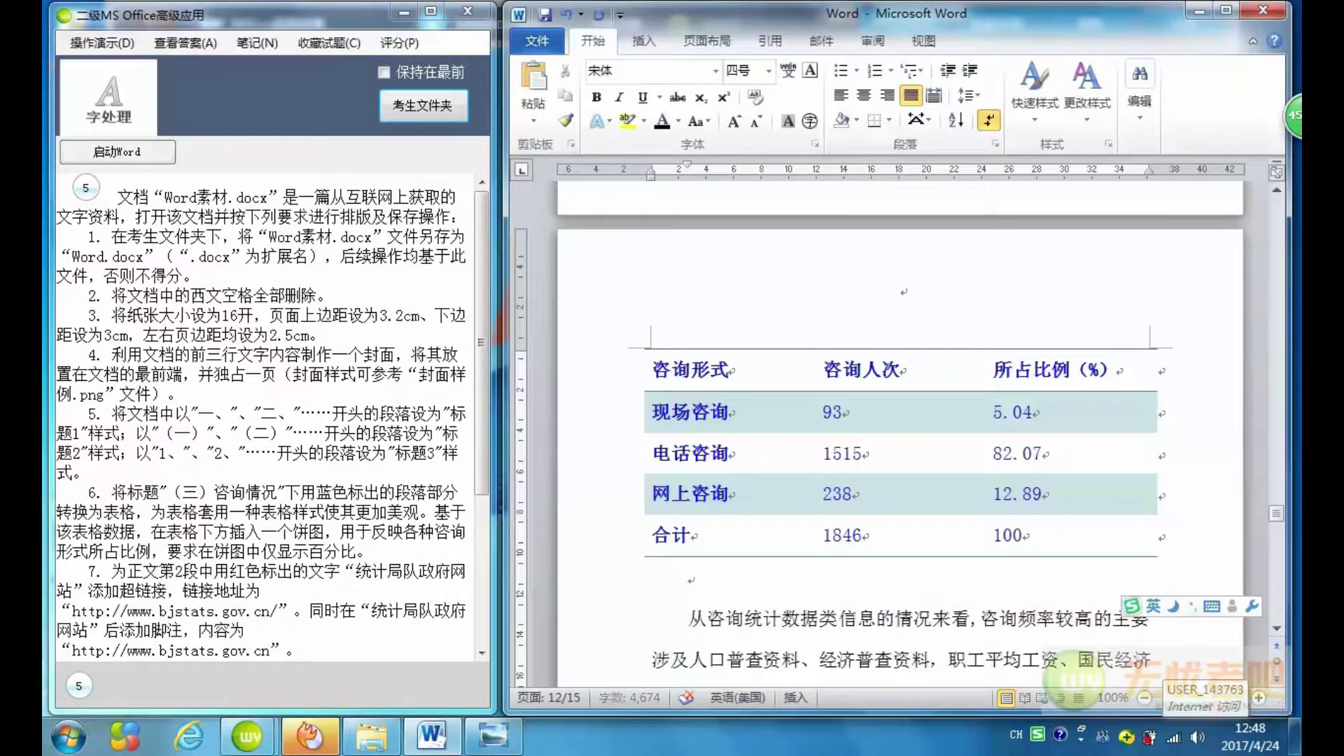
{"action": "left_click", "coordinate": [695, 580]}
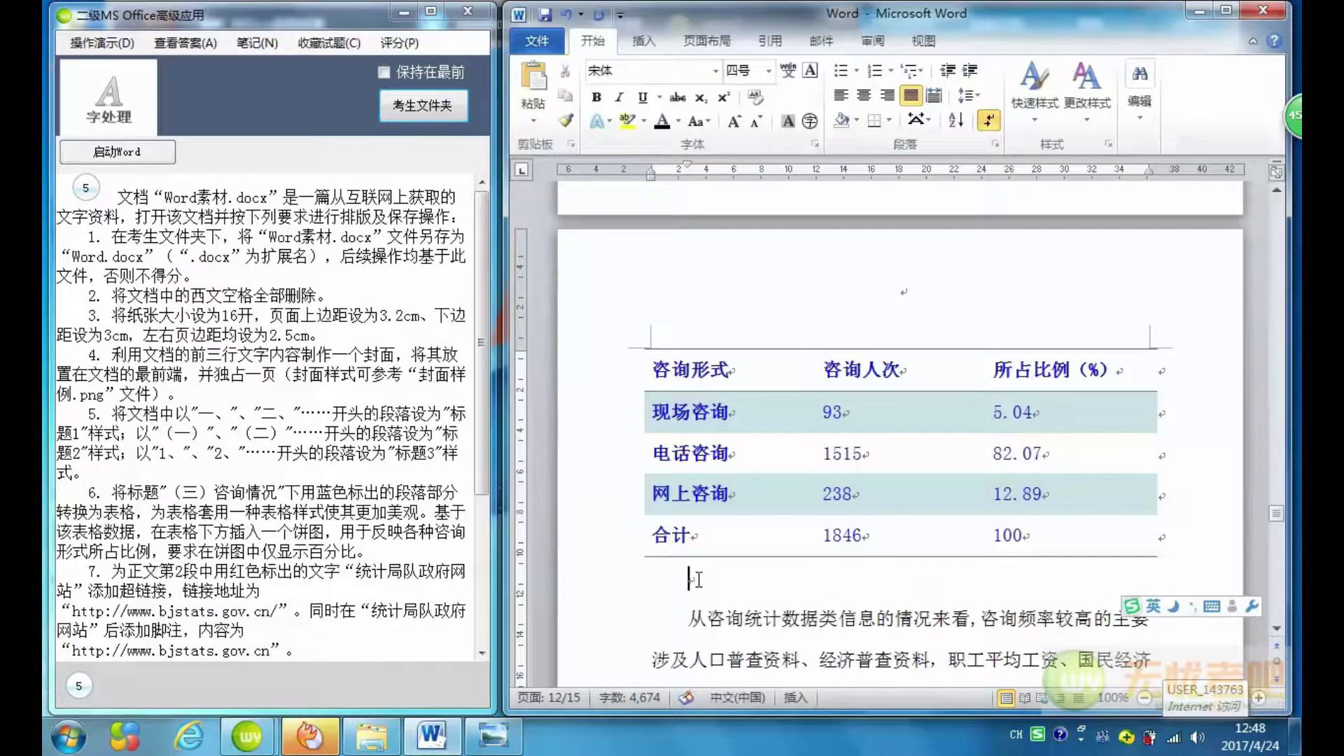
{"action": "scroll", "coordinate": [698, 579], "scroll_direction": "down", "scroll_amount": 2}
{"action": "scroll", "coordinate": [697, 532], "scroll_direction": "down", "scroll_amount": 1}
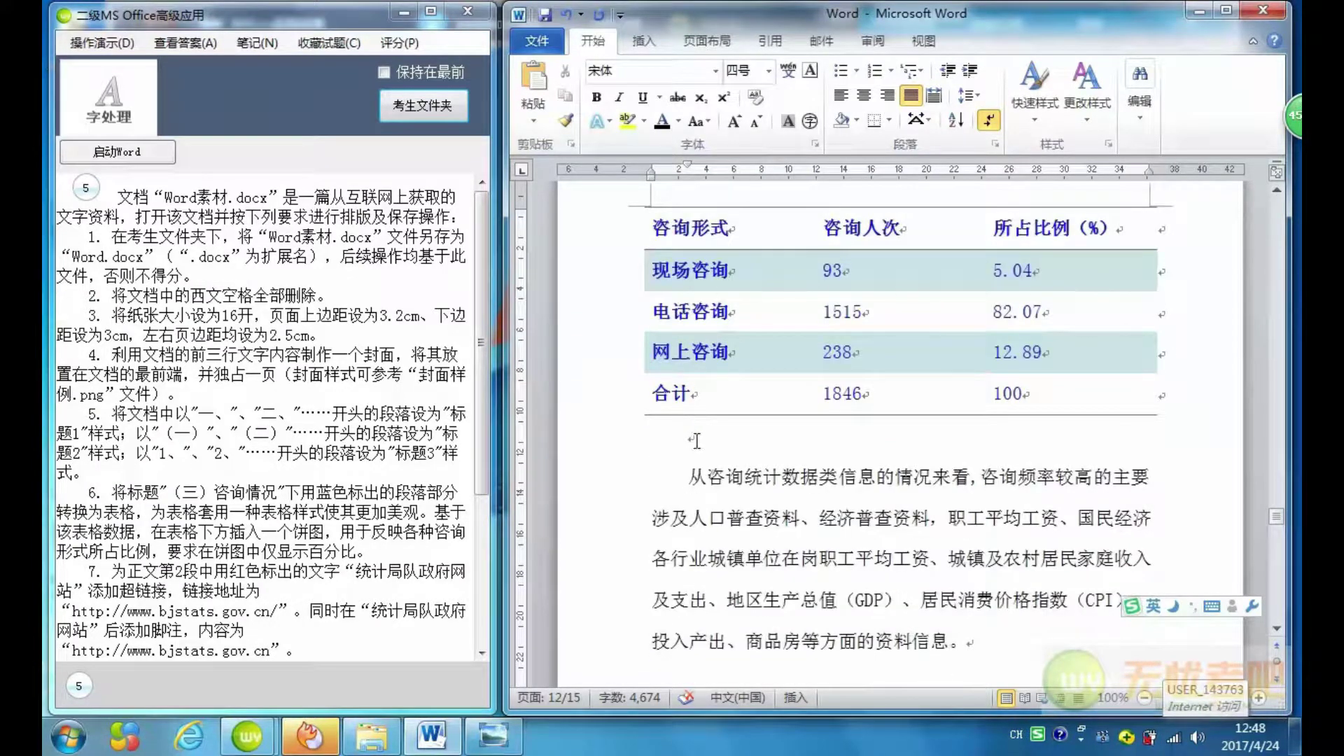
{"action": "left_click", "coordinate": [644, 42]}
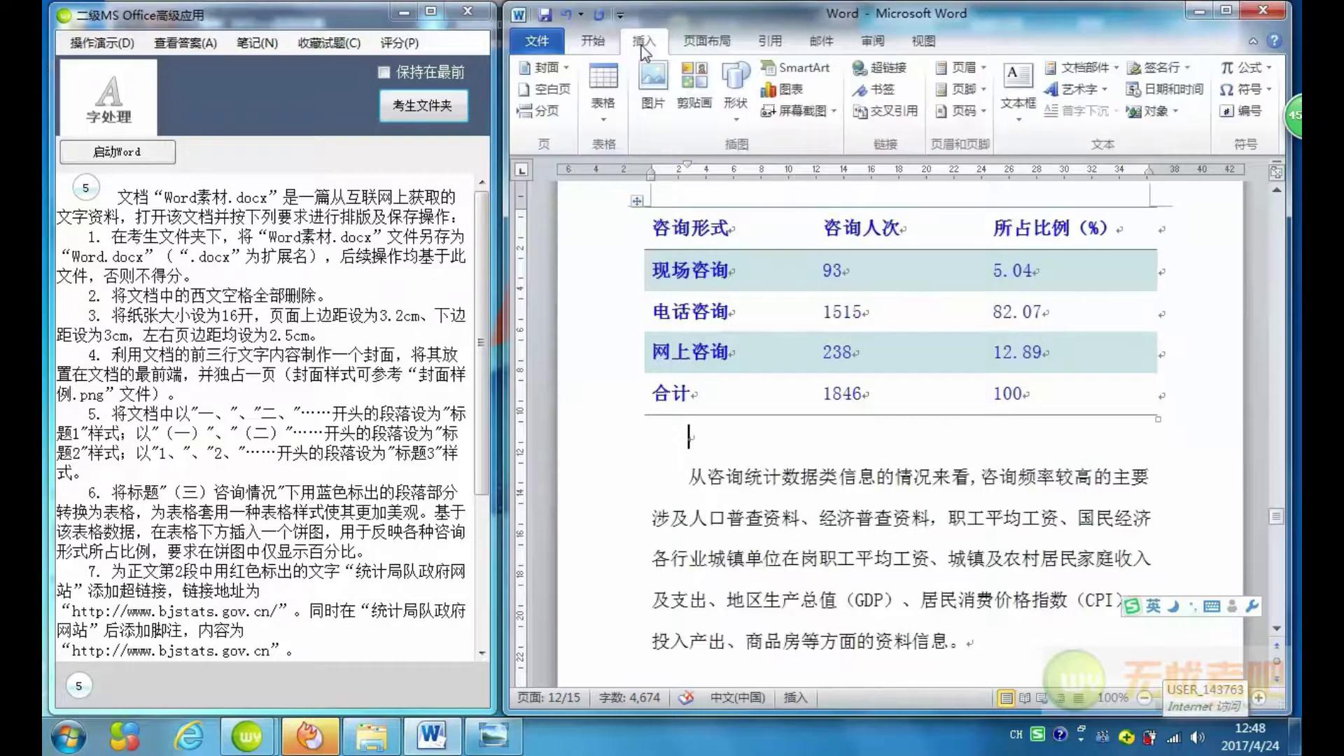
{"action": "left_click", "coordinate": [787, 90]}
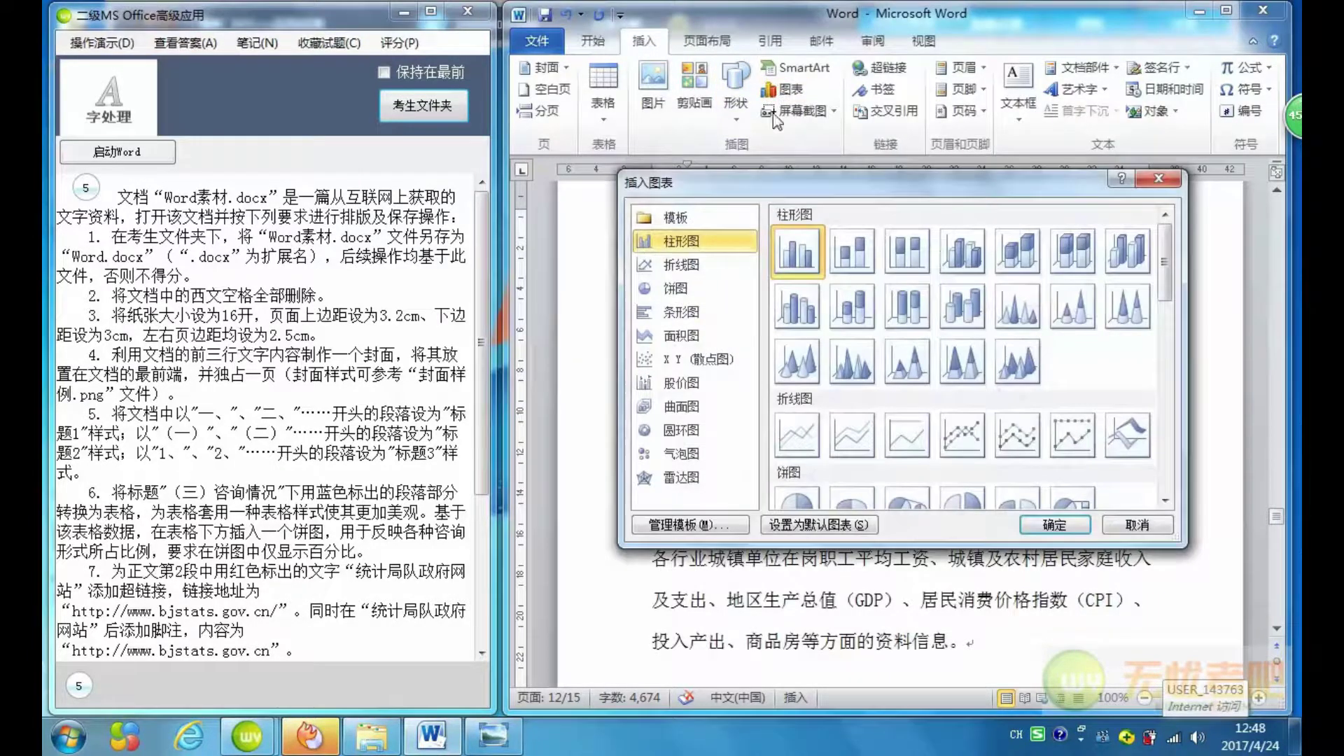
{"action": "left_click", "coordinate": [689, 297]}
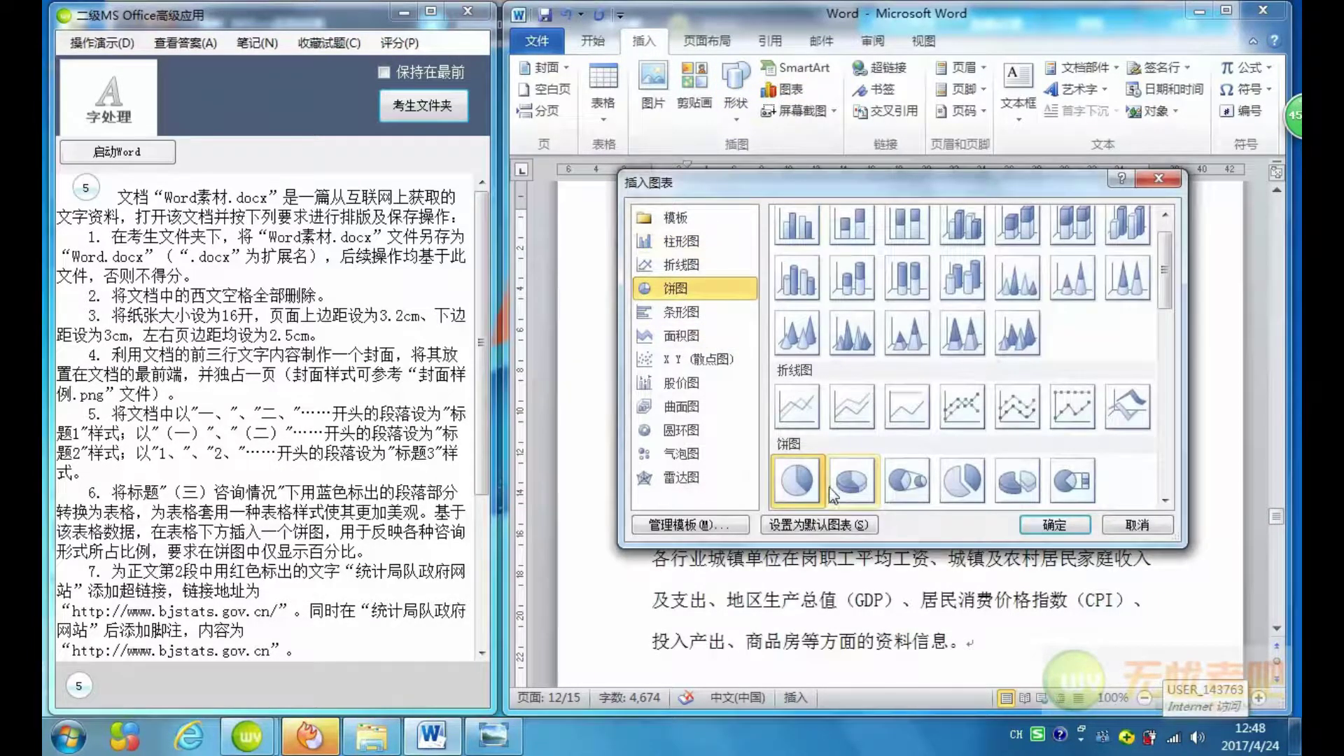
{"action": "left_click", "coordinate": [1054, 525]}
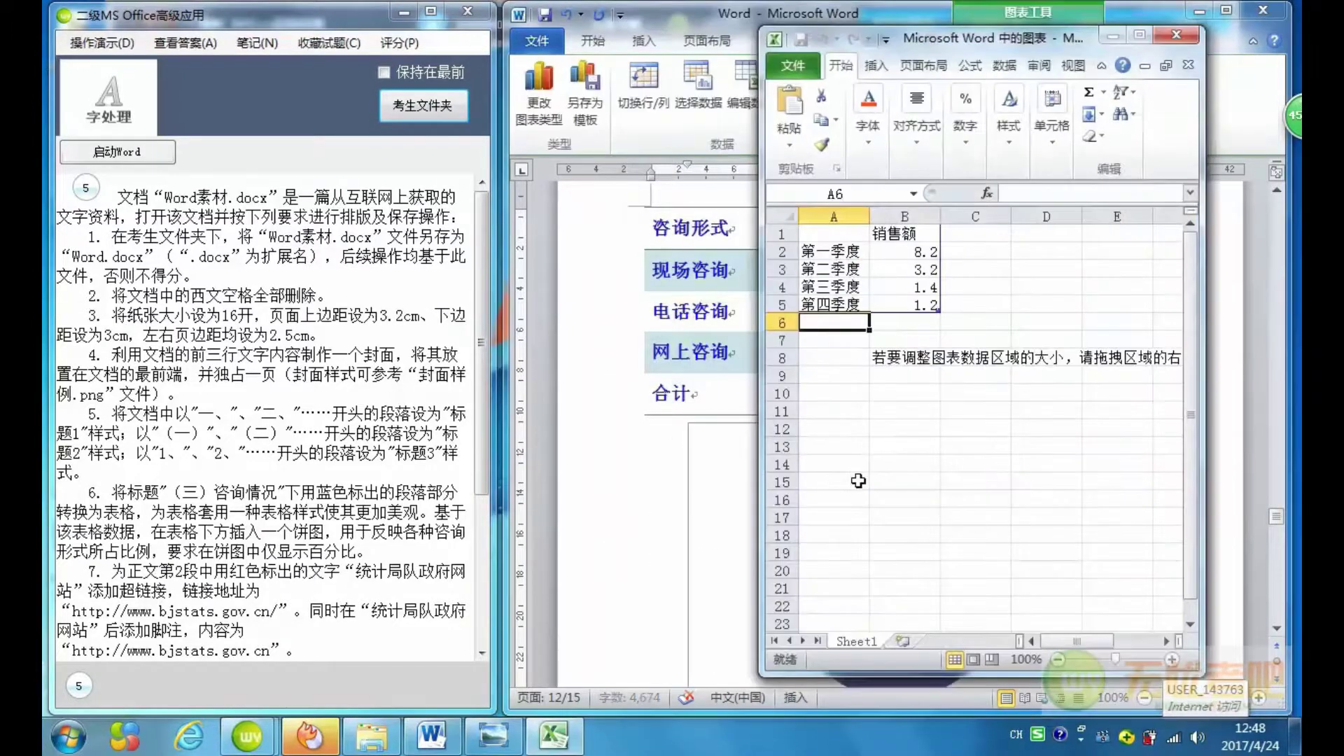
Copy the table's consultation type names into column A of the chart data sheet.
{"action": "left_click_drag", "start_coordinate": [1039, 49], "coordinate": [318, 40]}
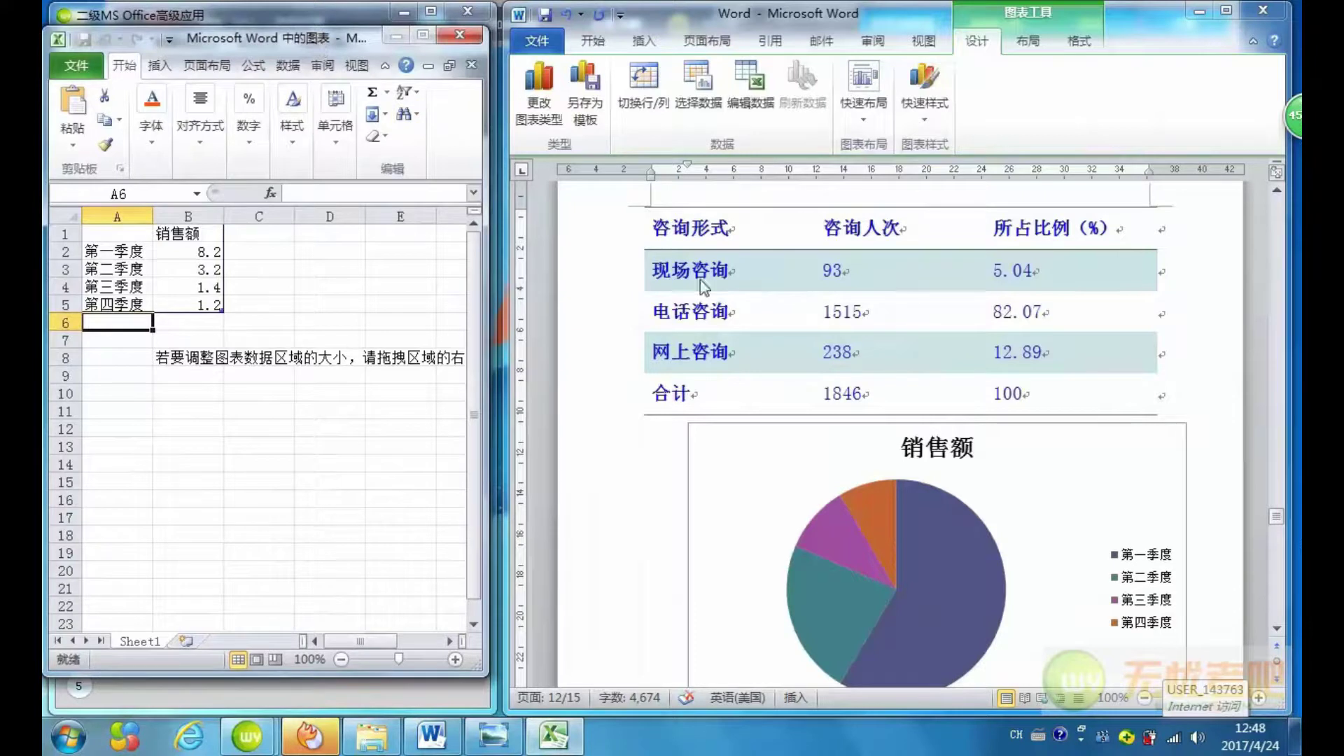
{"action": "left_click_drag", "start_coordinate": [646, 227], "coordinate": [634, 348]}
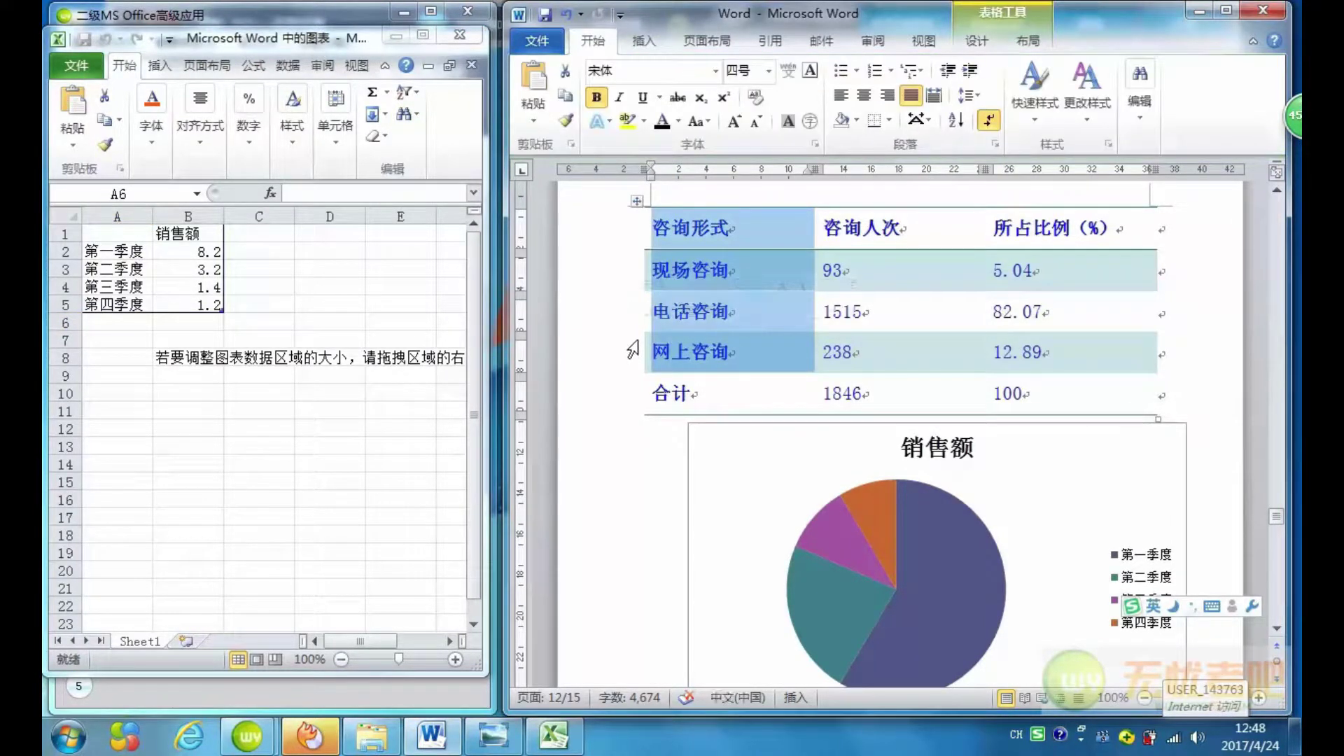
{"action": "left_click", "coordinate": [102, 231]}
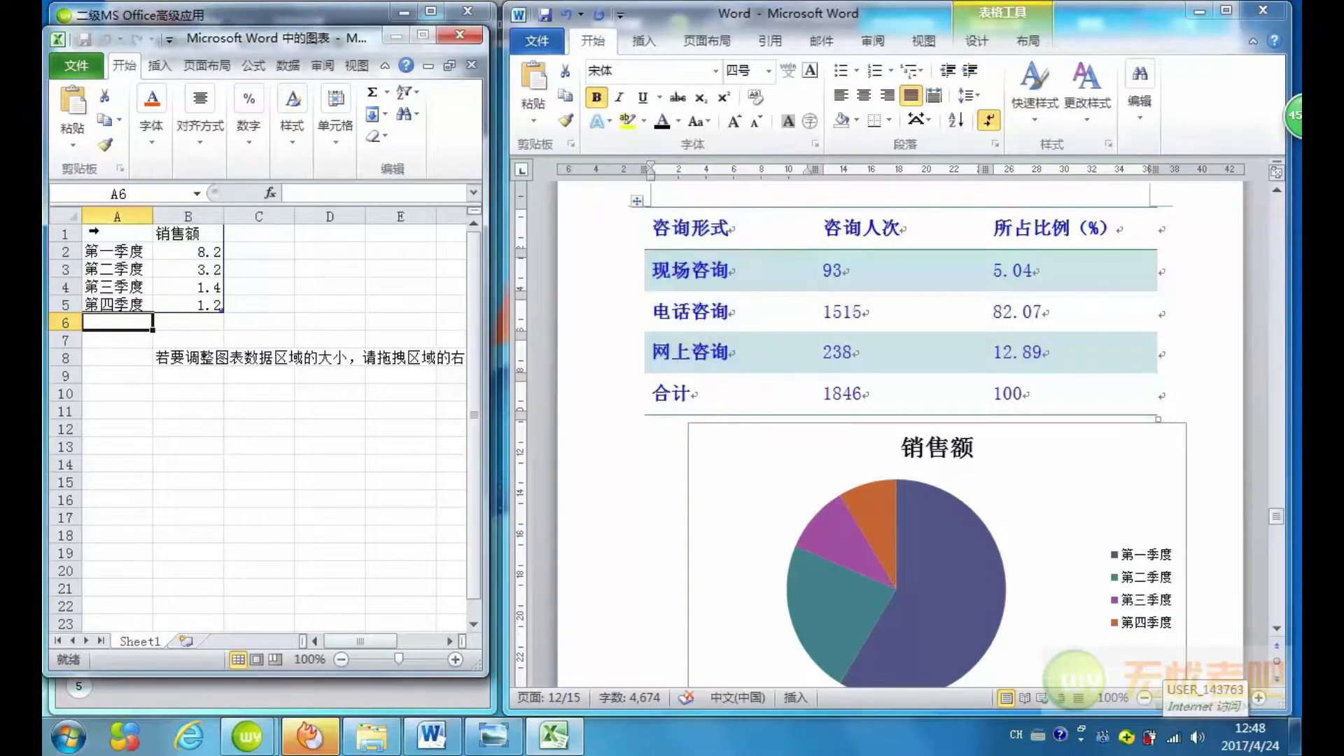
{"action": "right_click", "coordinate": [102, 231]}
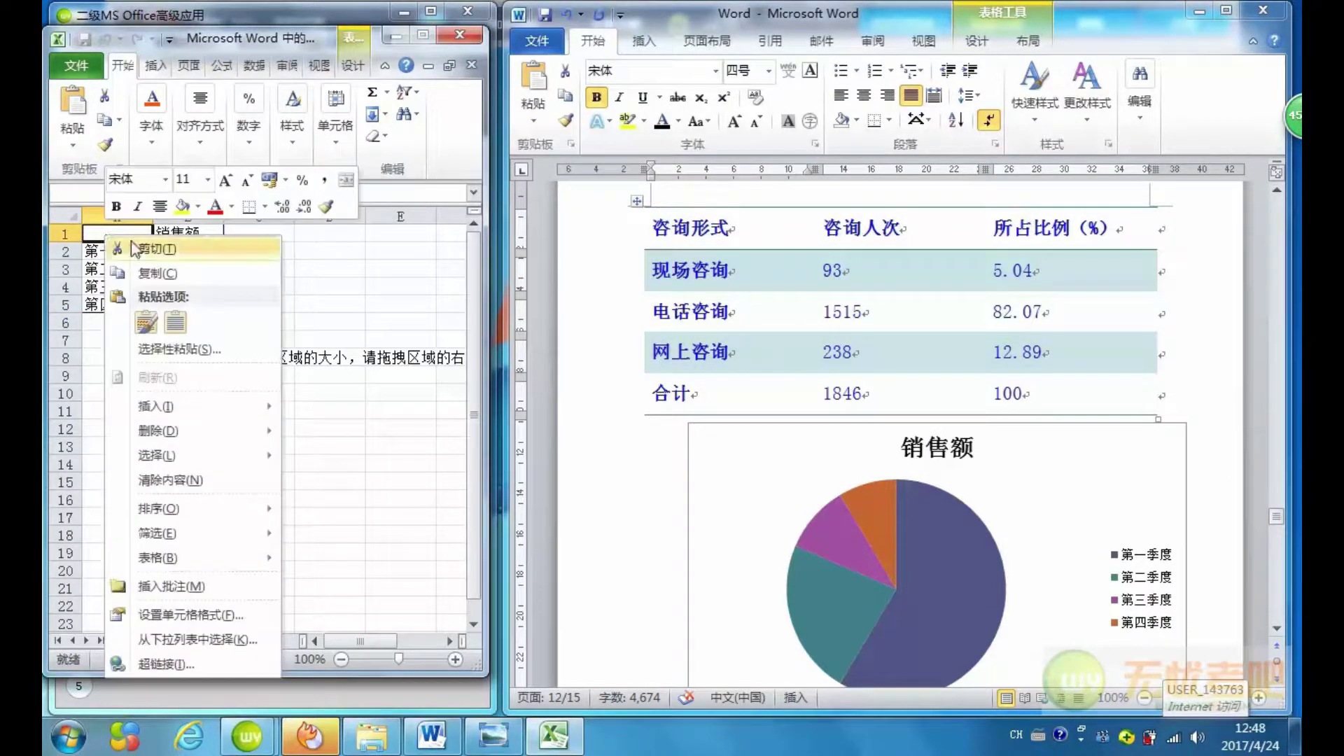
{"action": "left_click", "coordinate": [142, 318]}
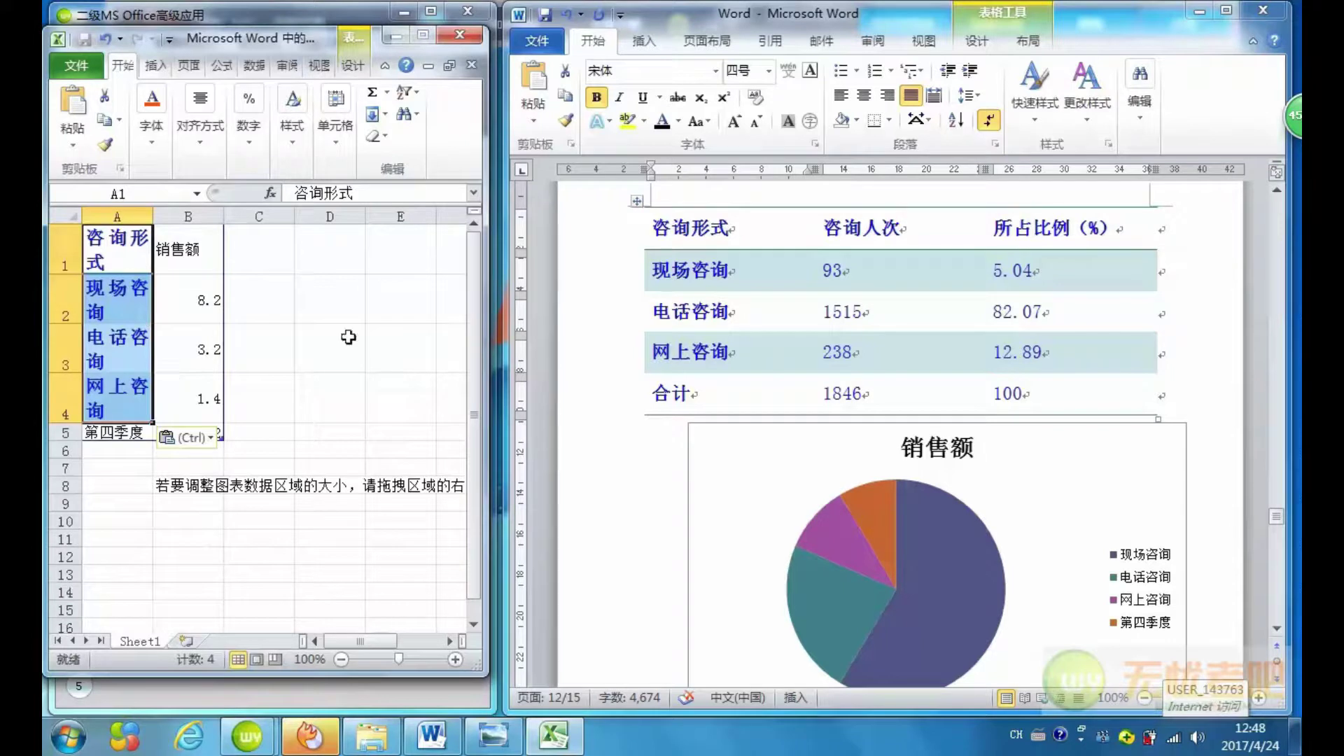
Paste the percentage column into column B, limit the data range to rows 1–4, and close Excel.
{"action": "left_click", "coordinate": [1011, 235]}
{"action": "left_click_drag", "start_coordinate": [998, 228], "coordinate": [1065, 341]}
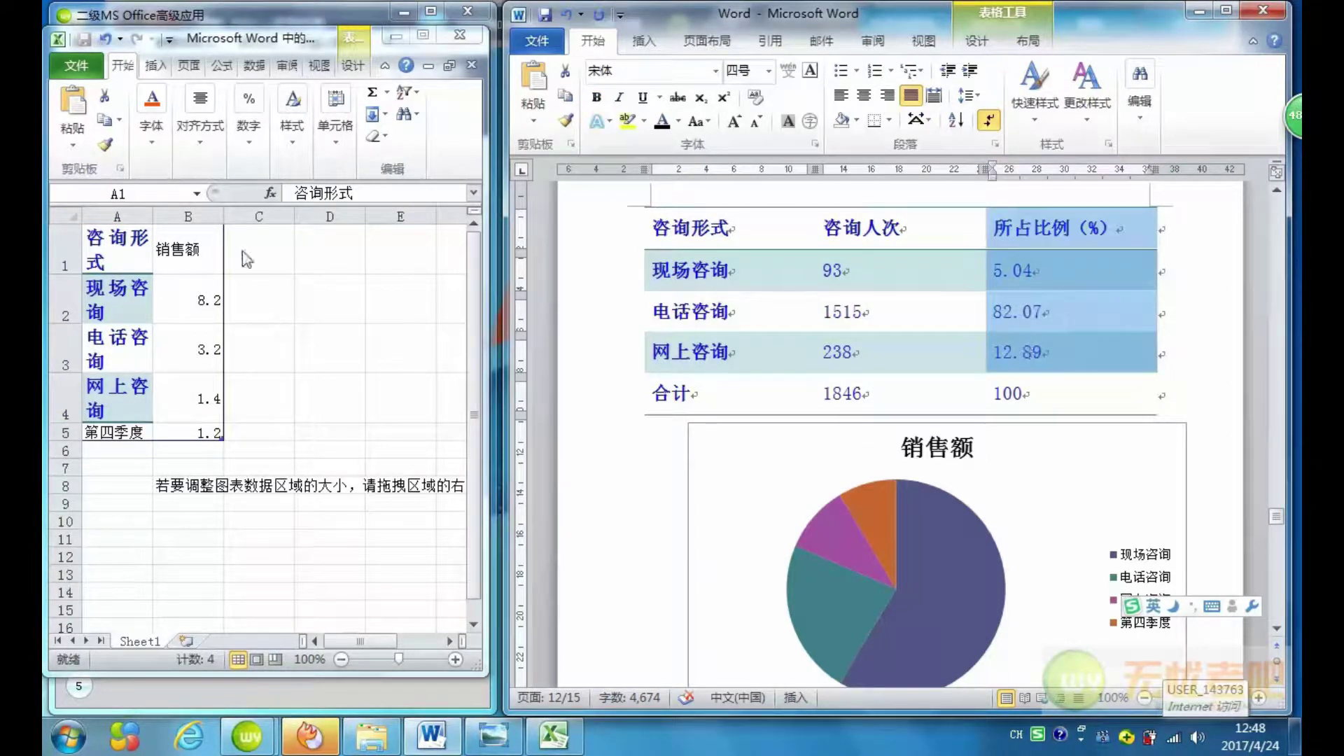
{"action": "left_click", "coordinate": [182, 249]}
{"action": "right_click", "coordinate": [184, 252]}
{"action": "left_click", "coordinate": [223, 338]}
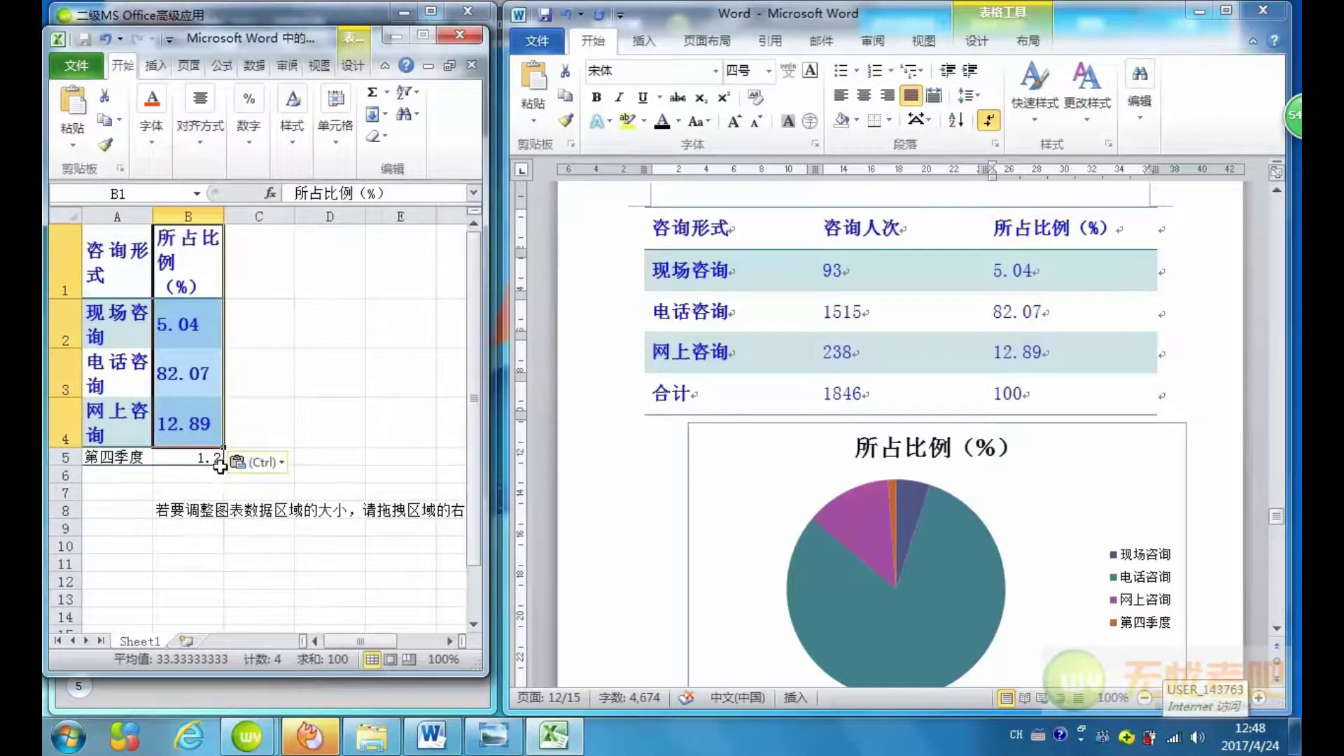
{"action": "left_click_drag", "start_coordinate": [222, 463], "coordinate": [222, 451]}
{"action": "scroll", "coordinate": [1062, 502], "scroll_direction": "down", "scroll_amount": 2}
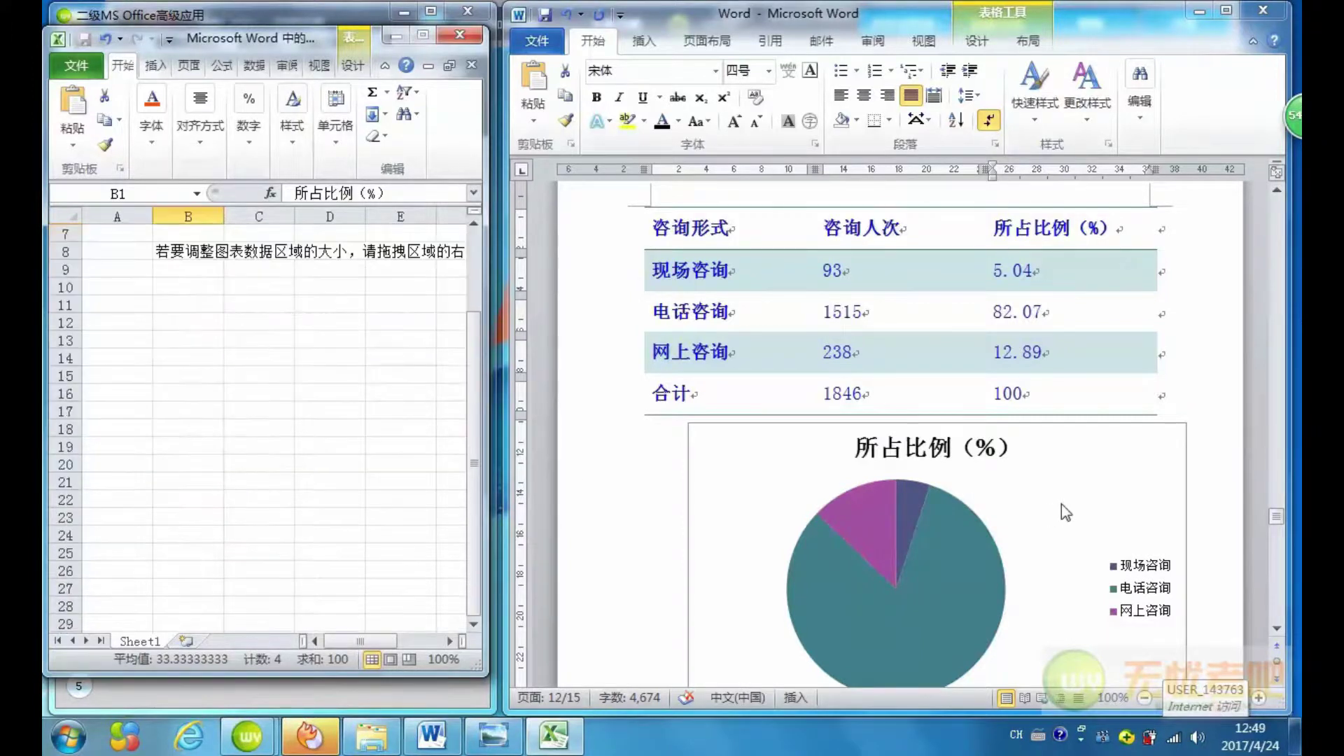
{"action": "scroll", "coordinate": [1061, 502], "scroll_direction": "up", "scroll_amount": 2}
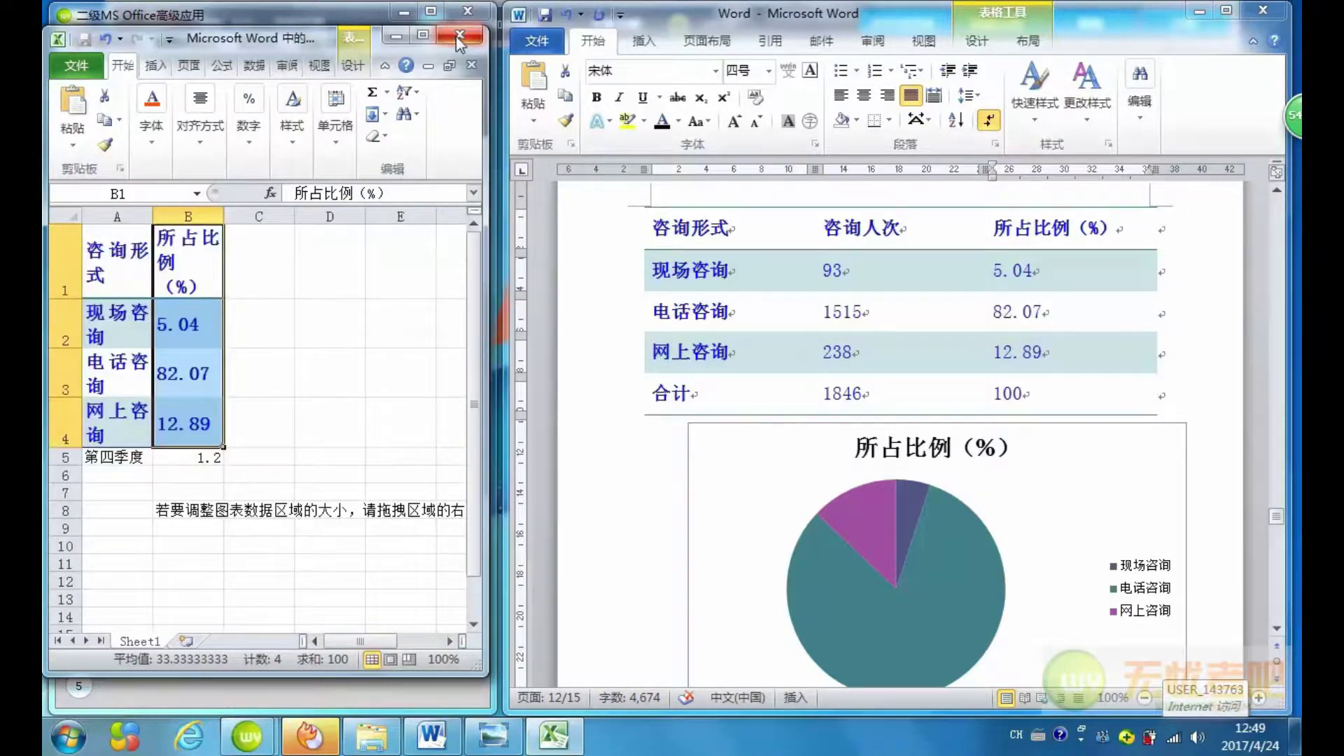
{"action": "left_click", "coordinate": [459, 34]}
Change the pie chart's data labels to show percentages instead of values.
{"action": "scroll", "coordinate": [1198, 388], "scroll_direction": "down", "scroll_amount": 2}
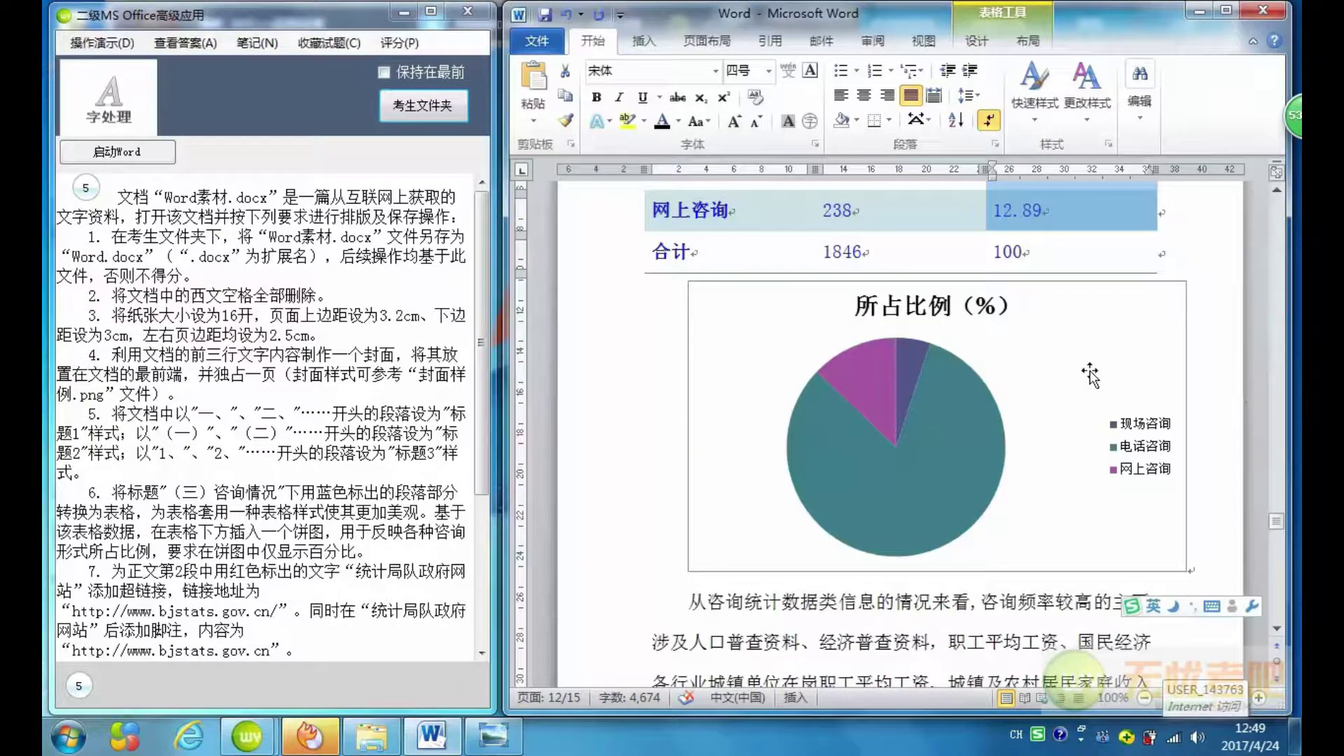
{"action": "left_click", "coordinate": [1117, 410]}
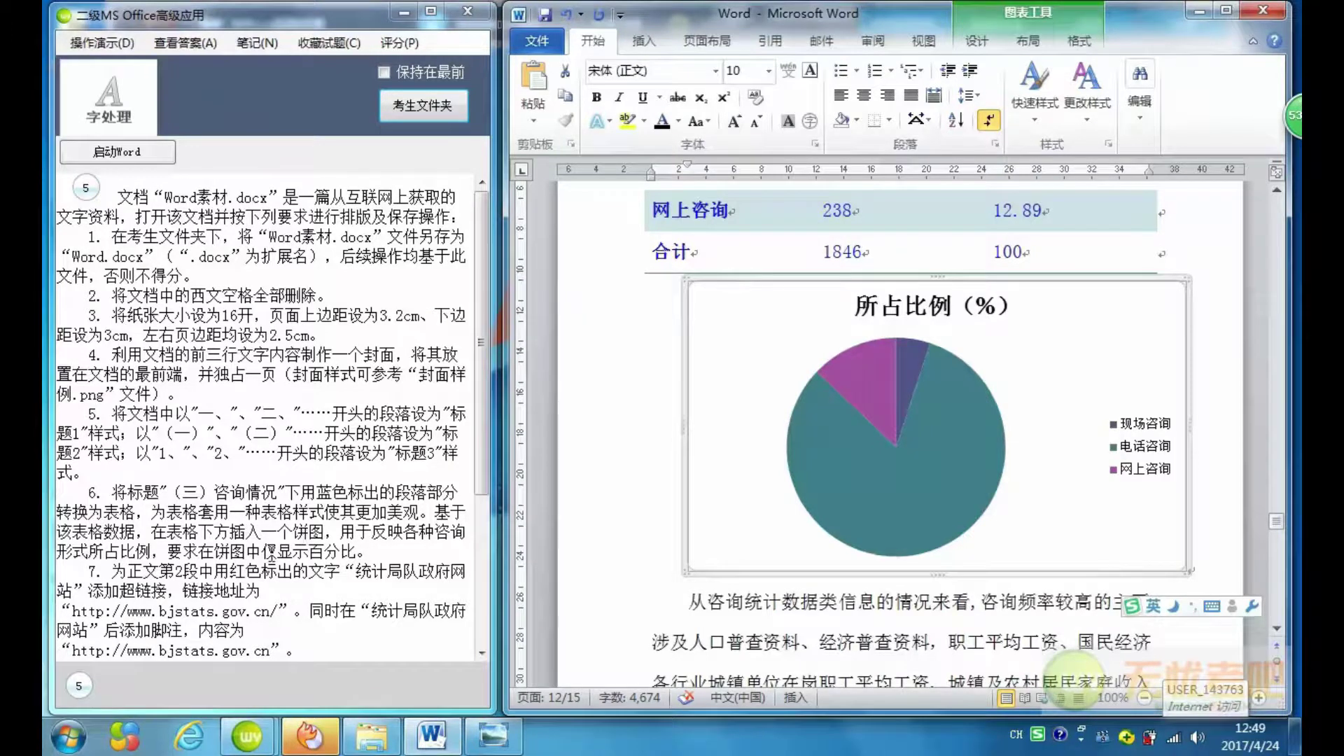
{"action": "left_click", "coordinate": [1029, 42]}
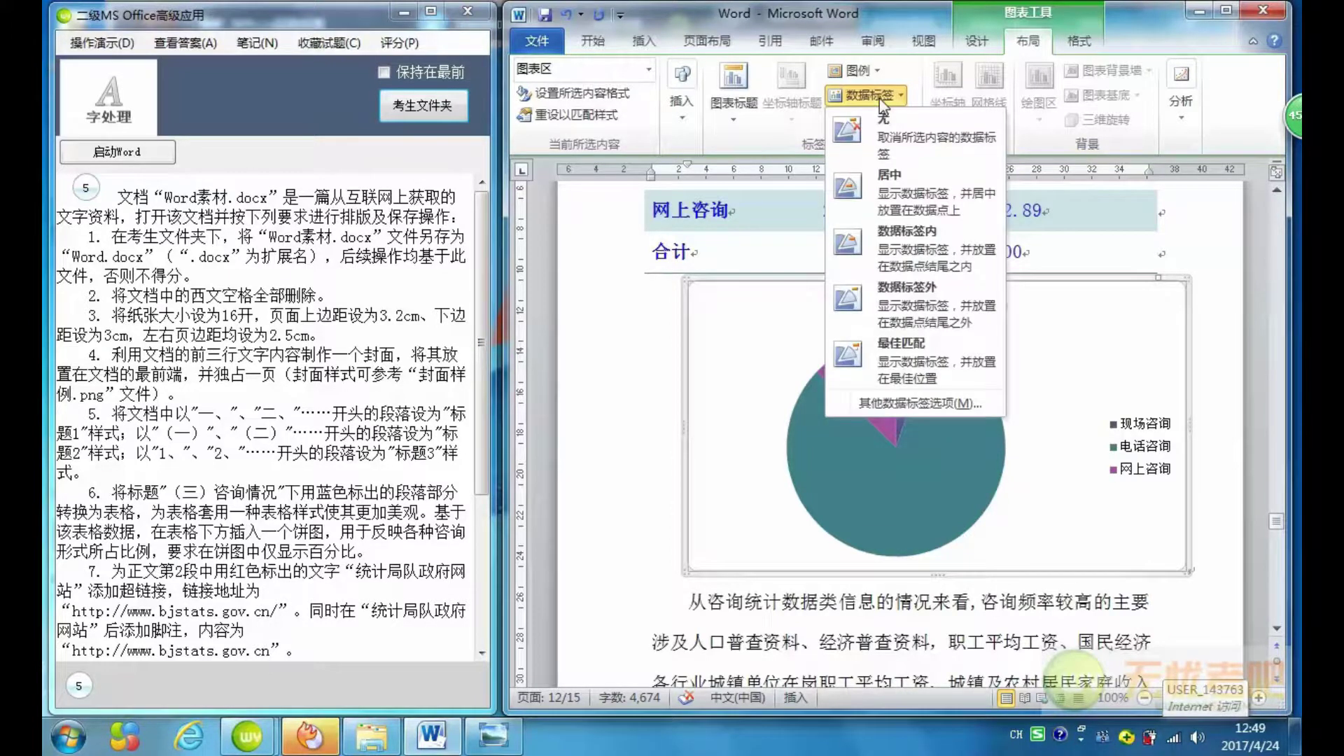
{"action": "left_click", "coordinate": [892, 404]}
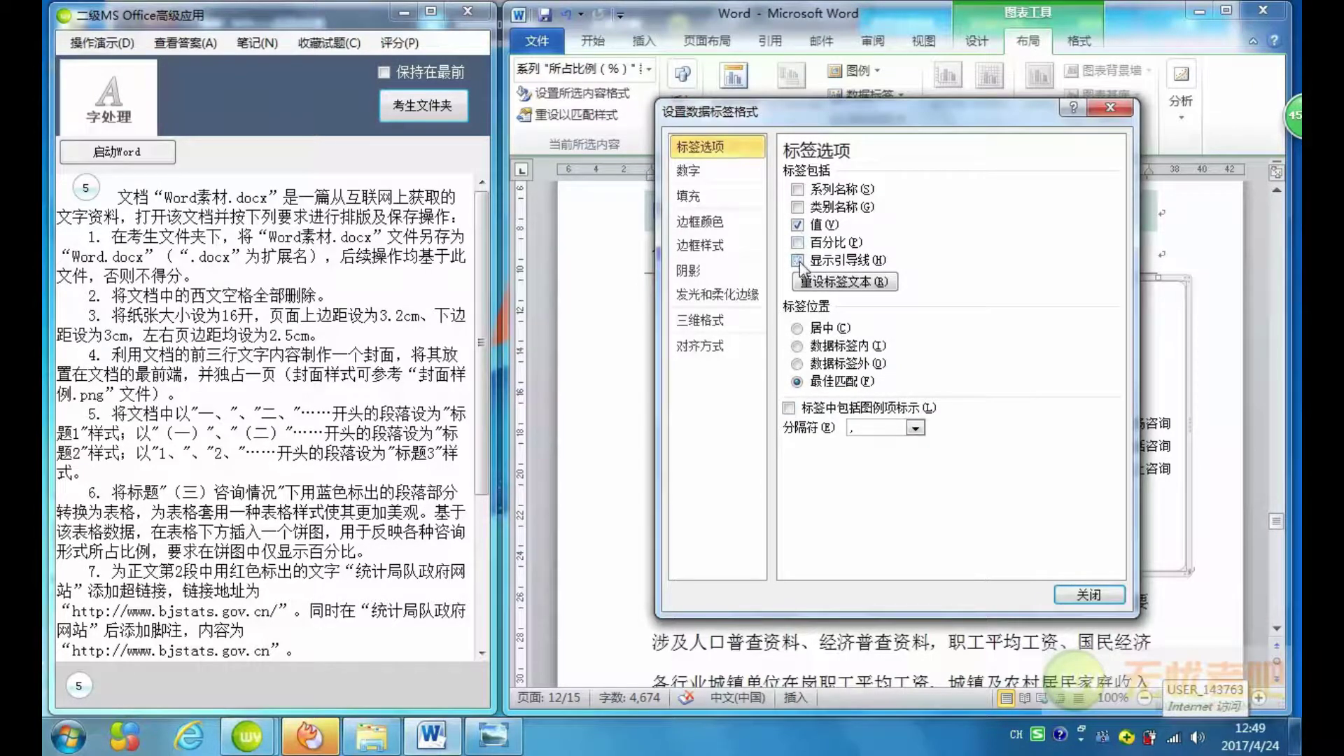
{"action": "left_click", "coordinate": [798, 225]}
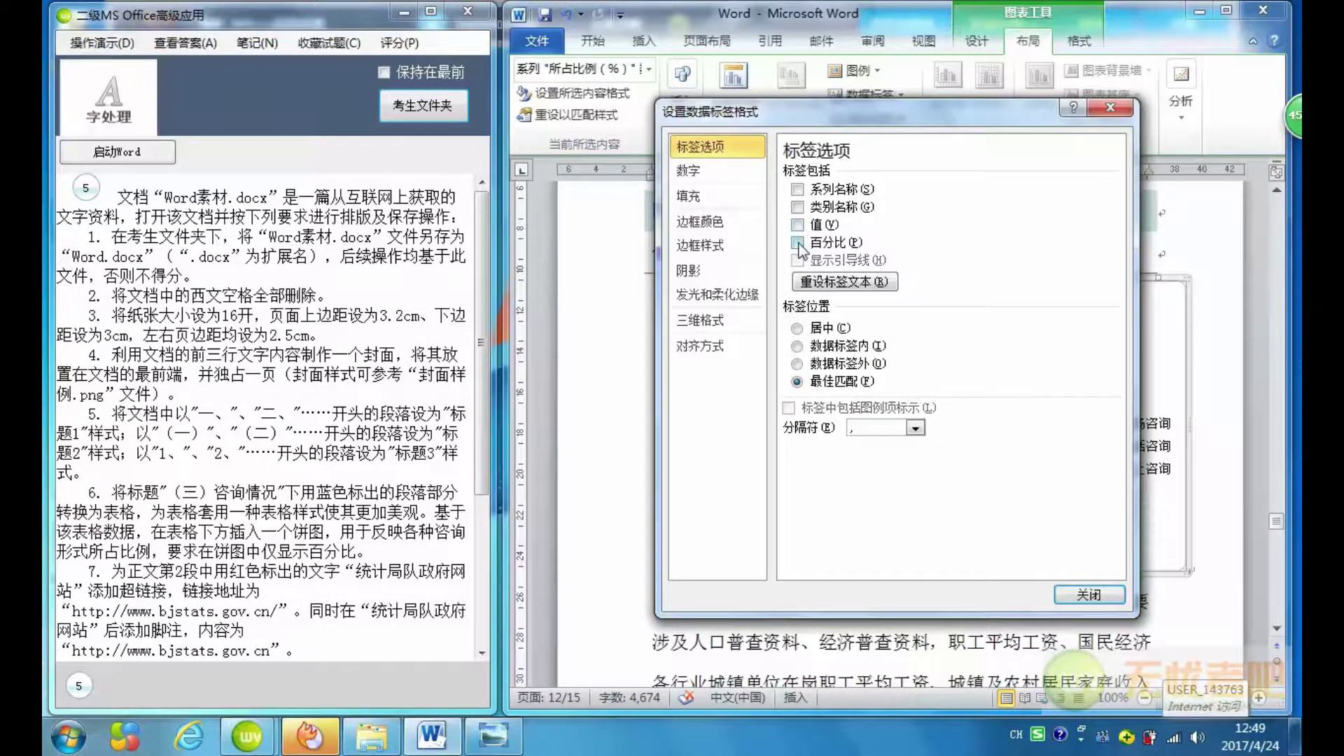
{"action": "left_click", "coordinate": [797, 242]}
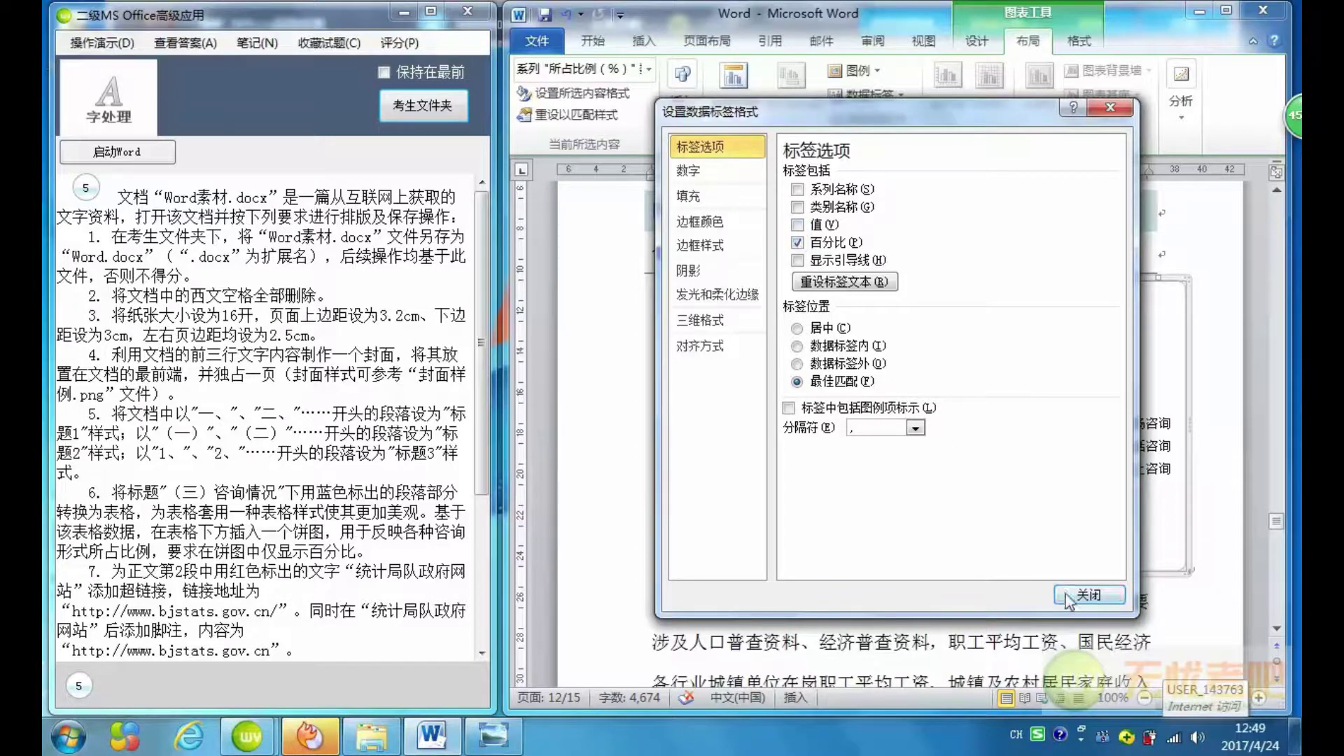
{"action": "left_click", "coordinate": [1081, 595]}
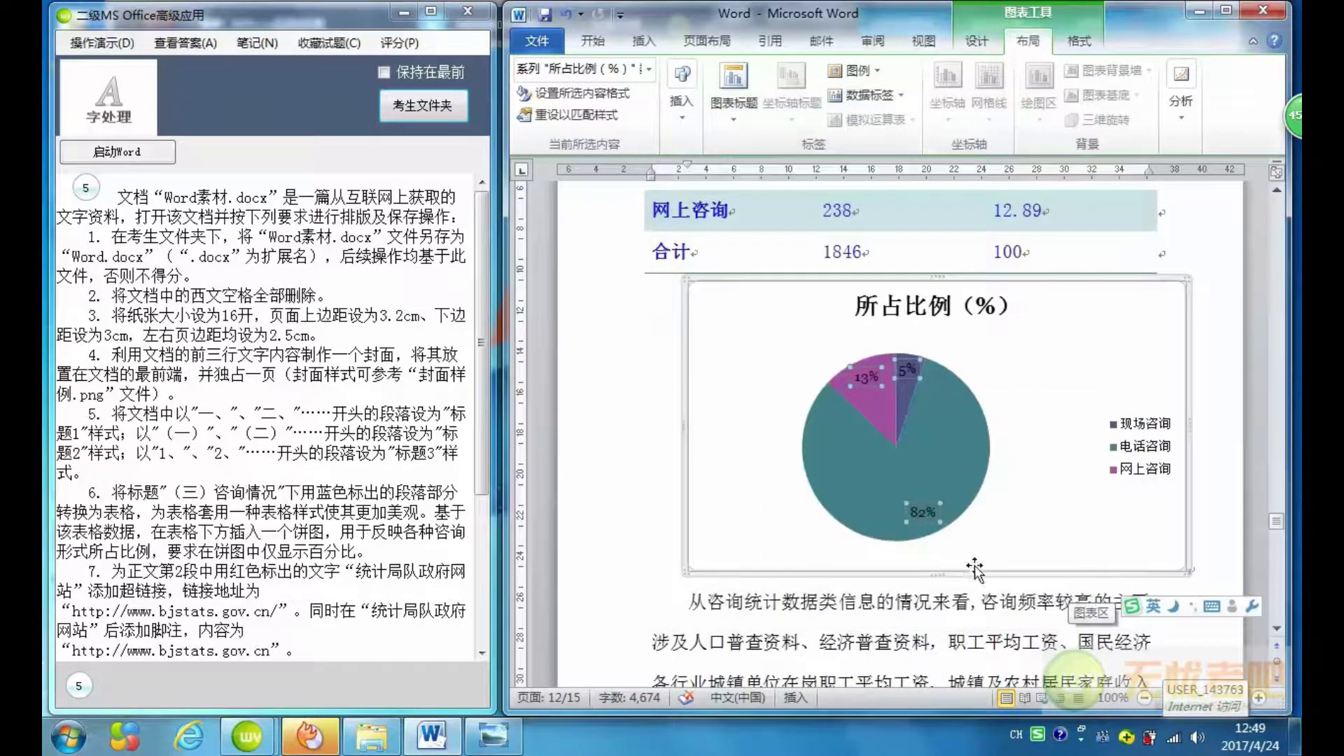
Drag the pie chart's corner to make it larger and wider.
{"action": "left_click_drag", "start_coordinate": [685, 572], "coordinate": [657, 592]}
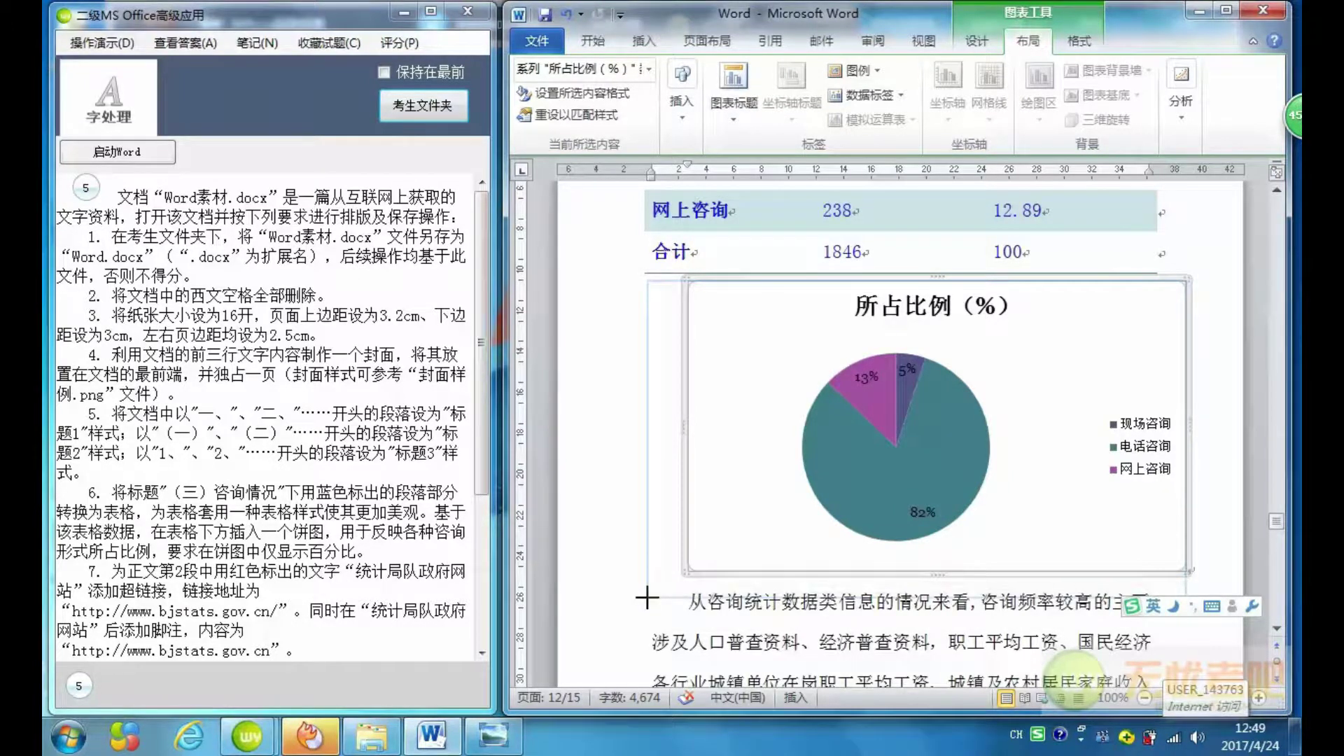
{"action": "left_click_drag", "start_coordinate": [657, 592], "coordinate": [648, 595]}
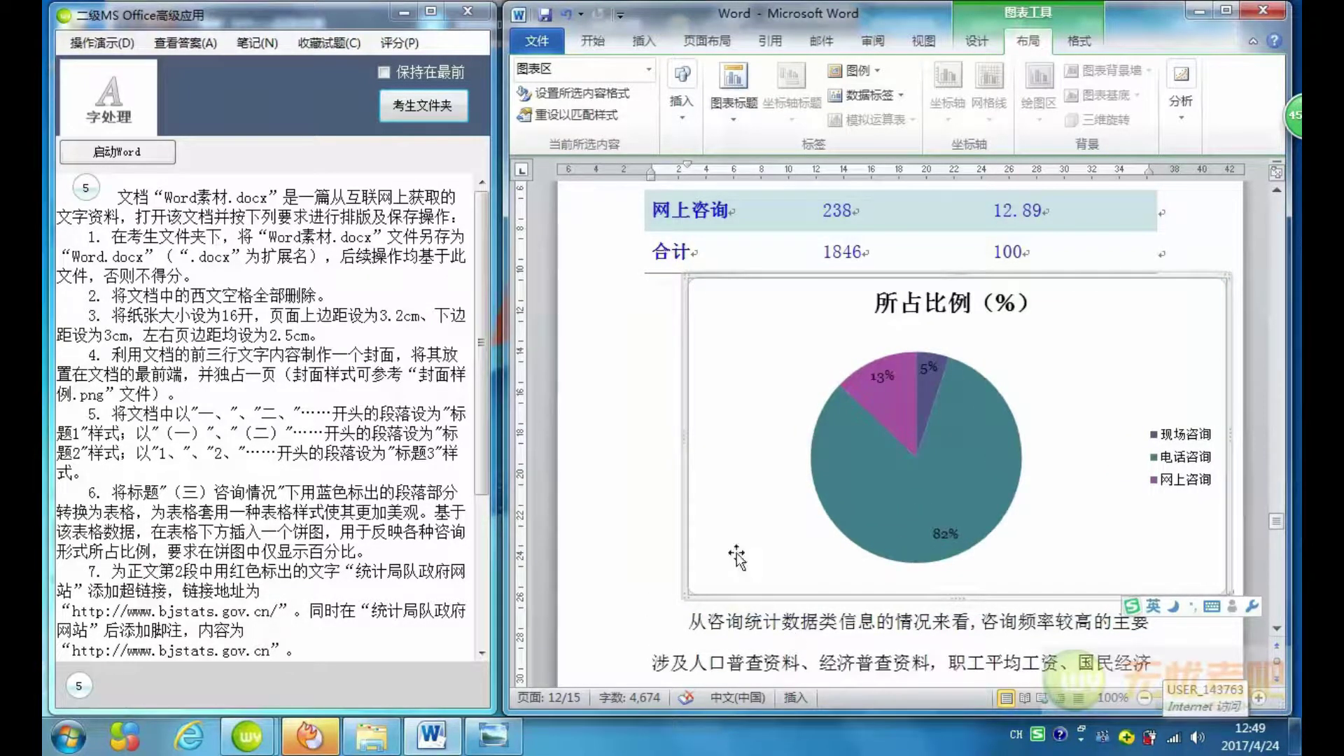
{"action": "scroll", "coordinate": [952, 372], "scroll_direction": "up", "scroll_amount": 3}
{"action": "scroll", "coordinate": [954, 371], "scroll_direction": "down", "scroll_amount": 3}
Scroll back to page 2 and select the red text 统计局队政府网站.
{"action": "left_click_drag", "start_coordinate": [481, 449], "coordinate": [464, 577]}
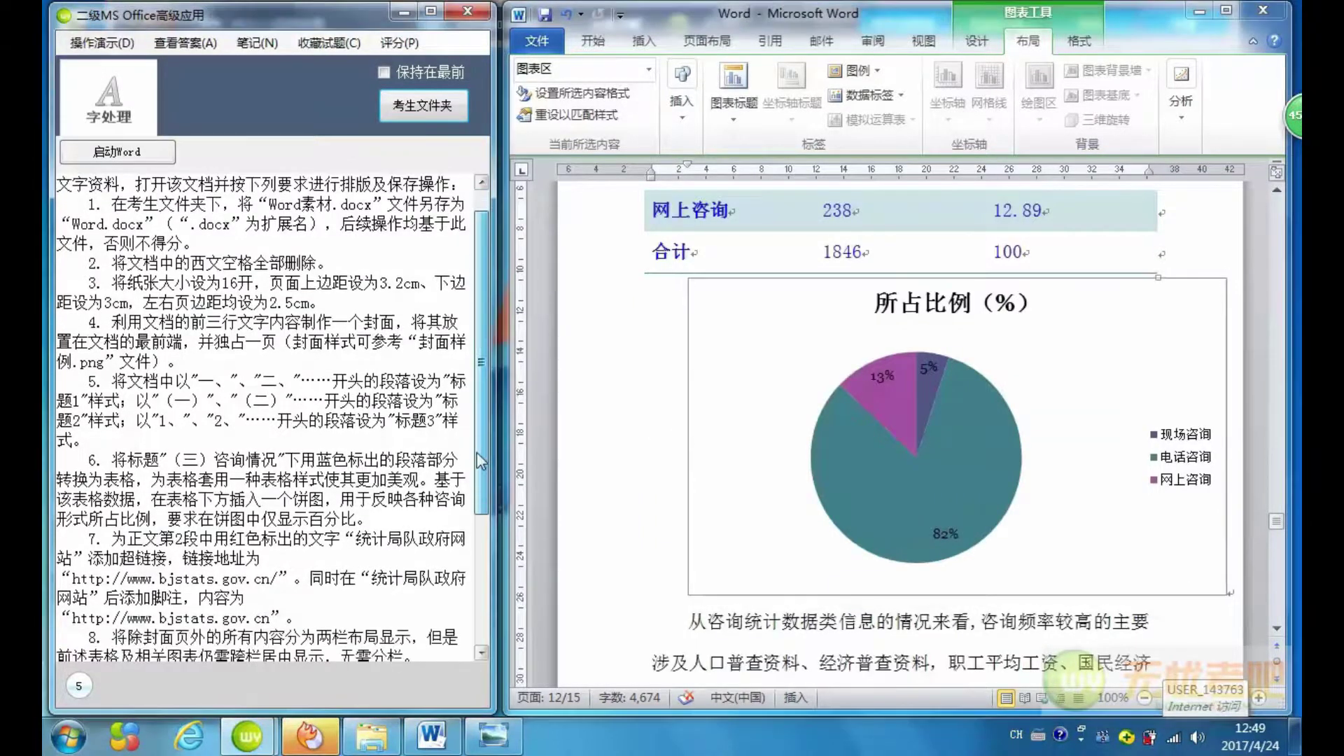
{"action": "scroll", "coordinate": [464, 578], "scroll_direction": "down", "scroll_amount": 1}
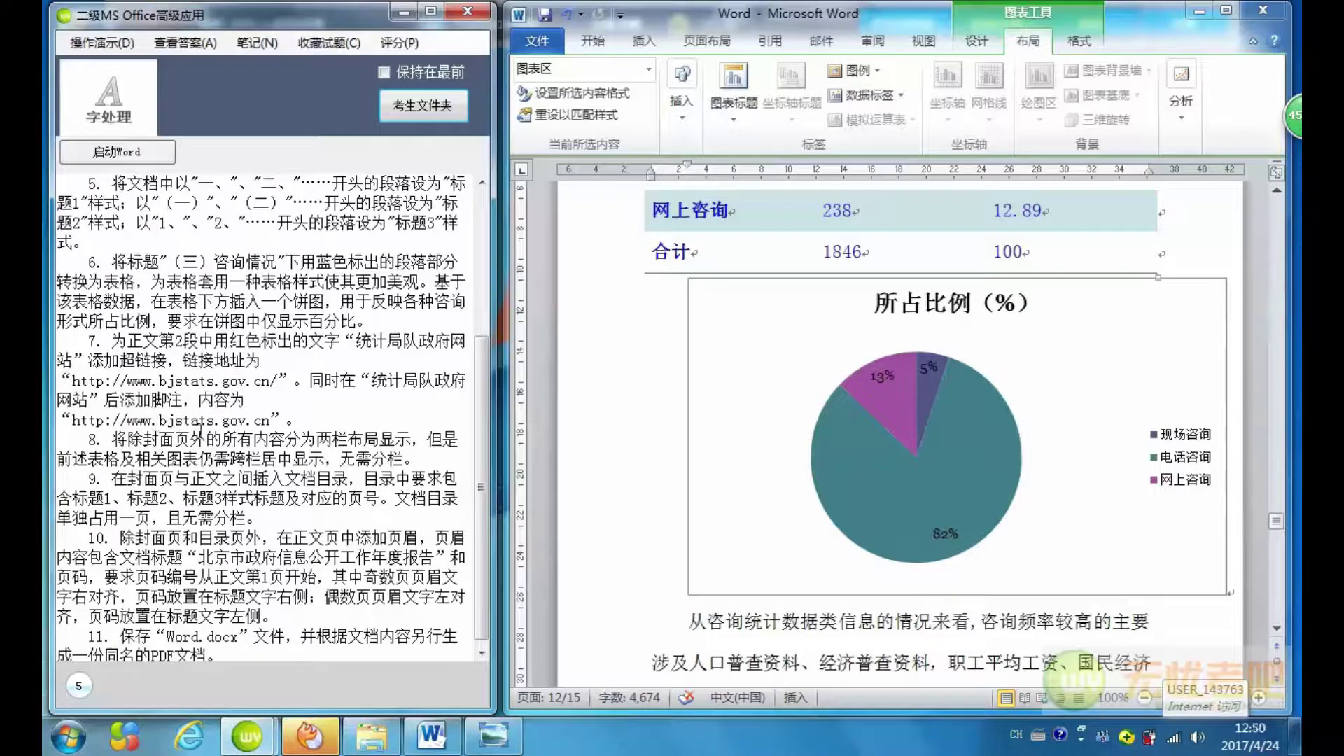
{"action": "scroll", "coordinate": [197, 422], "scroll_direction": "up", "scroll_amount": 5}
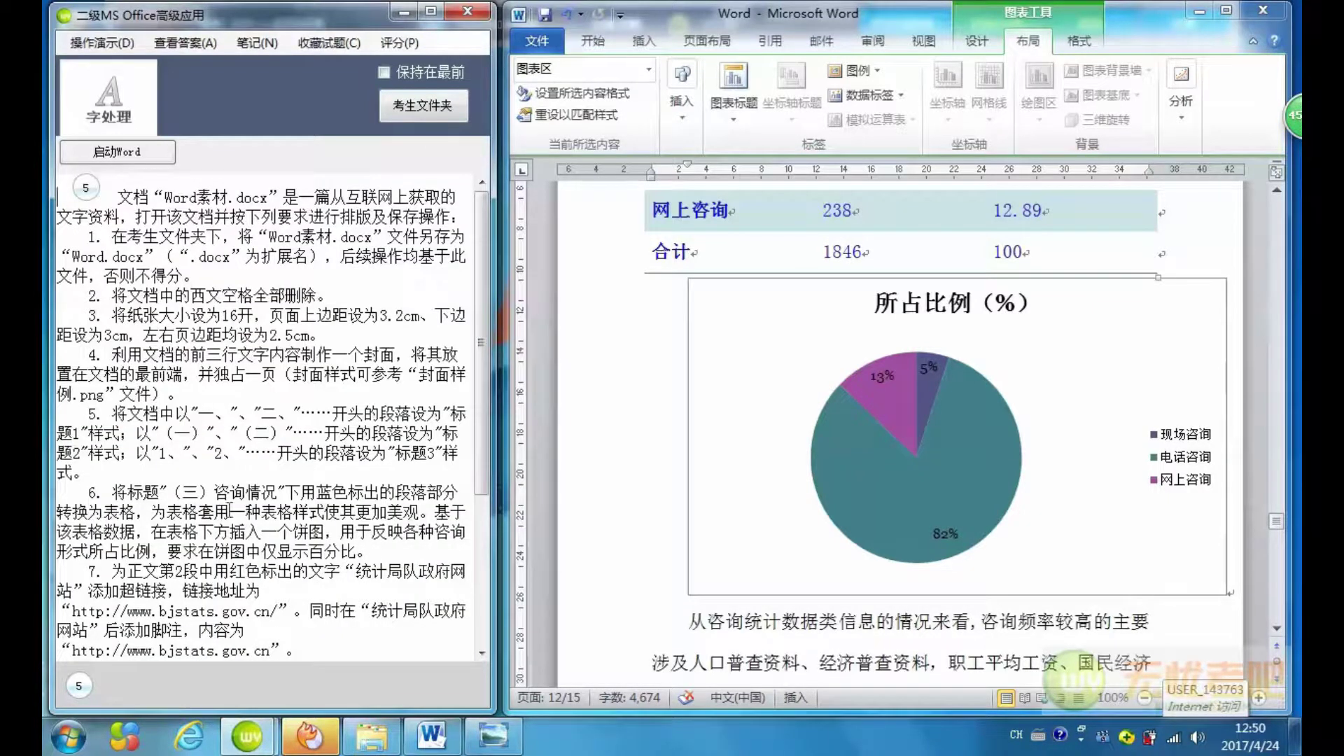
{"action": "left_click_drag", "start_coordinate": [482, 364], "coordinate": [483, 515]}
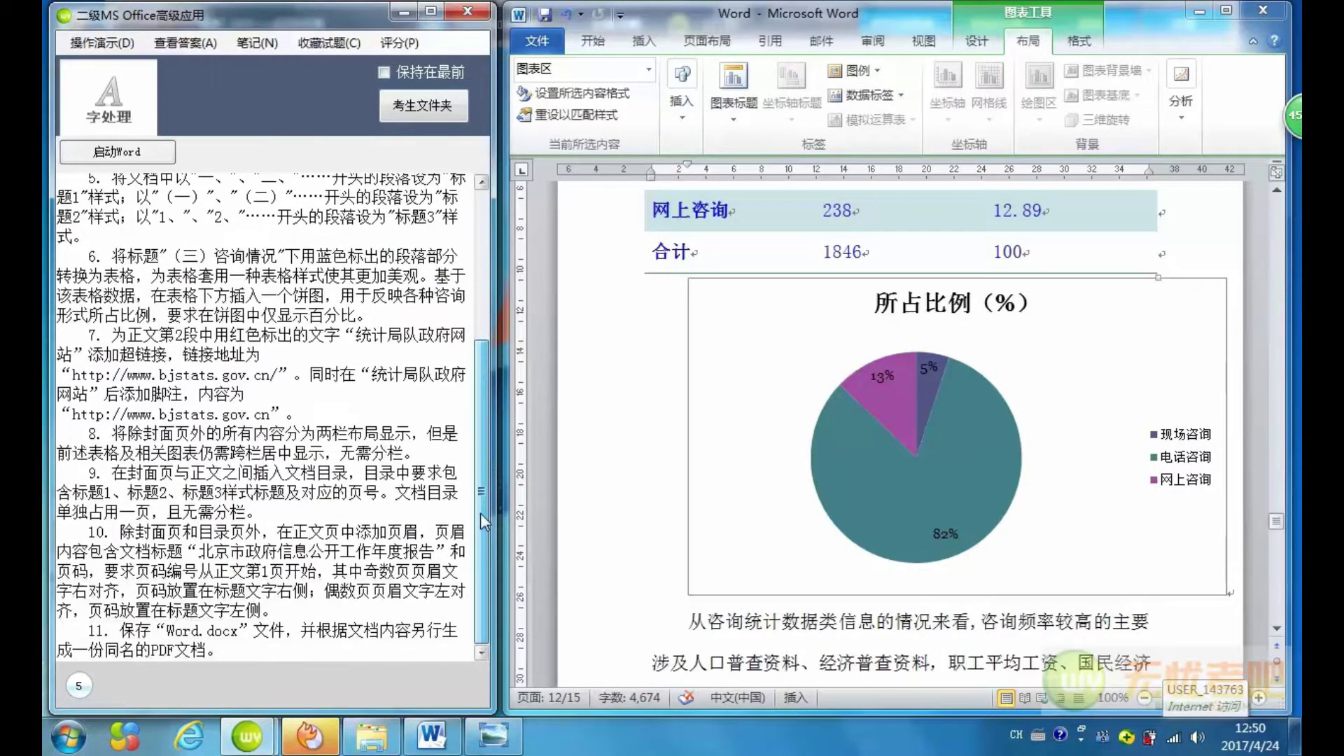
{"action": "left_click_drag", "start_coordinate": [1278, 526], "coordinate": [1263, 250]}
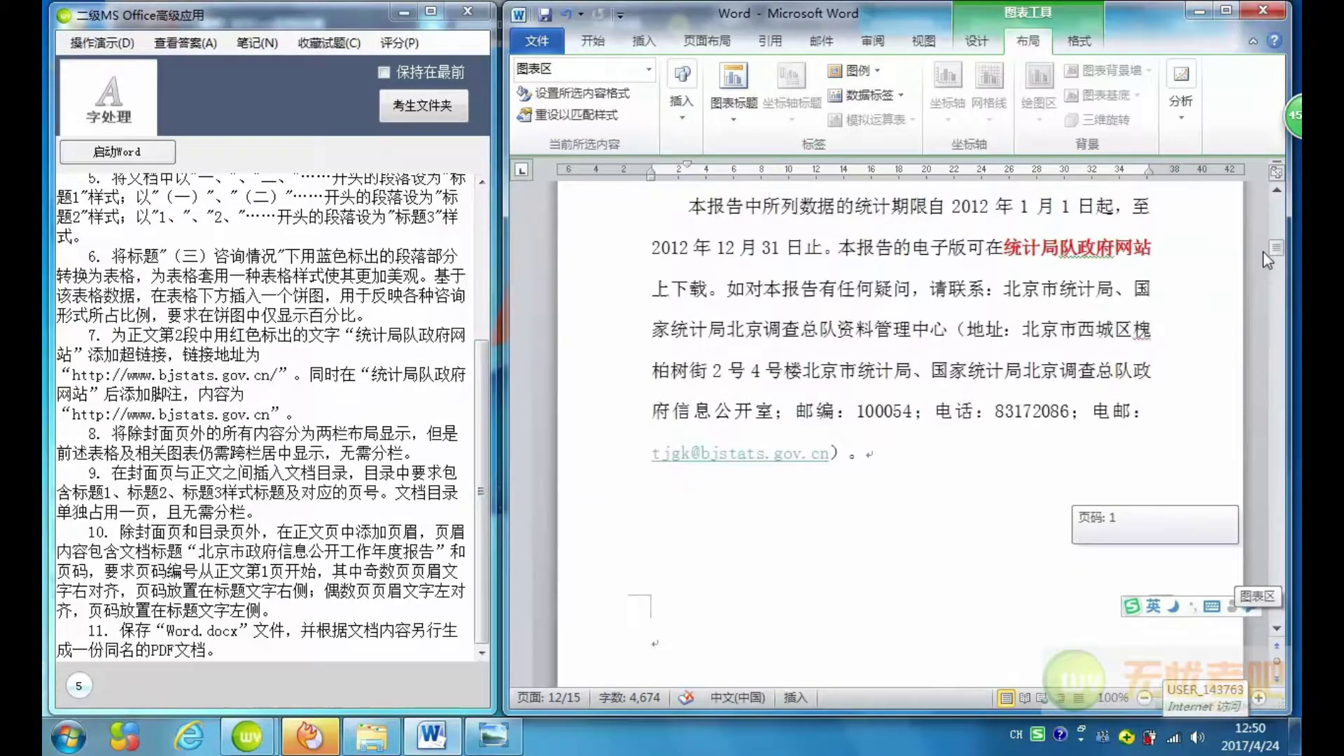
{"action": "left_click_drag", "start_coordinate": [1004, 247], "coordinate": [1149, 235]}
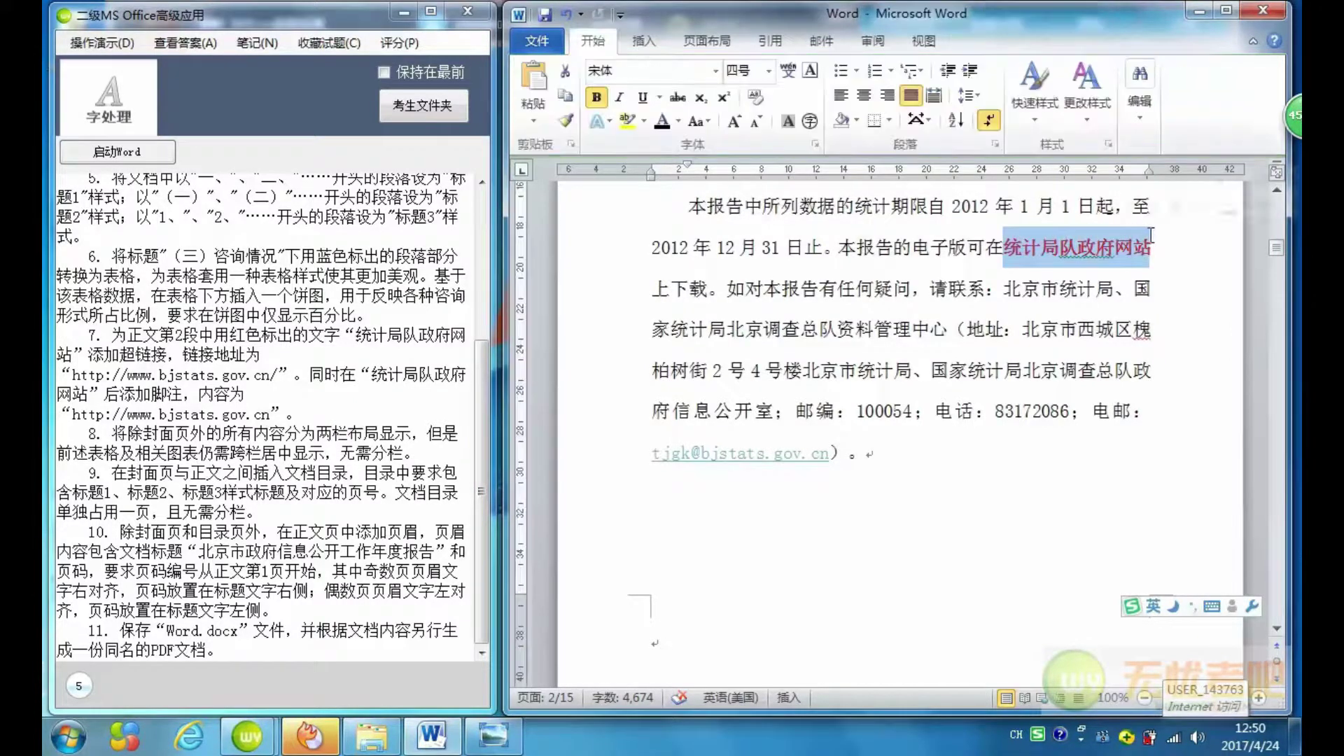
{"action": "left_click", "coordinate": [645, 43]}
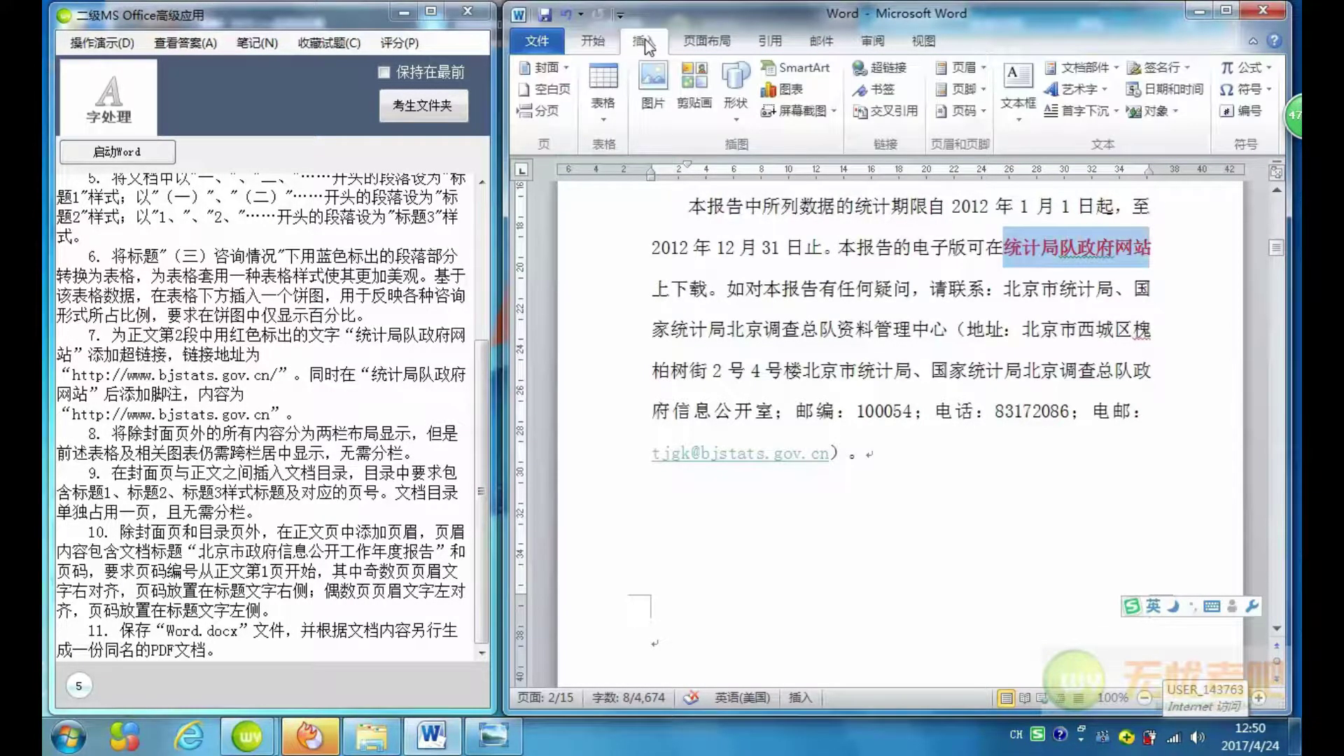
{"action": "left_click", "coordinate": [884, 68]}
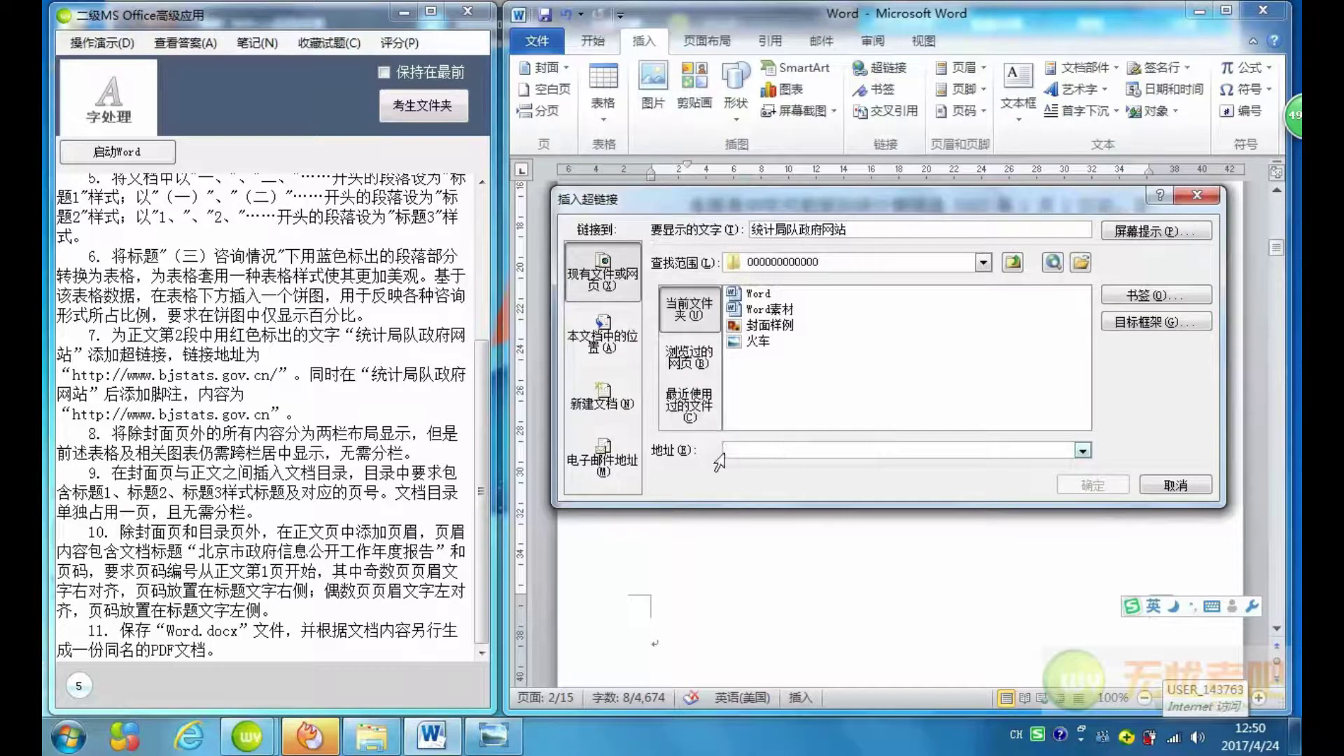
{"action": "type", "text": "http://"}
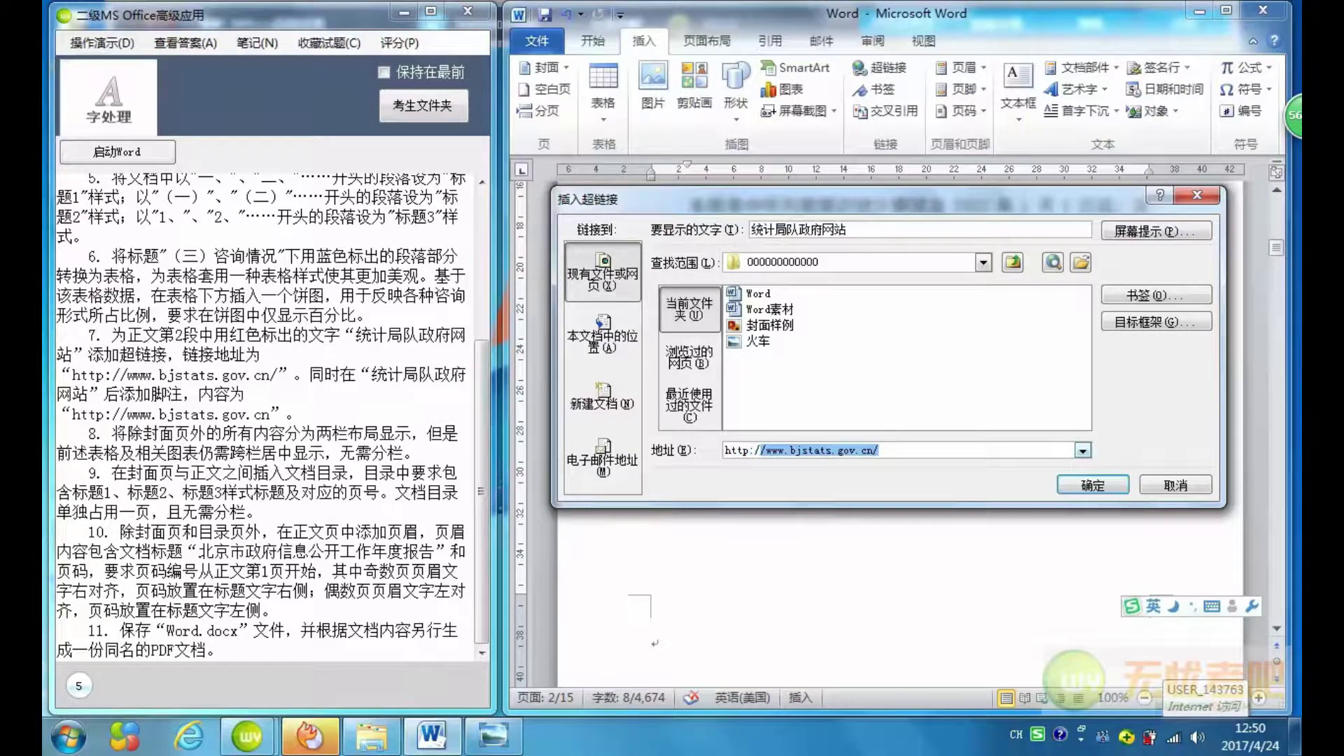
{"action": "type", "text": "www.bjstats.gov.cn/"}
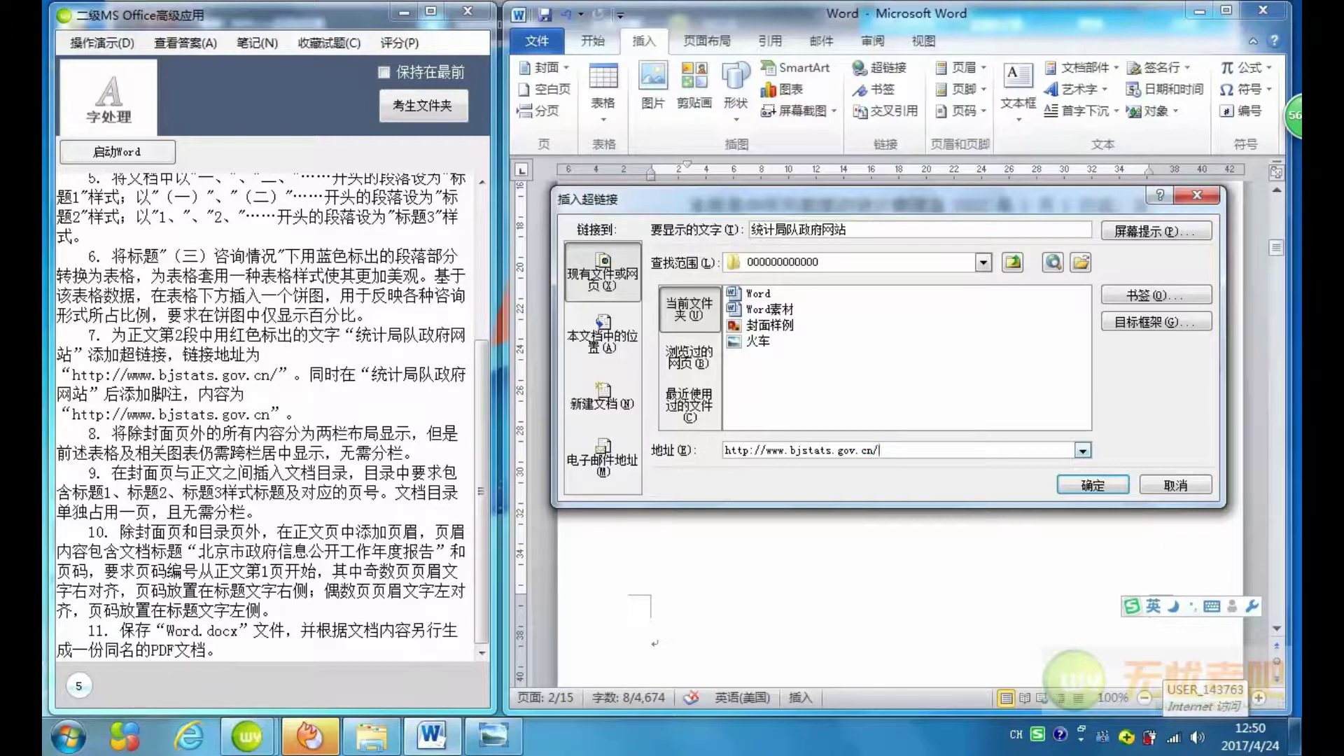
{"action": "left_click", "coordinate": [1093, 485]}
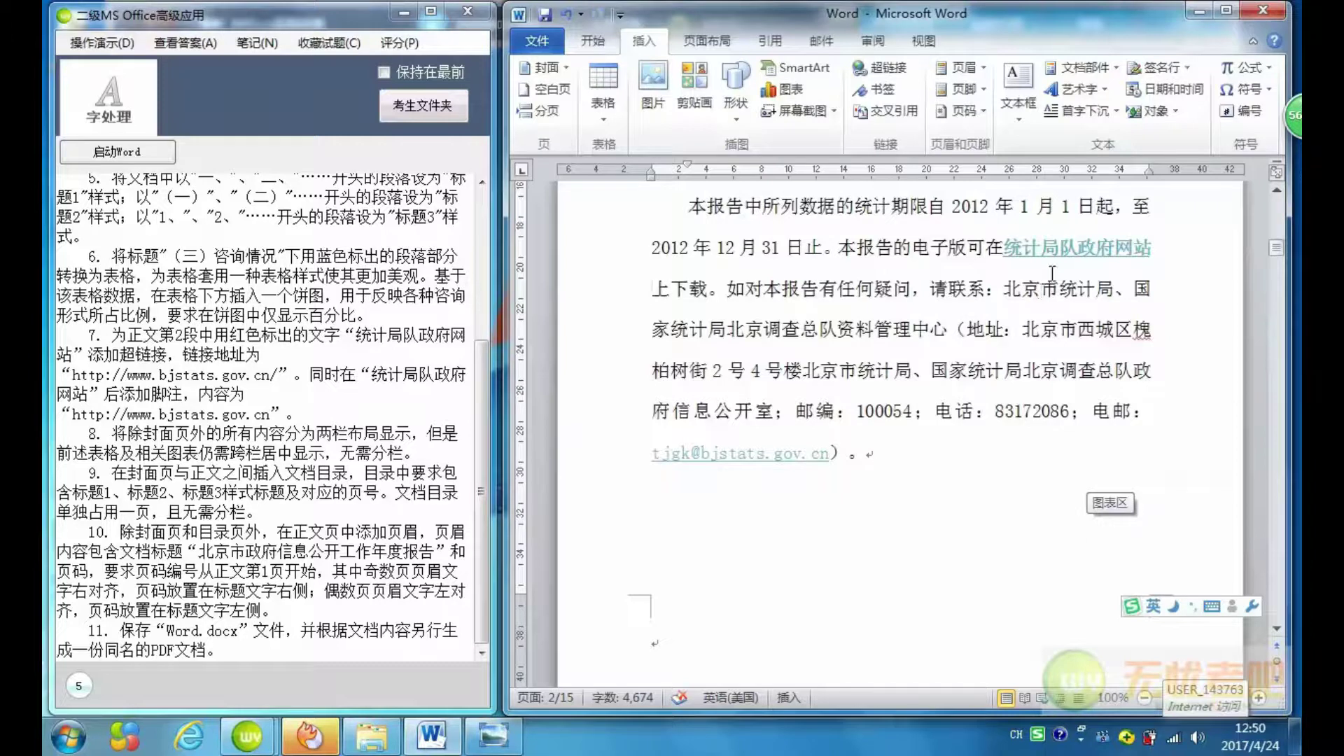
{"action": "left_click_drag", "start_coordinate": [1005, 247], "coordinate": [1146, 242]}
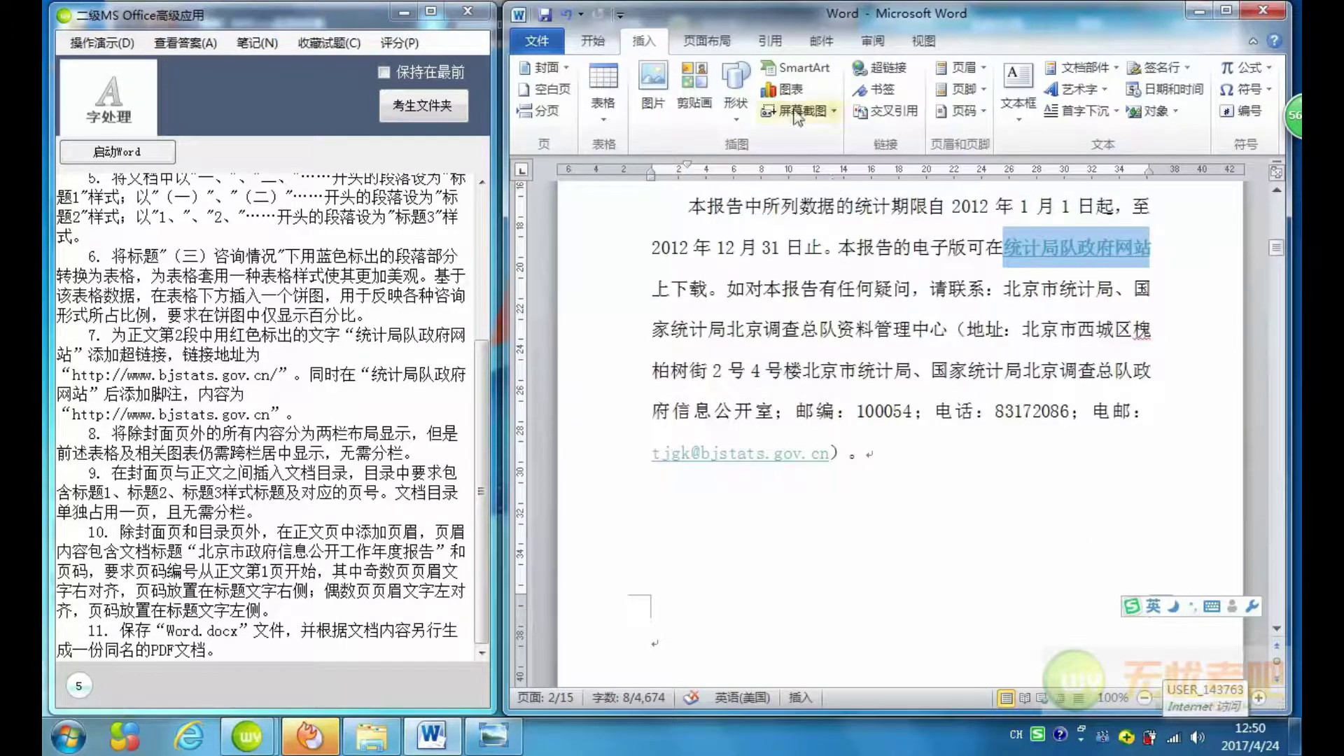
{"action": "left_click", "coordinate": [772, 45]}
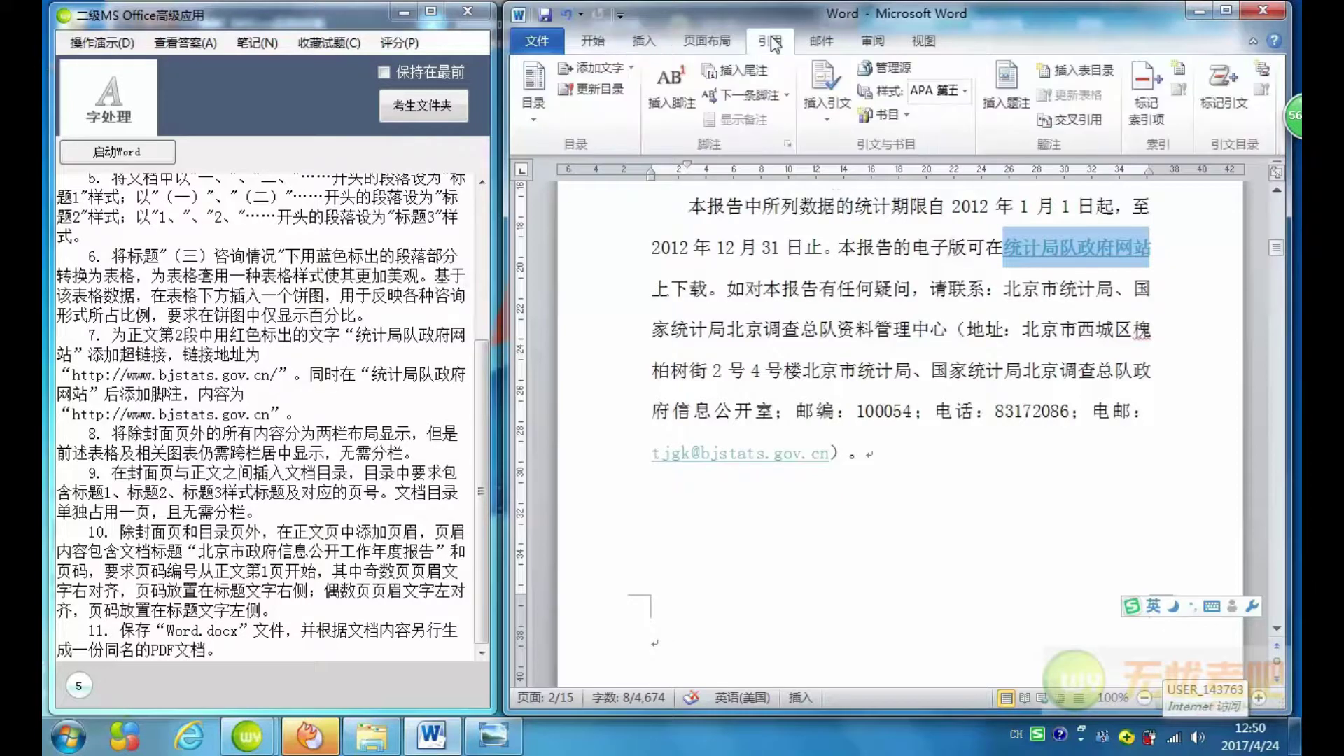
{"action": "left_click", "coordinate": [673, 117]}
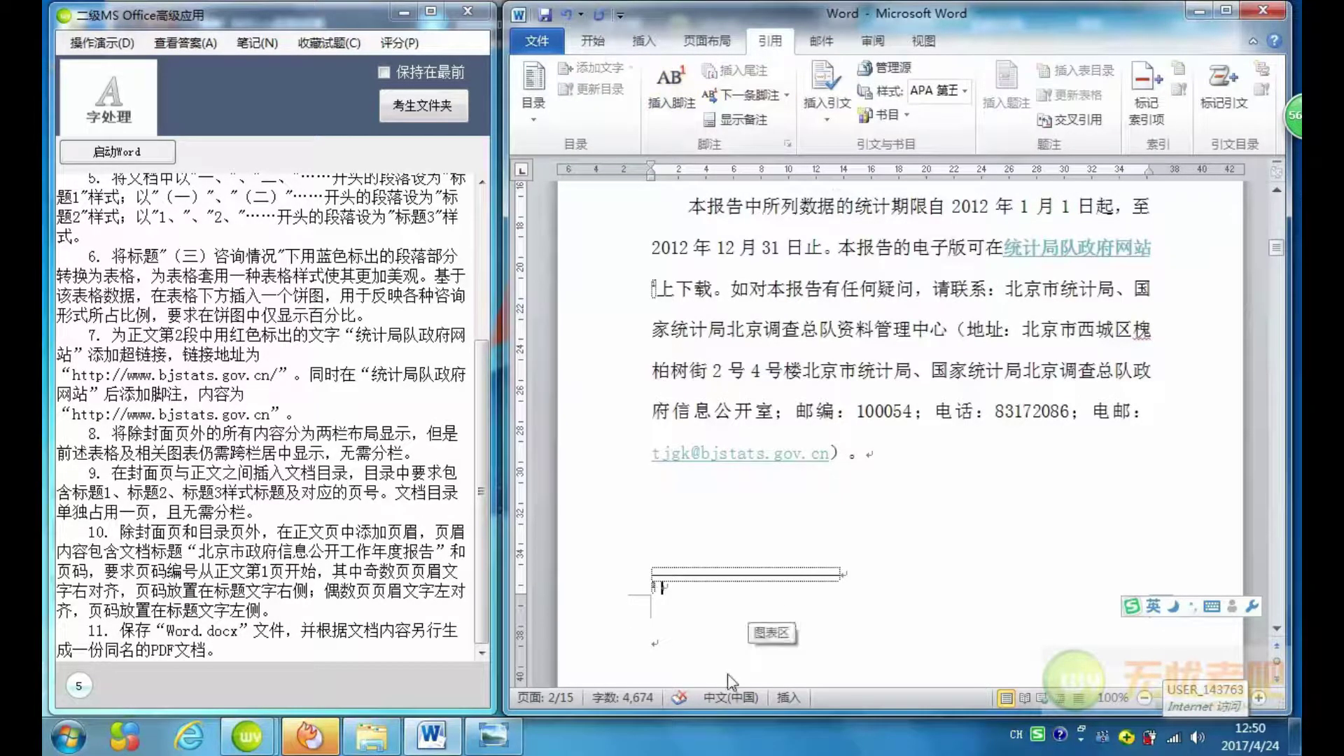
{"action": "type", "text": "http:"}
{"action": "type", "text": "//wwww"}
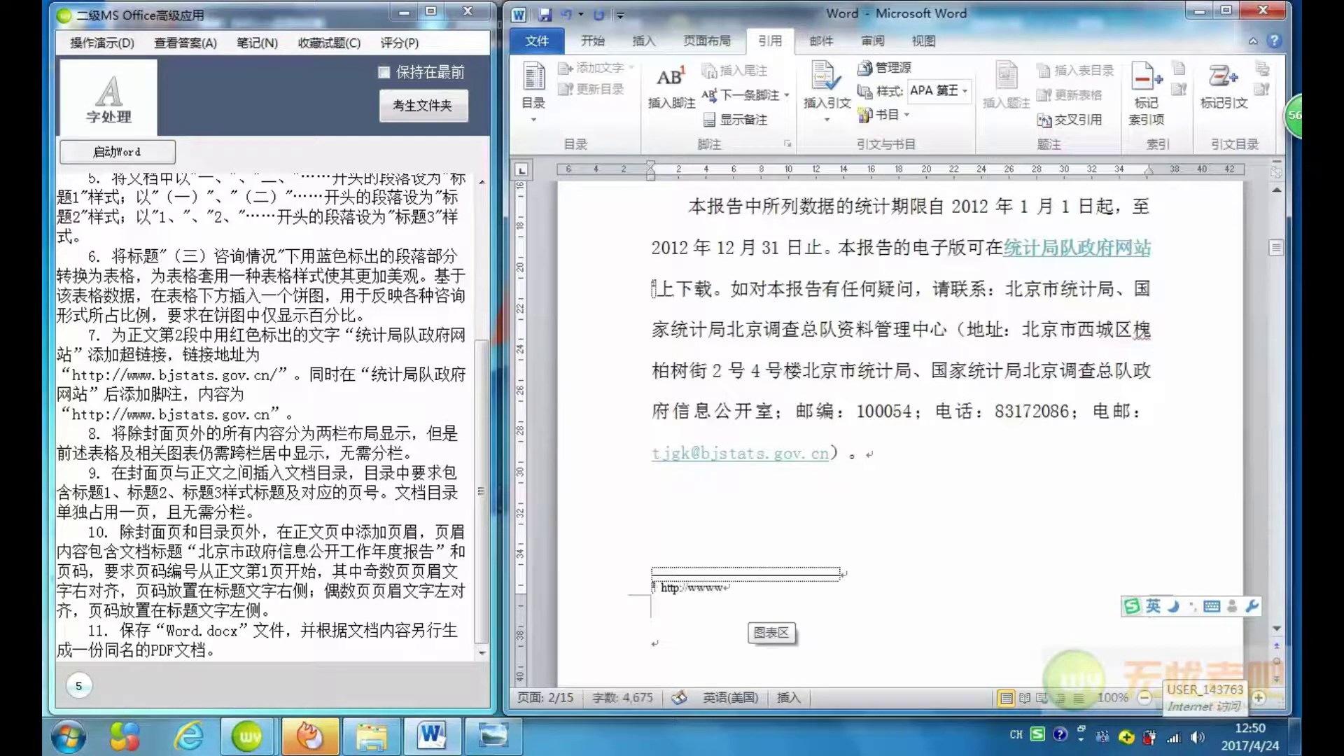
{"action": "key", "text": "BackSpace"}
{"action": "type", "text": "."}
{"action": "type", "text": "bjstats"}
{"action": "type", "text": ".gov."}
{"action": "type", "text": "cn"}
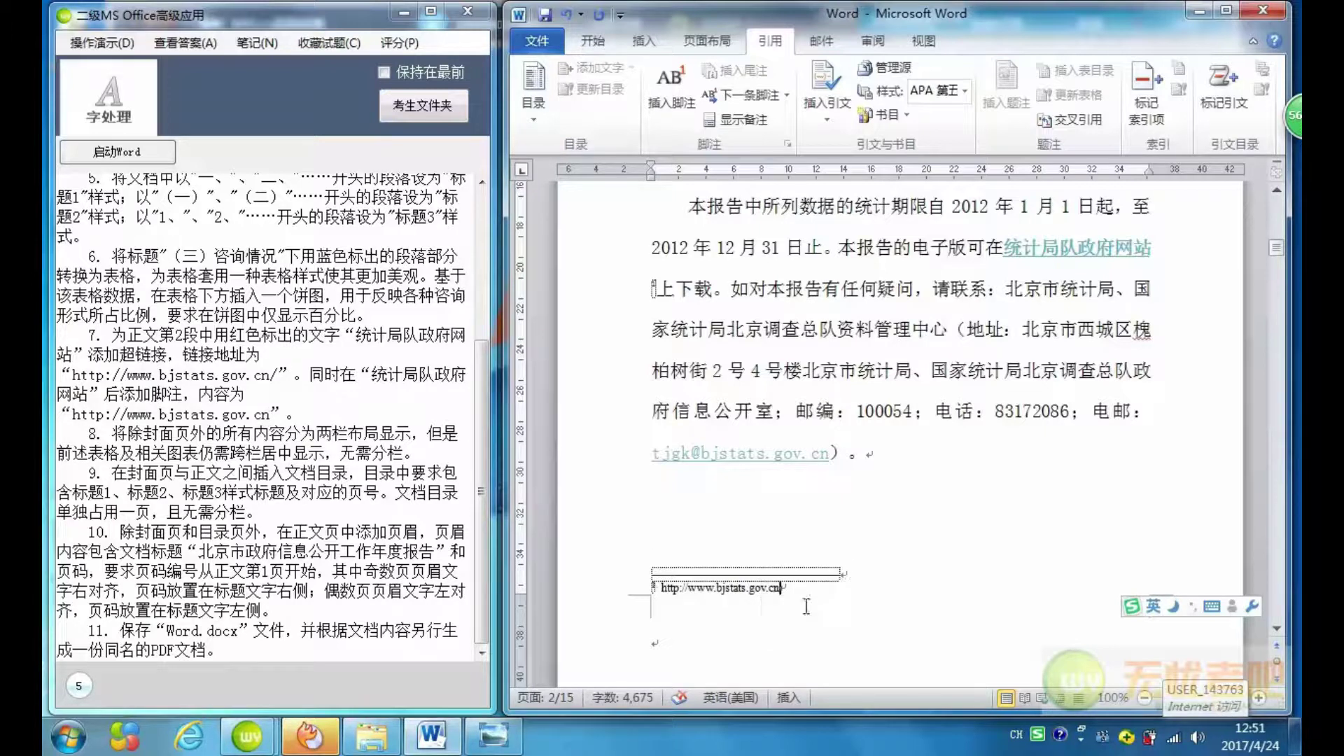
{"action": "key", "text": "Return"}
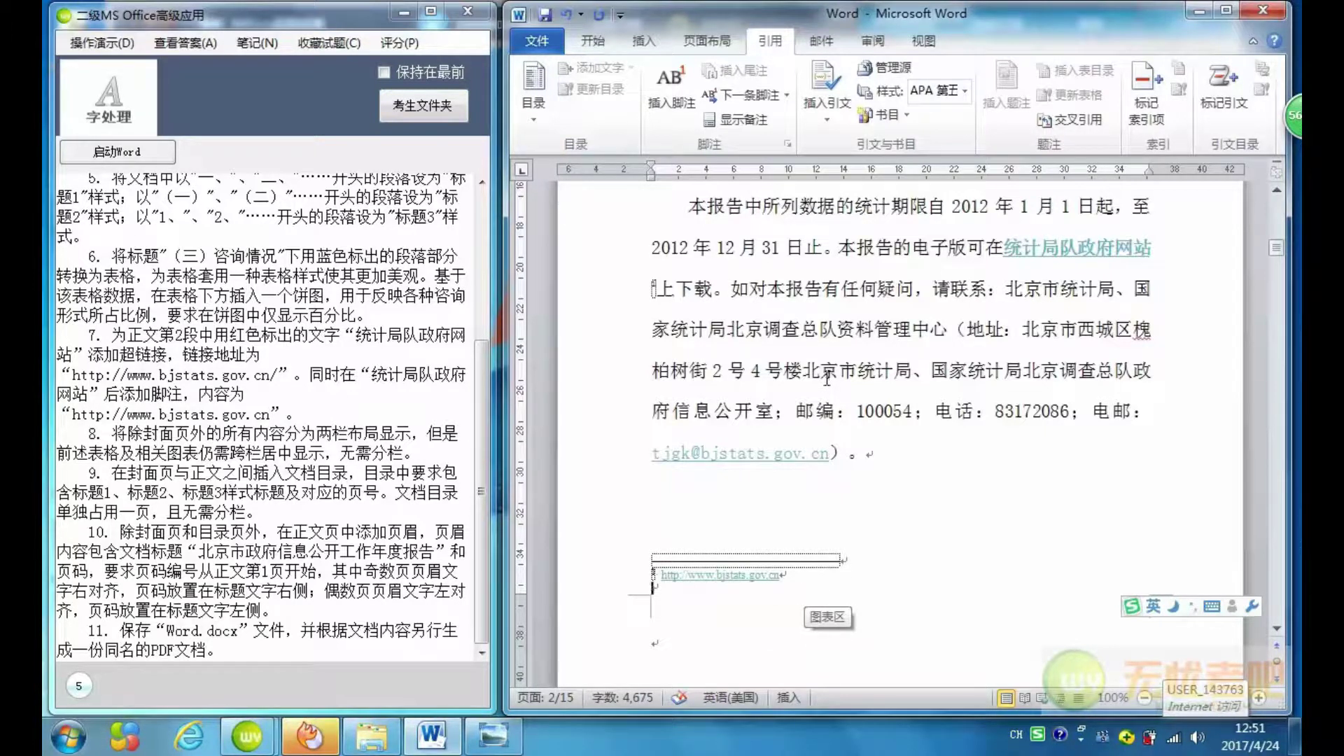
Return to the body text on page 2 and select the paragraphs following the cover.
{"action": "left_click", "coordinate": [783, 362]}
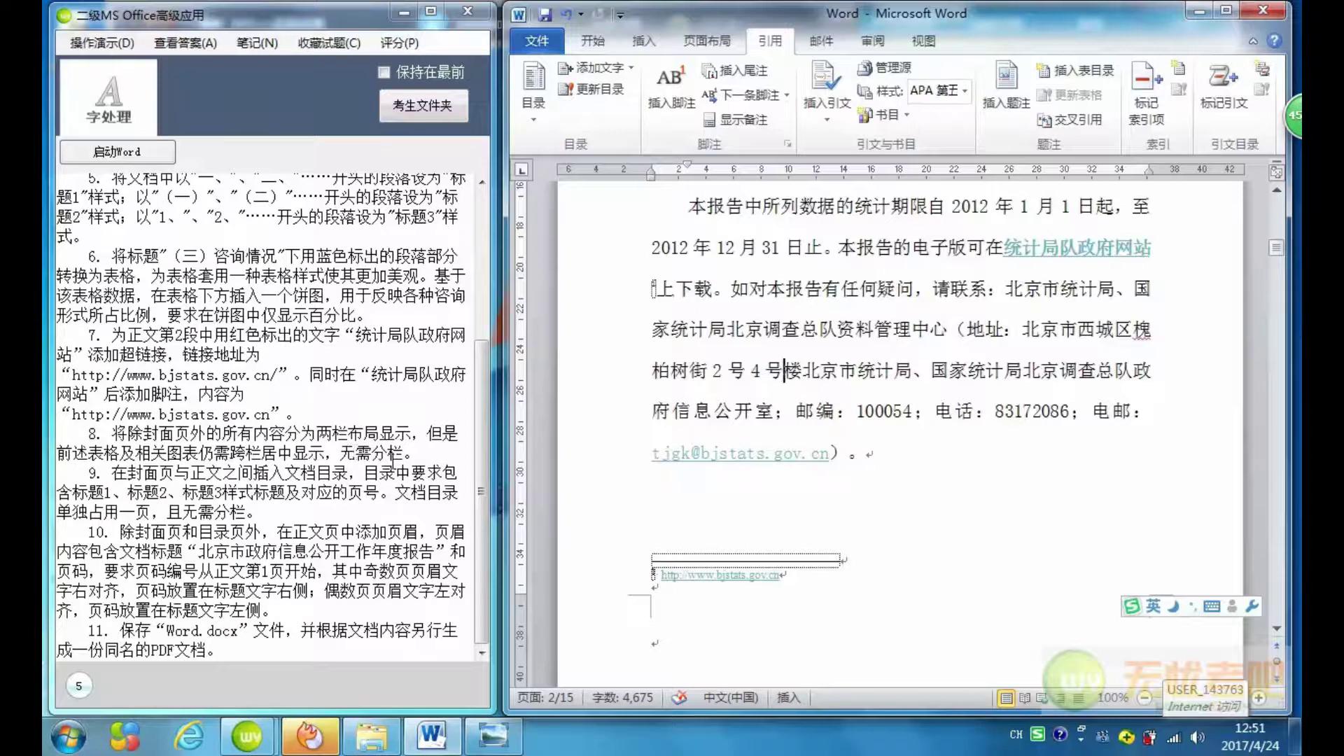
{"action": "left_click_drag", "start_coordinate": [1277, 249], "coordinate": [1280, 234]}
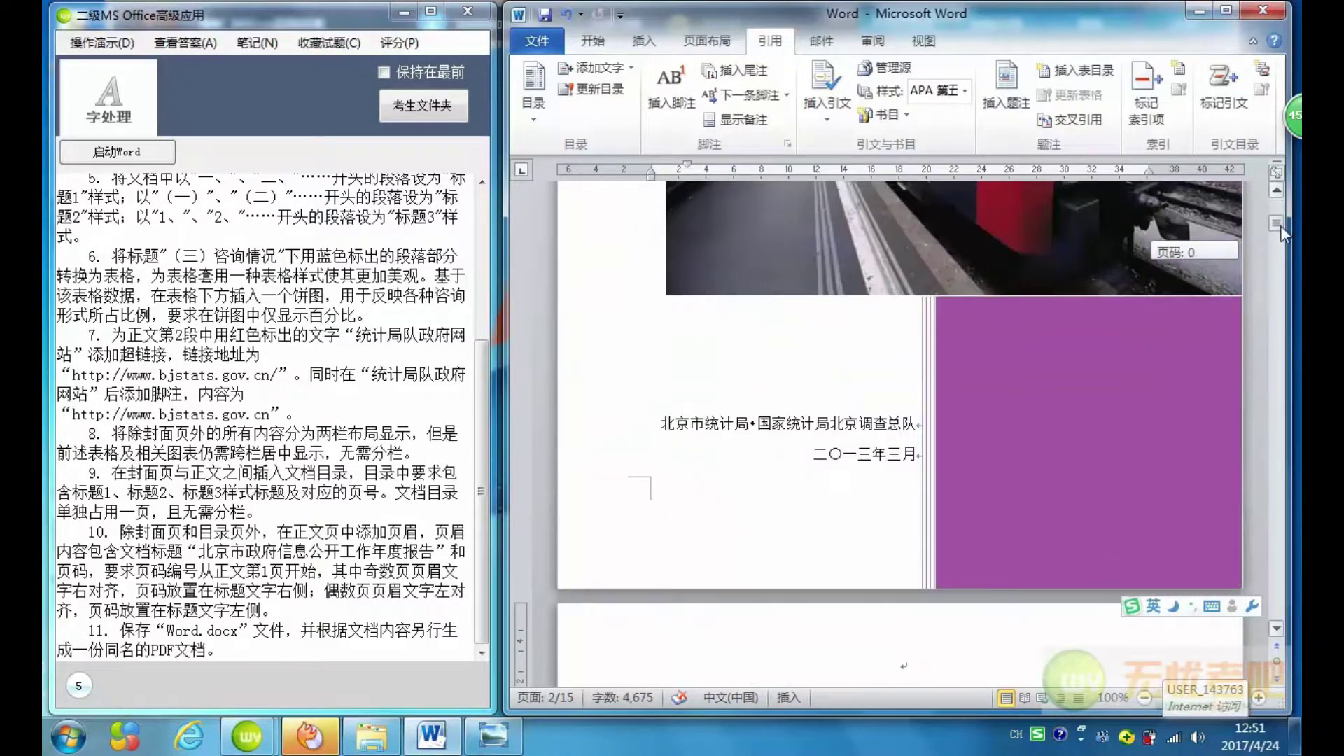
{"action": "mouse_move", "coordinate": [686, 341]}
{"action": "left_mouse_down"}
{"action": "mouse_move", "coordinate": [791, 481]}
{"action": "mouse_move", "coordinate": [925, 751]}
{"action": "left_mouse_up"}
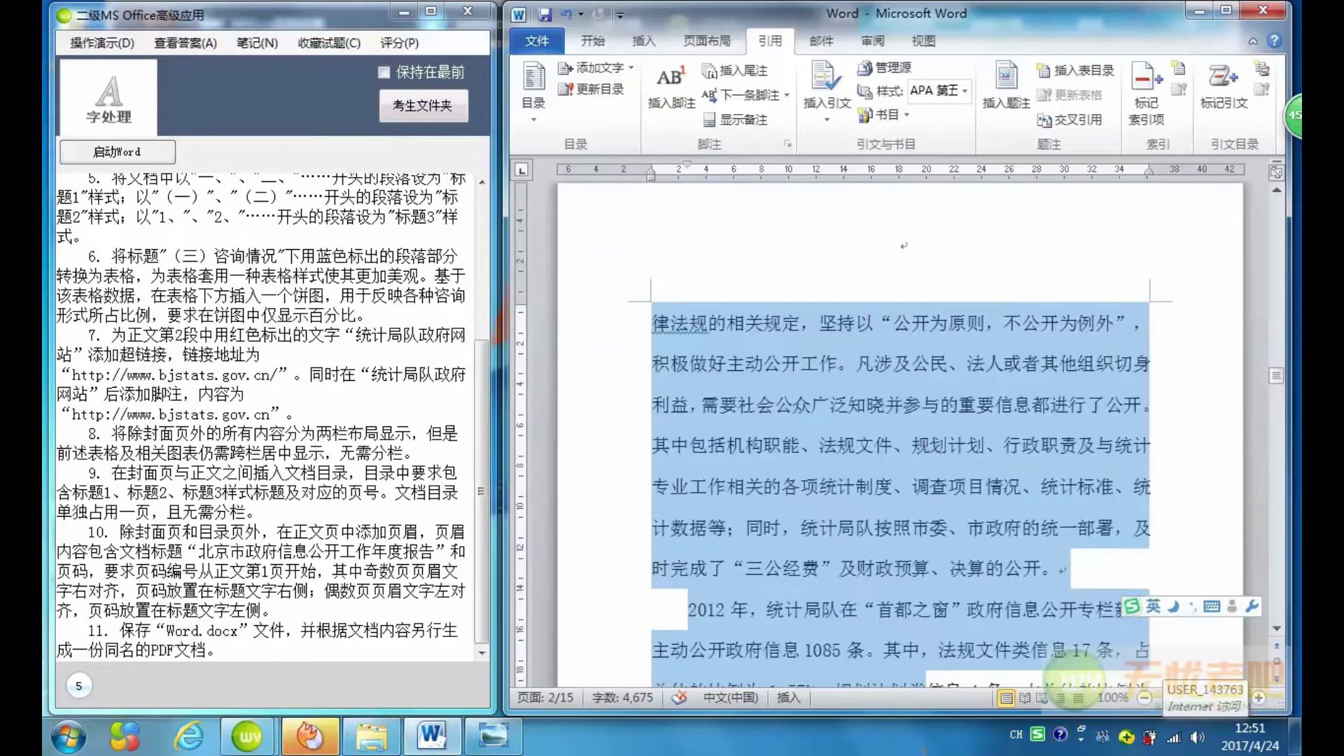
Reselect the （三）咨询情况 heading and intro paragraph above the table and format them as Two columns.
{"action": "left_click_drag", "start_coordinate": [924, 751], "coordinate": [924, 750]}
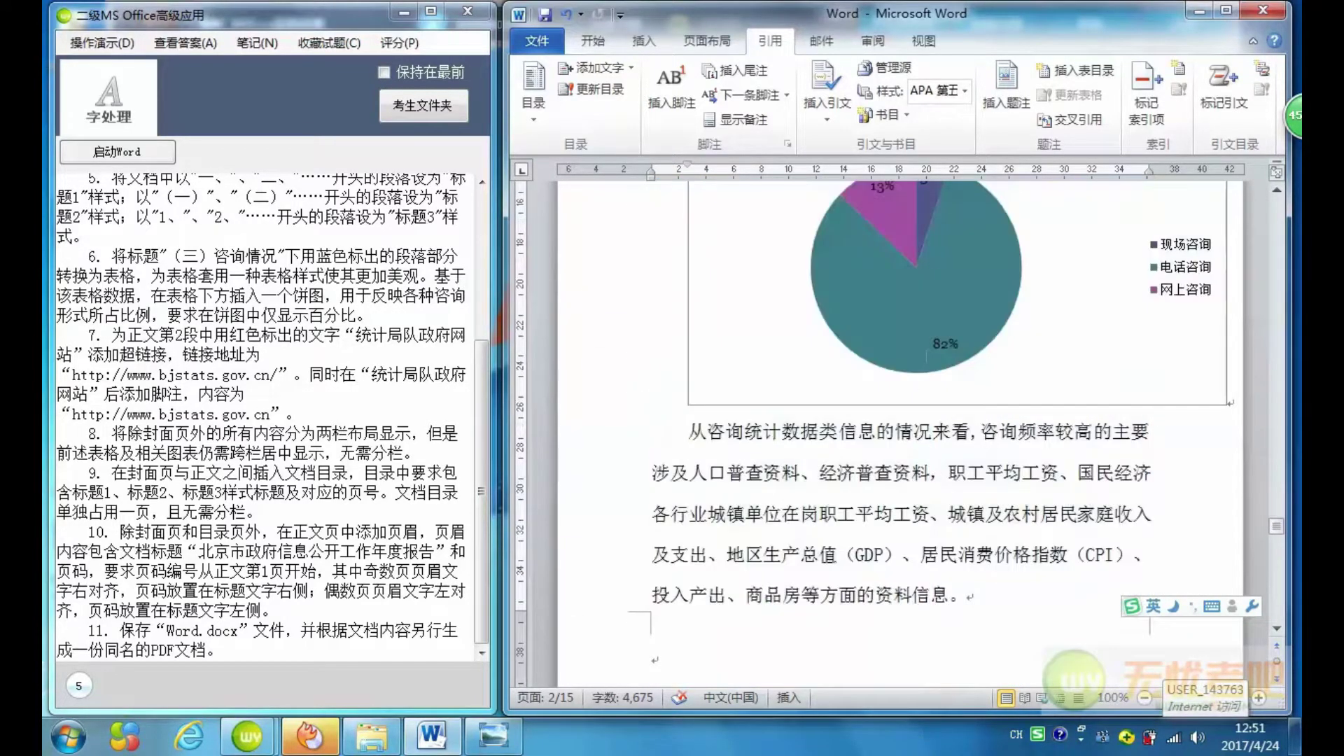
{"action": "scroll", "coordinate": [924, 274], "scroll_direction": "up", "scroll_amount": 8}
{"action": "left_click", "coordinate": [1001, 227]}
{"action": "scroll", "coordinate": [1008, 210], "scroll_direction": "up", "scroll_amount": 3}
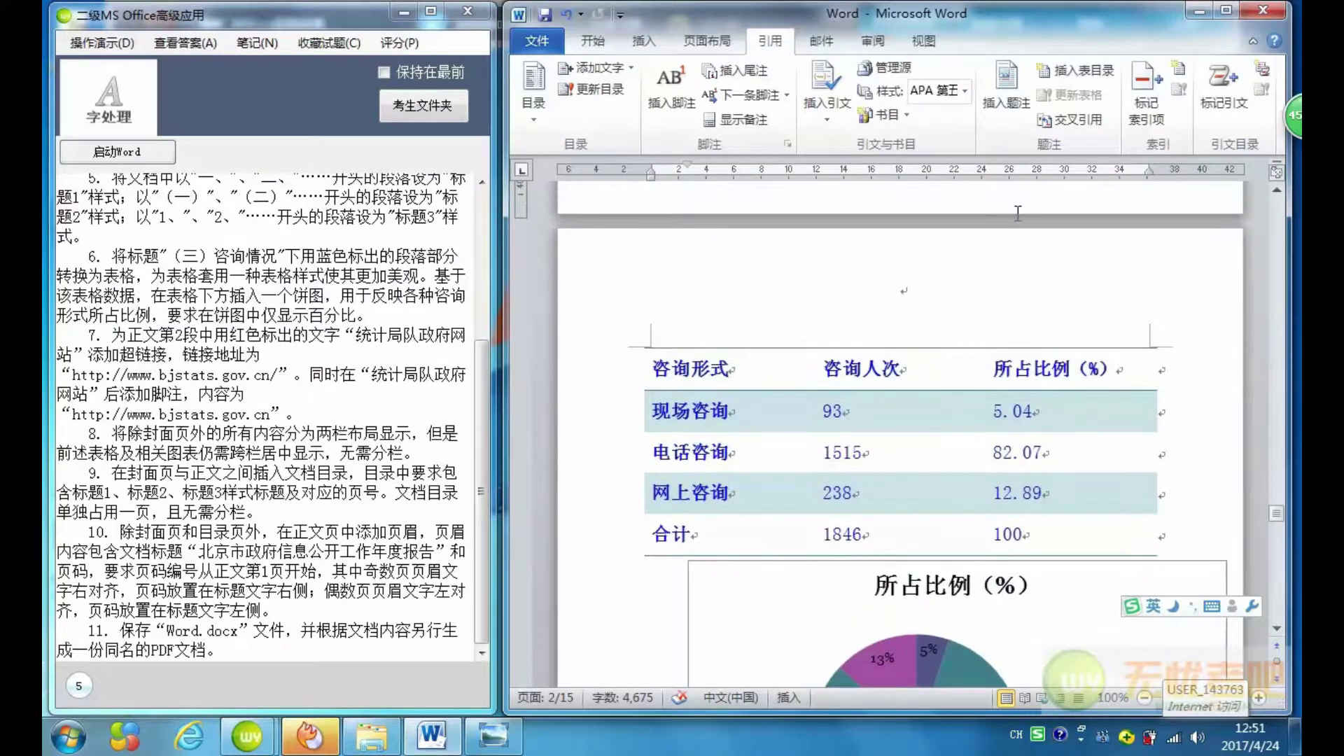
{"action": "scroll", "coordinate": [1018, 214], "scroll_direction": "up", "scroll_amount": 4}
{"action": "left_click_drag", "start_coordinate": [1027, 179], "coordinate": [1070, 280]}
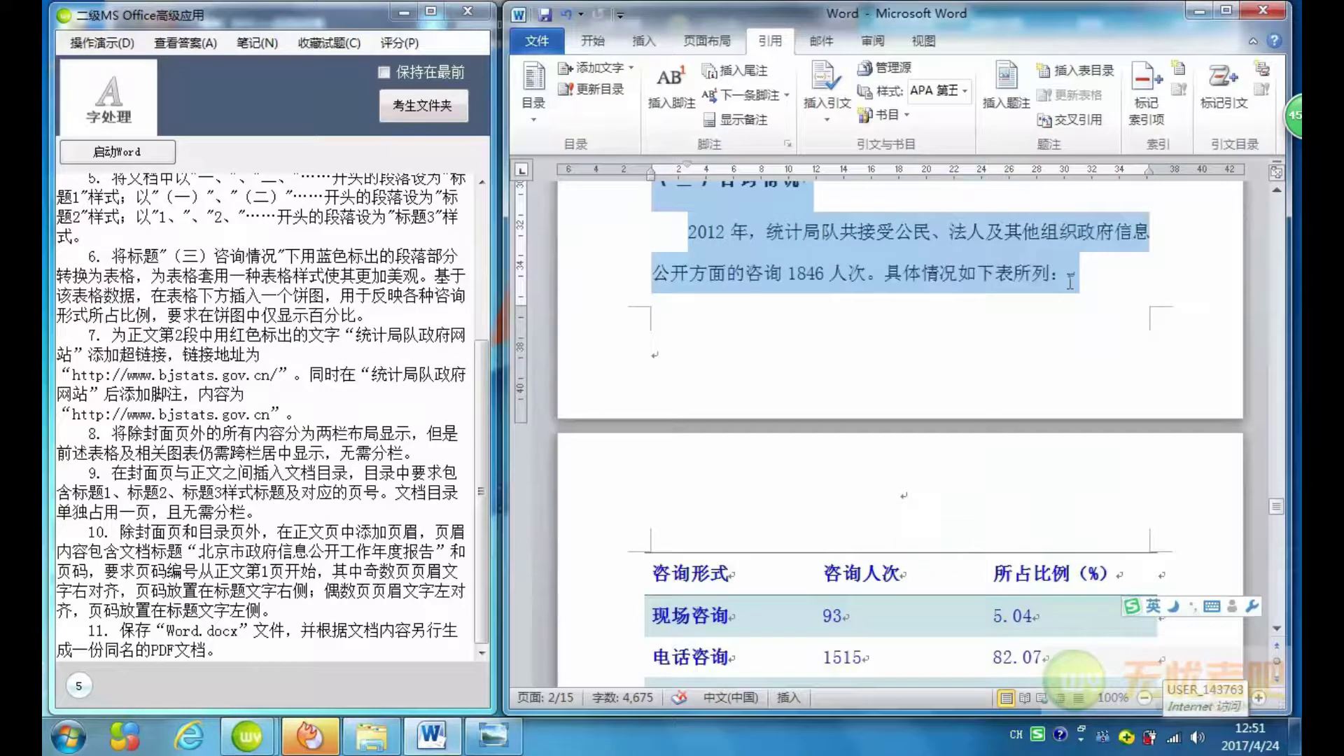
{"action": "left_click", "coordinate": [720, 49]}
{"action": "left_click", "coordinate": [721, 111]}
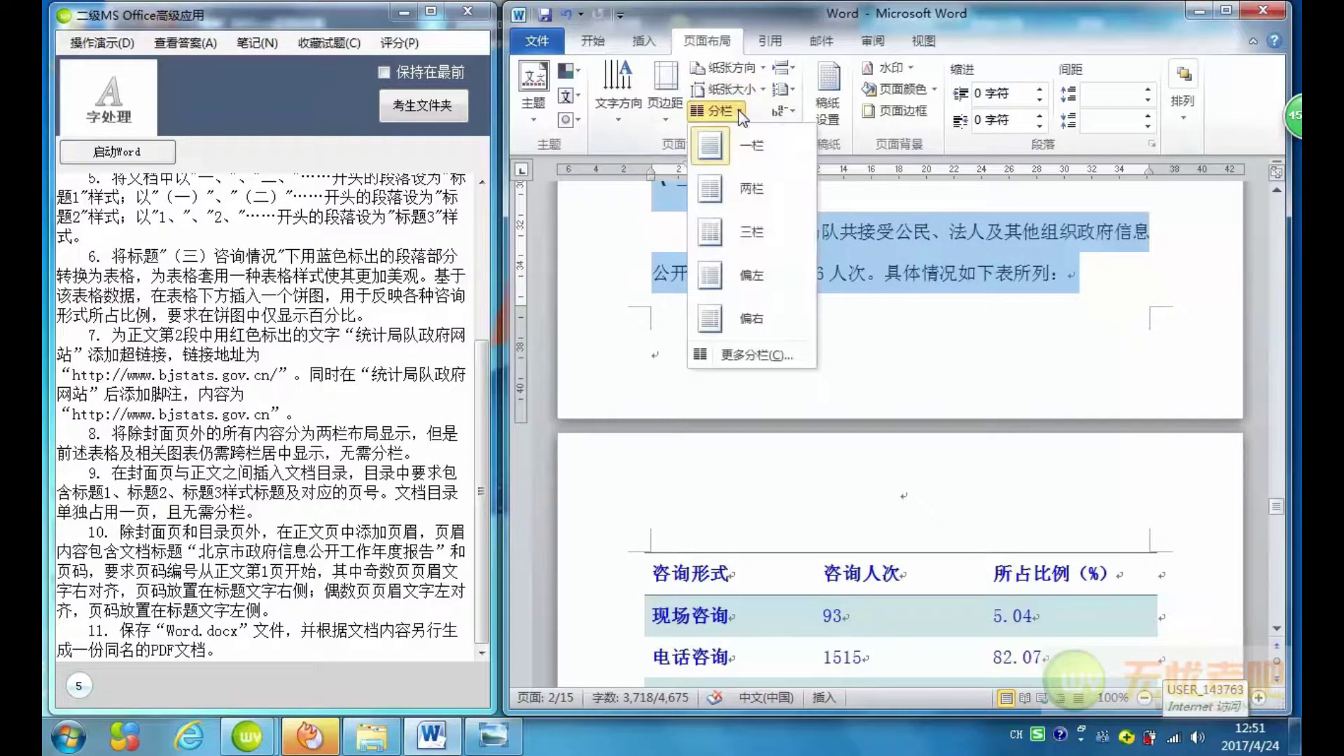
{"action": "left_click", "coordinate": [737, 187]}
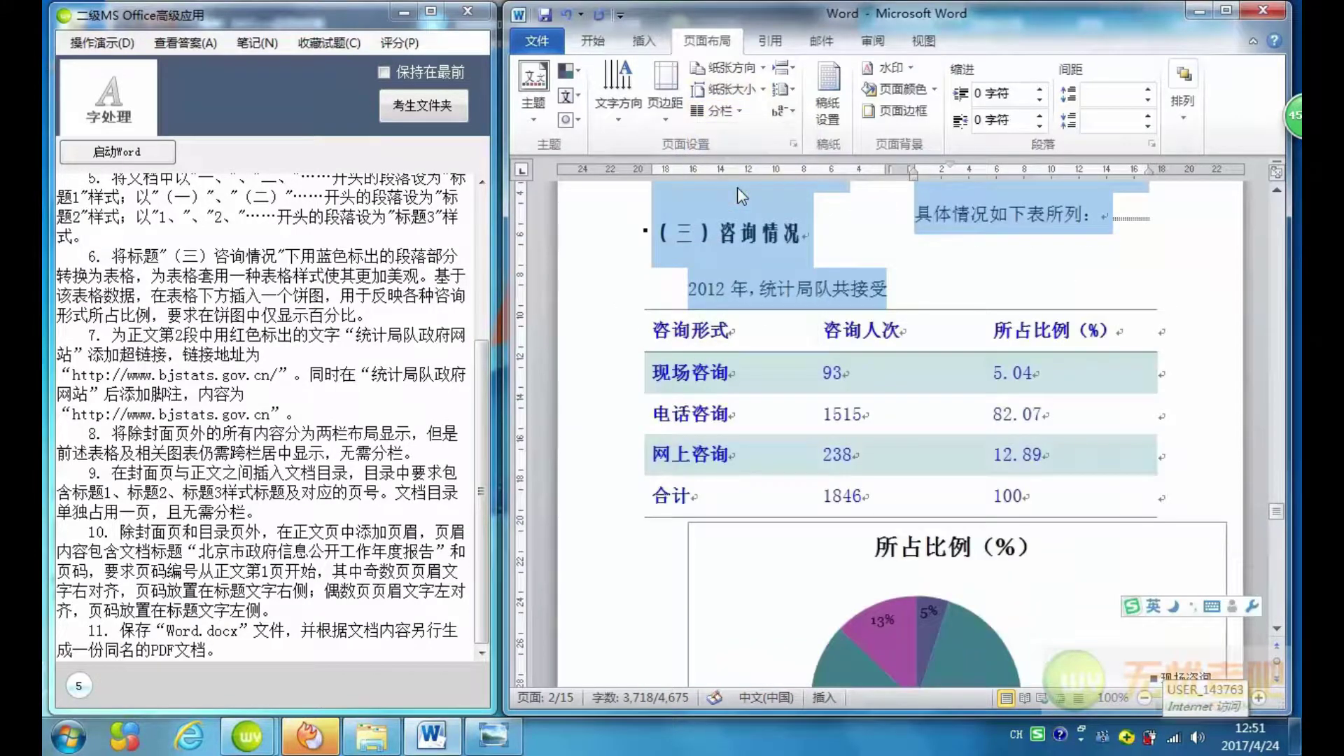
Select the text from after the pie chart through the report's final paragraph.
{"action": "scroll", "coordinate": [805, 283], "scroll_direction": "down", "scroll_amount": 5}
{"action": "scroll", "coordinate": [879, 282], "scroll_direction": "down", "scroll_amount": 5}
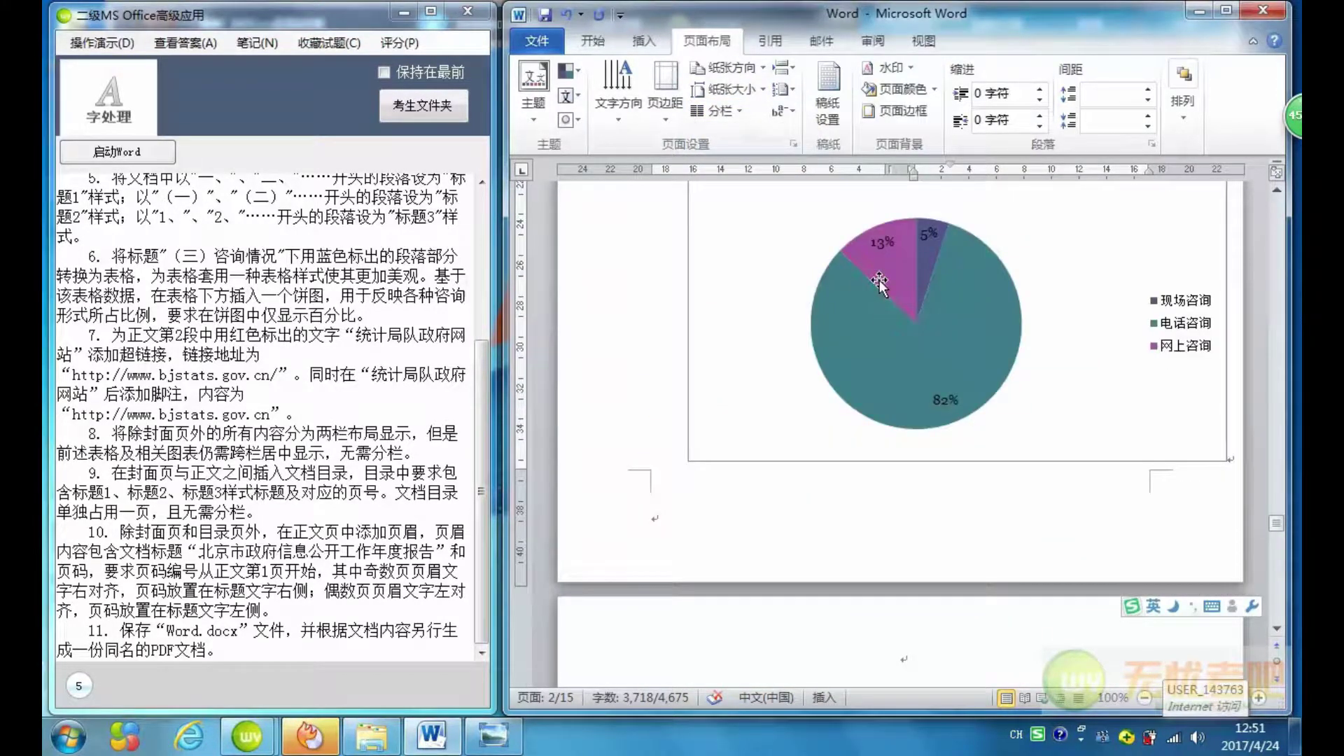
{"action": "scroll", "coordinate": [880, 282], "scroll_direction": "up", "scroll_amount": 3}
{"action": "scroll", "coordinate": [879, 282], "scroll_direction": "down", "scroll_amount": 2}
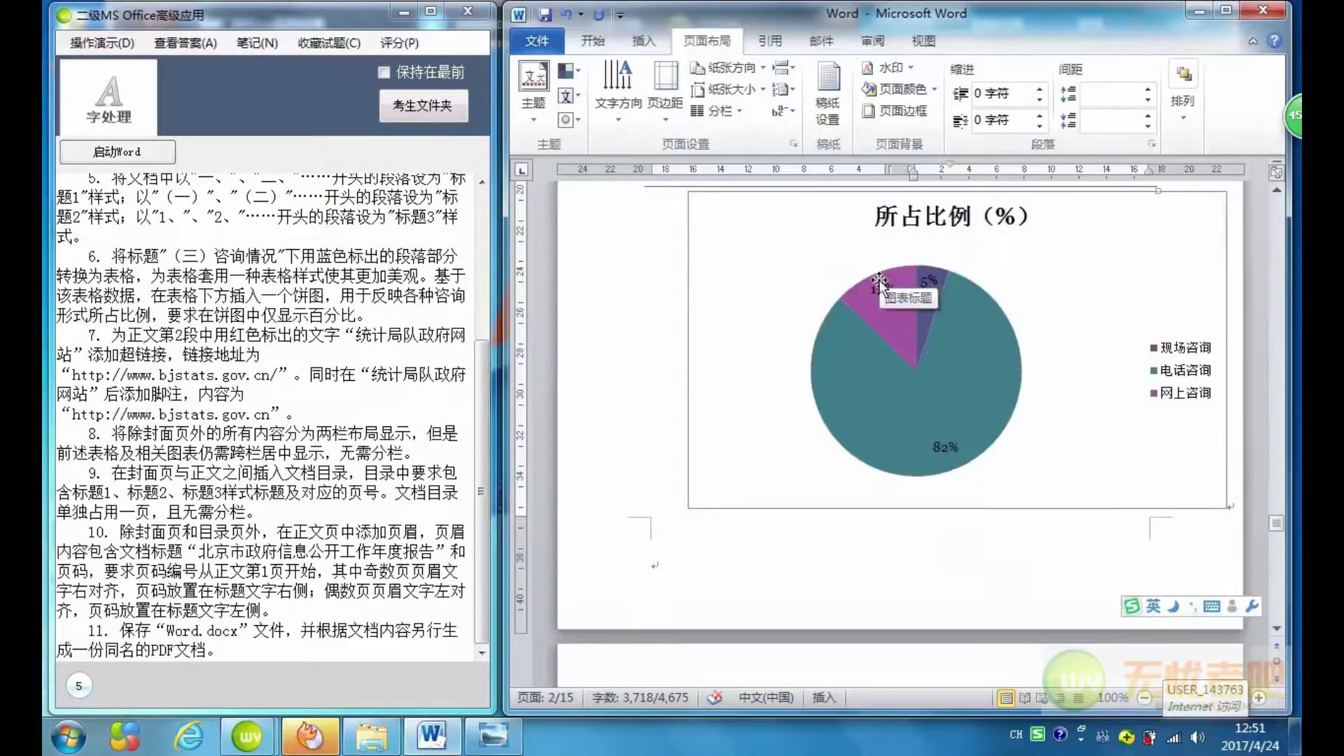
{"action": "scroll", "coordinate": [879, 283], "scroll_direction": "down", "scroll_amount": 5}
{"action": "scroll", "coordinate": [685, 227], "scroll_direction": "down", "scroll_amount": 3}
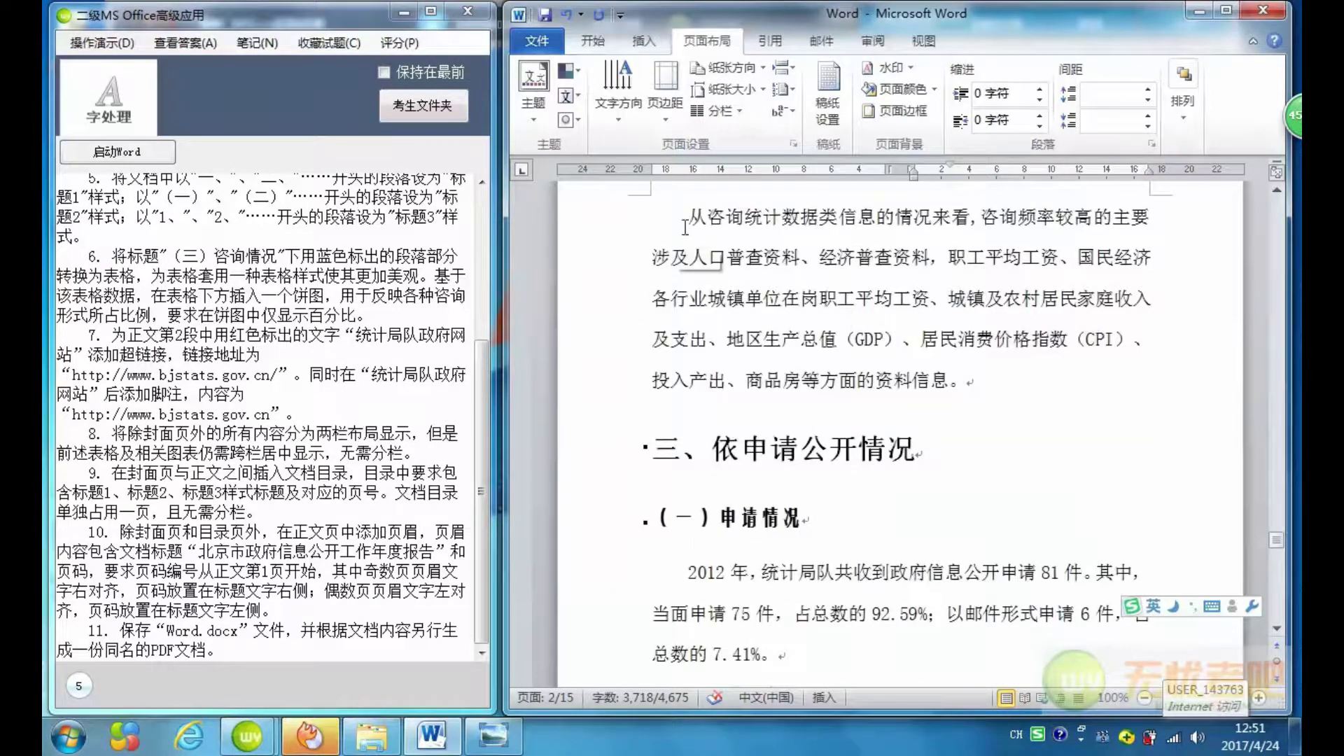
{"action": "left_click_drag", "start_coordinate": [686, 216], "coordinate": [1011, 717]}
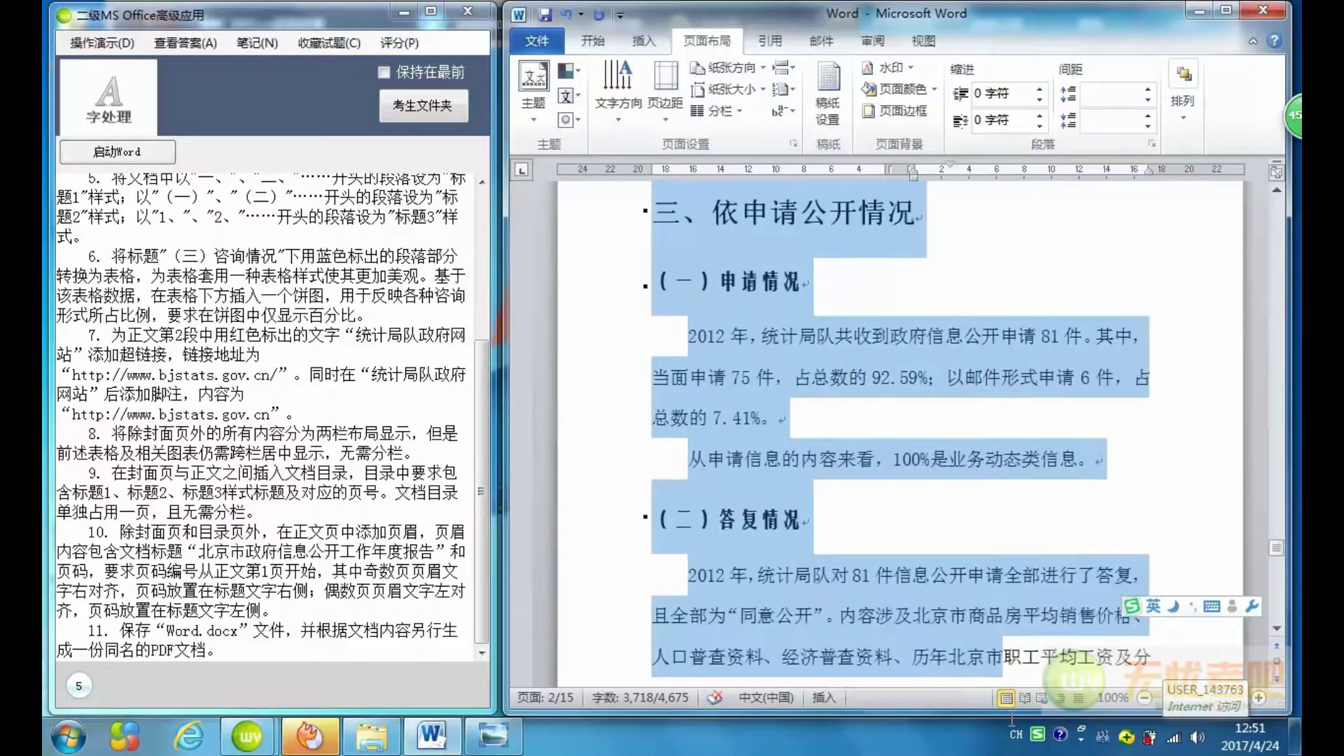
{"action": "mouse_move", "coordinate": [1011, 719]}
{"action": "left_mouse_down"}
{"action": "mouse_move", "coordinate": [1021, 751]}
{"action": "mouse_move", "coordinate": [1162, 749]}
{"action": "left_mouse_up"}
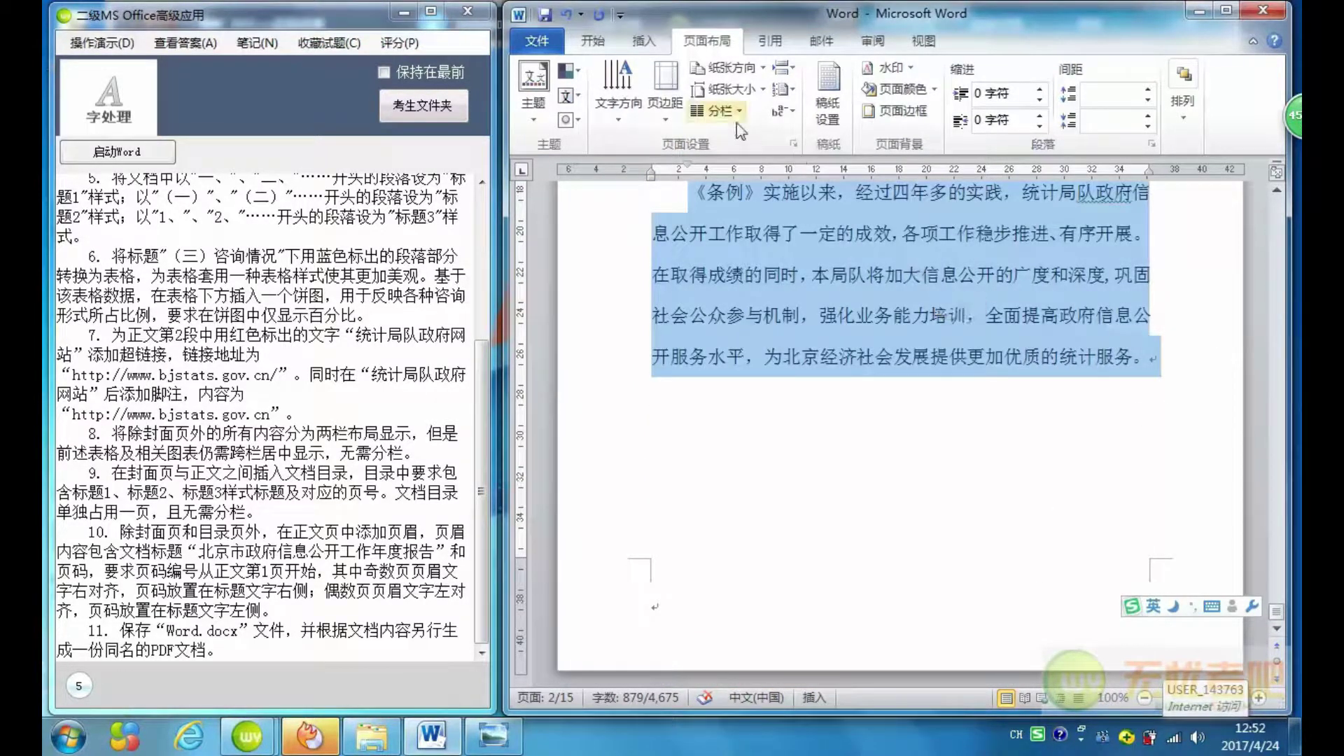
Format the text after the pie chart as Two columns and scroll back to the table.
{"action": "left_click", "coordinate": [716, 110]}
{"action": "left_click", "coordinate": [728, 189]}
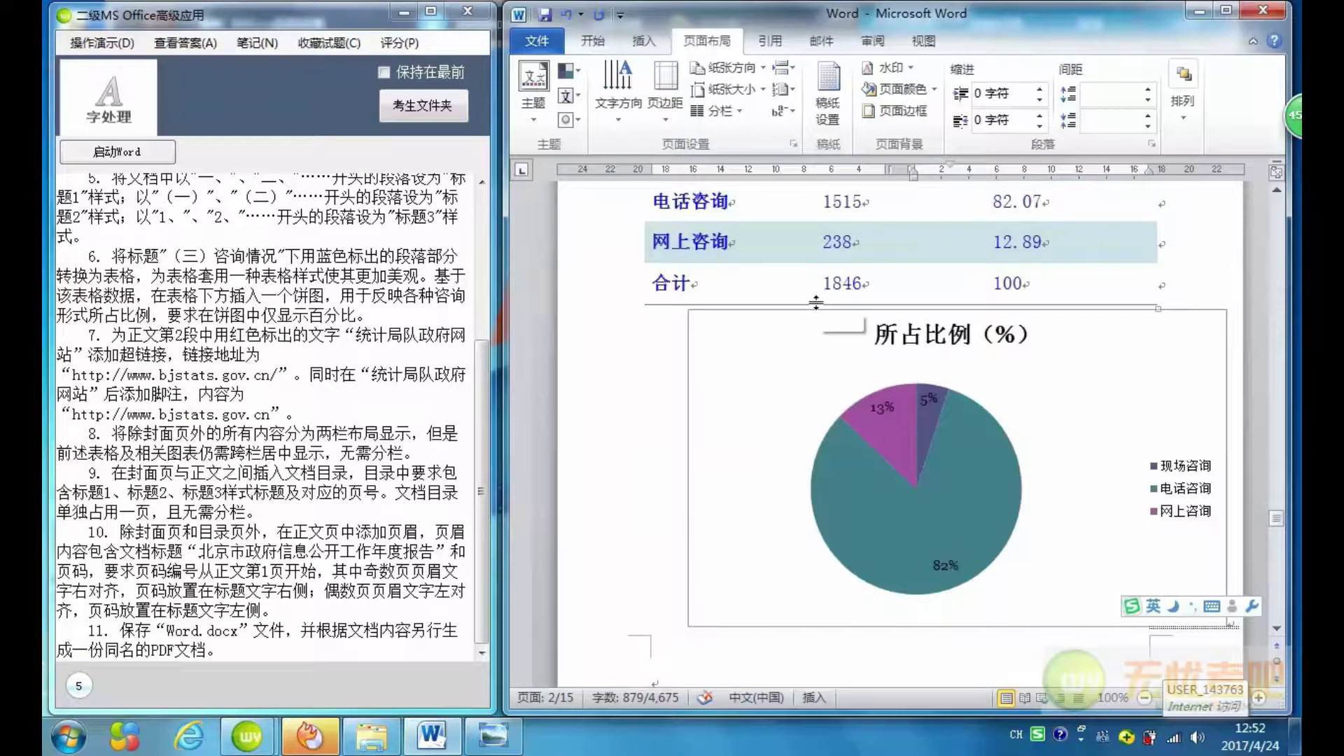
{"action": "scroll", "coordinate": [814, 305], "scroll_direction": "up", "scroll_amount": 3}
{"action": "scroll", "coordinate": [813, 305], "scroll_direction": "up", "scroll_amount": 1}
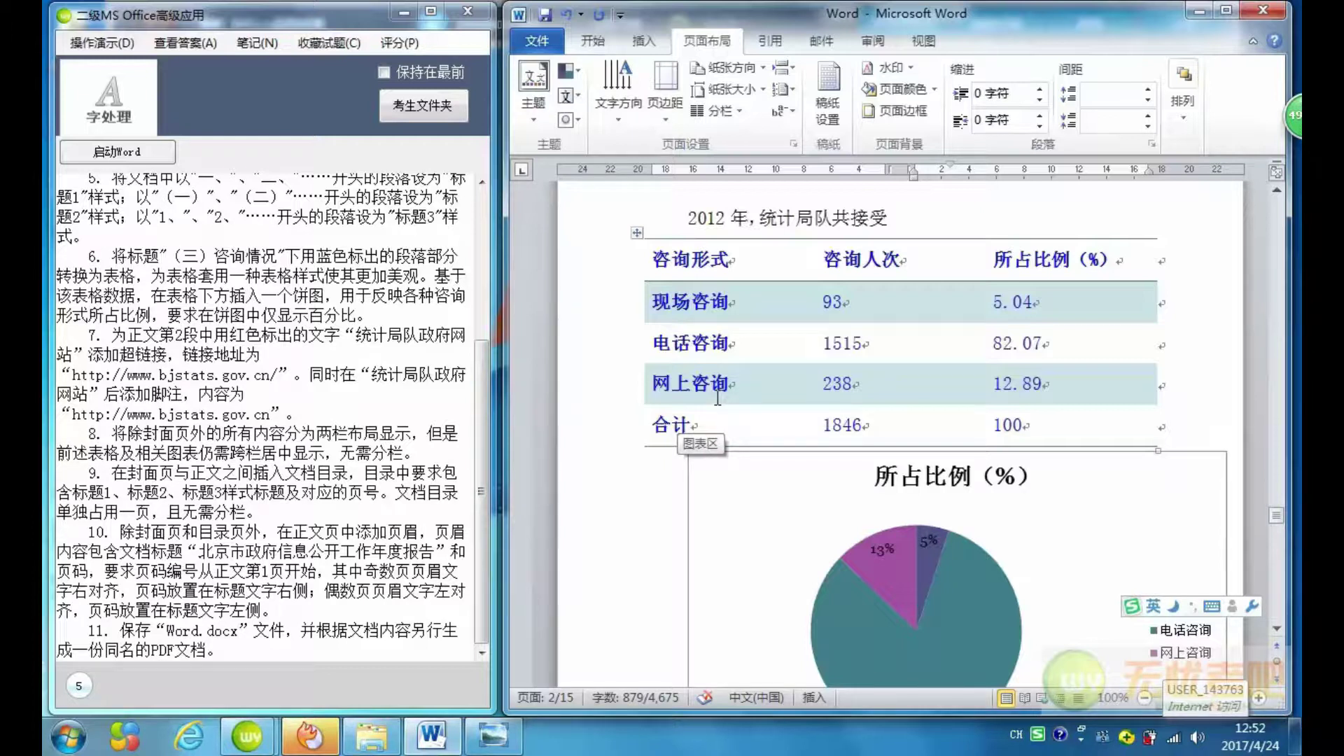
{"action": "scroll", "coordinate": [718, 398], "scroll_direction": "up", "scroll_amount": 1}
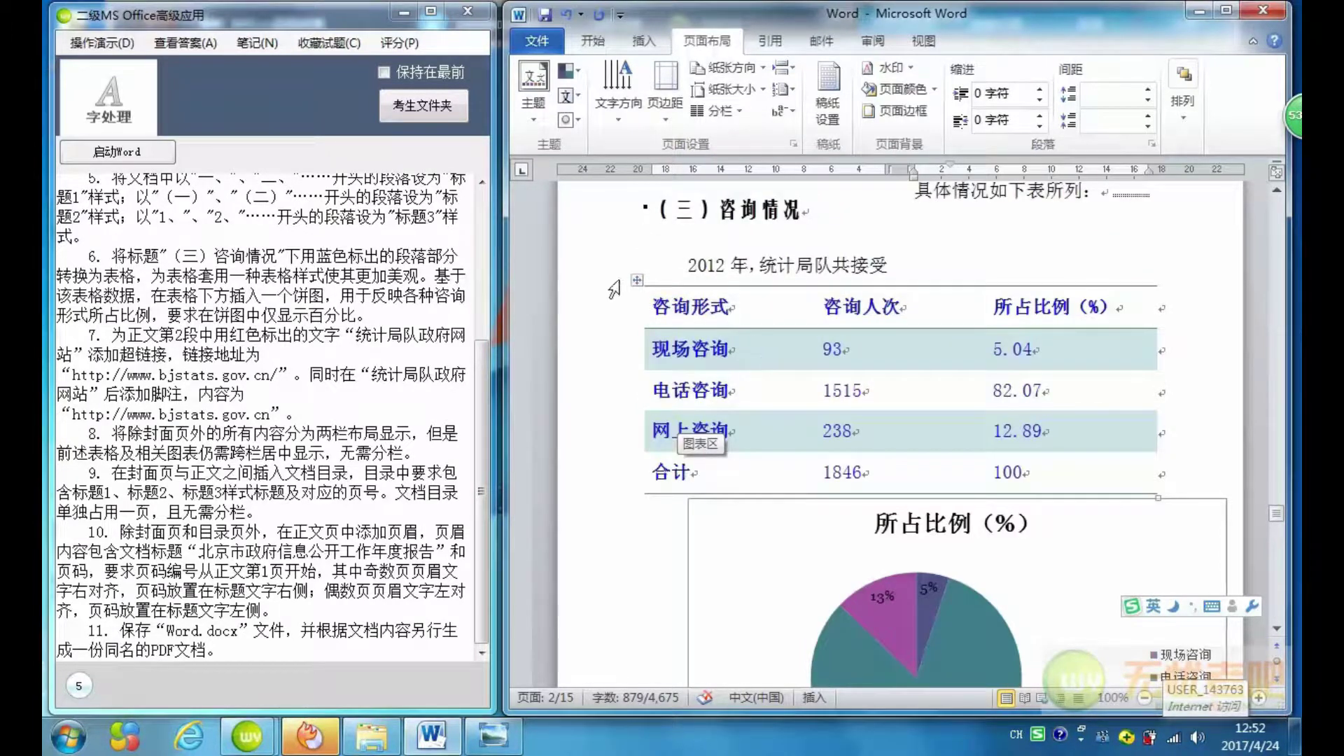
Center the consultation table on the page.
{"action": "left_click", "coordinate": [639, 277]}
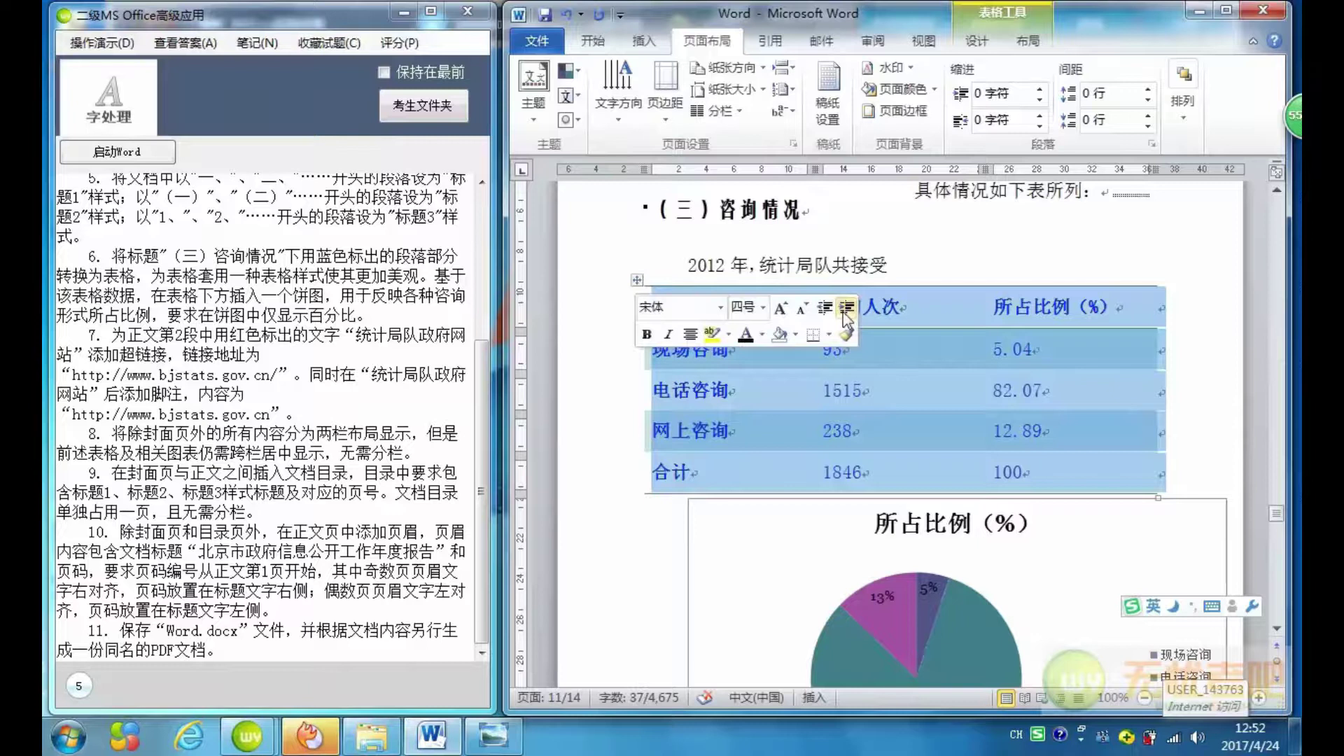
{"action": "left_click", "coordinate": [593, 41]}
{"action": "left_click", "coordinate": [865, 98]}
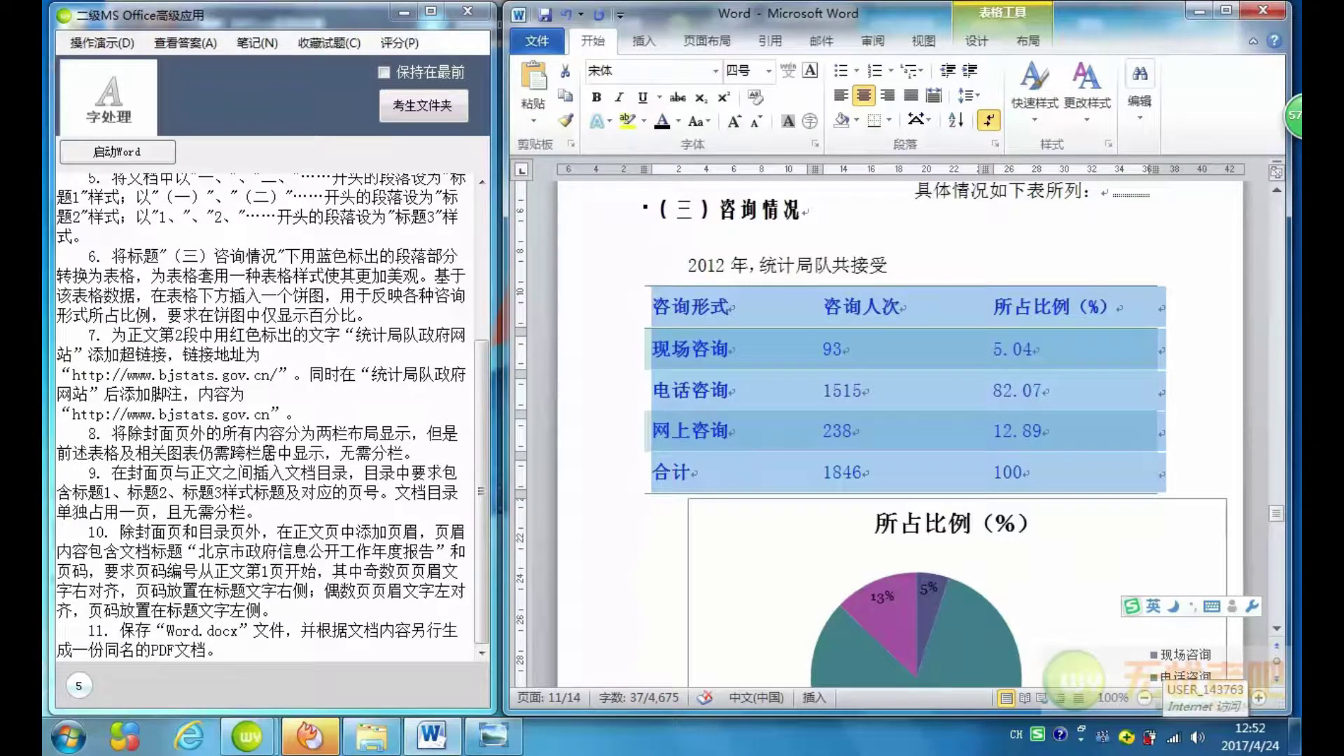
Center the pie chart and resize it narrower and taller to match the table.
{"action": "scroll", "coordinate": [852, 402], "scroll_direction": "down", "scroll_amount": 4}
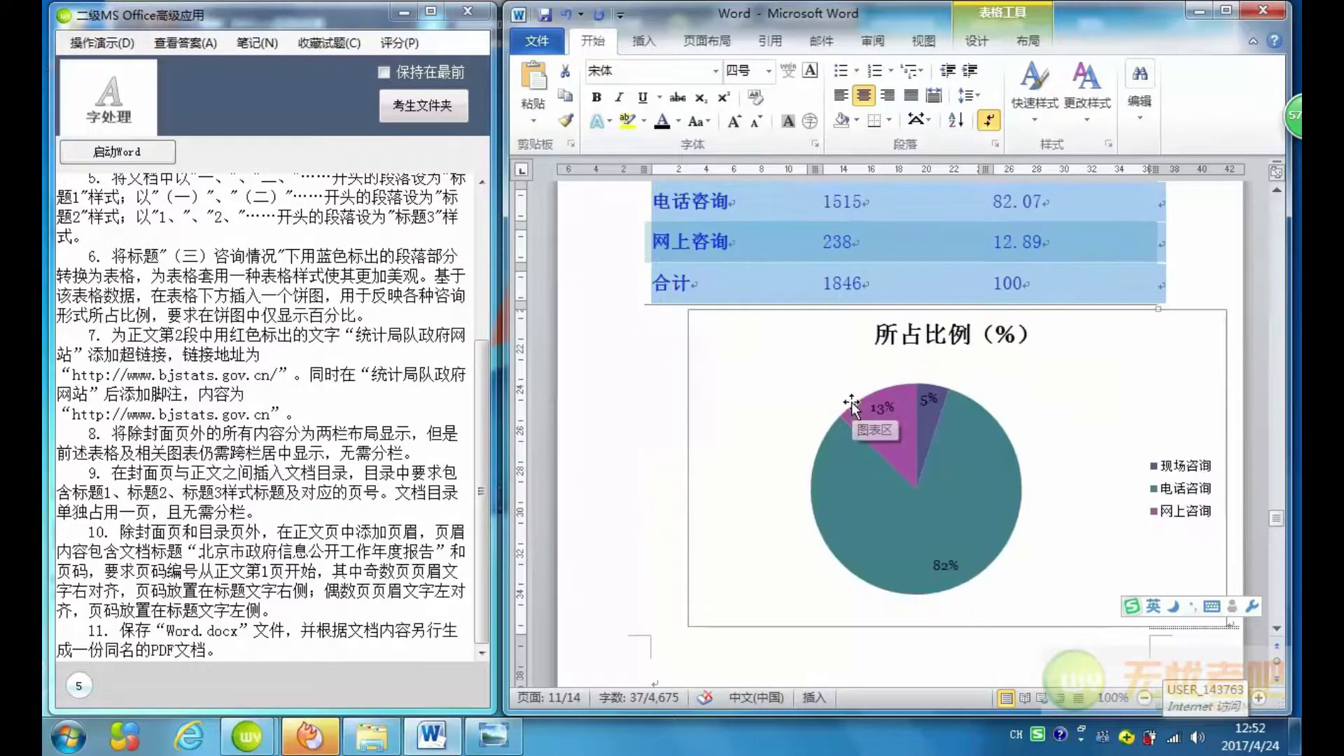
{"action": "left_click", "coordinate": [796, 352]}
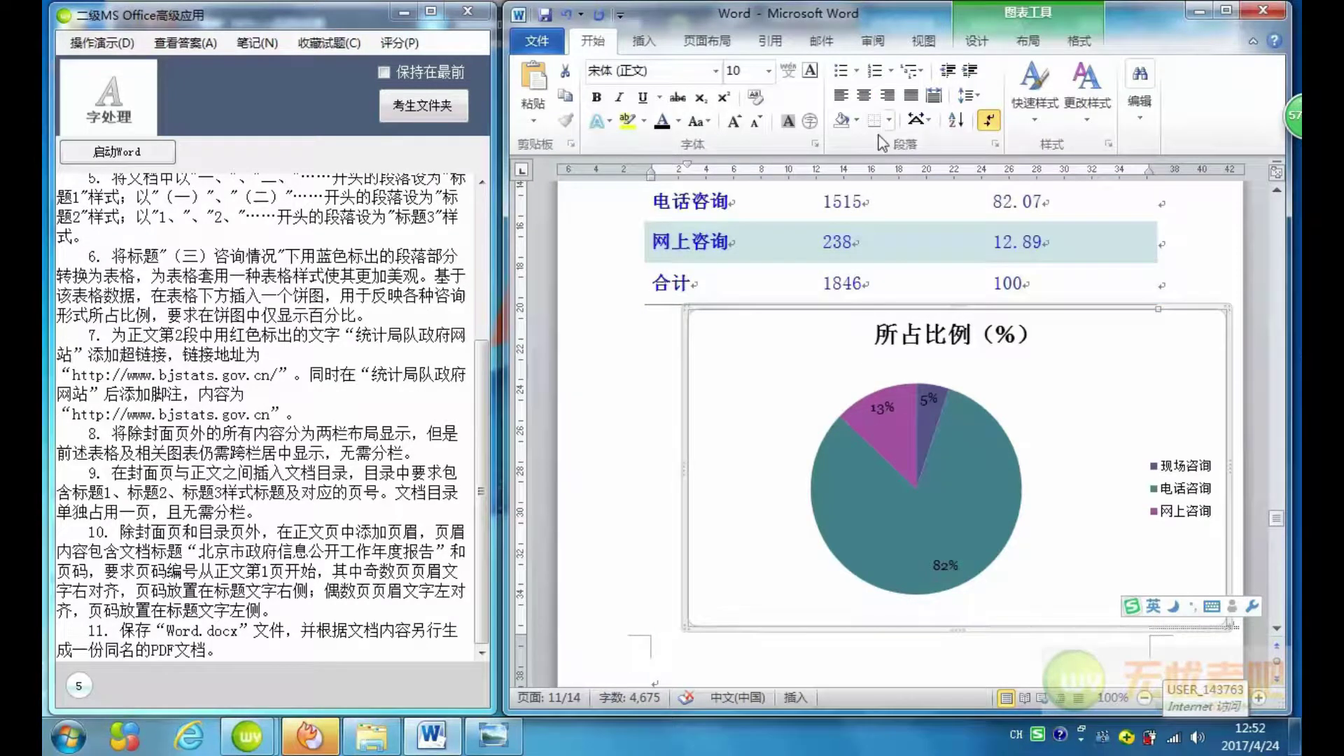
{"action": "left_click", "coordinate": [865, 96]}
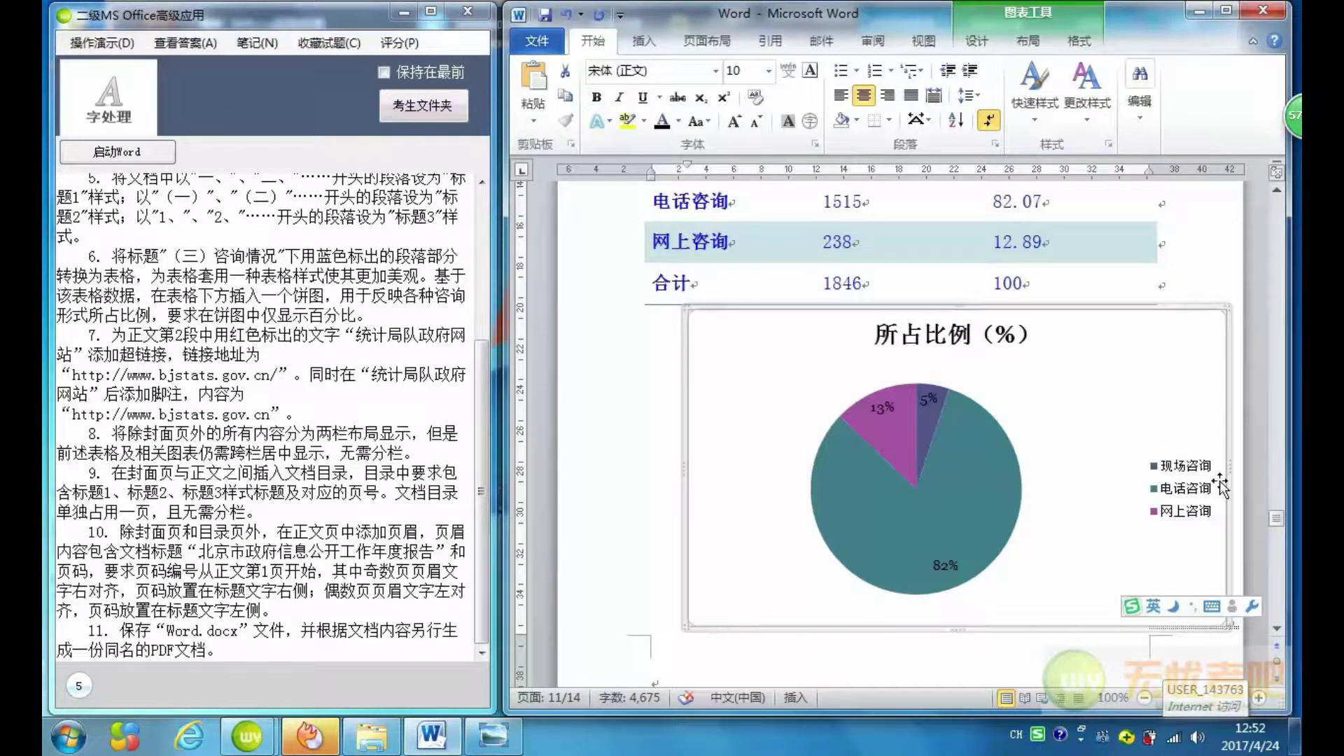
{"action": "left_click_drag", "start_coordinate": [1230, 465], "coordinate": [1149, 456]}
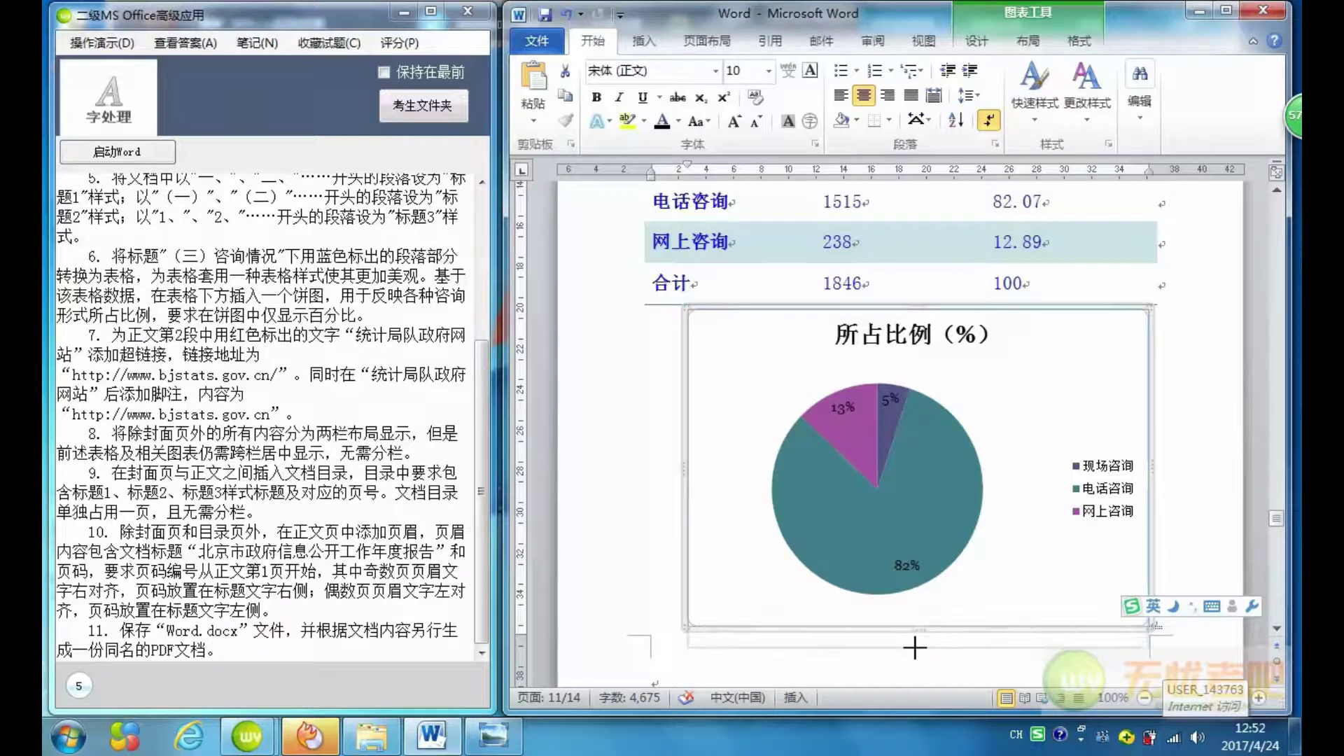
{"action": "left_click_drag", "start_coordinate": [914, 627], "coordinate": [908, 639]}
Undo the last change and place the cursor before 本报告 at the start of the page-2 body.
{"action": "key", "text": "ctrl+z"}
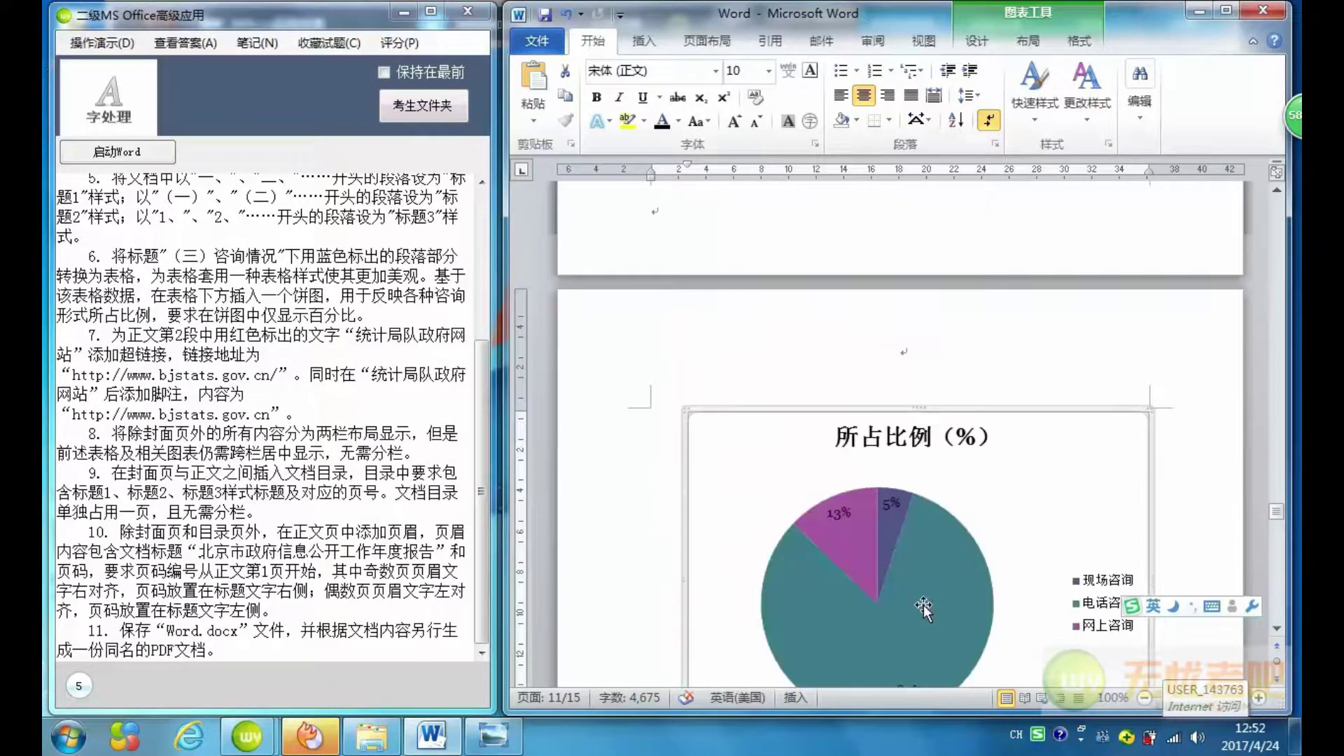
{"action": "scroll", "coordinate": [945, 397], "scroll_direction": "down", "scroll_amount": 5}
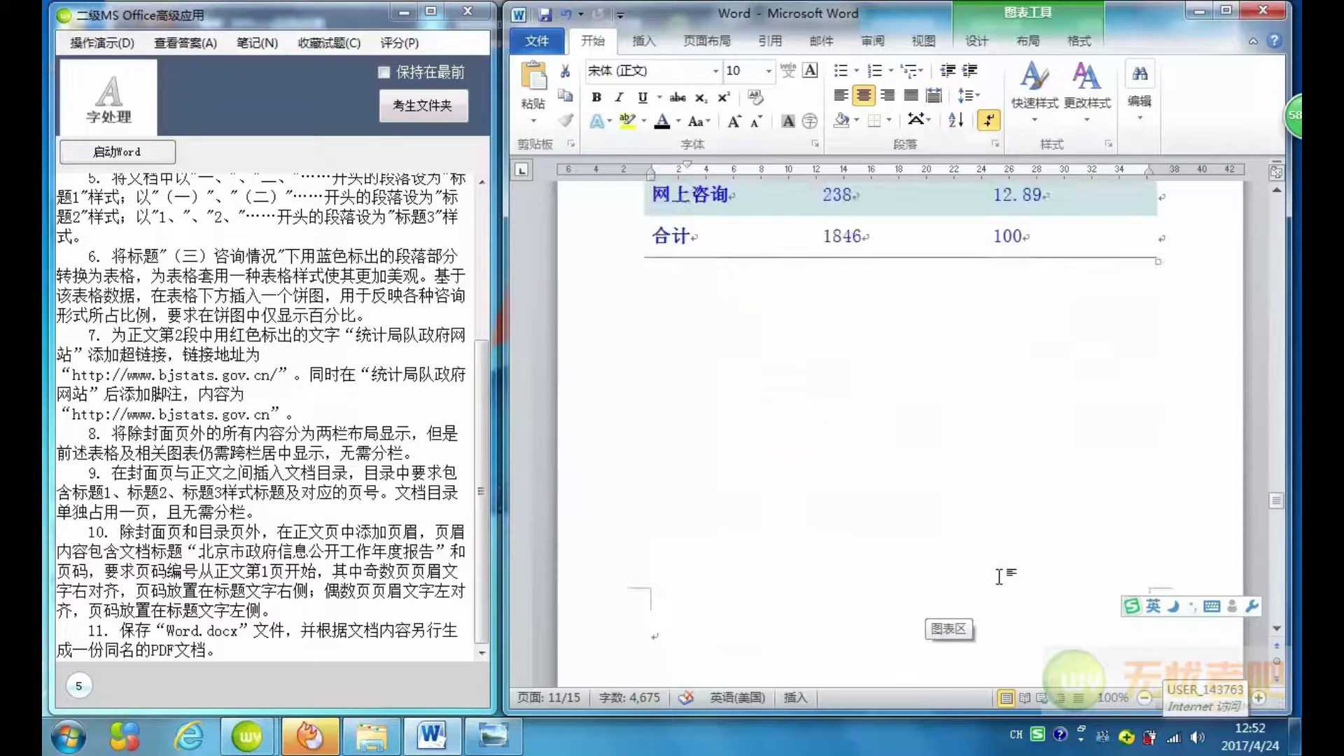
{"action": "scroll", "coordinate": [966, 491], "scroll_direction": "down", "scroll_amount": 5}
{"action": "mouse_move", "coordinate": [976, 560]}
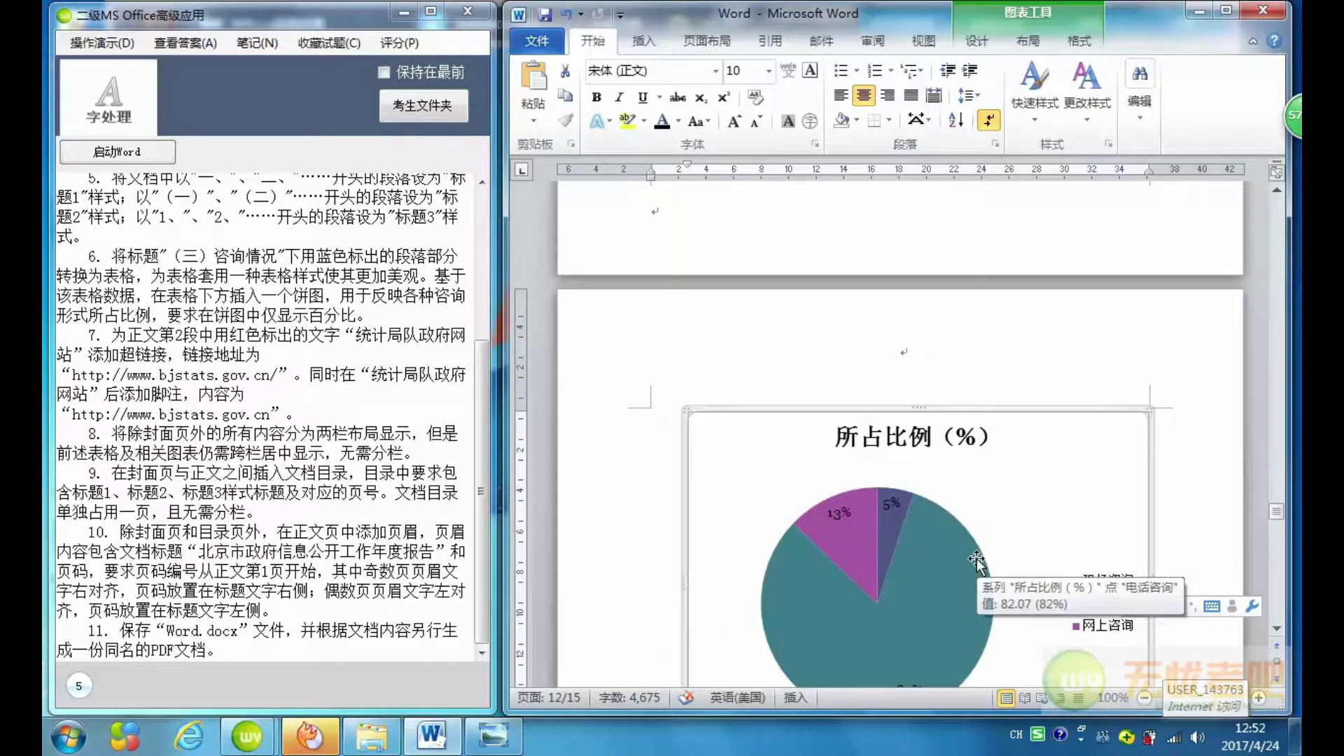
{"action": "scroll", "coordinate": [977, 560], "scroll_direction": "up", "scroll_amount": 5}
{"action": "scroll", "coordinate": [976, 560], "scroll_direction": "up", "scroll_amount": 3}
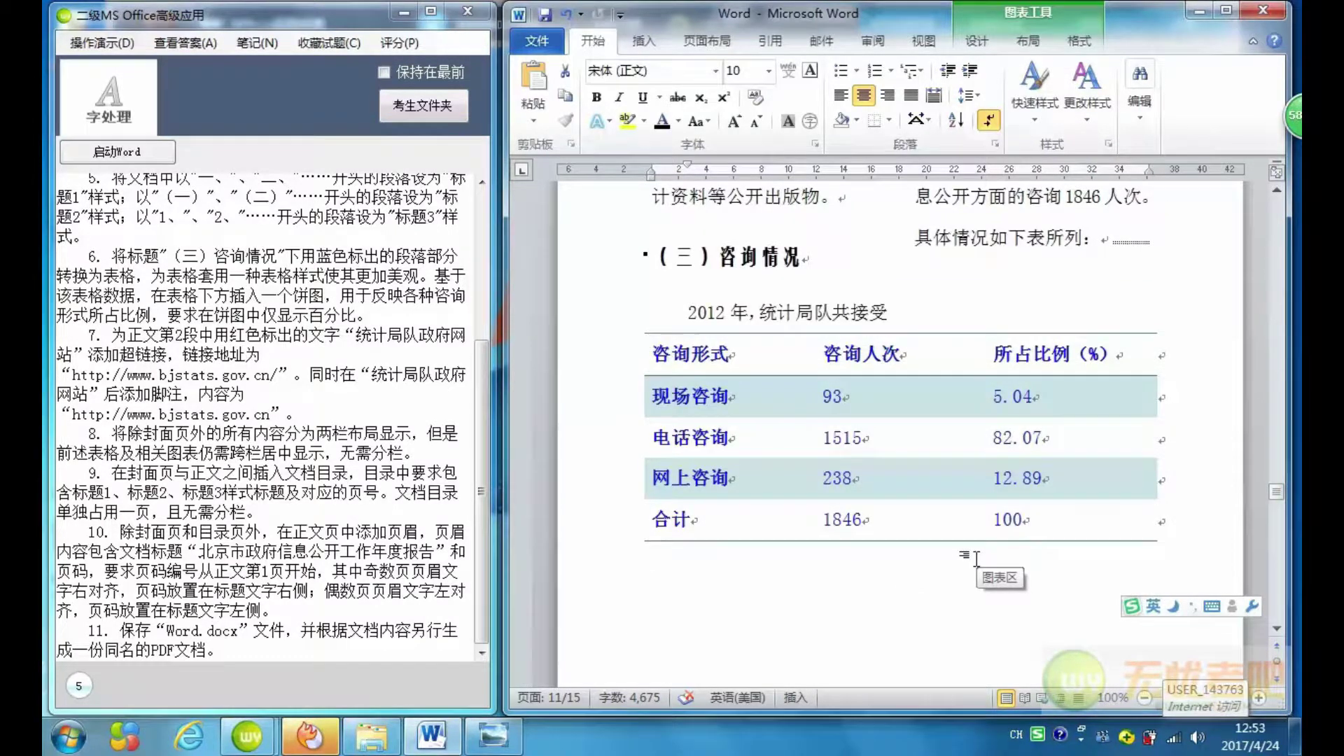
{"action": "scroll", "coordinate": [977, 558], "scroll_direction": "down", "scroll_amount": 3}
{"action": "scroll", "coordinate": [976, 560], "scroll_direction": "down", "scroll_amount": 4}
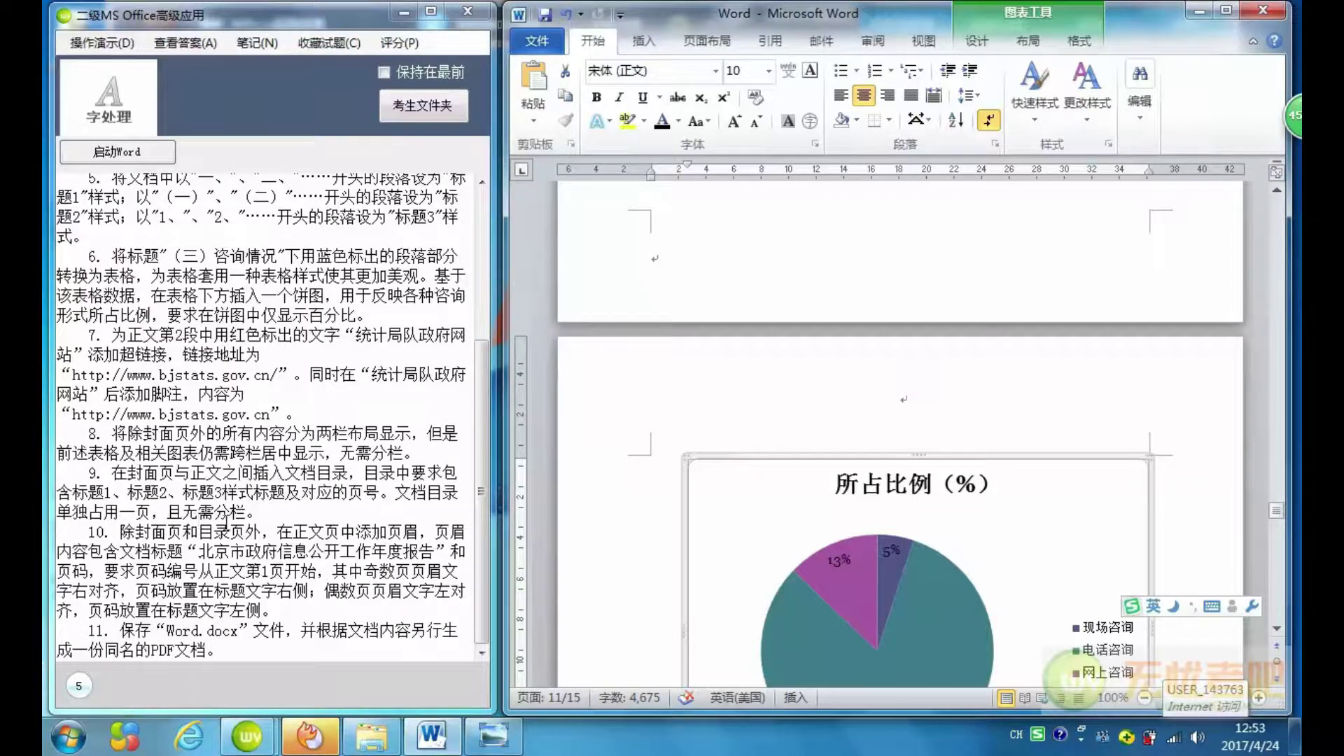
{"action": "left_click_drag", "start_coordinate": [1277, 511], "coordinate": [1283, 235]}
{"action": "left_click", "coordinate": [688, 341]}
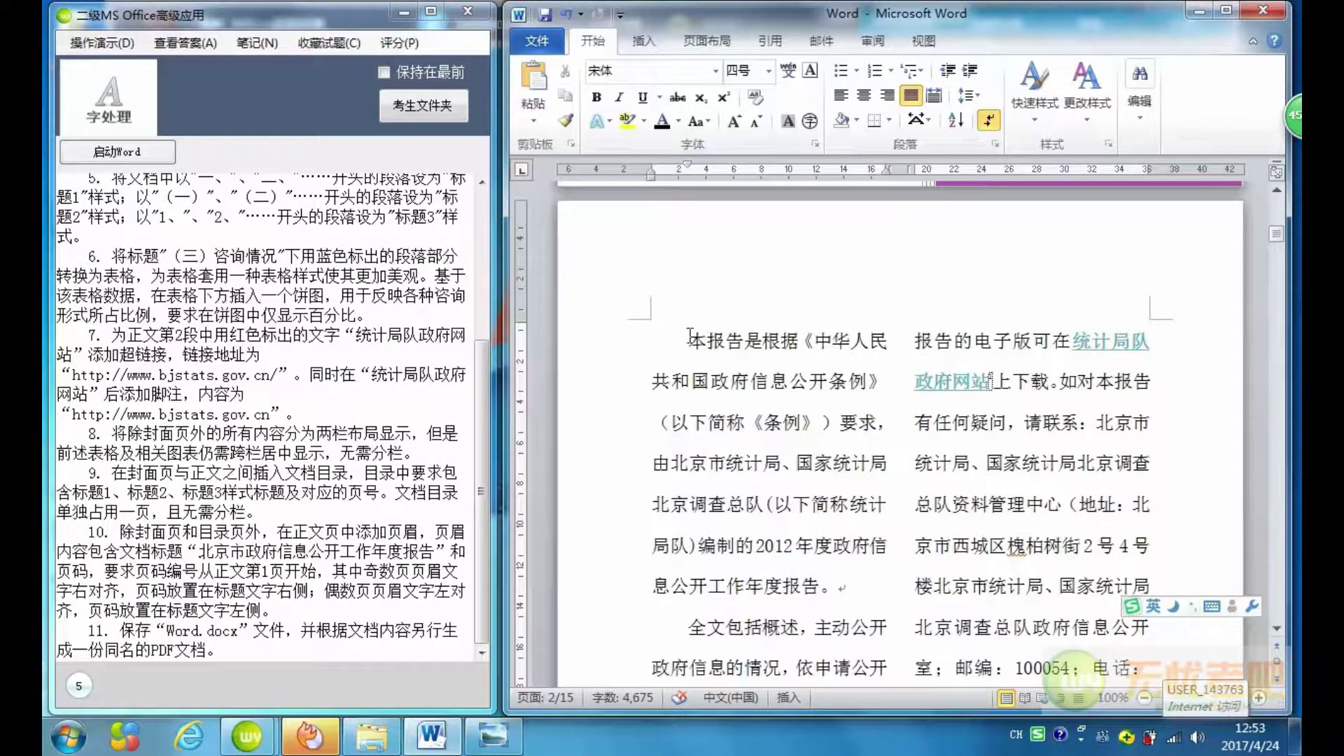
Insert a Next Page section break before the body and return to the new blank page.
{"action": "left_click", "coordinate": [709, 42]}
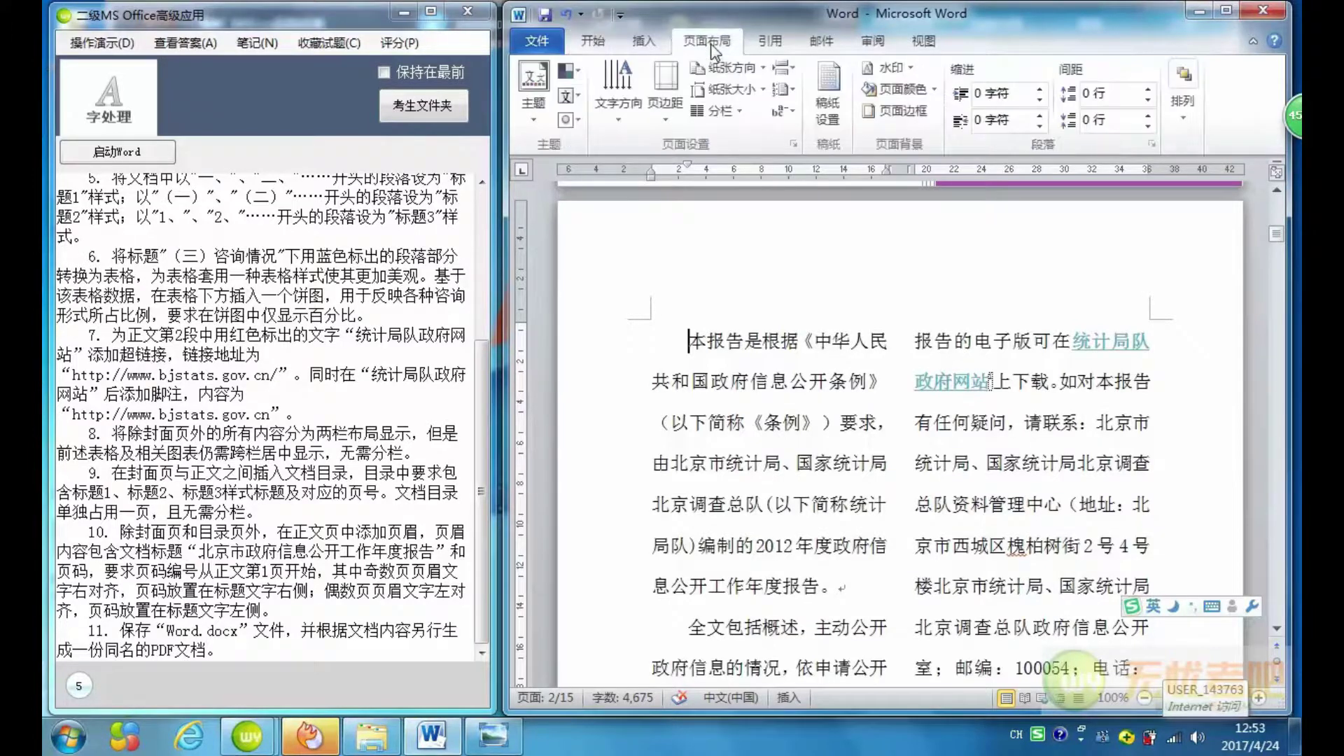
{"action": "left_click", "coordinate": [784, 68]}
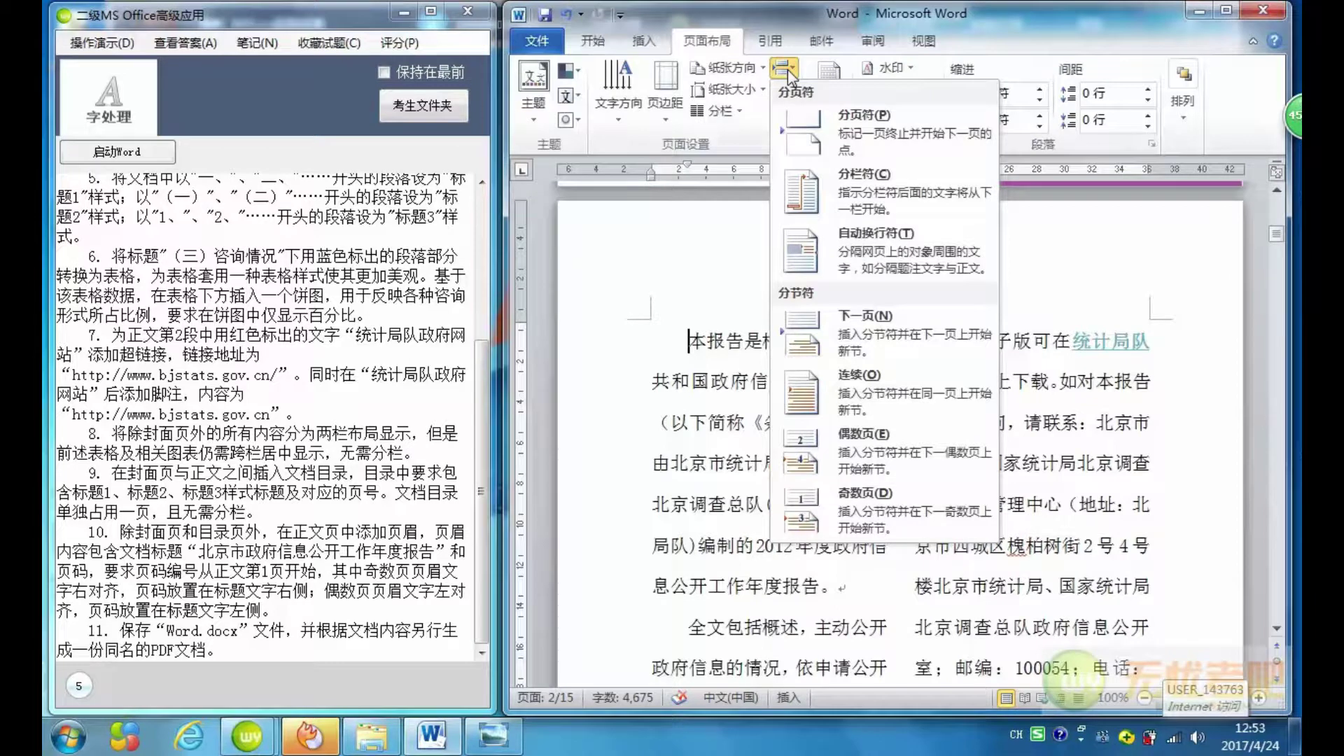
{"action": "left_click", "coordinate": [869, 340]}
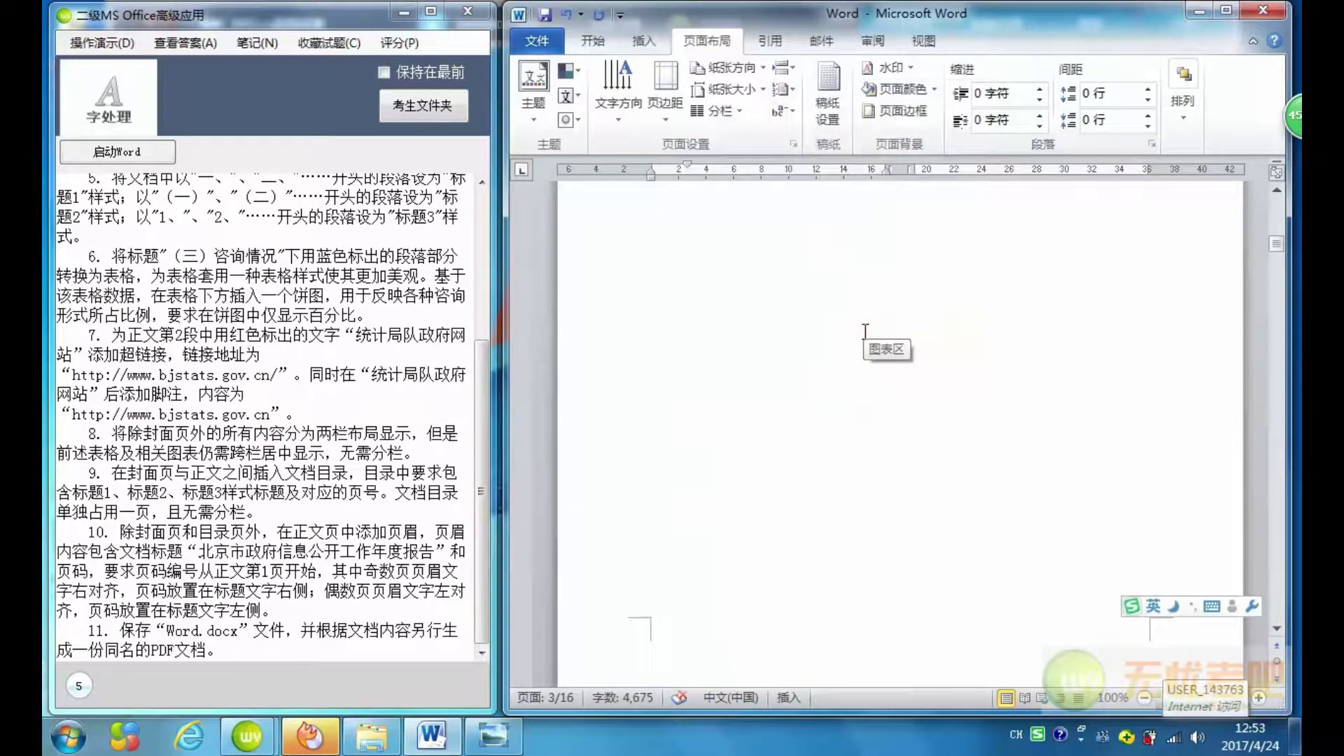
{"action": "key", "text": "Left"}
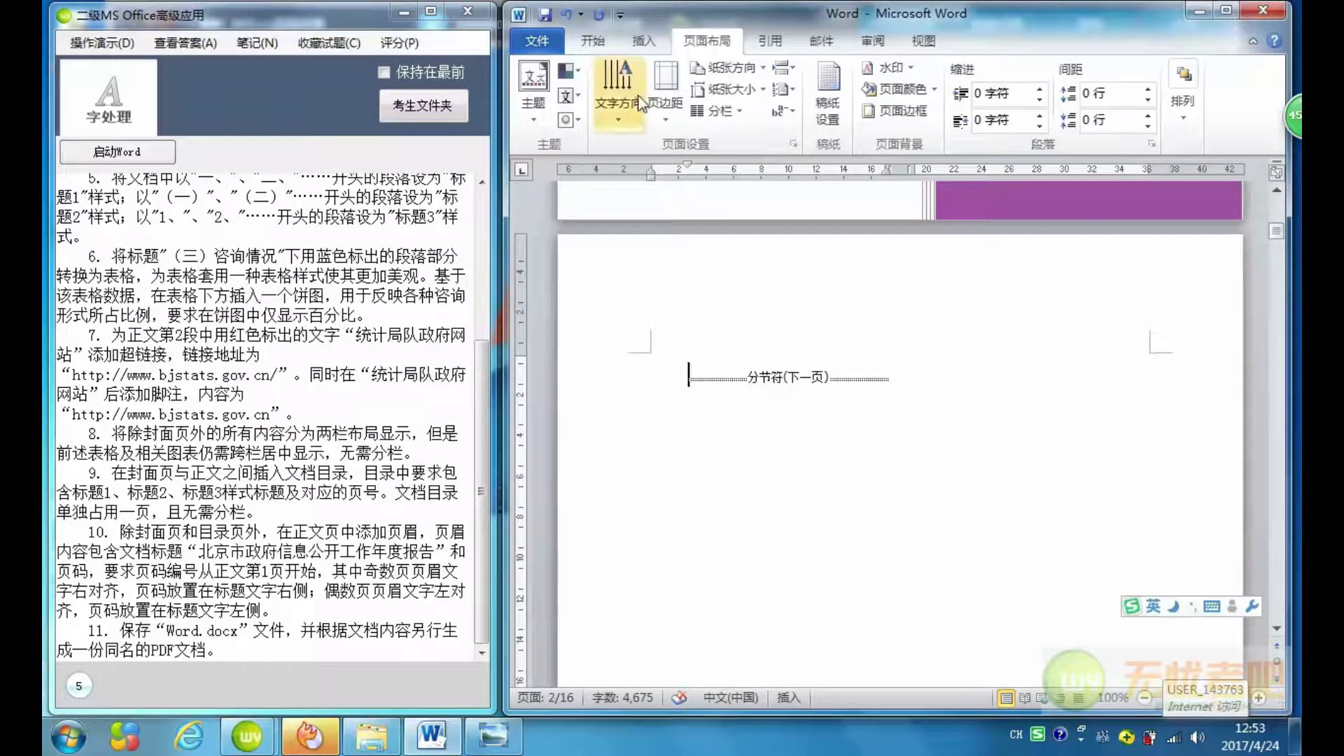
Insert a custom three-level table of contents with right-aligned page numbers, then select it.
{"action": "left_click", "coordinate": [769, 43]}
{"action": "left_click", "coordinate": [533, 98]}
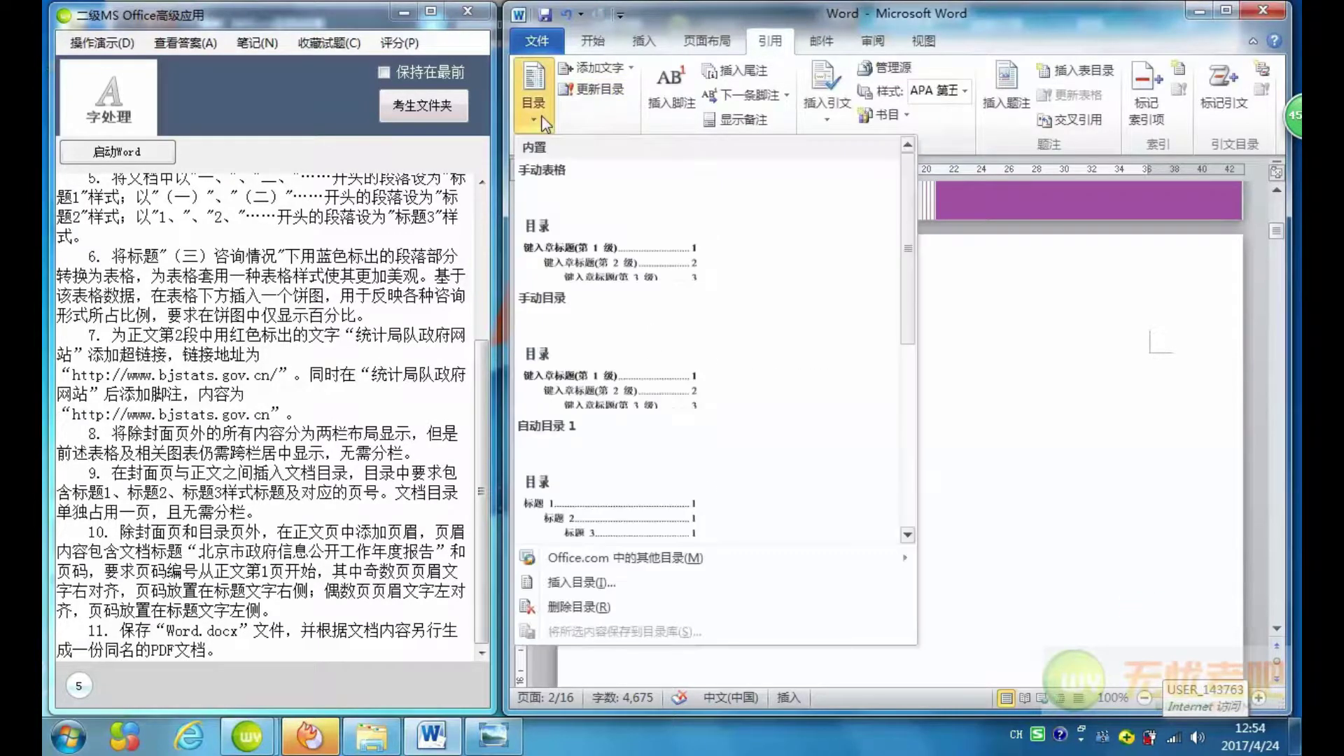
{"action": "left_click", "coordinate": [576, 583]}
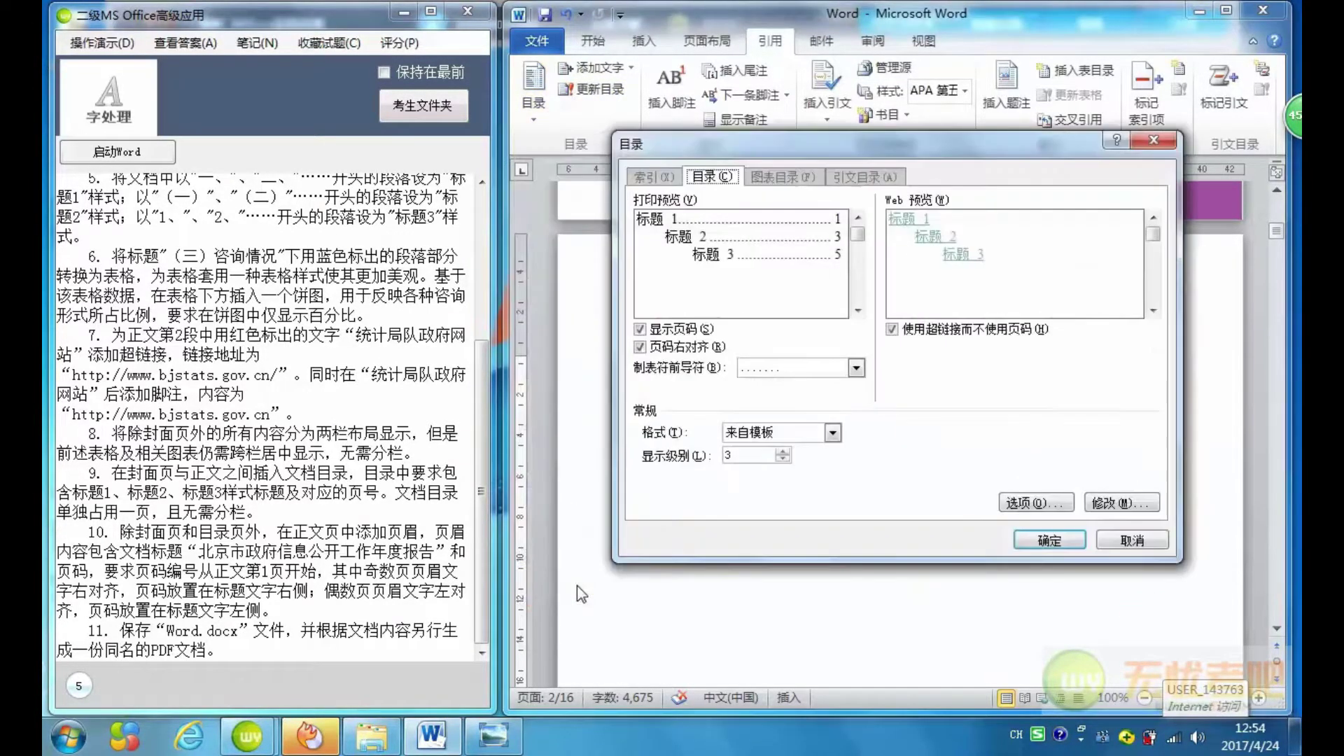
{"action": "left_click", "coordinate": [639, 346]}
{"action": "left_click", "coordinate": [640, 347]}
{"action": "left_click", "coordinate": [1025, 507]}
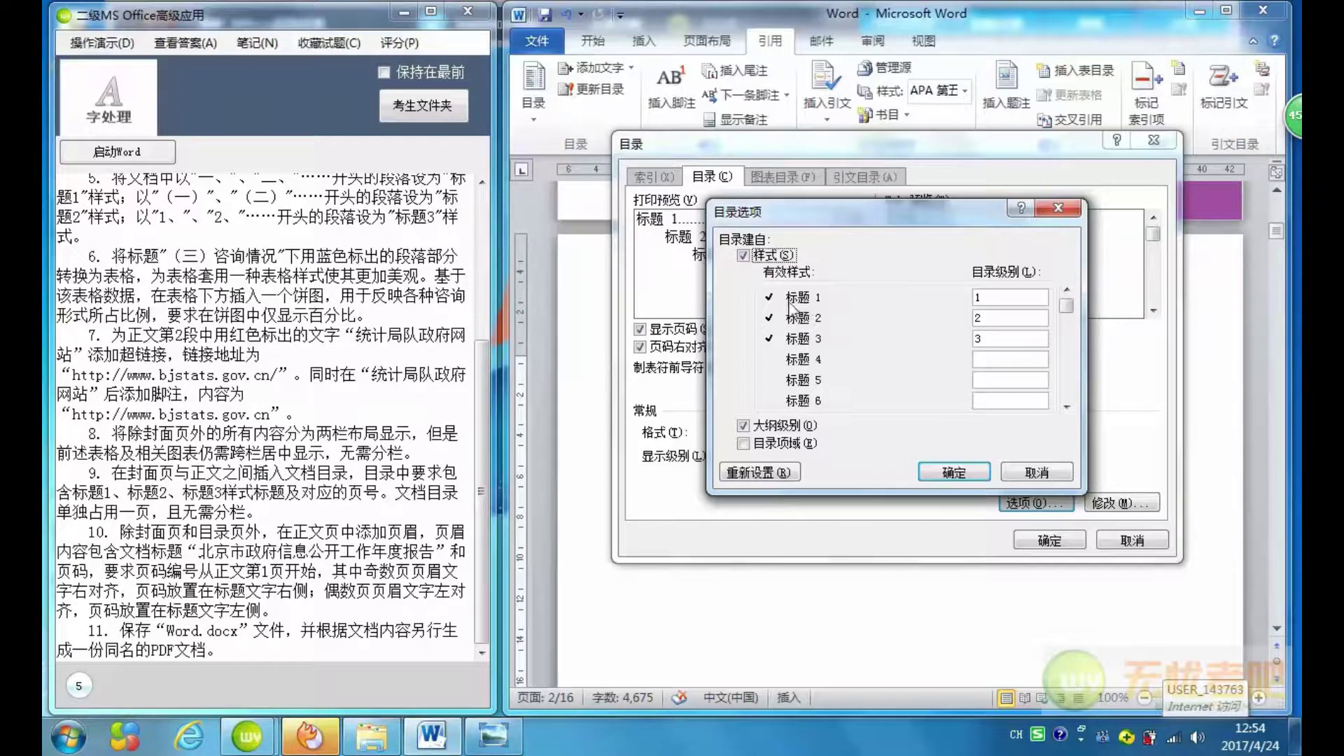
{"action": "left_click", "coordinate": [952, 474]}
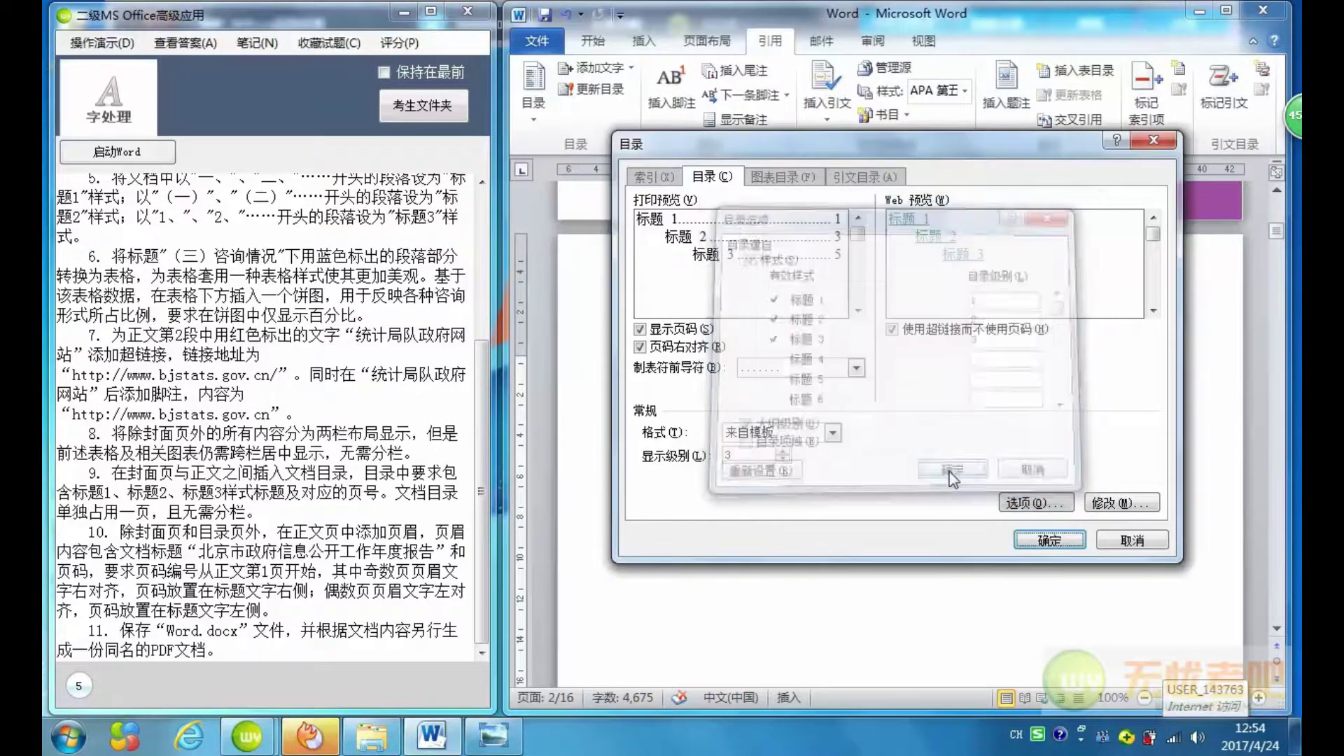
{"action": "left_click", "coordinate": [1049, 540]}
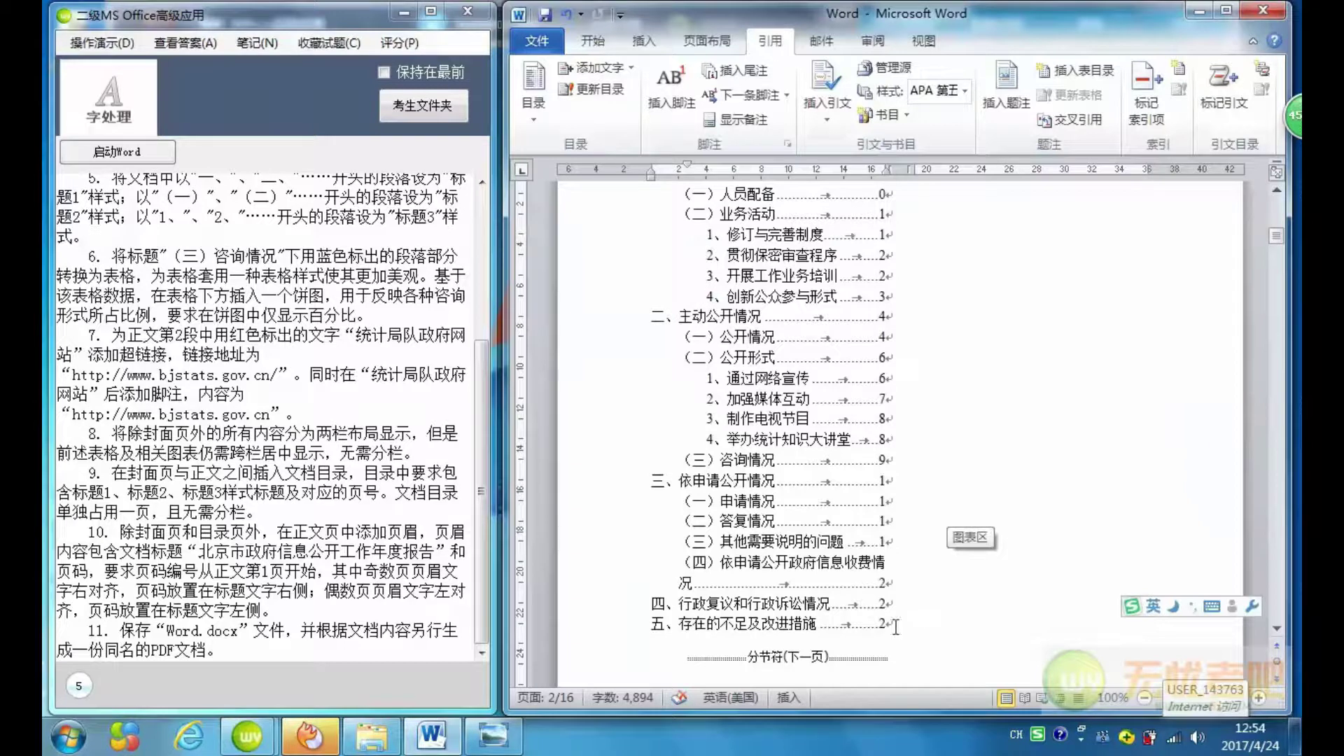
{"action": "left_click", "coordinate": [894, 628]}
{"action": "mouse_move", "coordinate": [892, 627]}
{"action": "left_mouse_down"}
{"action": "mouse_move", "coordinate": [628, 239]}
{"action": "mouse_move", "coordinate": [624, 309]}
{"action": "left_mouse_up"}
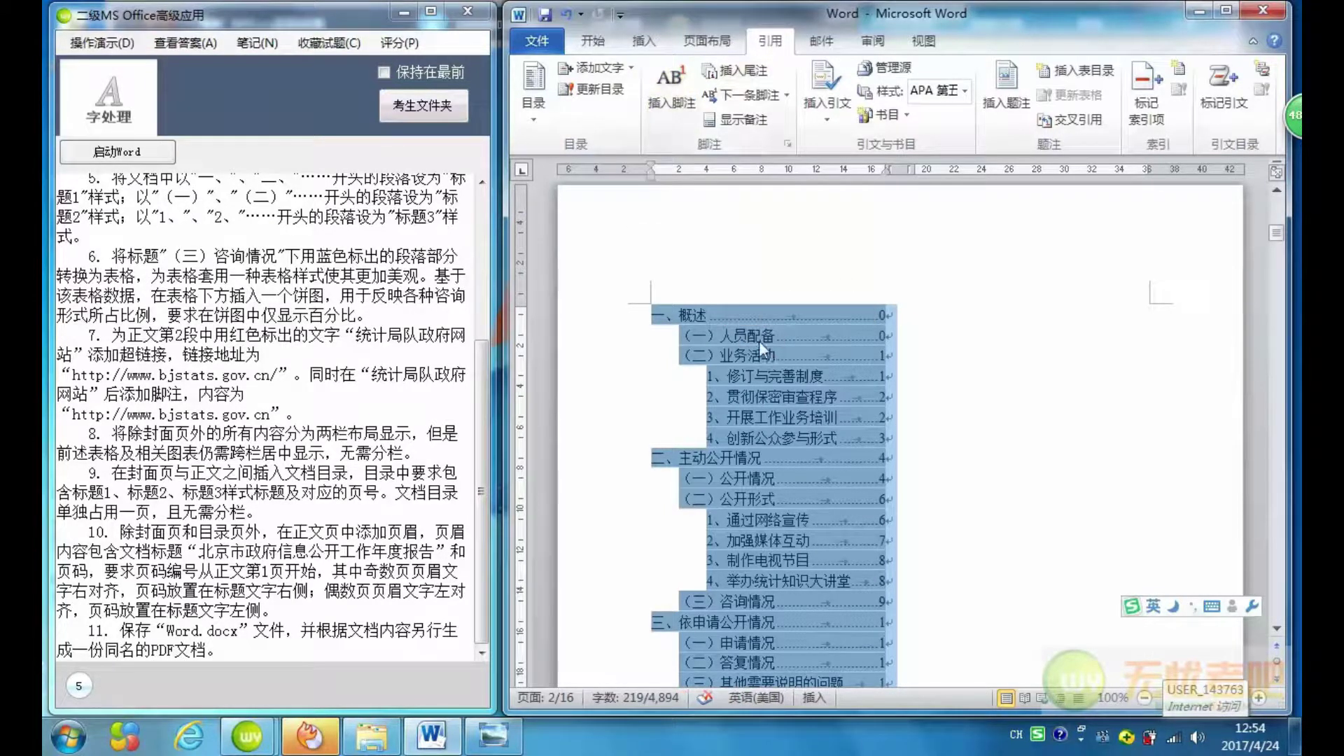
Set the selected table of contents to one column.
{"action": "left_click", "coordinate": [709, 42]}
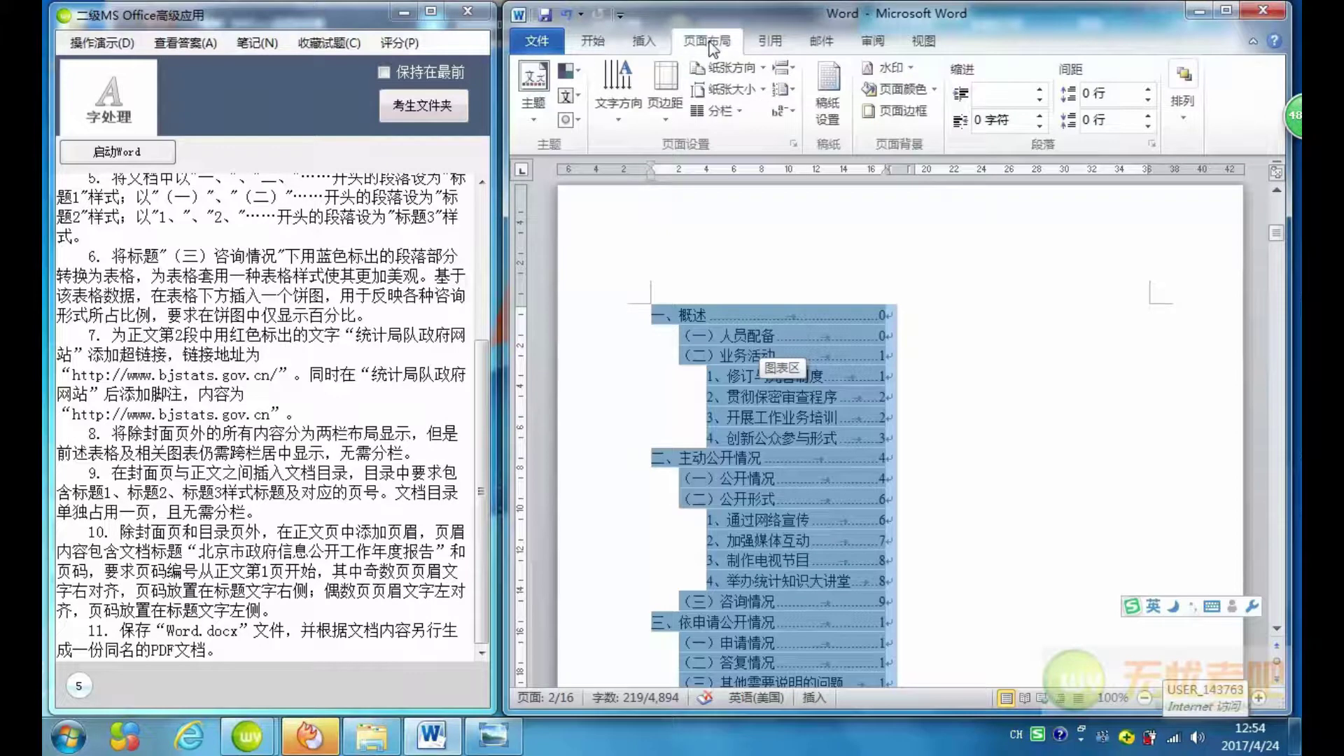
{"action": "left_click", "coordinate": [714, 111]}
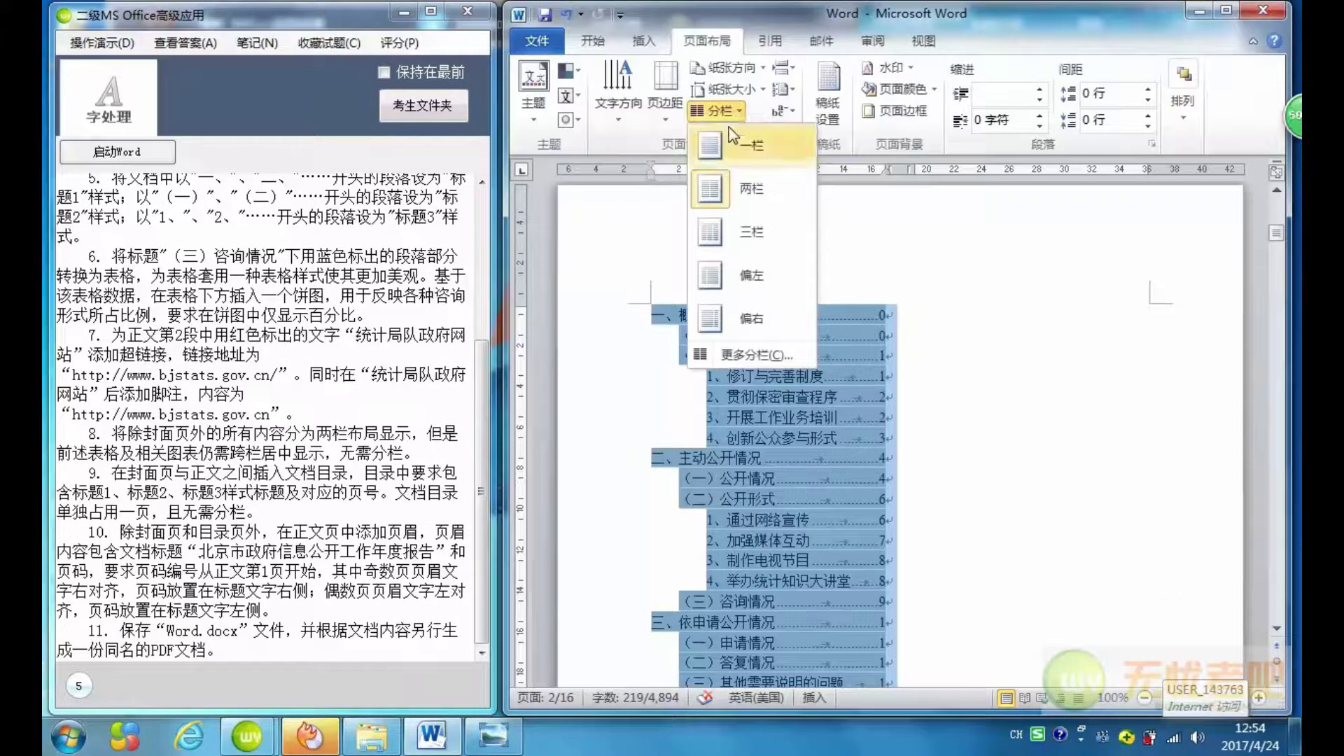
{"action": "left_click", "coordinate": [713, 145]}
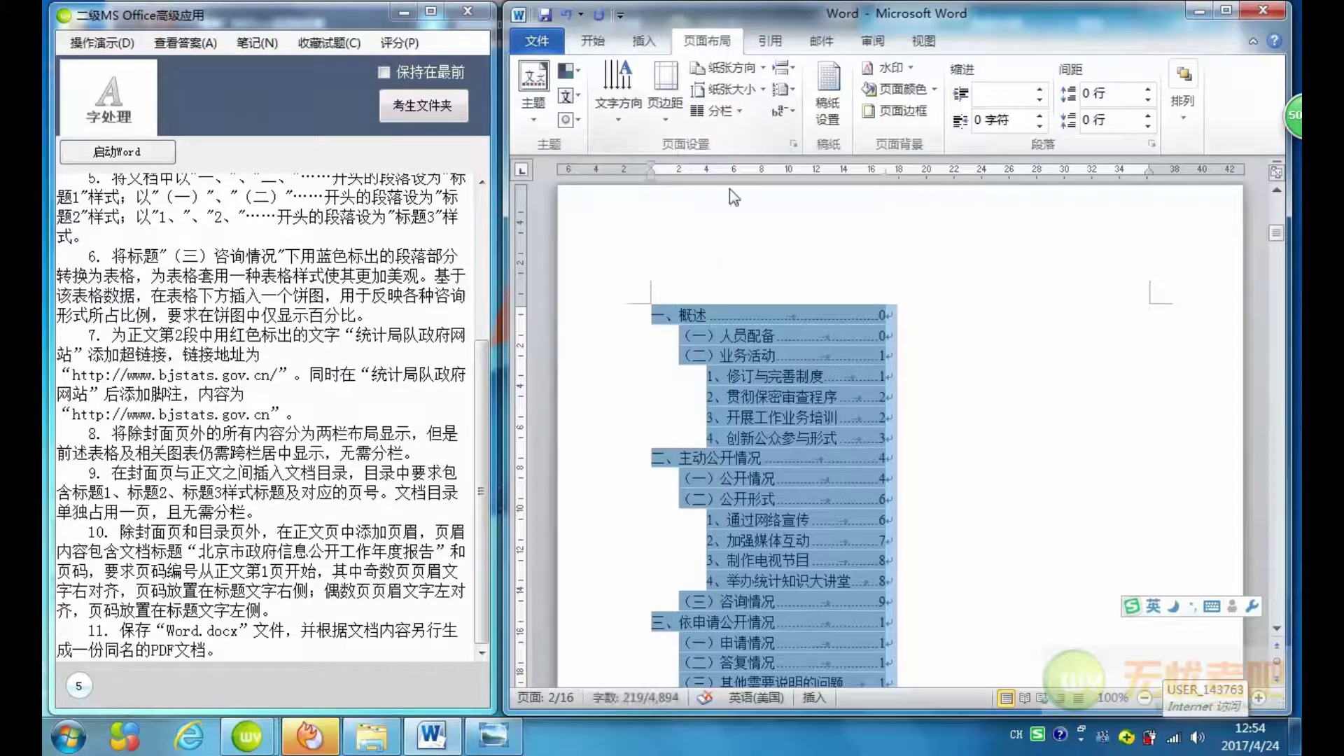
Update the entire table of contents so entries span the full page width.
{"action": "right_click", "coordinate": [791, 334]}
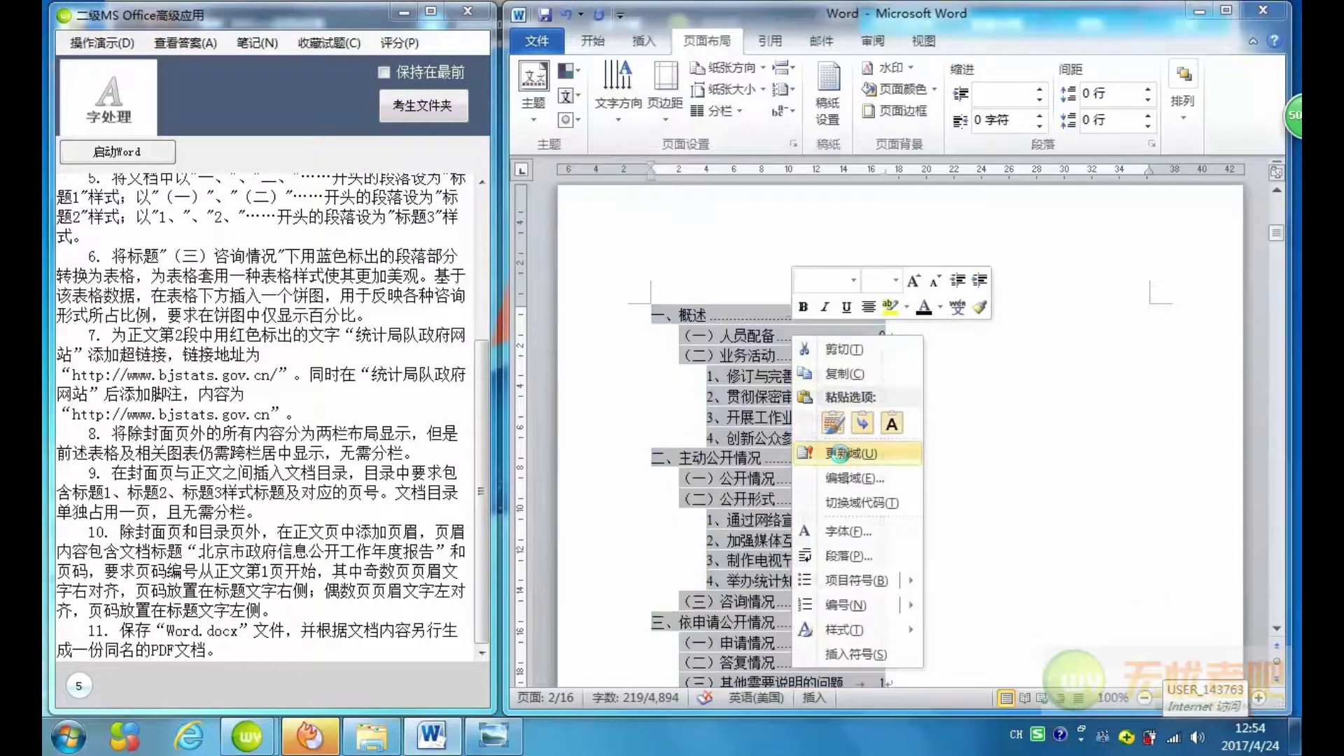
{"action": "left_click", "coordinate": [846, 453]}
{"action": "left_click", "coordinate": [809, 359]}
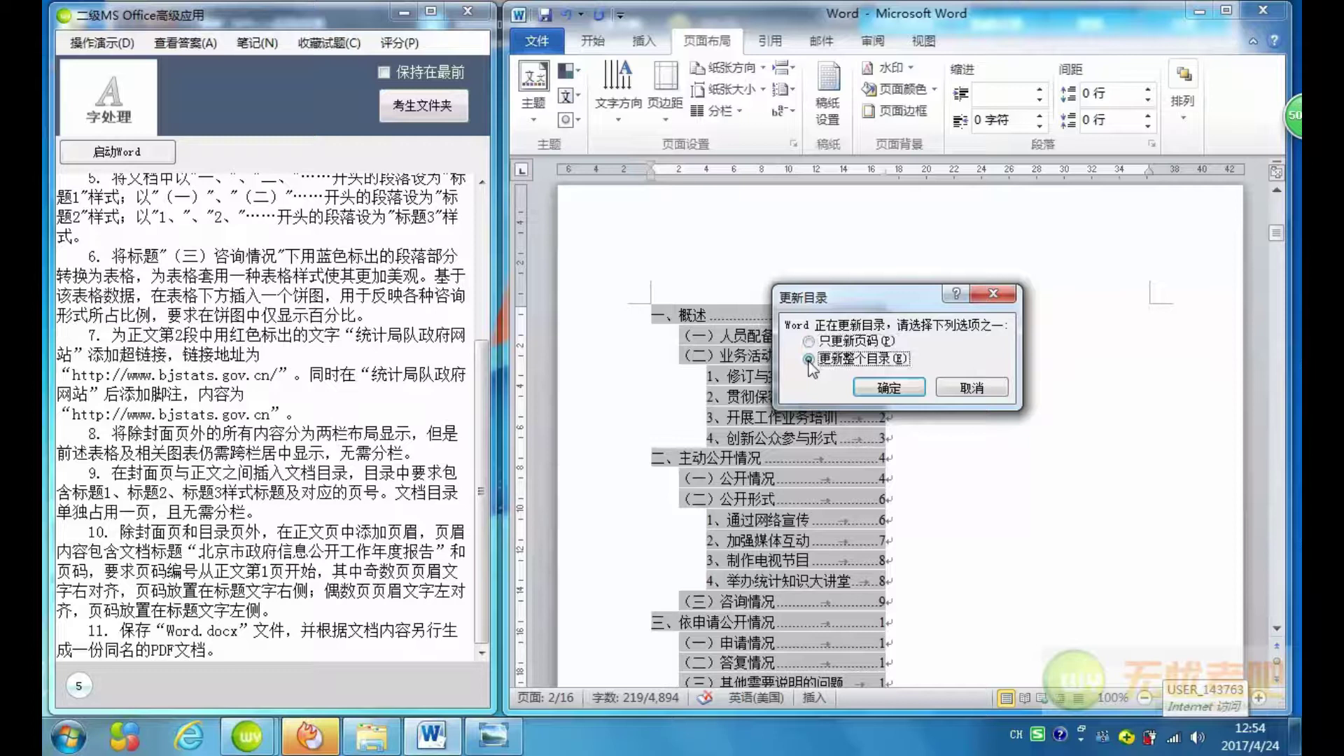
{"action": "left_click", "coordinate": [888, 385]}
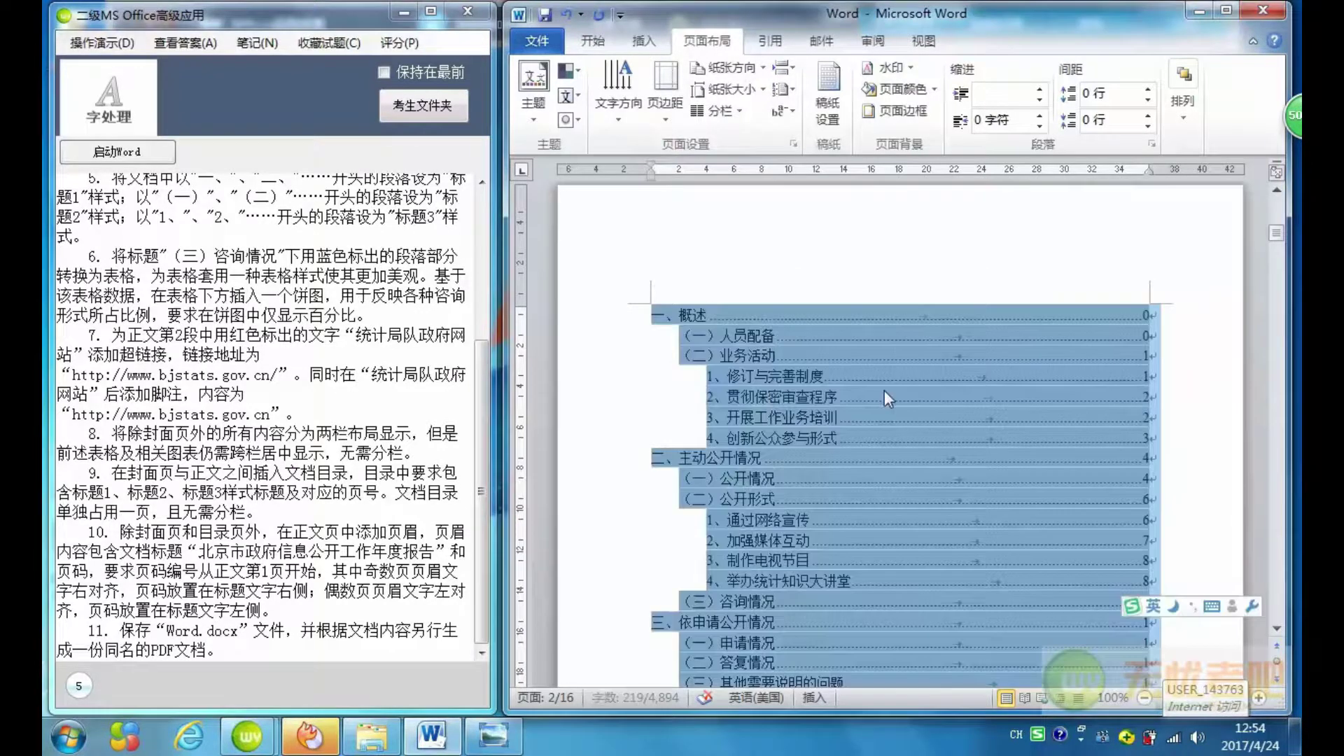
{"action": "scroll", "coordinate": [964, 426], "scroll_direction": "down", "scroll_amount": 3}
{"action": "scroll", "coordinate": [964, 426], "scroll_direction": "down", "scroll_amount": 2}
{"action": "scroll", "coordinate": [963, 426], "scroll_direction": "up", "scroll_amount": 4}
{"action": "scroll", "coordinate": [963, 426], "scroll_direction": "up", "scroll_amount": 3}
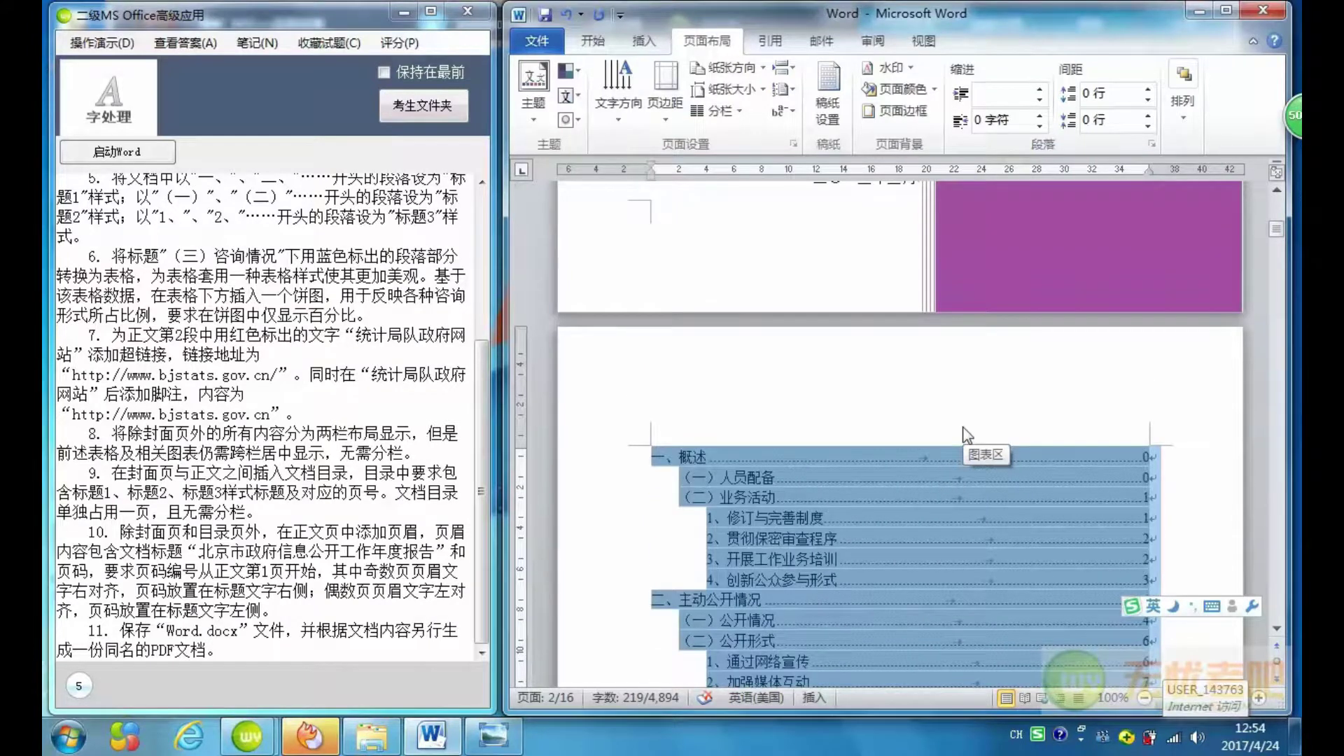
{"action": "scroll", "coordinate": [963, 426], "scroll_direction": "down", "scroll_amount": 3}
{"action": "scroll", "coordinate": [964, 426], "scroll_direction": "down", "scroll_amount": 3}
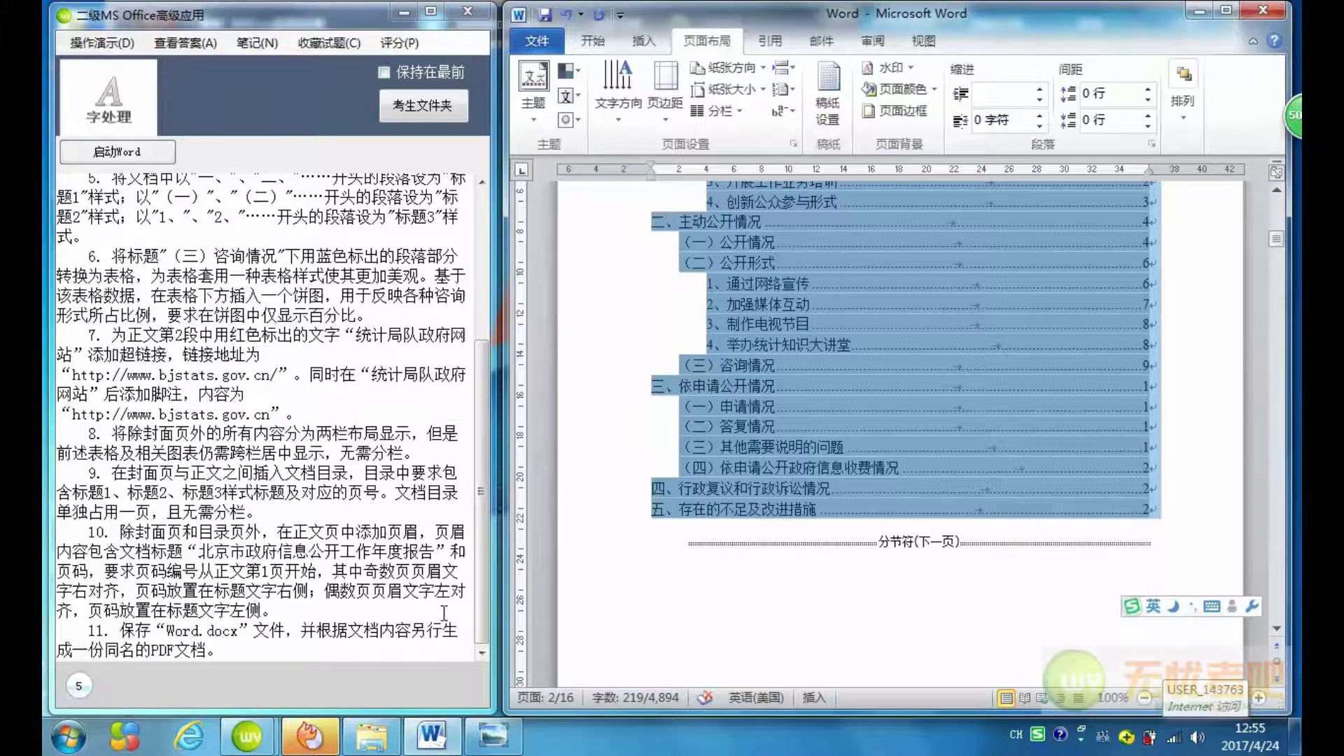
Insert a Blank header at the start of the first body page (page 3).
{"action": "left_click", "coordinate": [740, 543]}
{"action": "scroll", "coordinate": [740, 542], "scroll_direction": "down", "scroll_amount": 5}
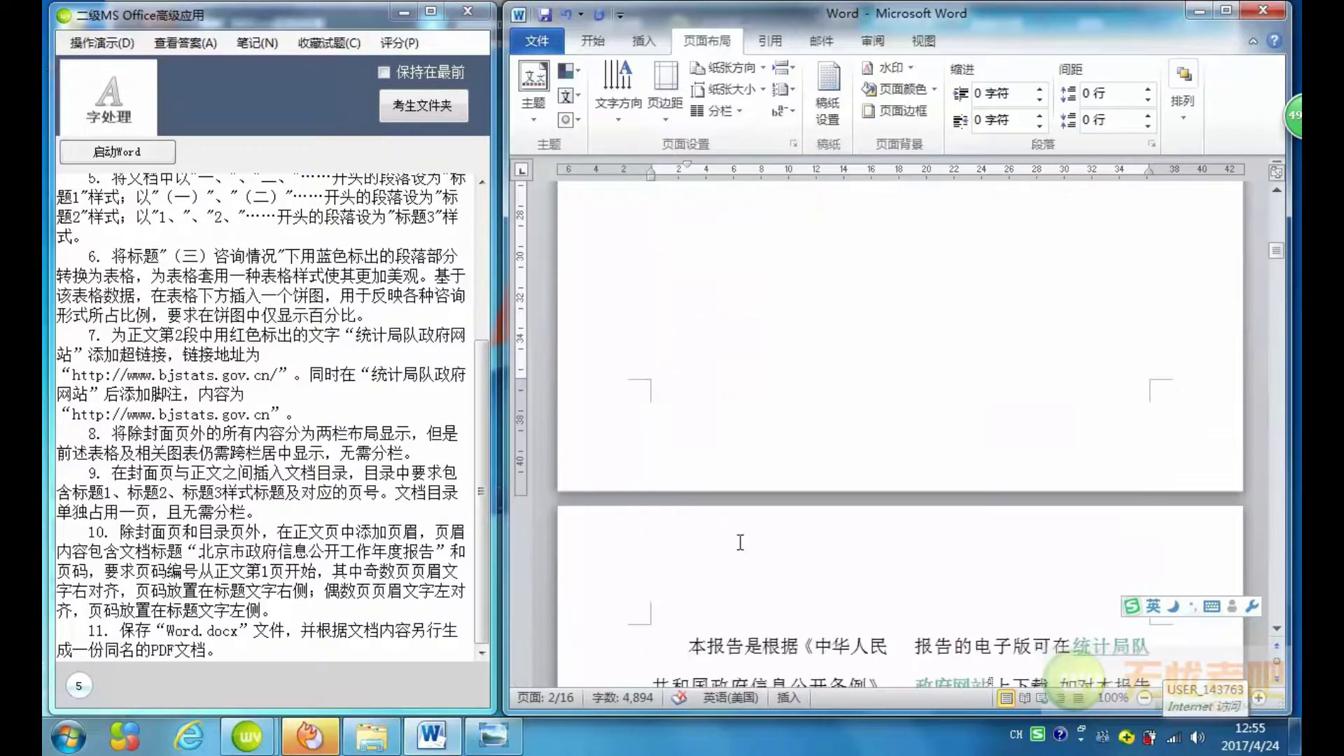
{"action": "scroll", "coordinate": [740, 543], "scroll_direction": "down", "scroll_amount": 5}
{"action": "scroll", "coordinate": [740, 542], "scroll_direction": "up", "scroll_amount": 3}
{"action": "left_click", "coordinate": [689, 457]}
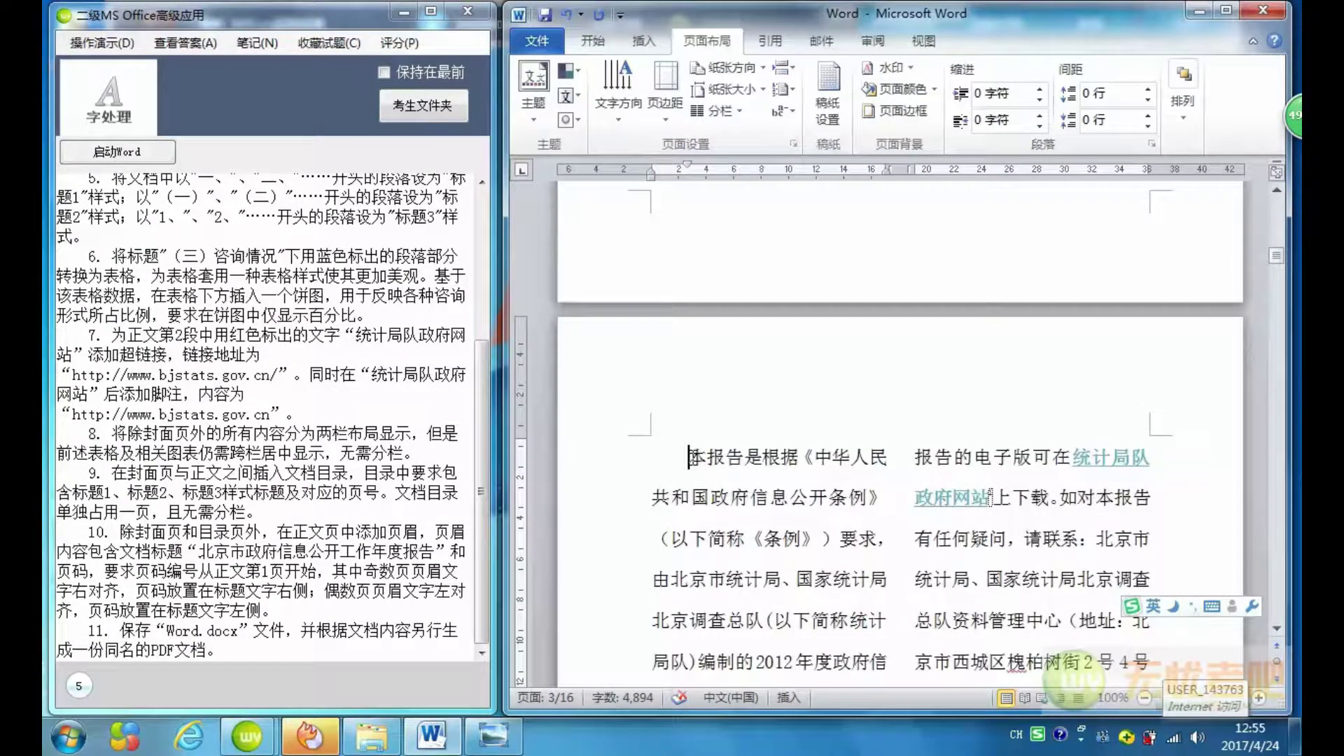
{"action": "left_click", "coordinate": [643, 47]}
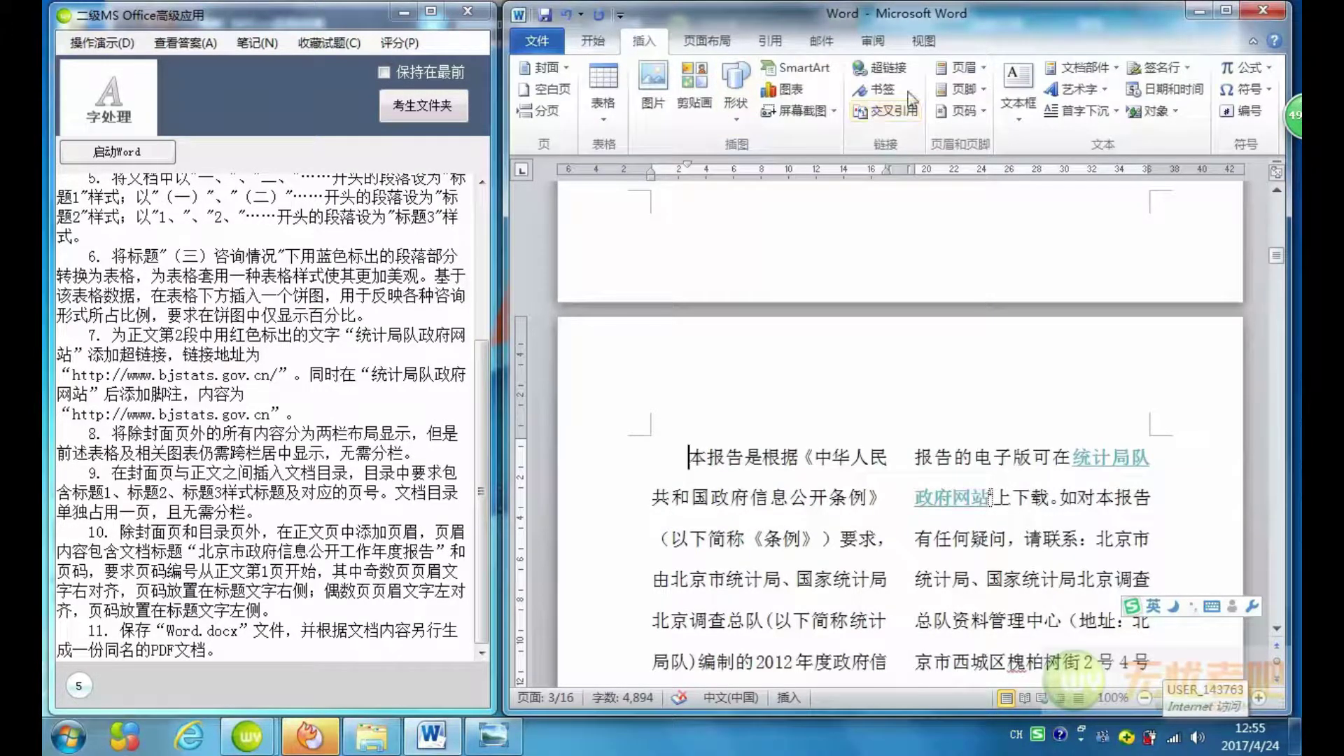
{"action": "left_click", "coordinate": [964, 68]}
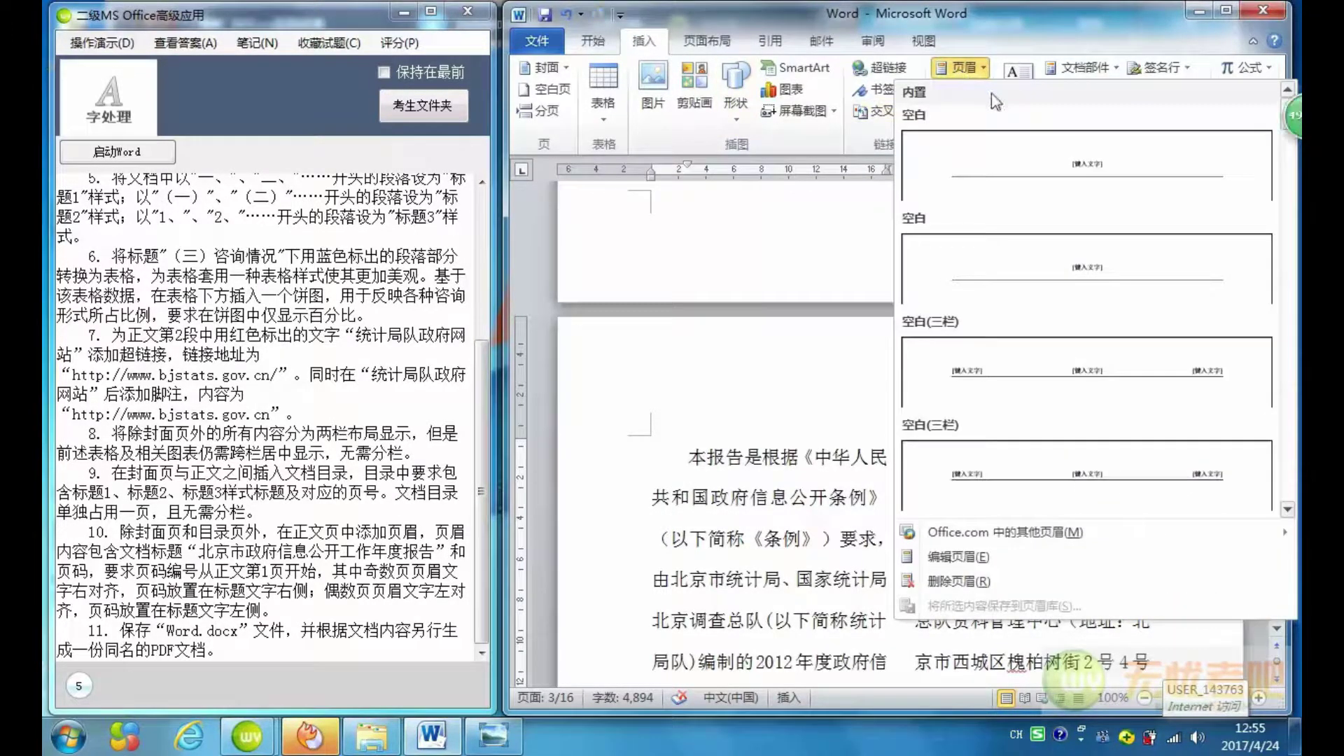
{"action": "left_click", "coordinate": [1060, 173]}
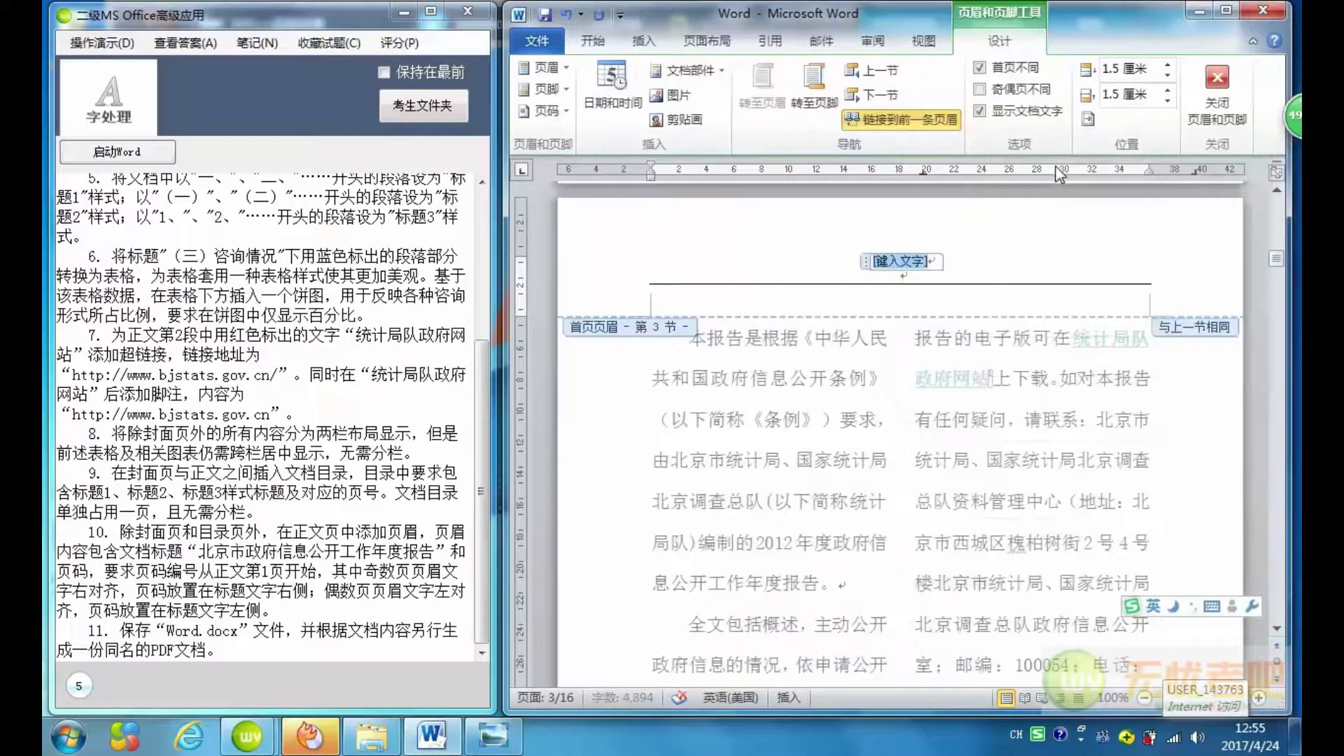
Remove the header placeholder and empty line, and enable Different Odd & Even Pages.
{"action": "right_click", "coordinate": [909, 267]}
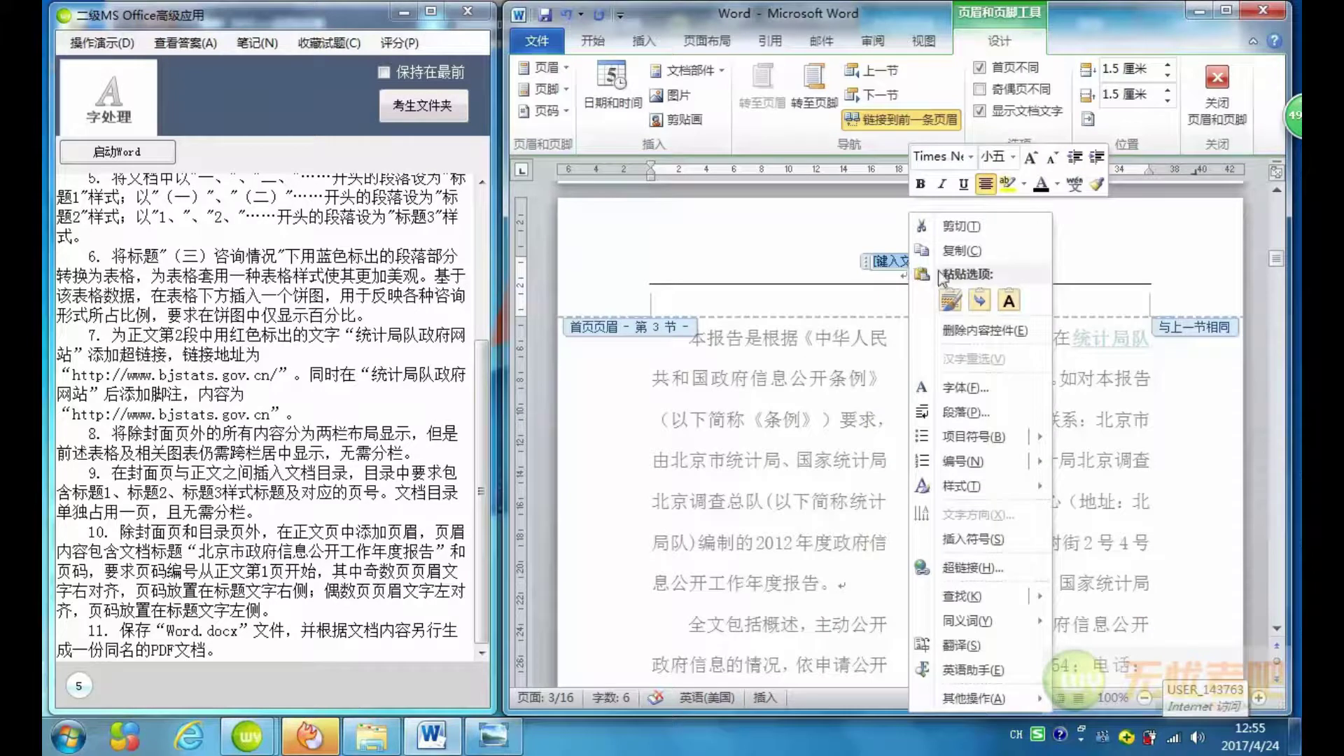
{"action": "left_click", "coordinate": [971, 339]}
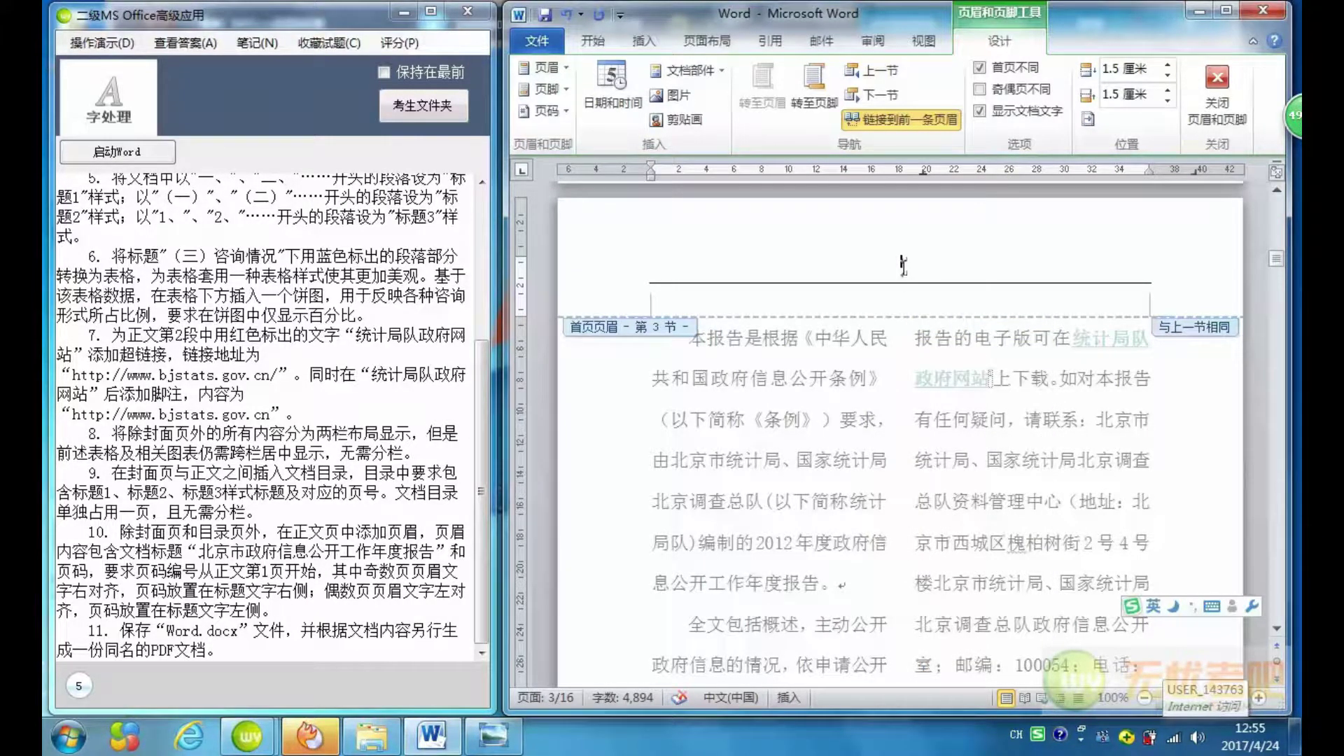
{"action": "key", "text": "Delete"}
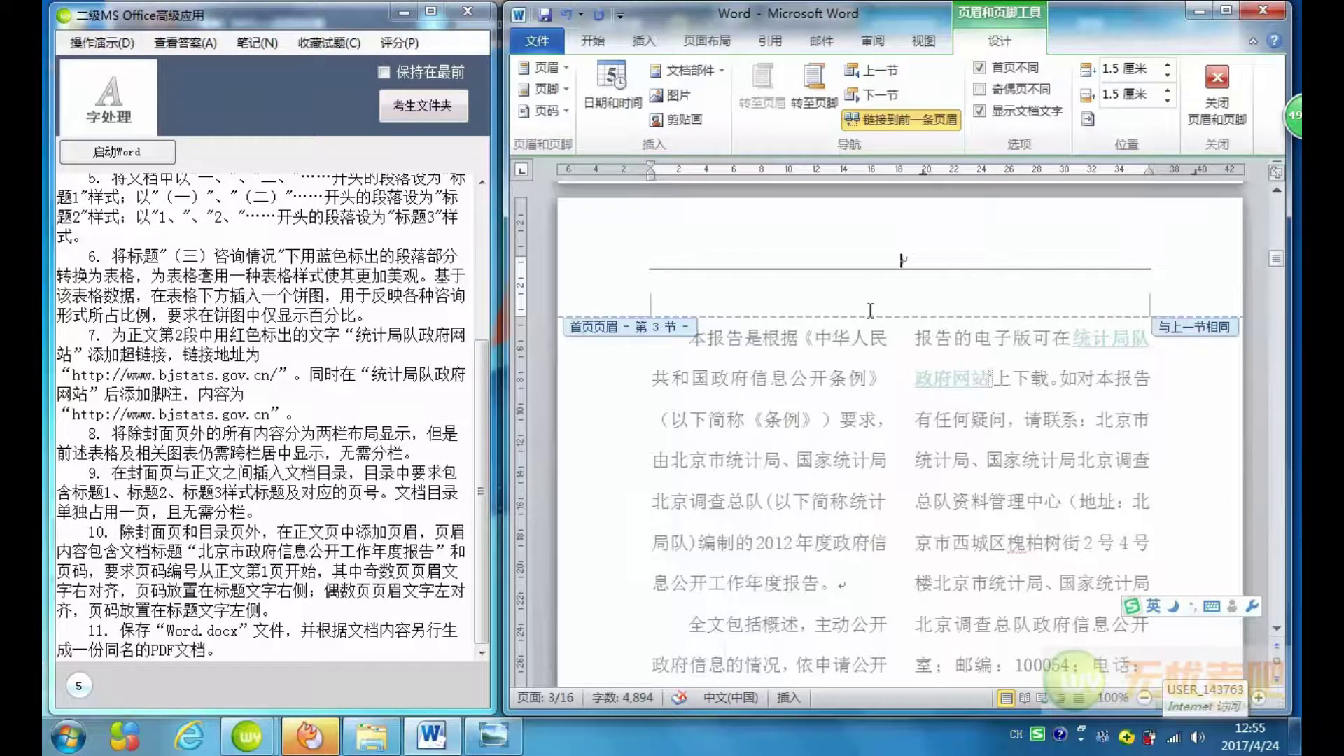
{"action": "left_click", "coordinate": [979, 89]}
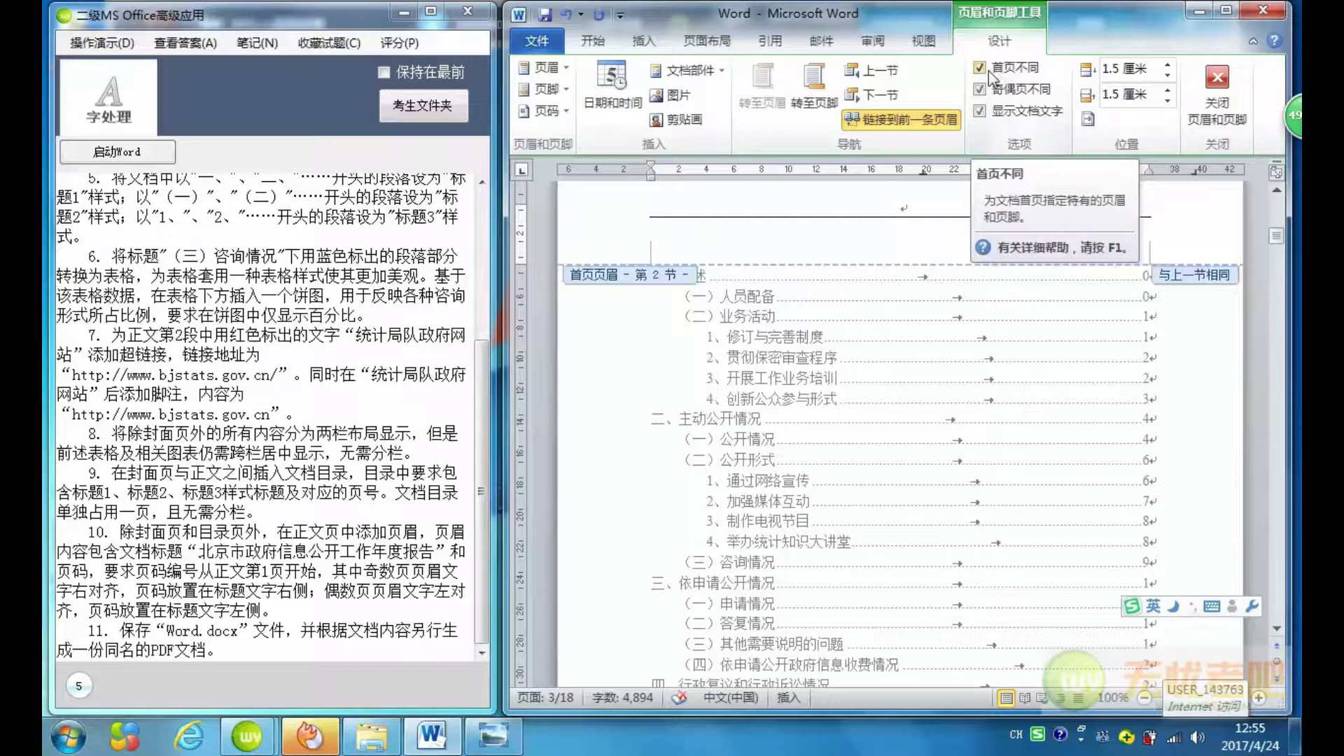
Turn off Link to Previous for the section 3 first-page and odd-page headers.
{"action": "scroll", "coordinate": [869, 395], "scroll_direction": "down", "scroll_amount": 5}
{"action": "scroll", "coordinate": [870, 387], "scroll_direction": "down", "scroll_amount": 5}
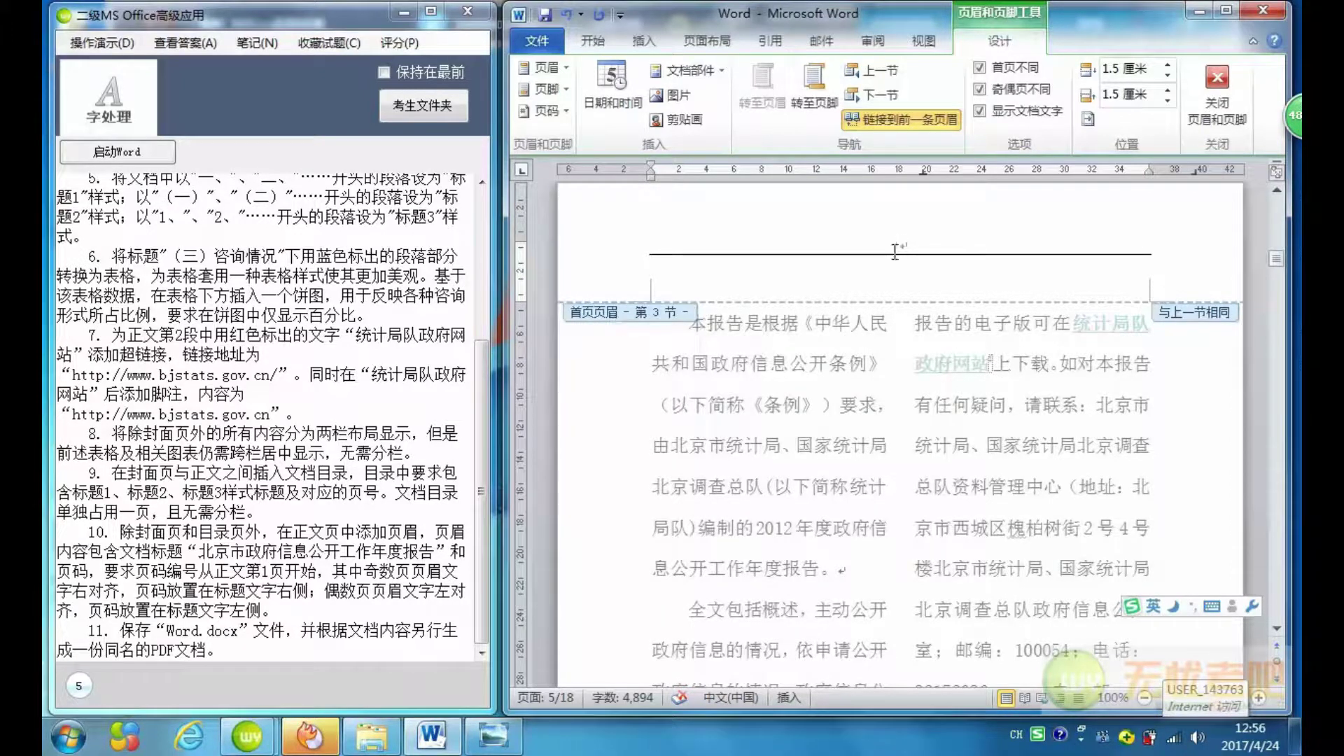
{"action": "left_click", "coordinate": [908, 126]}
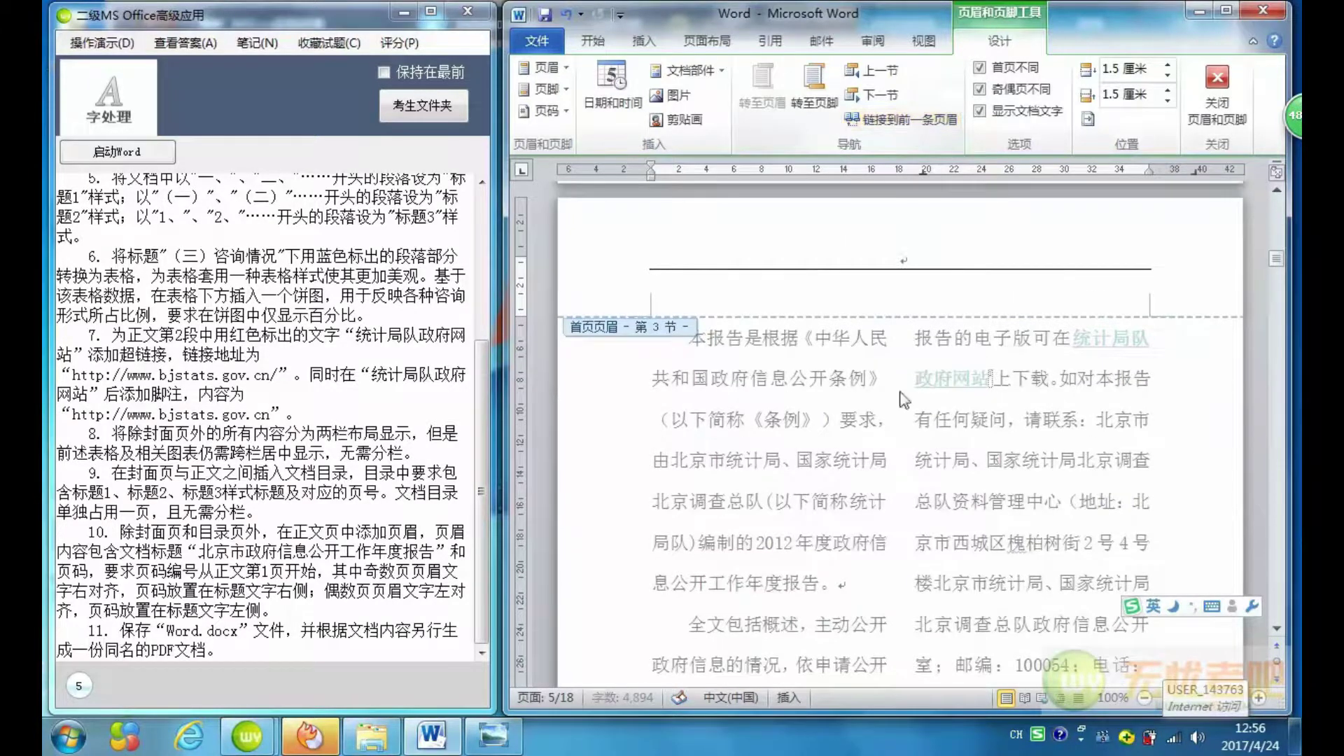
{"action": "scroll", "coordinate": [901, 391], "scroll_direction": "down", "scroll_amount": 5}
{"action": "scroll", "coordinate": [902, 391], "scroll_direction": "down", "scroll_amount": 5}
{"action": "left_click", "coordinate": [905, 350]}
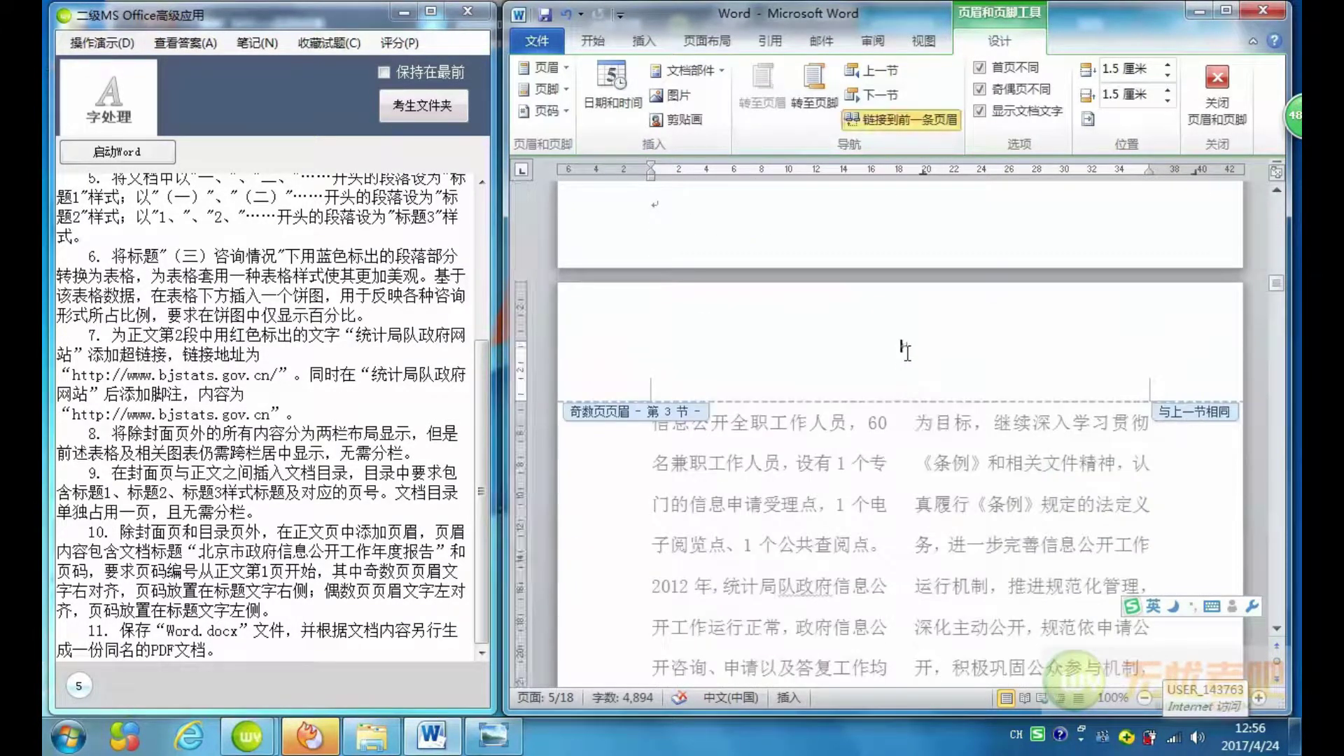
{"action": "left_click", "coordinate": [899, 124]}
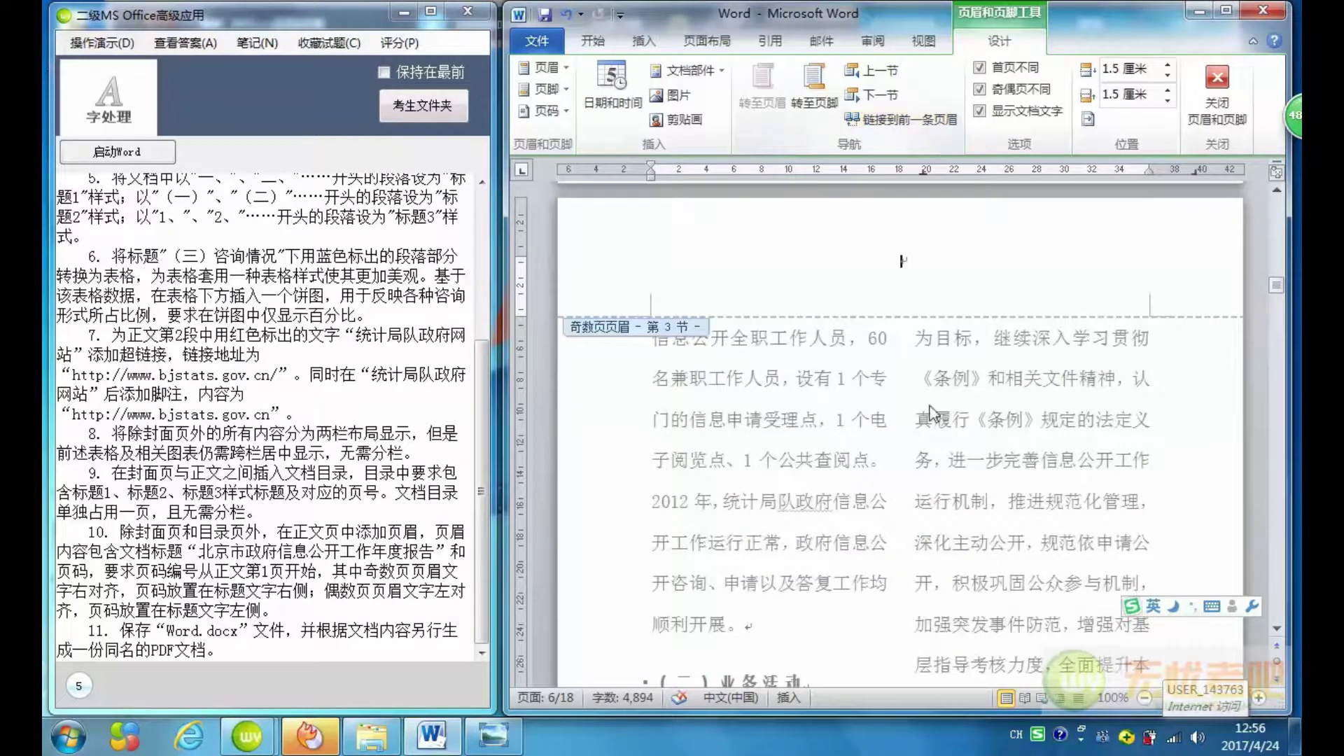
Turn off Link to Previous for the section 3 even-page header.
{"action": "scroll", "coordinate": [942, 456], "scroll_direction": "down", "scroll_amount": 3}
{"action": "scroll", "coordinate": [943, 456], "scroll_direction": "down", "scroll_amount": 3}
{"action": "scroll", "coordinate": [942, 456], "scroll_direction": "down", "scroll_amount": 2}
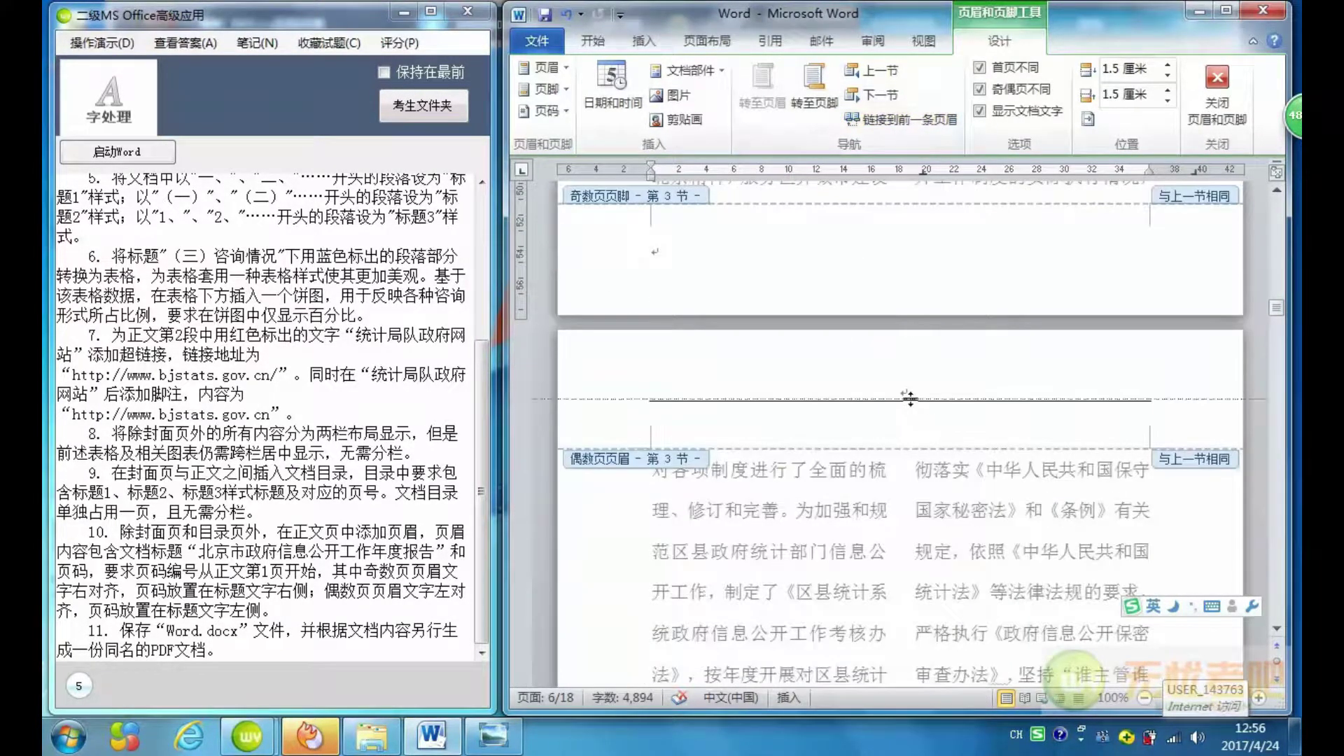
{"action": "left_click", "coordinate": [907, 394]}
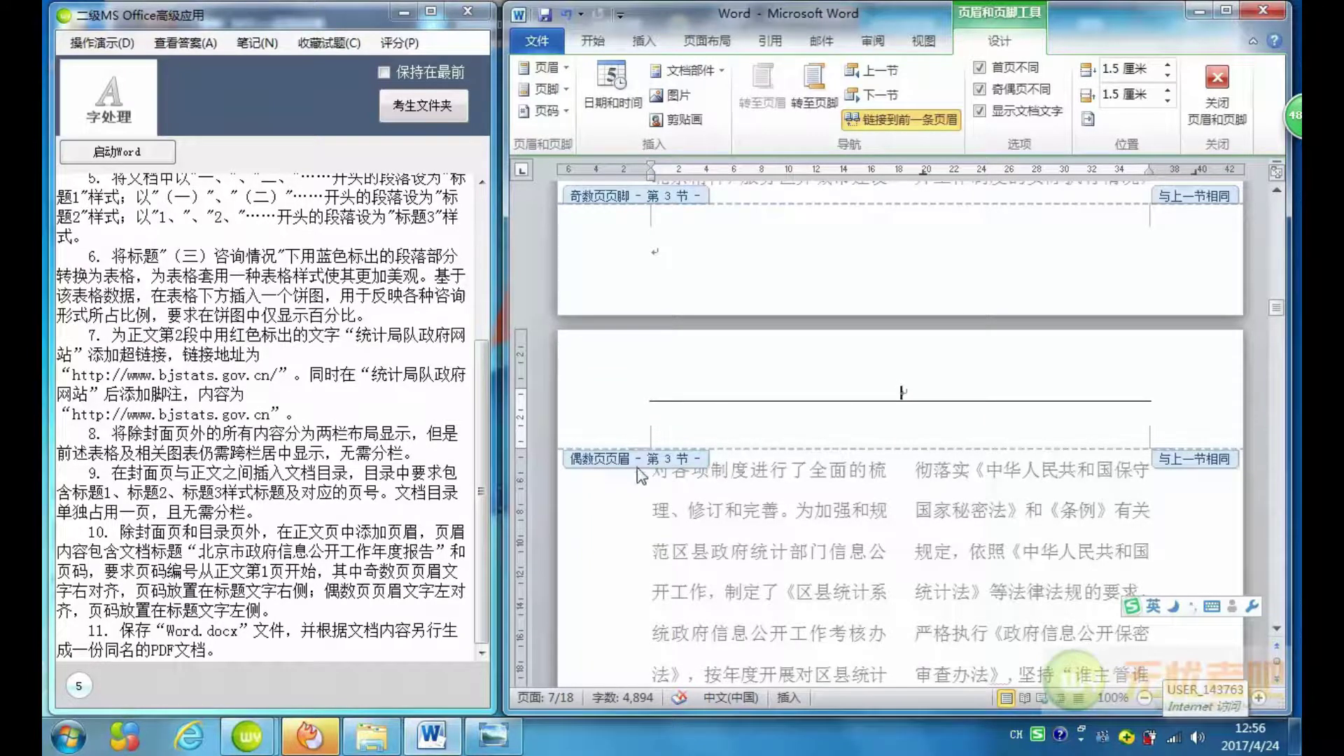
{"action": "left_click", "coordinate": [892, 125]}
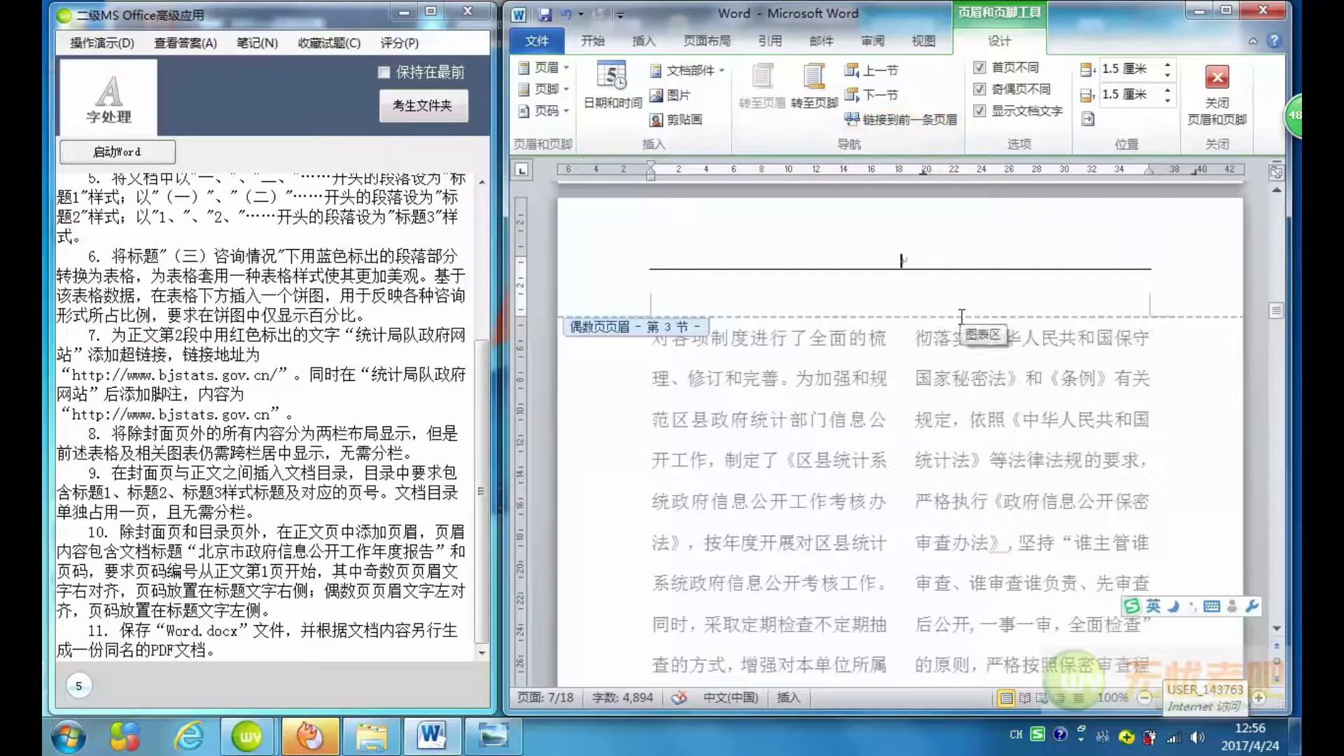
{"action": "scroll", "coordinate": [961, 315], "scroll_direction": "up", "scroll_amount": 10}
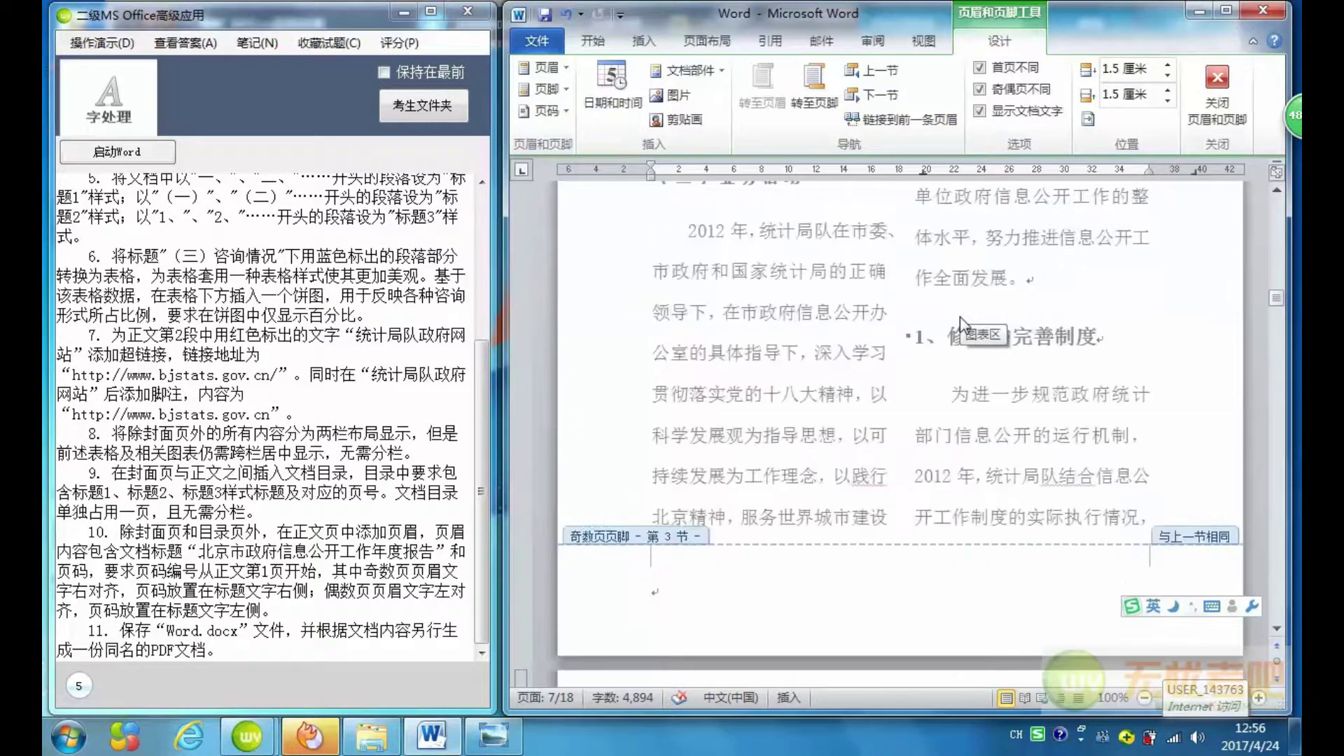
{"action": "scroll", "coordinate": [960, 317], "scroll_direction": "up", "scroll_amount": 3}
{"action": "scroll", "coordinate": [960, 316], "scroll_direction": "up", "scroll_amount": 3}
{"action": "scroll", "coordinate": [960, 317], "scroll_direction": "up", "scroll_amount": 3}
{"action": "scroll", "coordinate": [959, 316], "scroll_direction": "up", "scroll_amount": 2}
{"action": "scroll", "coordinate": [960, 316], "scroll_direction": "down", "scroll_amount": 2}
{"action": "scroll", "coordinate": [959, 317], "scroll_direction": "down", "scroll_amount": 3}
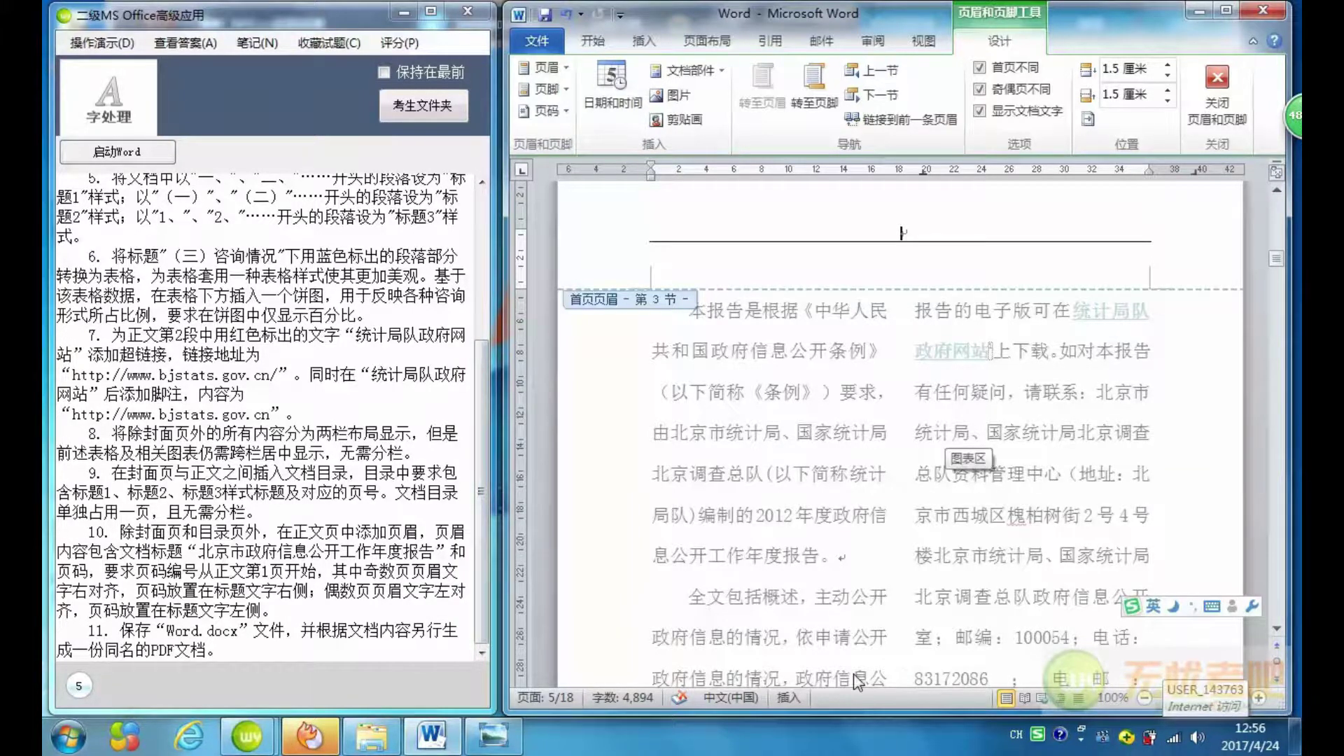
Type the title 北京市政府信息公开工作年度报告 into the first-page header using the Chinese IME.
{"action": "type", "text": "ux"}
{"action": "key", "text": "ctrl+shift"}
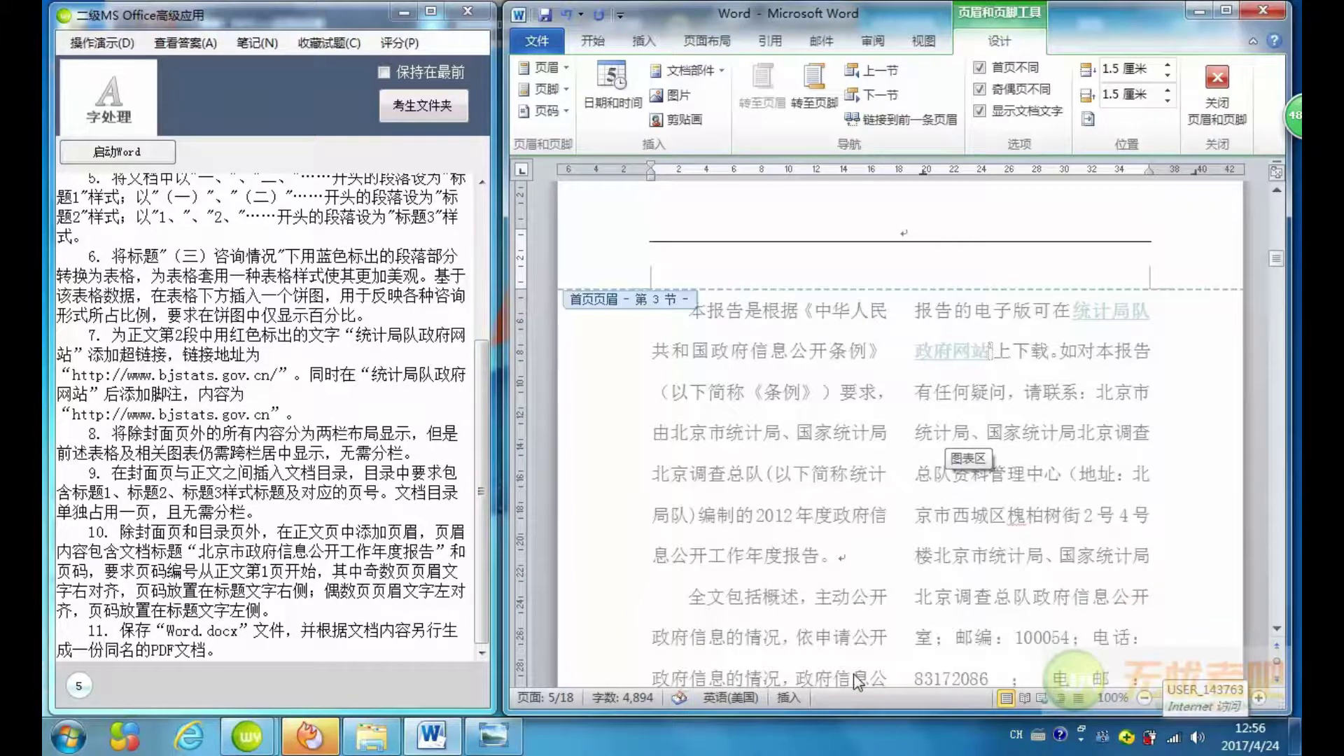
{"action": "key", "text": "ctrl+shift"}
{"action": "type", "text": "北京"}
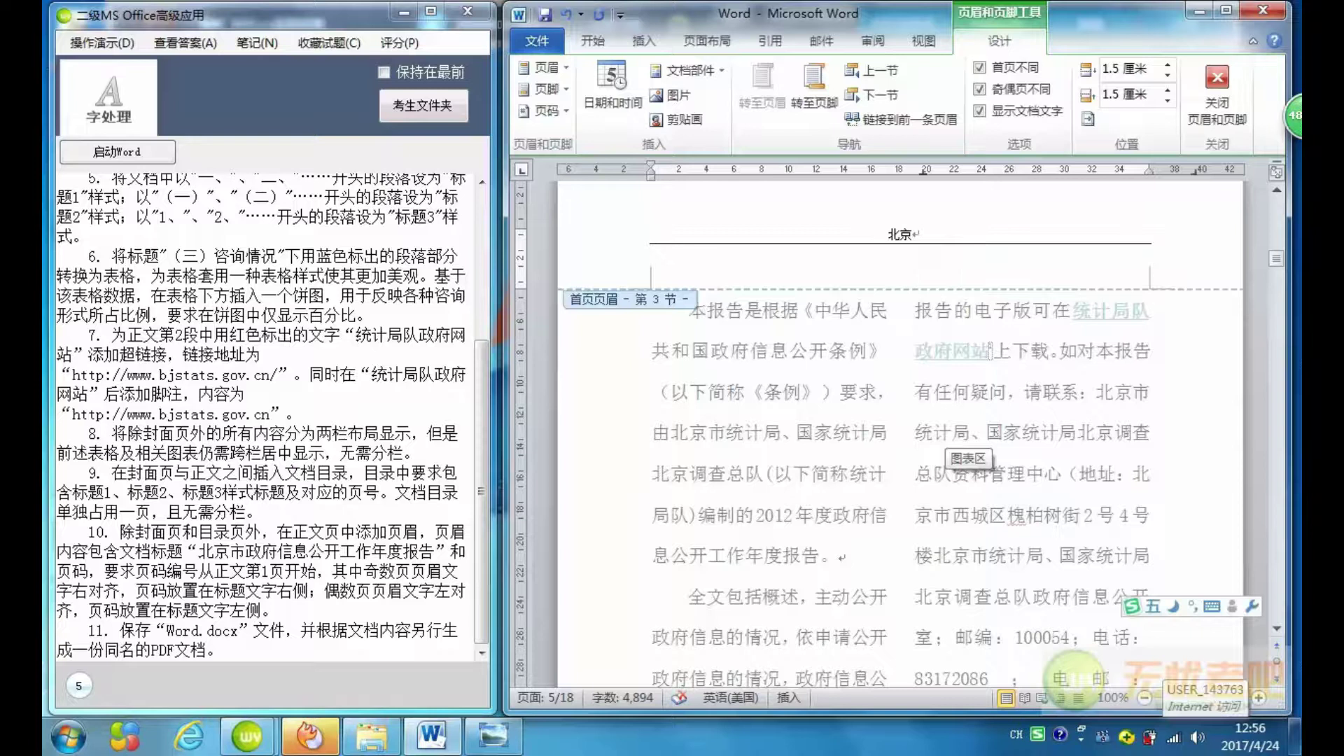
{"action": "type", "text": "市ghyw"}
{"action": "key", "text": "space"}
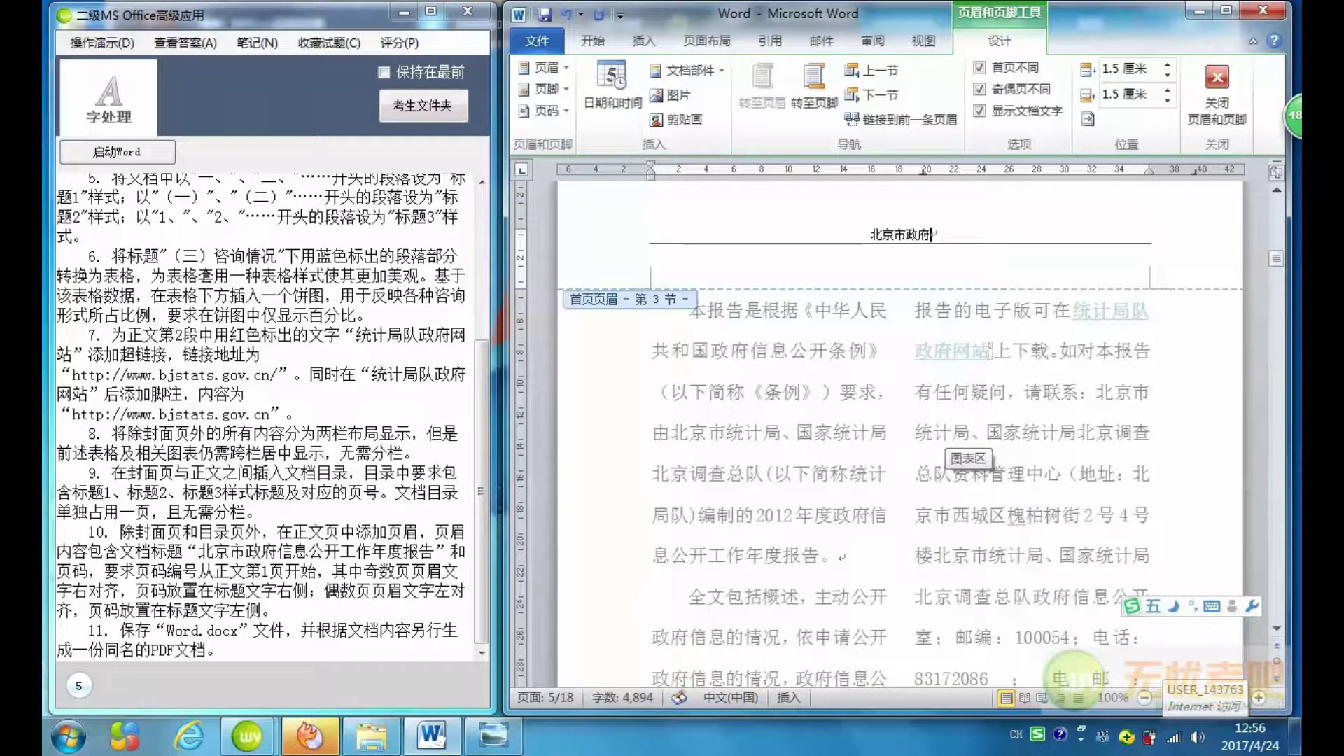
{"action": "type", "text": "信息公开"}
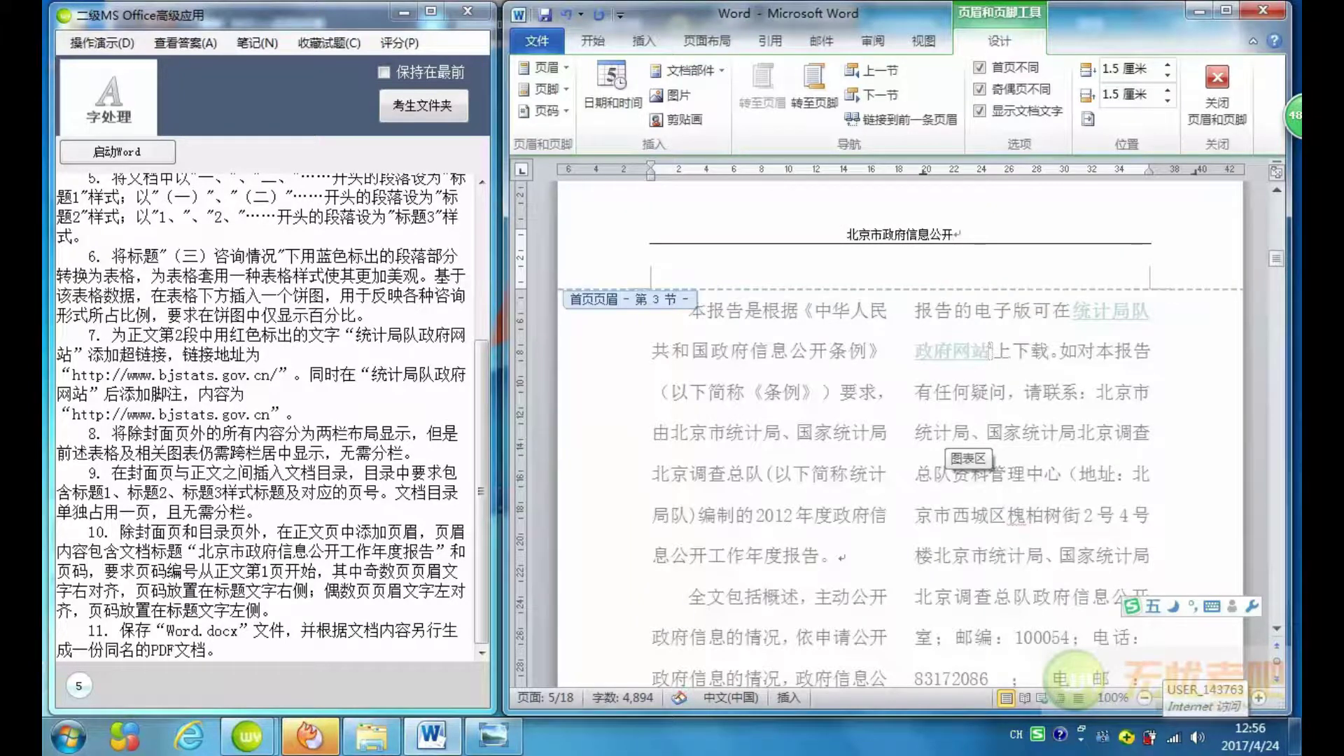
{"action": "type", "text": "梦八"}
{"action": "type", "text": "年度"}
{"action": "key", "text": "BackSpace"}
{"action": "key", "text": "BackSpace"}
{"action": "key", "text": "BackSpace"}
{"action": "key", "text": "BackSpace"}
{"action": "type", "text": "工作rhya年度"}
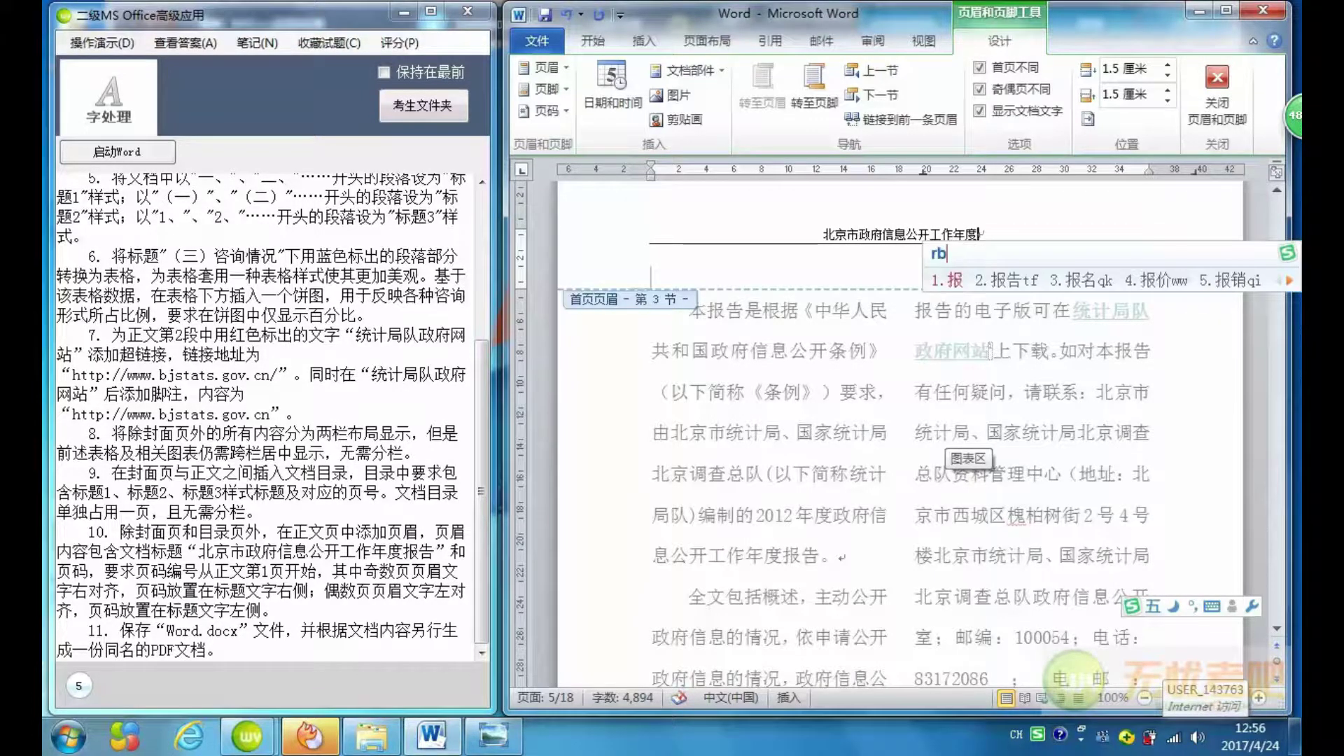
{"action": "type", "text": "报告"}
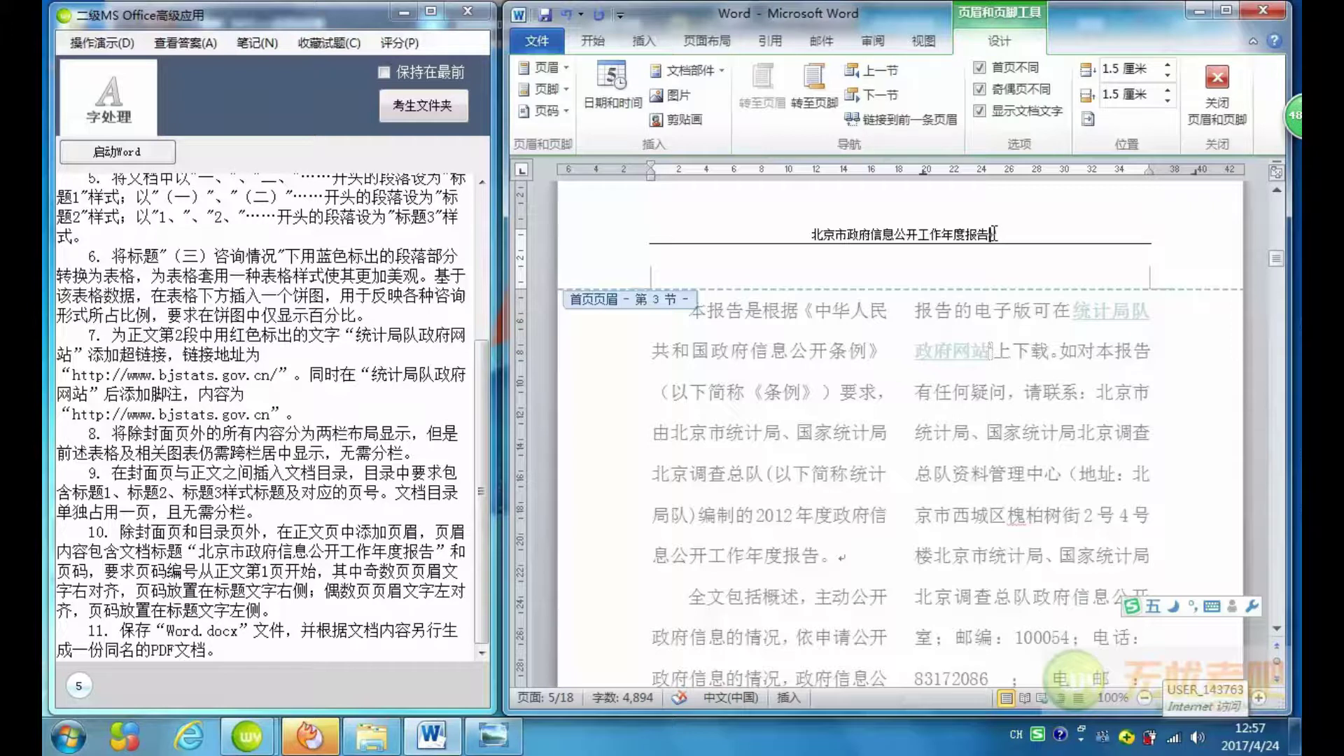
Insert a page number at the current position right after the header title.
{"action": "left_click", "coordinate": [644, 42]}
{"action": "left_click", "coordinate": [960, 112]}
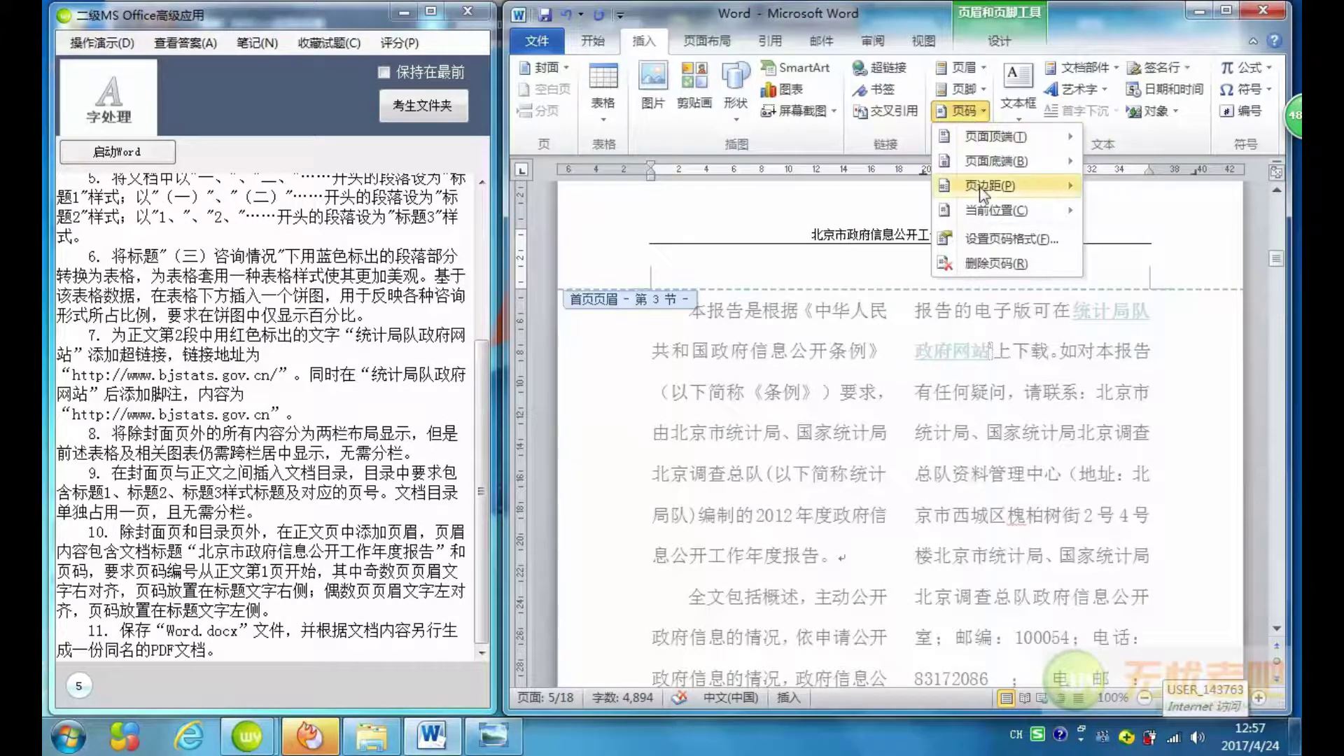
{"action": "mouse_move", "coordinate": [1003, 210]}
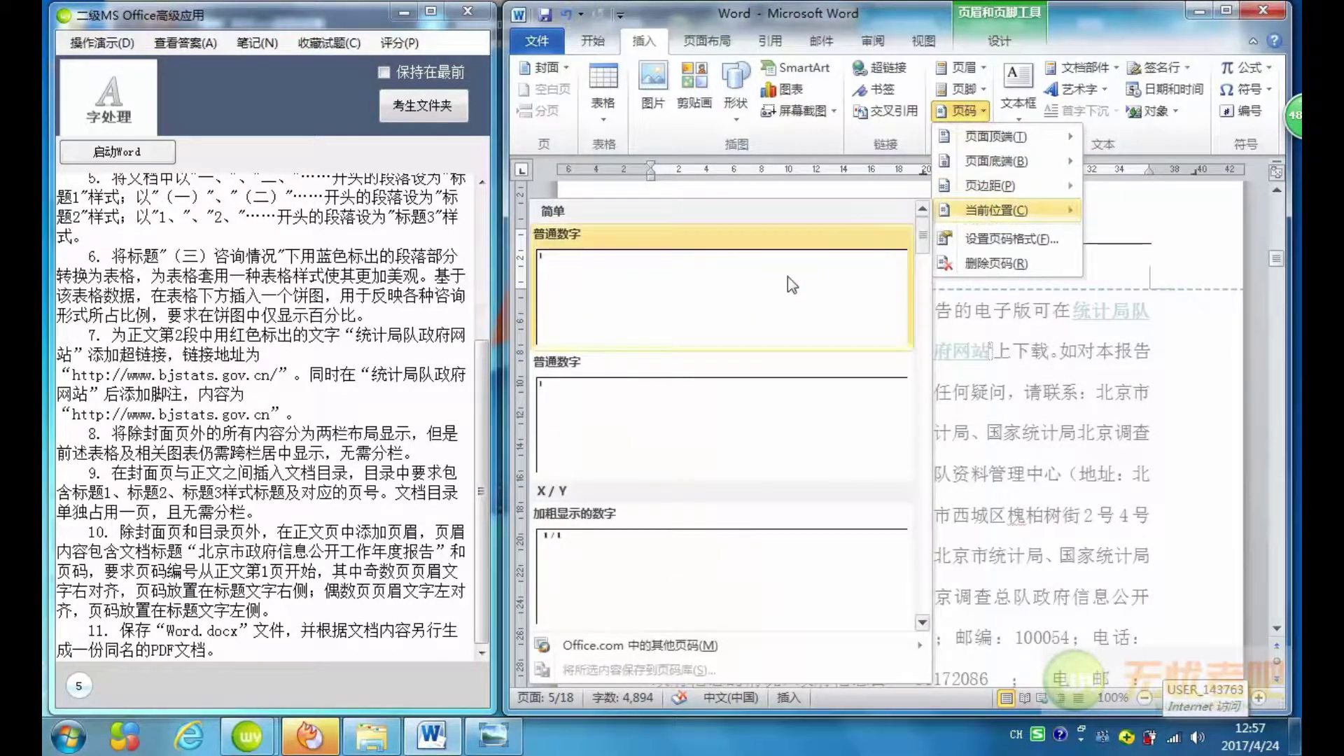
{"action": "left_click", "coordinate": [790, 276]}
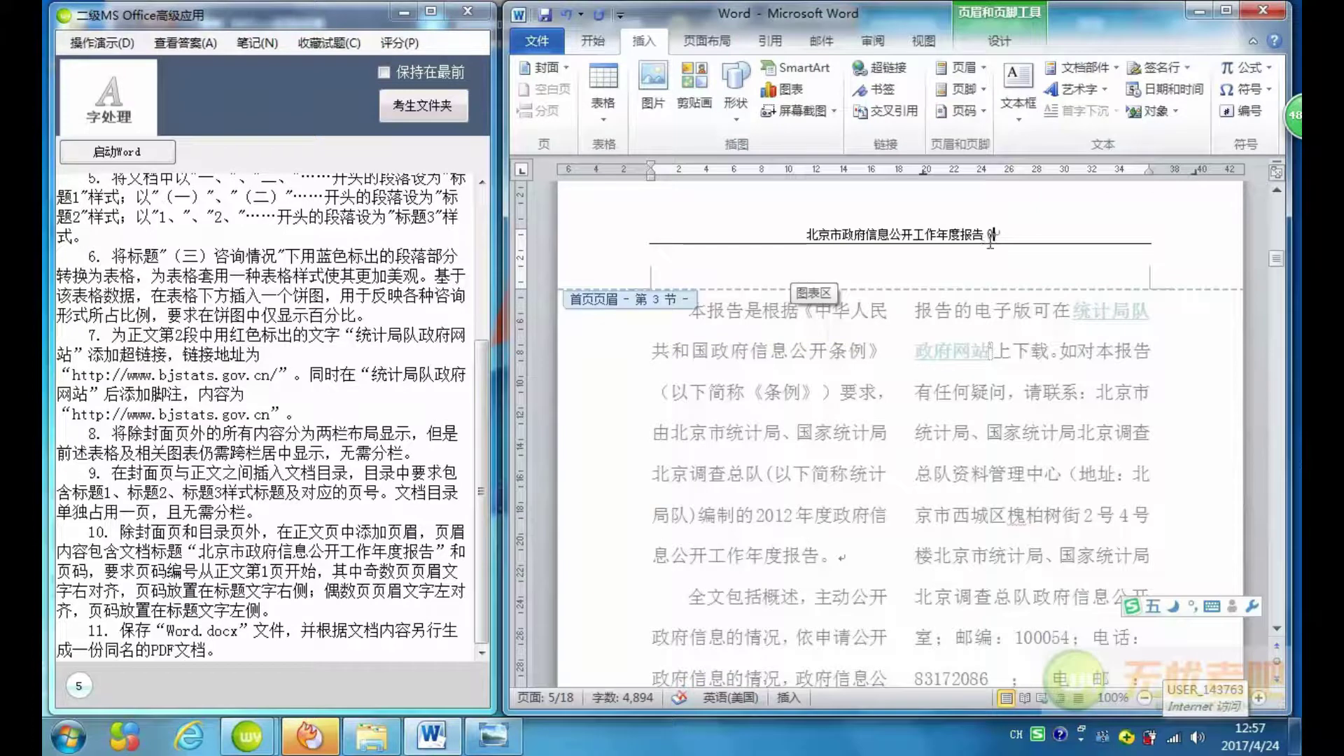
Format the page number to start at 1.
{"action": "double_click", "coordinate": [990, 235]}
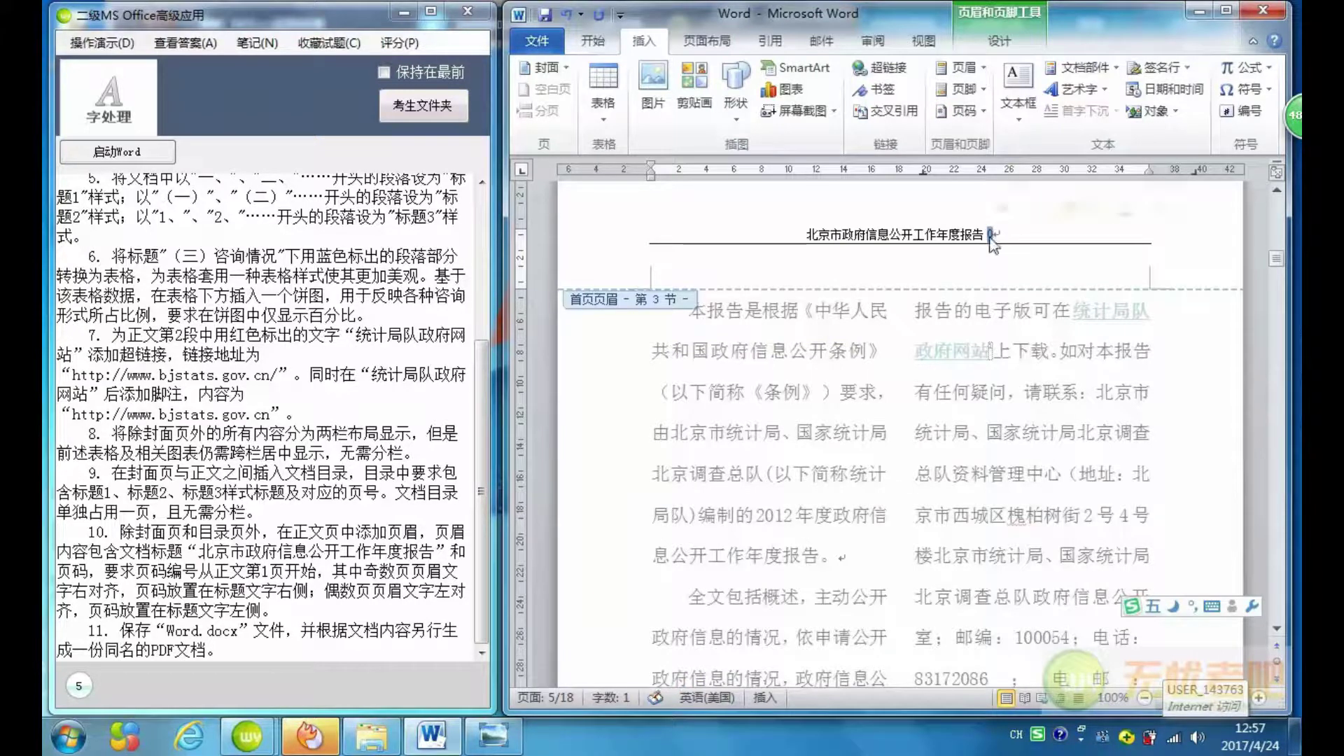
{"action": "right_click", "coordinate": [991, 238]}
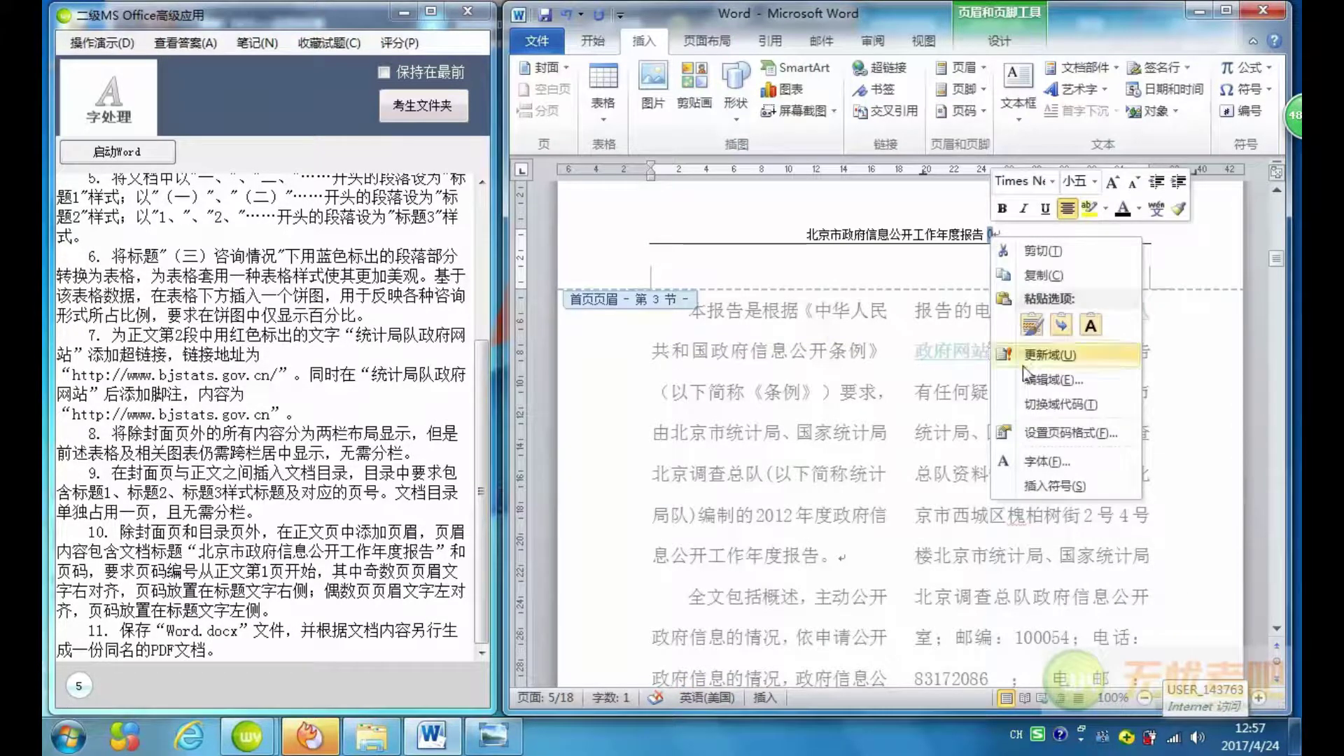
{"action": "left_click", "coordinate": [1035, 434]}
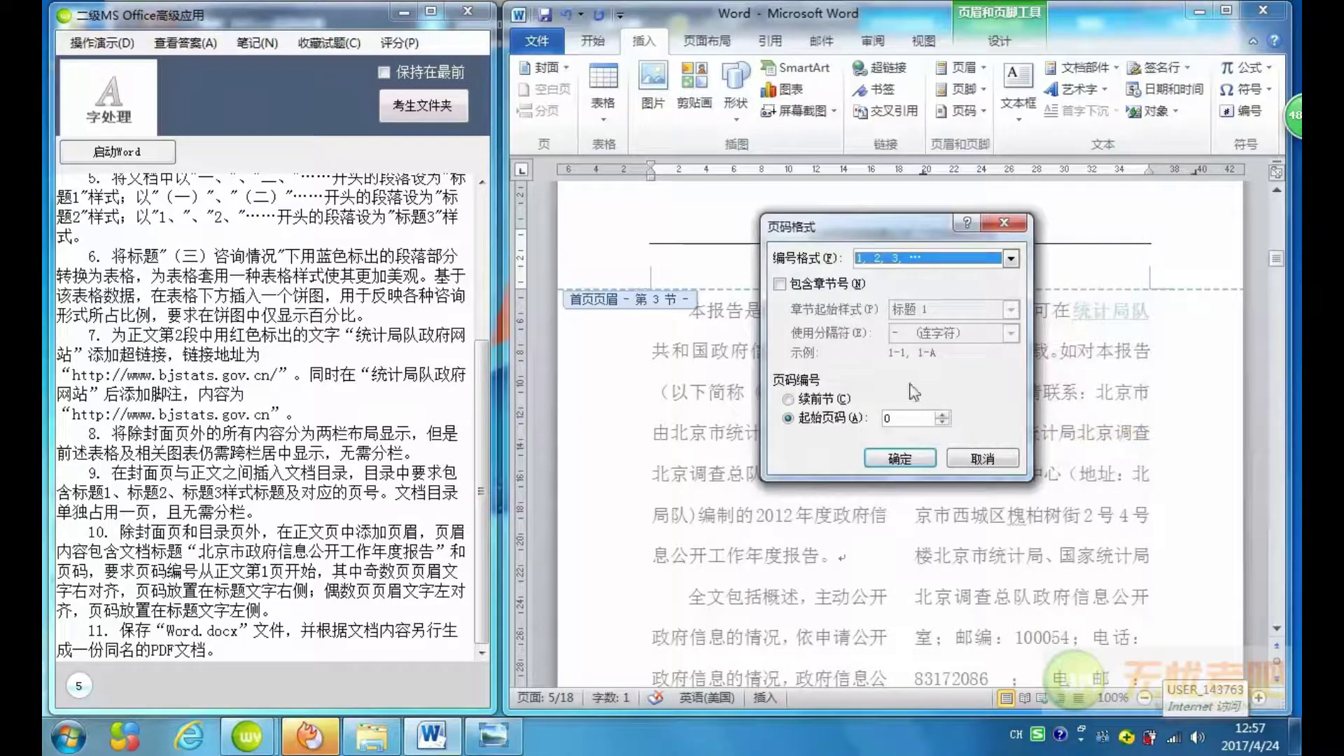
{"action": "left_click", "coordinate": [890, 420]}
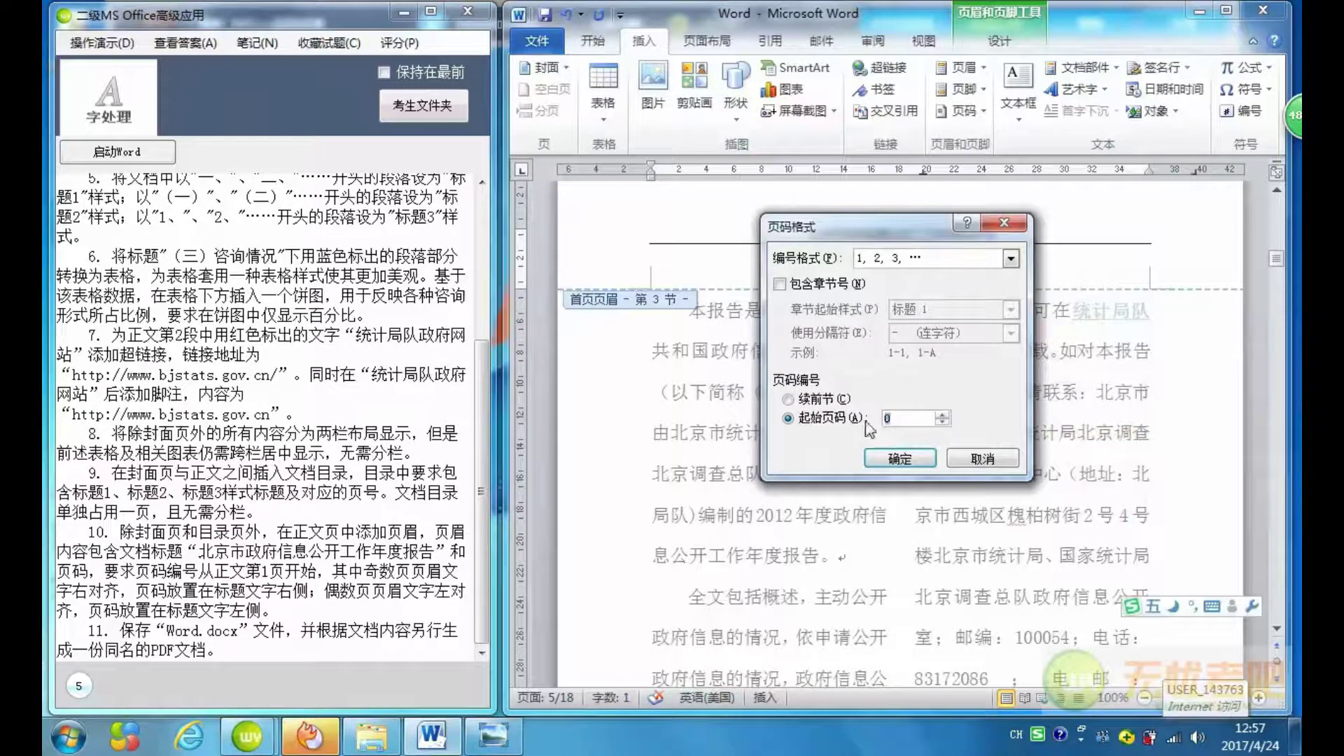
{"action": "type", "text": "1"}
{"action": "left_click", "coordinate": [903, 459]}
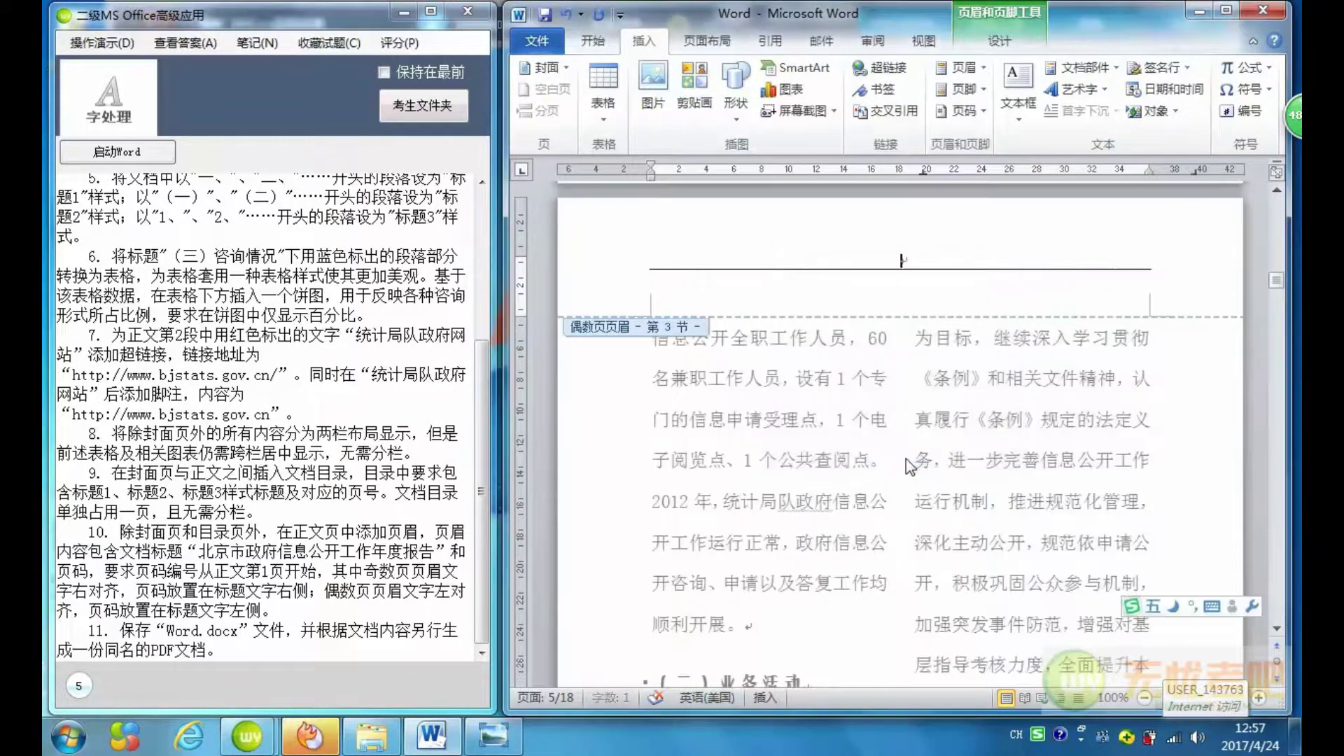
{"action": "scroll", "coordinate": [904, 341], "scroll_direction": "up", "scroll_amount": 5}
{"action": "scroll", "coordinate": [906, 350], "scroll_direction": "up", "scroll_amount": 5}
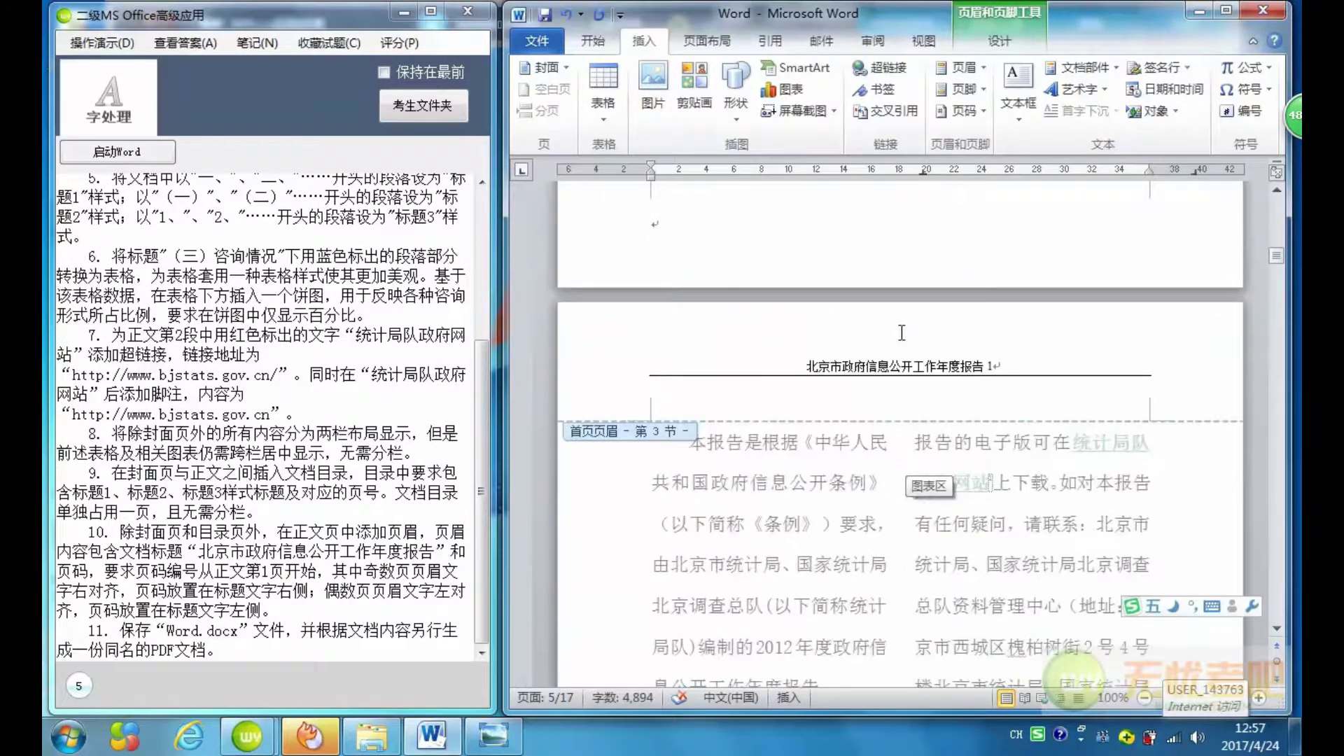
{"action": "scroll", "coordinate": [910, 369], "scroll_direction": "up", "scroll_amount": 3}
{"action": "left_click", "coordinate": [949, 459]}
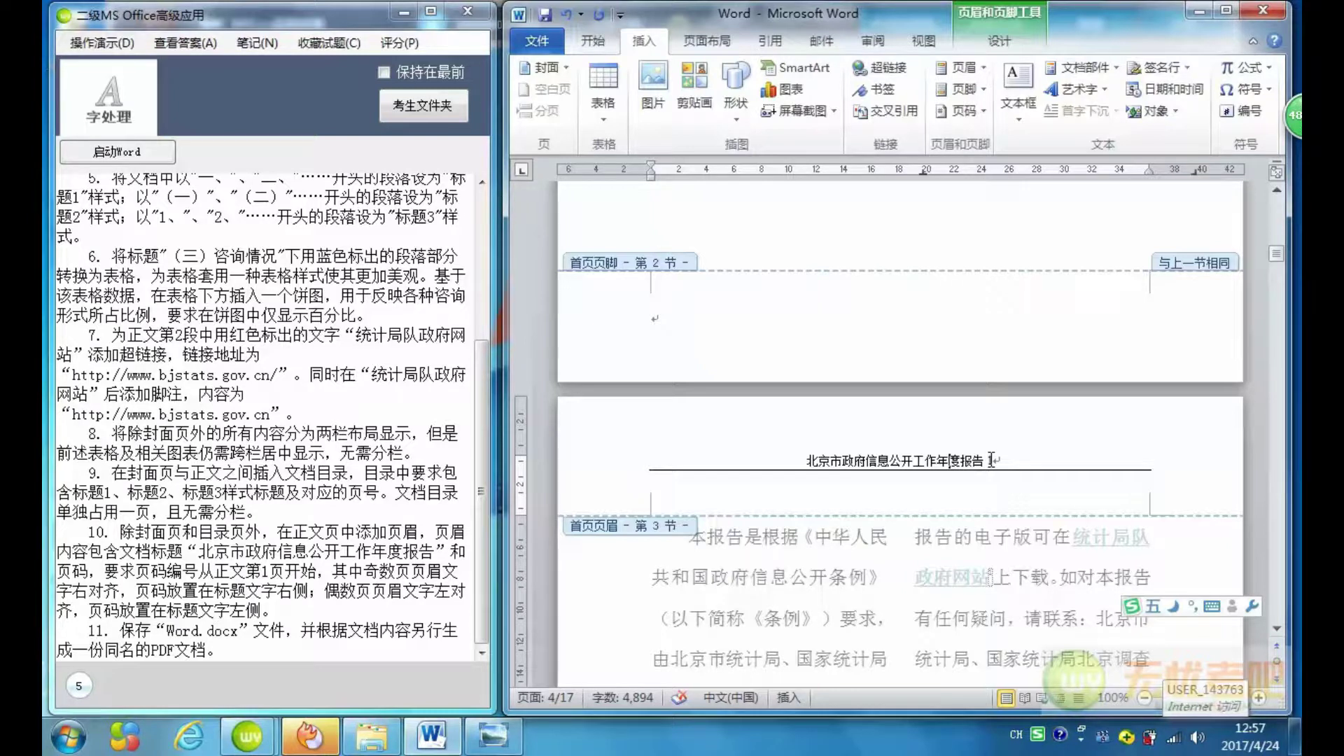
Right-align the first-page header's title and page number 1, then select that header text.
{"action": "left_click", "coordinate": [601, 44]}
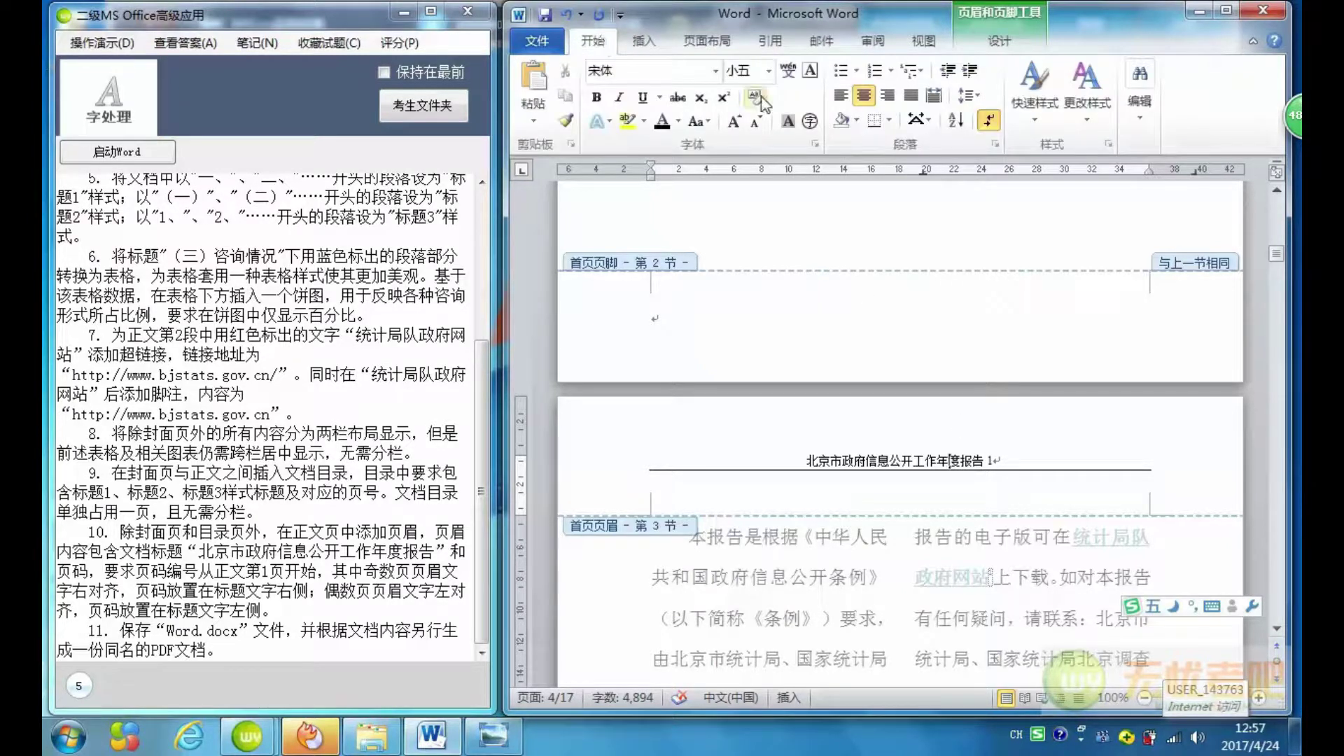
{"action": "left_click", "coordinate": [887, 94]}
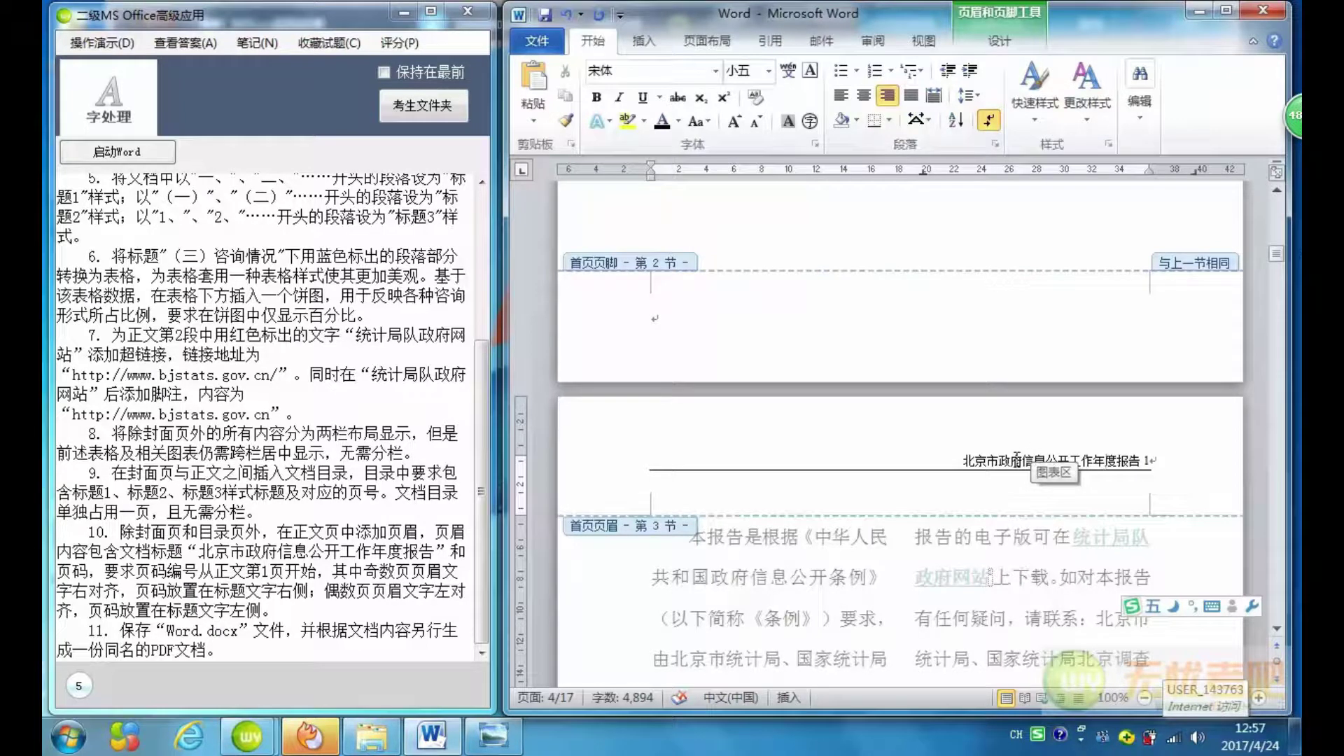
{"action": "left_click_drag", "start_coordinate": [964, 460], "coordinate": [1152, 467]}
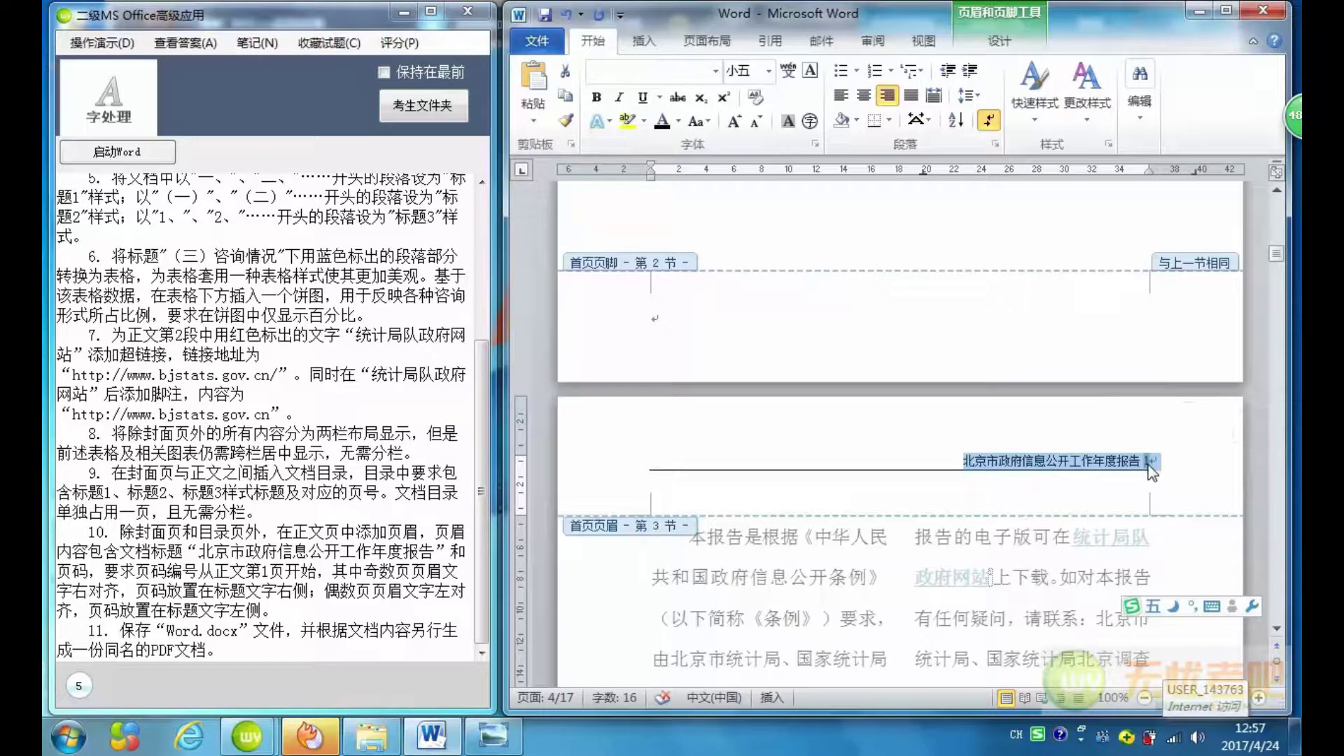
{"action": "scroll", "coordinate": [994, 545], "scroll_direction": "down", "scroll_amount": 5}
{"action": "scroll", "coordinate": [994, 545], "scroll_direction": "down", "scroll_amount": 3}
{"action": "scroll", "coordinate": [991, 544], "scroll_direction": "down", "scroll_amount": 4}
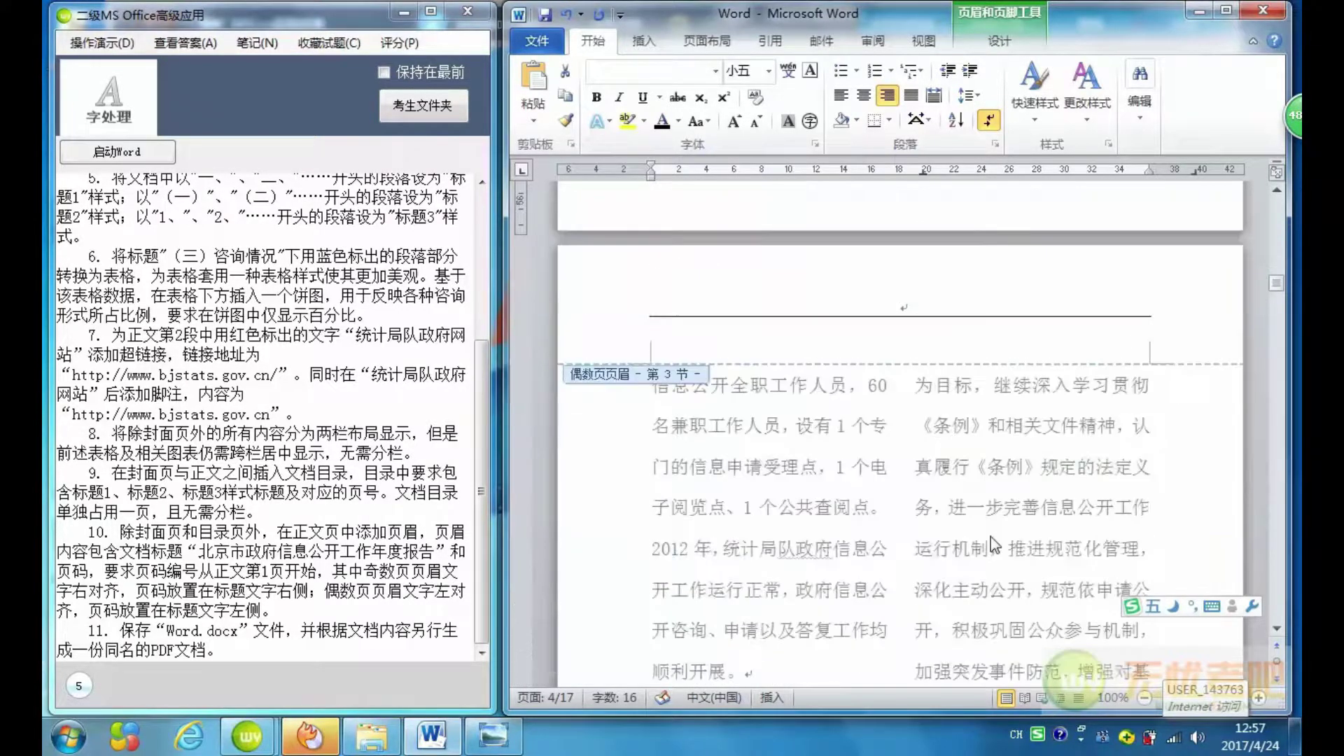
{"action": "left_click", "coordinate": [905, 302]}
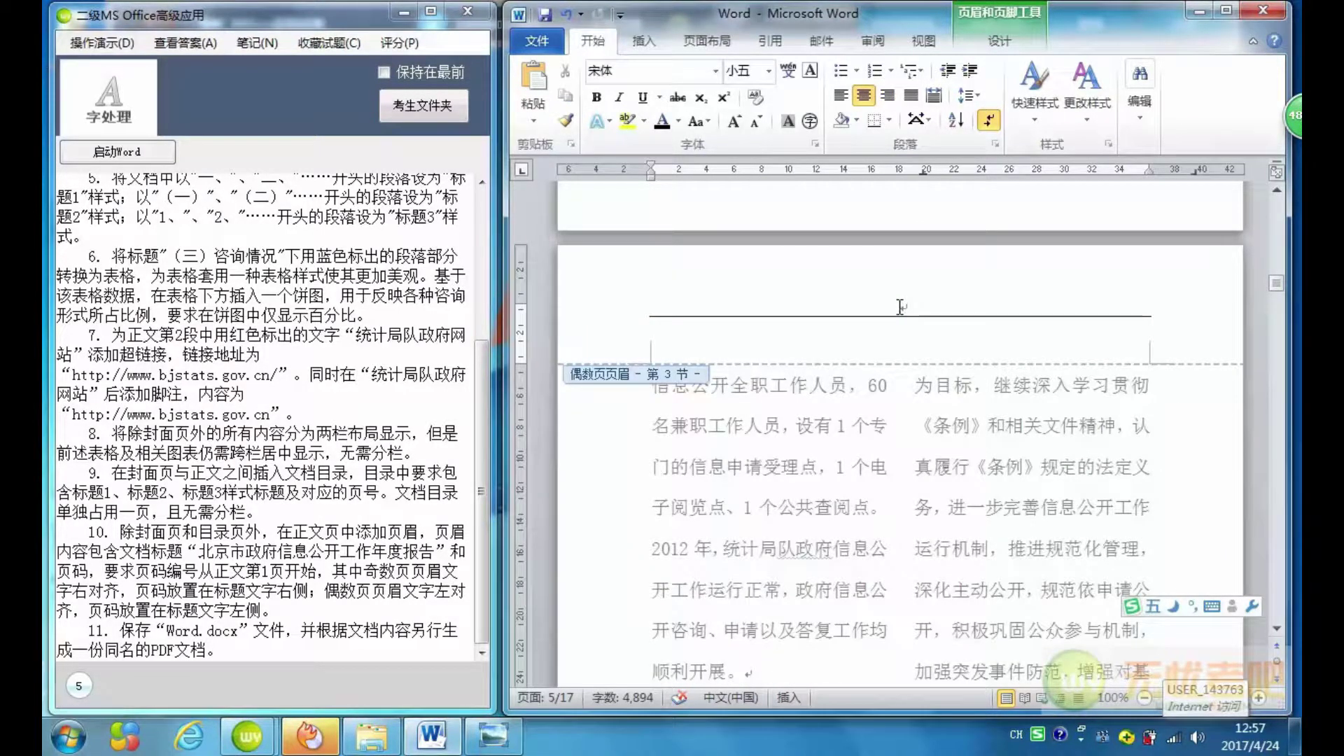
Paste the report title as plain text into the even-page header and delete the trailing 1.
{"action": "right_click", "coordinate": [904, 302]}
{"action": "left_click", "coordinate": [1000, 330]}
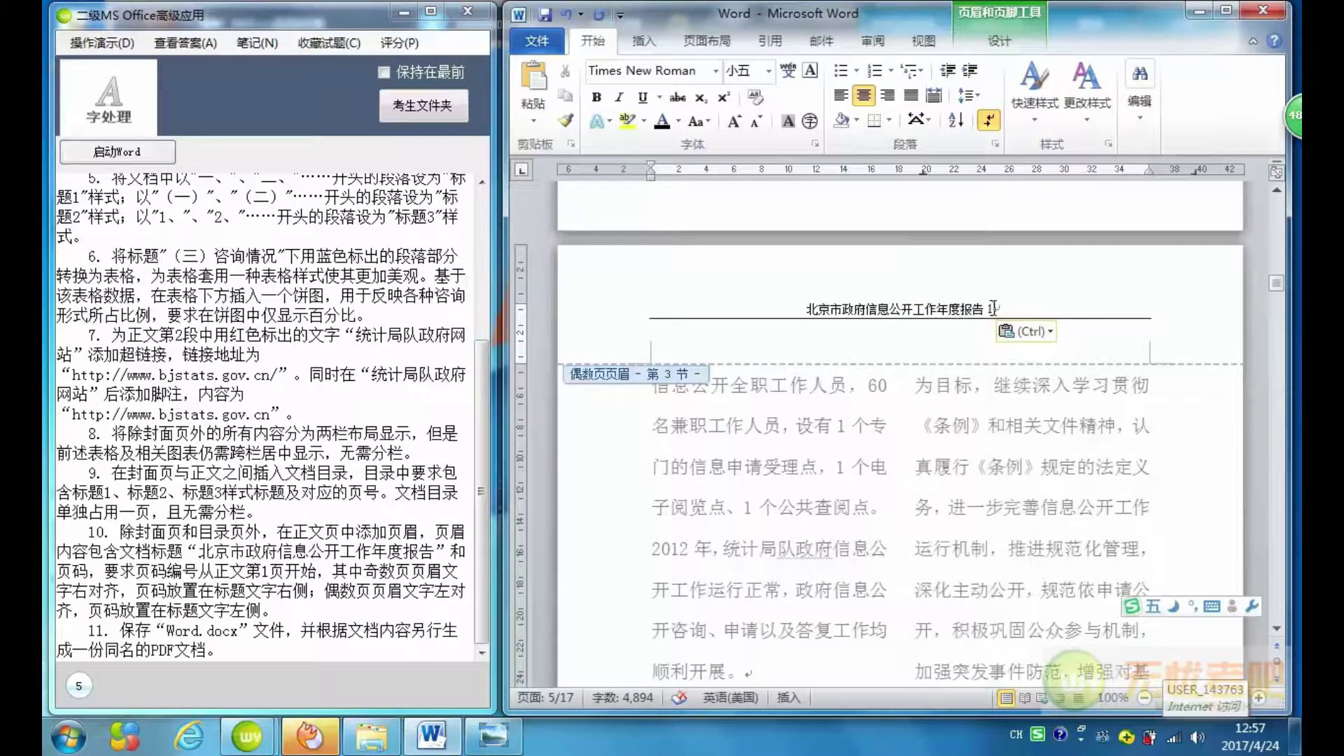
{"action": "double_click", "coordinate": [990, 308]}
{"action": "key", "text": "BackSpace"}
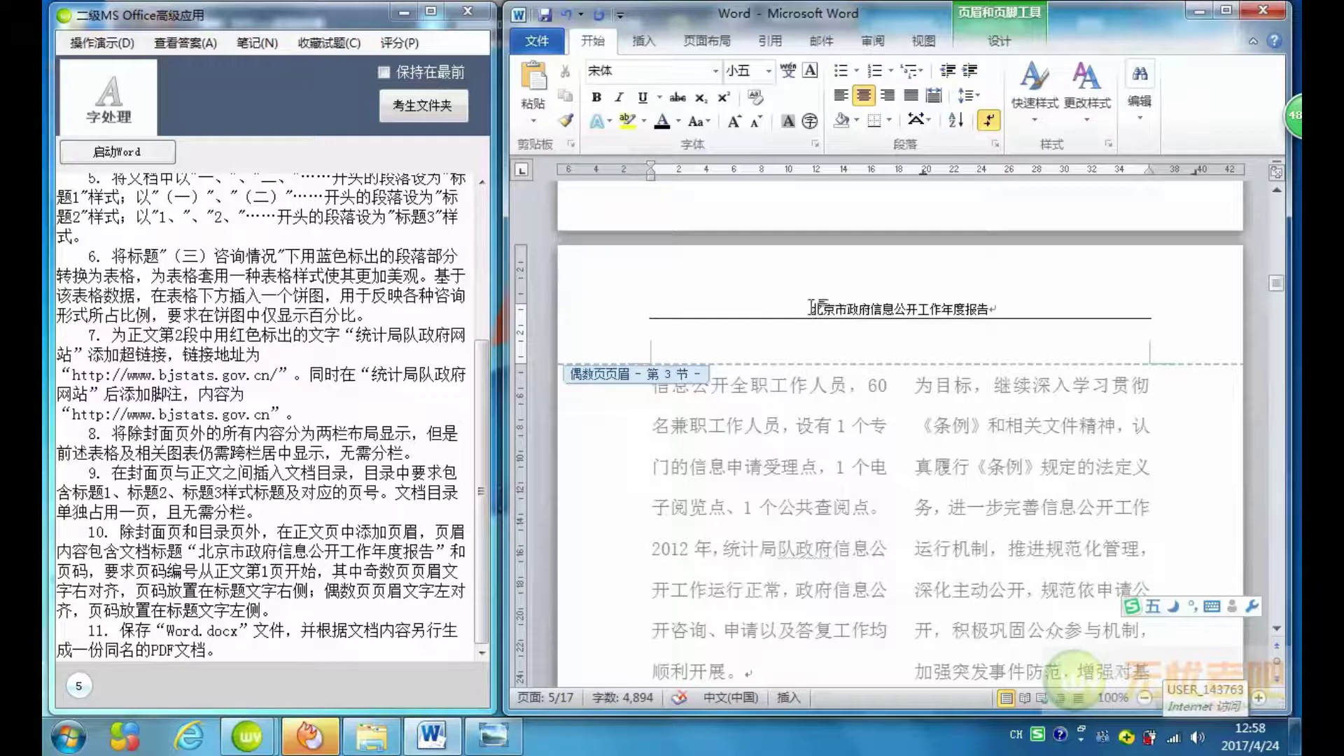
Insert a plain page number before the title and left-align the even-page header.
{"action": "left_click", "coordinate": [644, 40]}
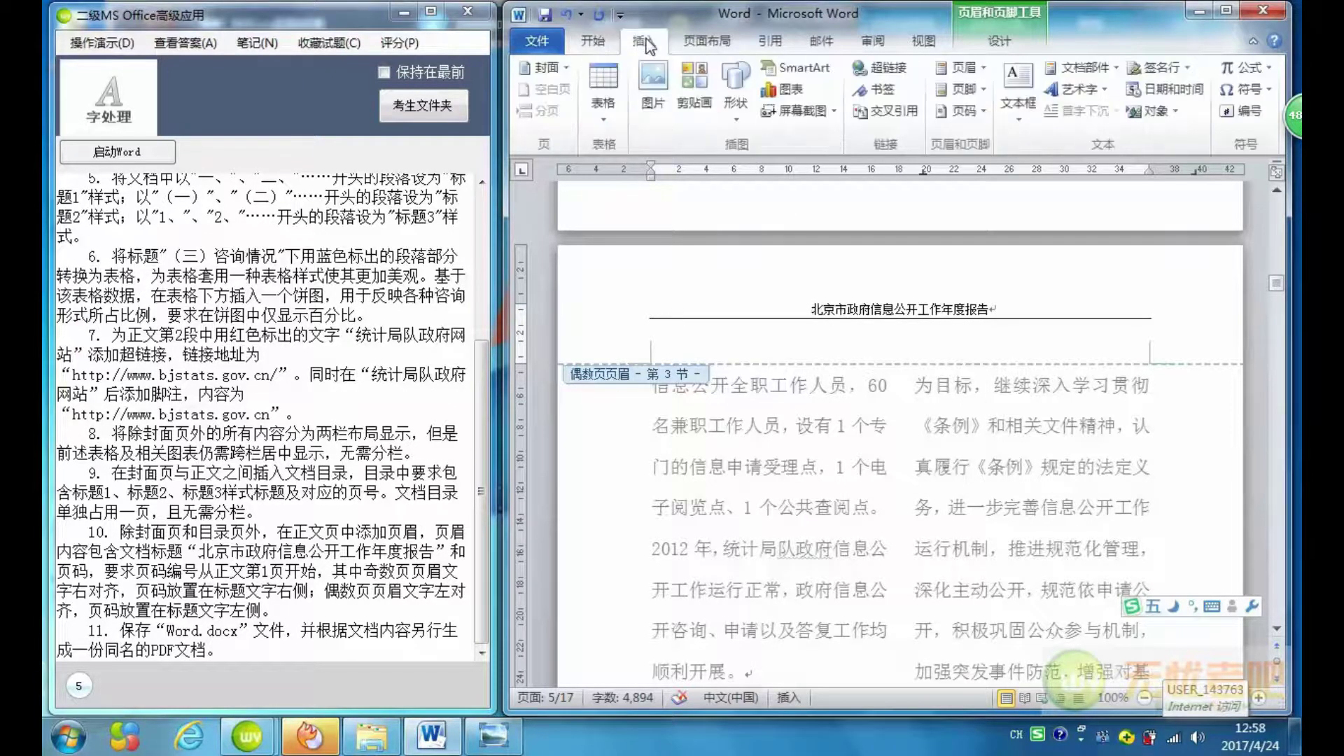
{"action": "left_click", "coordinate": [968, 115]}
{"action": "mouse_move", "coordinate": [997, 210]}
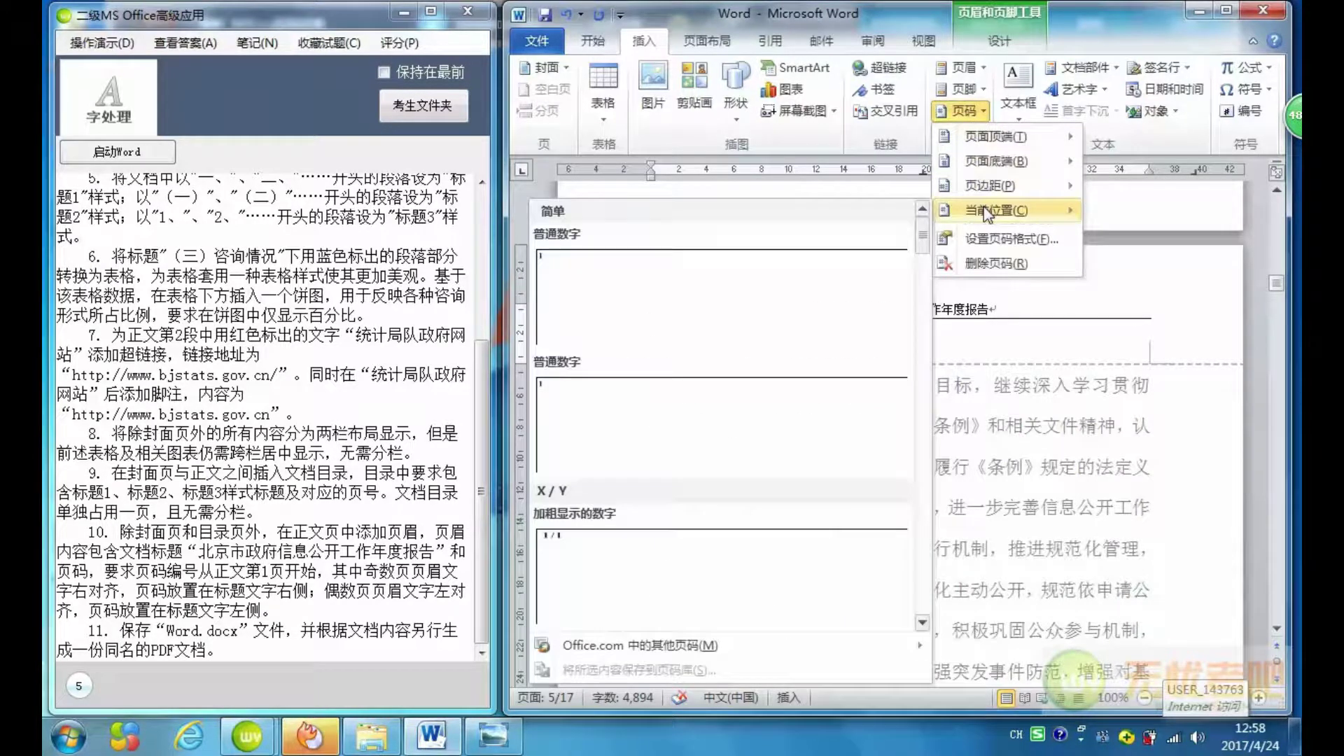
{"action": "left_click", "coordinate": [763, 280]}
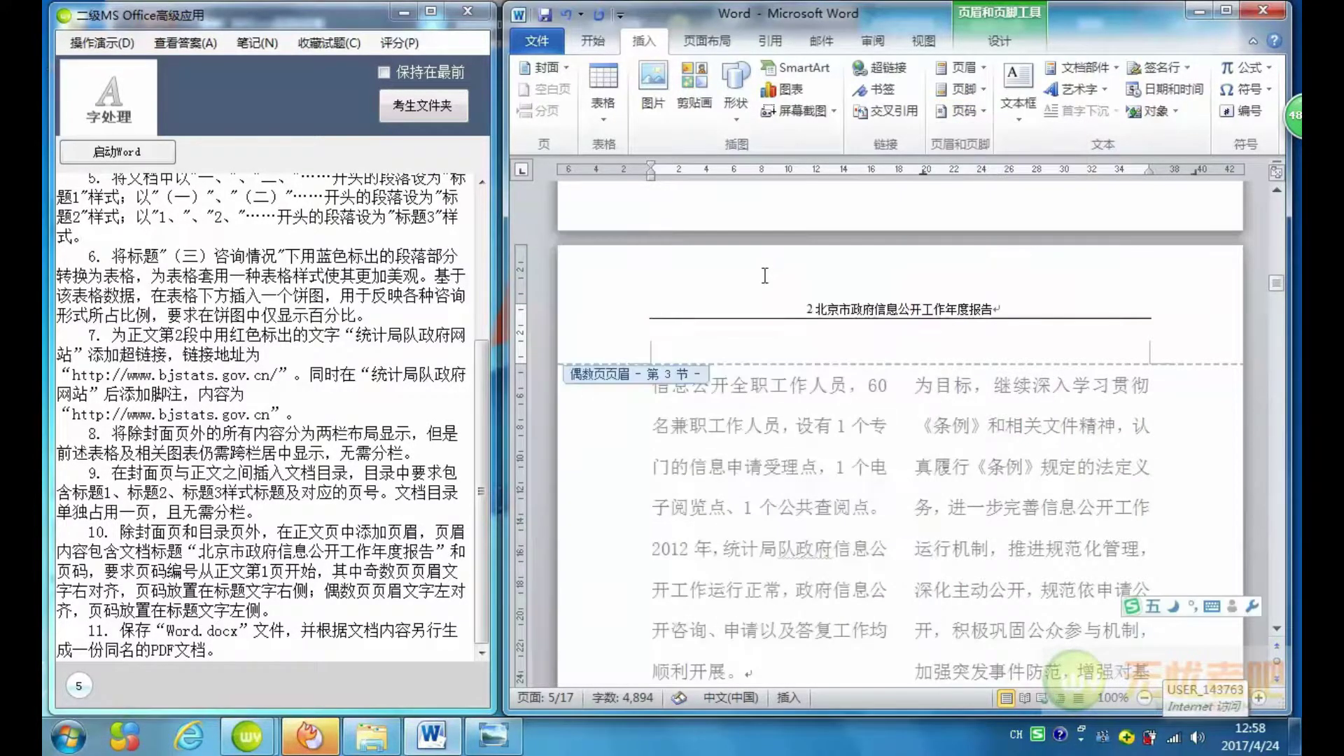
{"action": "left_click", "coordinate": [831, 310]}
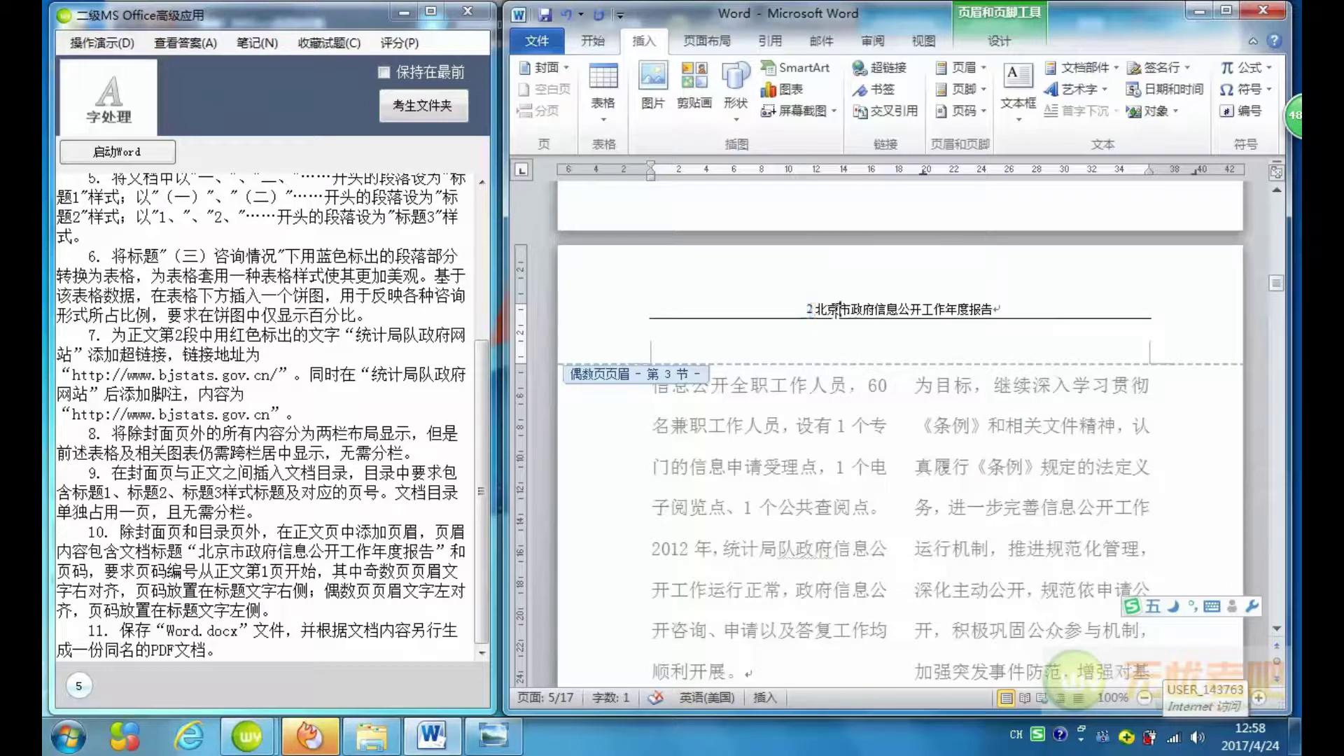
{"action": "left_click", "coordinate": [598, 48]}
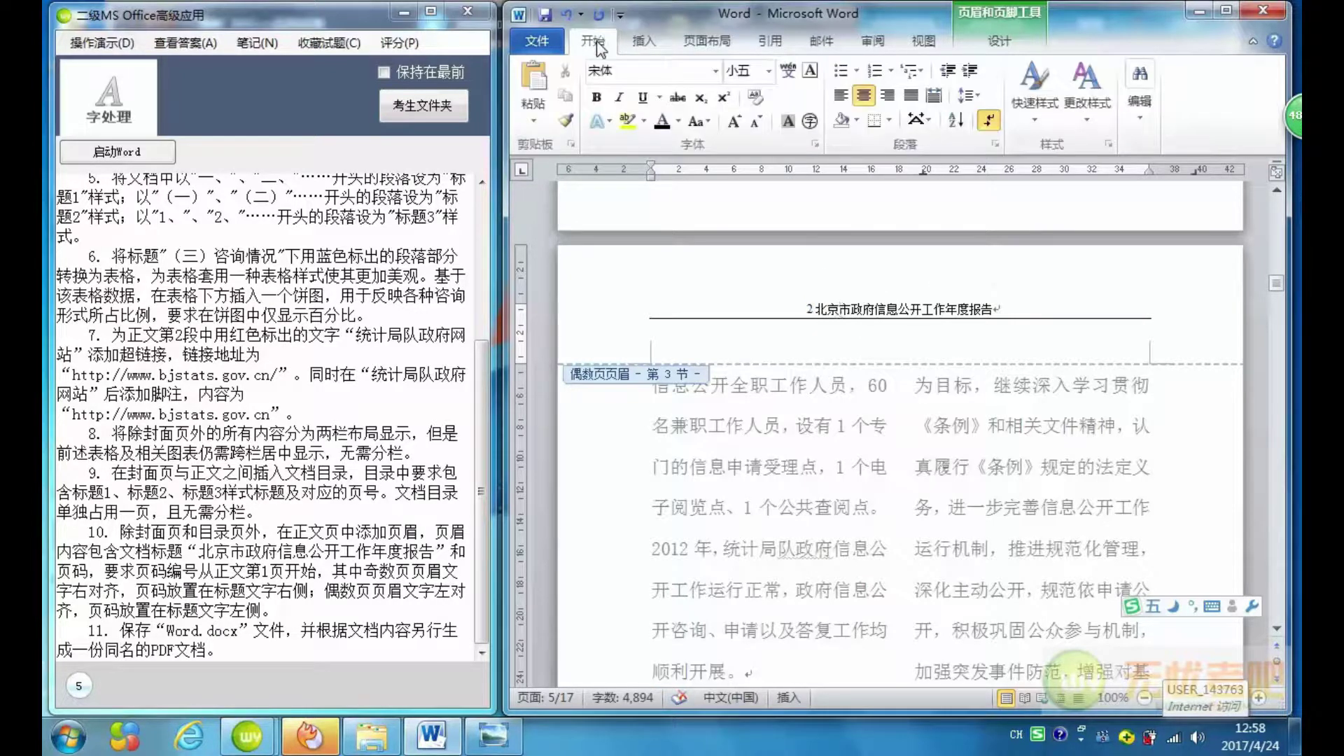
{"action": "left_click", "coordinate": [841, 98]}
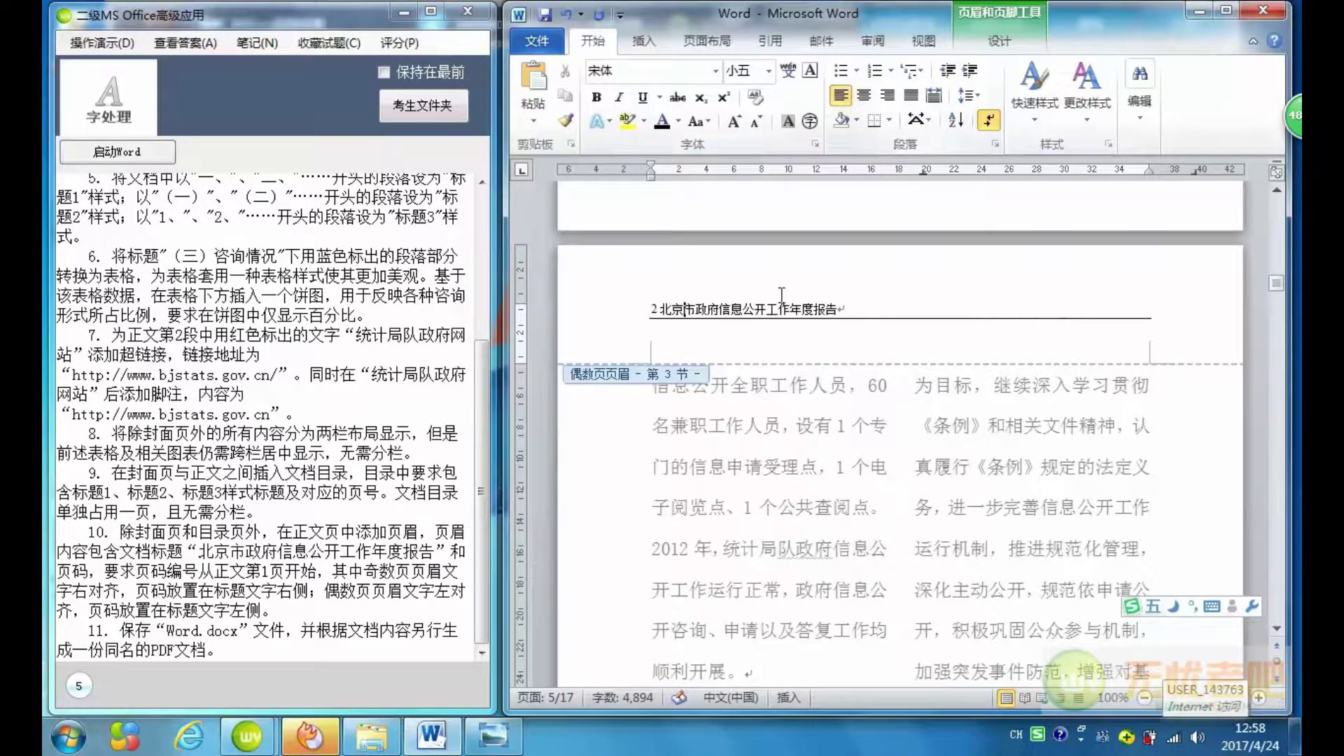
Paste the report title as plain text into the odd-page header, removing leftover characters.
{"action": "scroll", "coordinate": [771, 308], "scroll_direction": "down", "scroll_amount": 4}
{"action": "scroll", "coordinate": [771, 308], "scroll_direction": "down", "scroll_amount": 4}
{"action": "scroll", "coordinate": [770, 308], "scroll_direction": "down", "scroll_amount": 4}
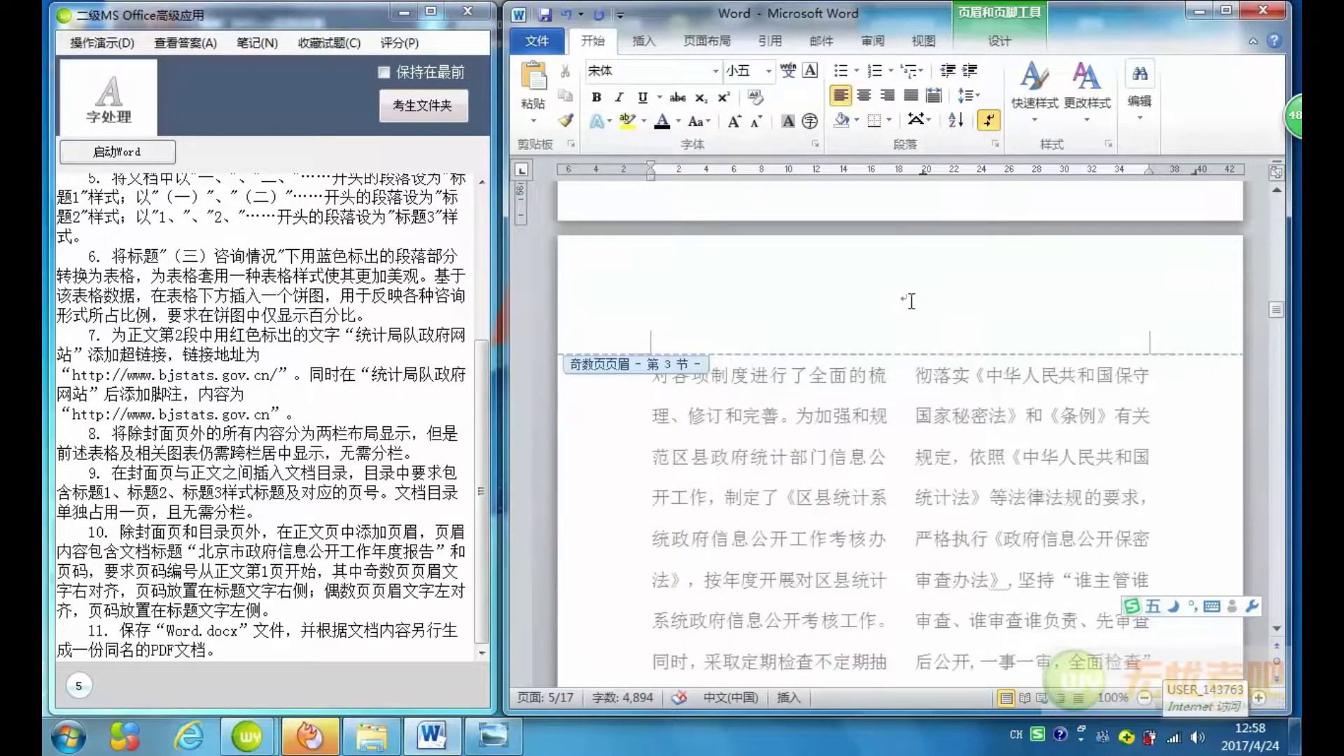
{"action": "left_click", "coordinate": [910, 301]}
{"action": "right_click", "coordinate": [904, 300]}
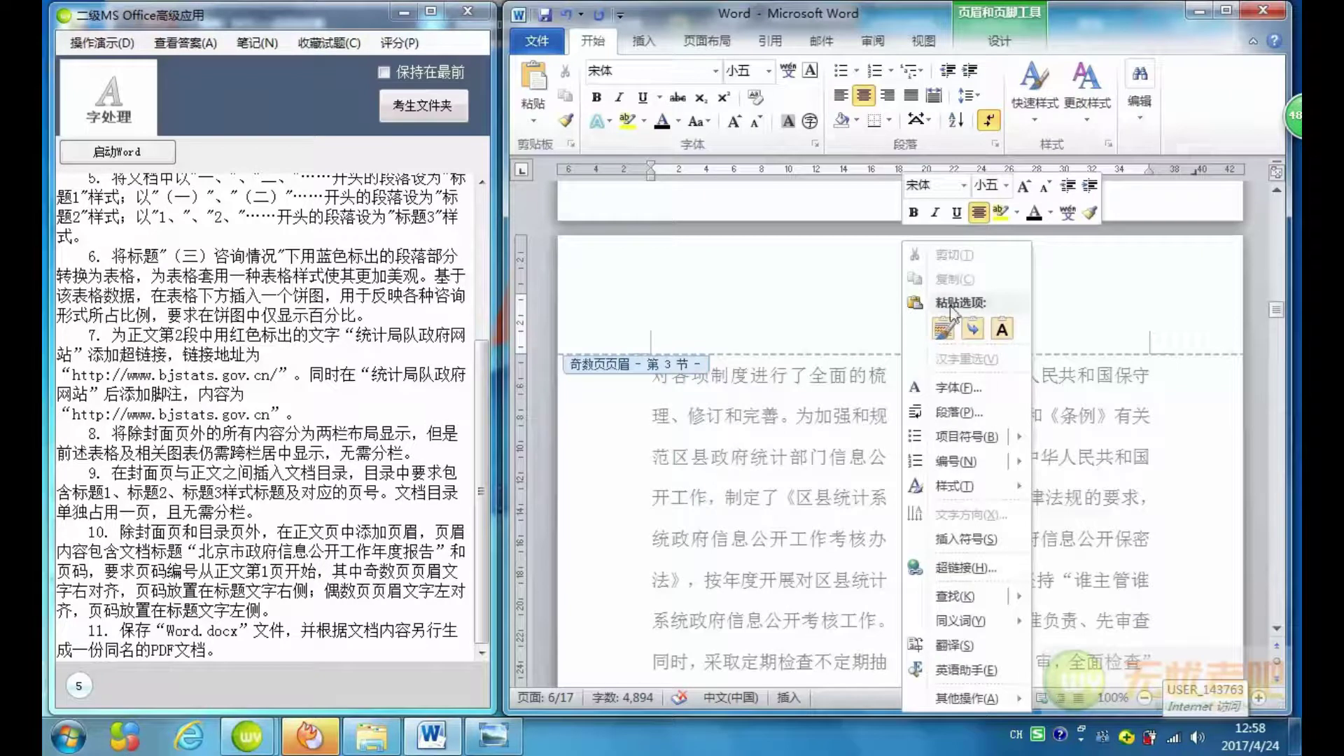
{"action": "left_click", "coordinate": [1002, 329]}
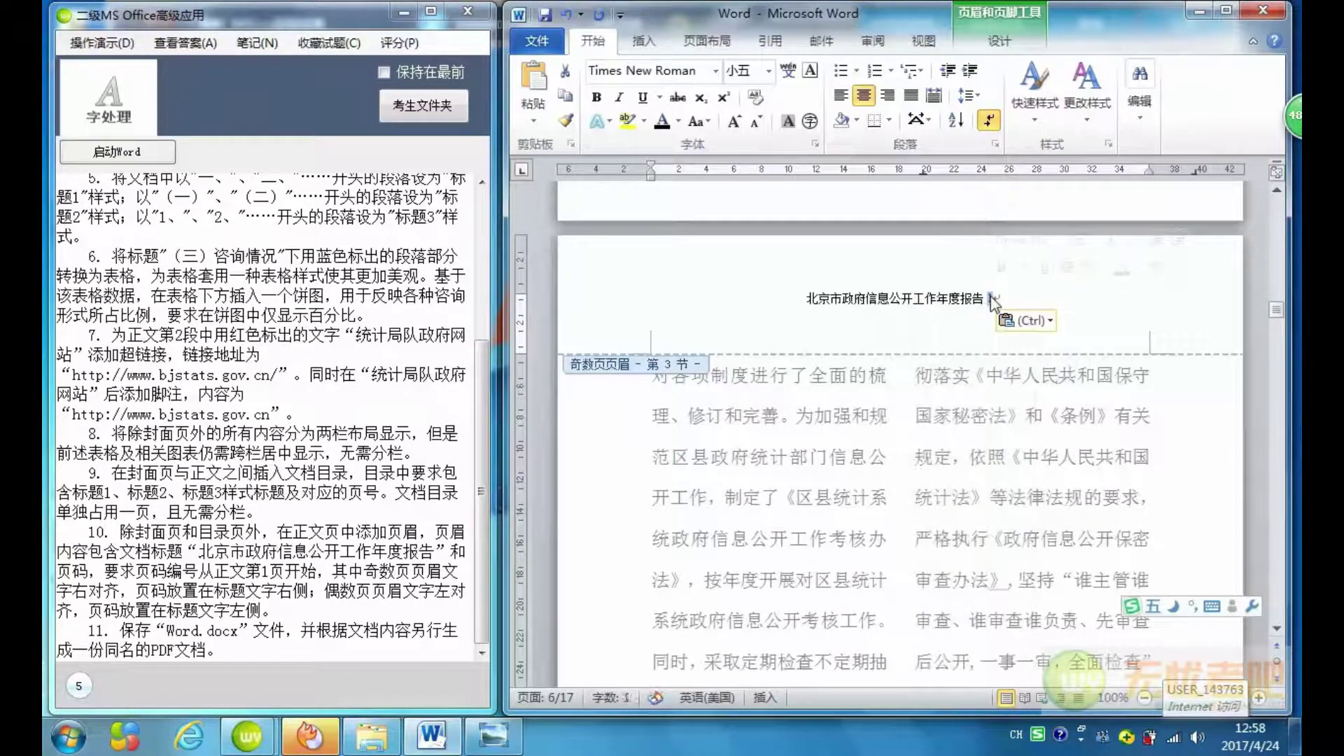
{"action": "key", "text": "BackSpace"}
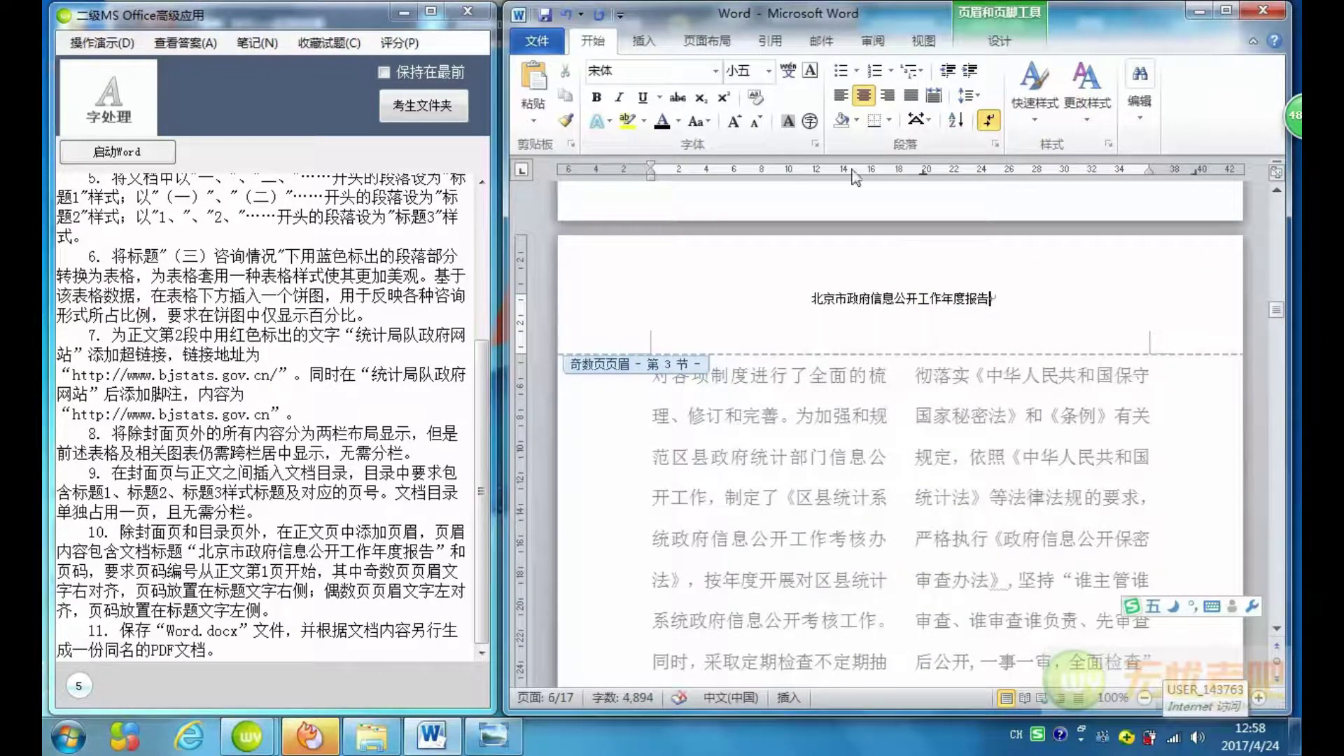
Insert a page number after the title and right-align the odd-page header.
{"action": "left_click", "coordinate": [644, 40]}
{"action": "left_click", "coordinate": [959, 112]}
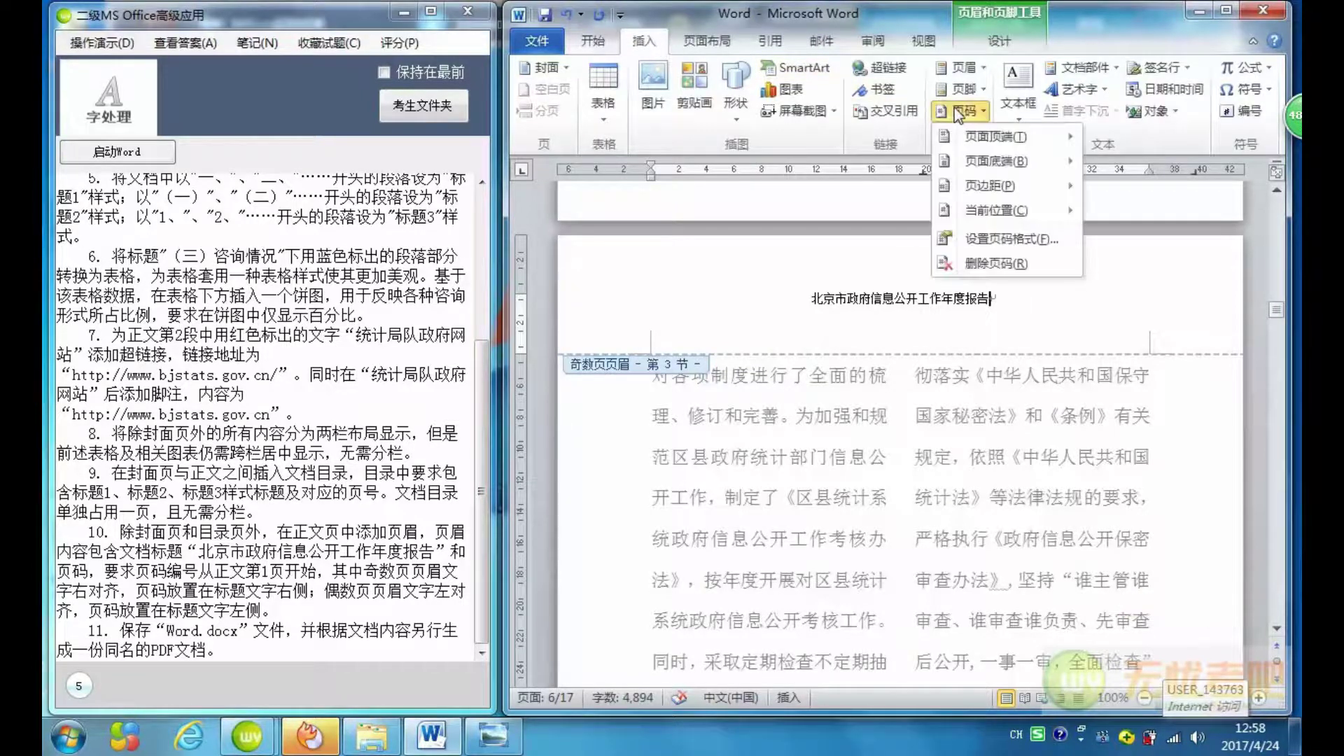
{"action": "mouse_move", "coordinate": [996, 210]}
{"action": "left_click", "coordinate": [790, 282]}
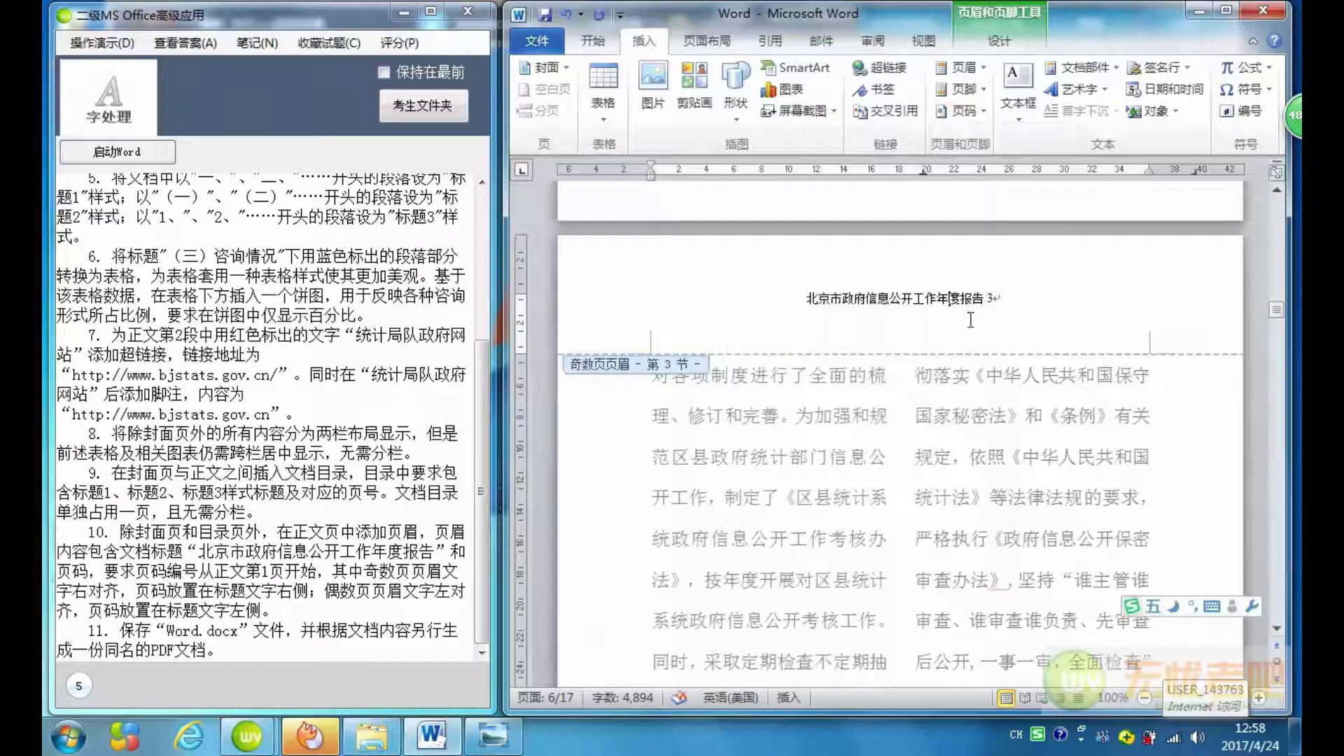
{"action": "left_click", "coordinate": [593, 41]}
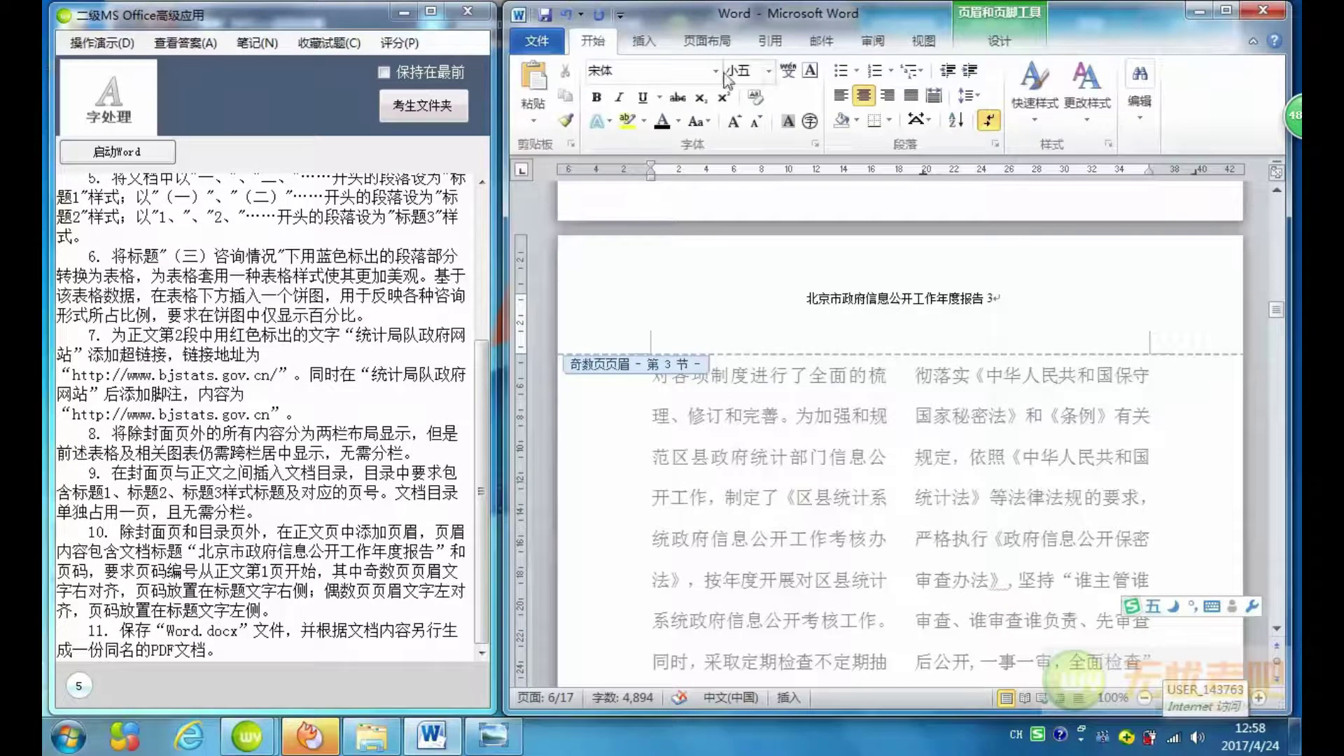
{"action": "left_click", "coordinate": [887, 95]}
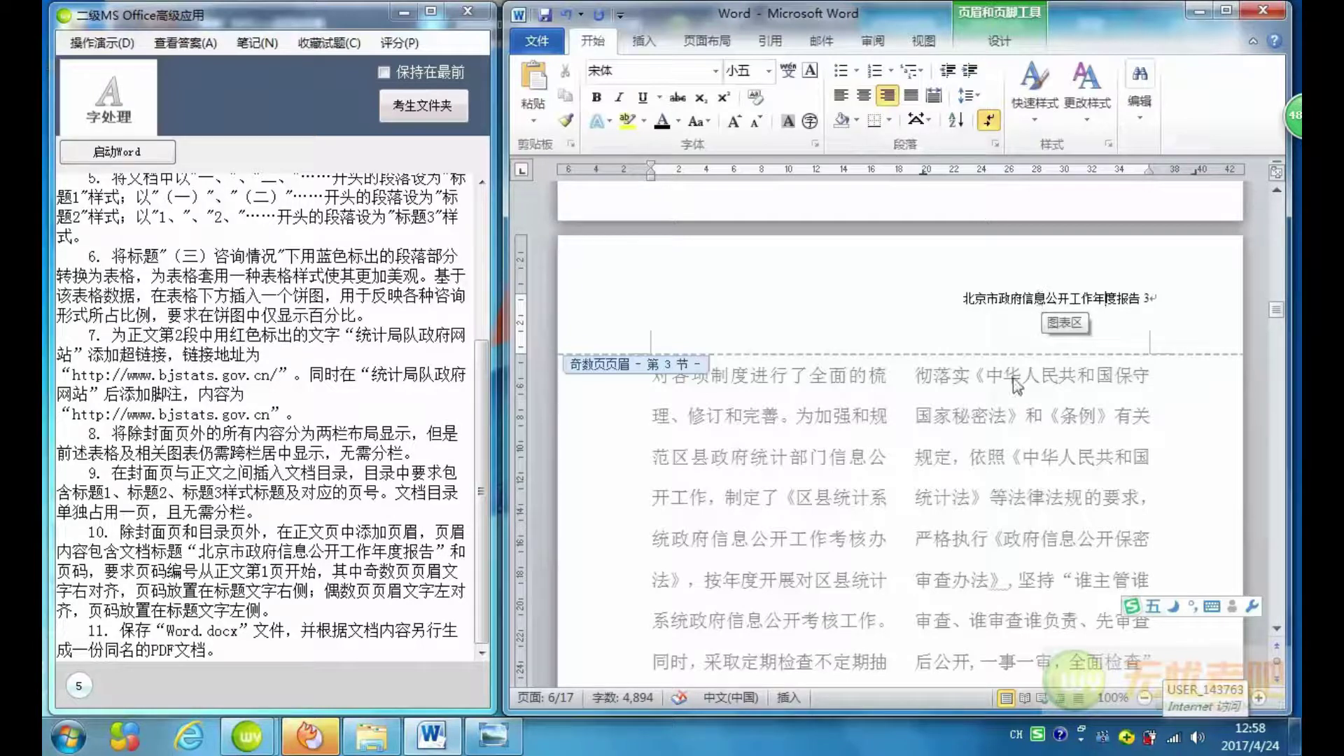
{"action": "scroll", "coordinate": [1015, 392], "scroll_direction": "down", "scroll_amount": 3}
{"action": "scroll", "coordinate": [994, 434], "scroll_direction": "up", "scroll_amount": 3}
{"action": "scroll", "coordinate": [975, 490], "scroll_direction": "up", "scroll_amount": 2}
{"action": "scroll", "coordinate": [976, 489], "scroll_direction": "down", "scroll_amount": 5}
{"action": "scroll", "coordinate": [910, 421], "scroll_direction": "down", "scroll_amount": 5}
{"action": "scroll", "coordinate": [840, 350], "scroll_direction": "down", "scroll_amount": 5}
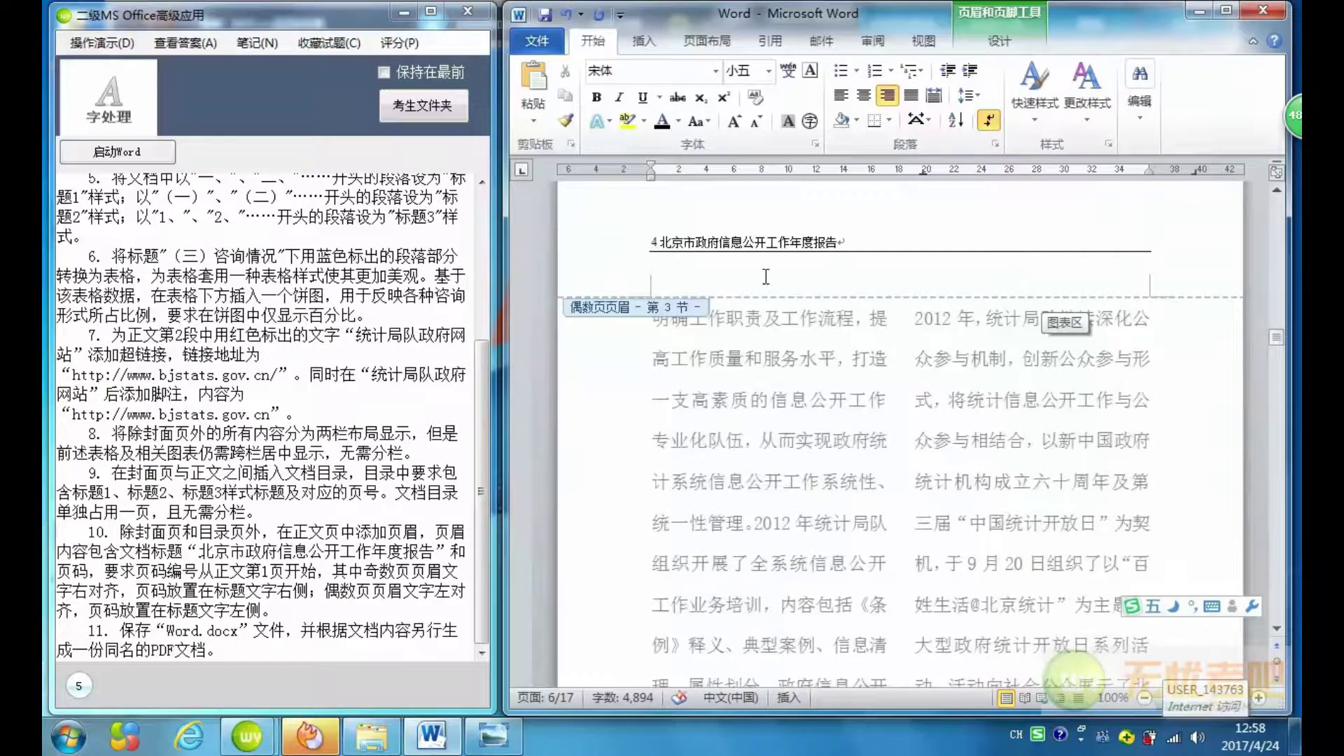
{"action": "scroll", "coordinate": [806, 336], "scroll_direction": "down", "scroll_amount": 5}
{"action": "scroll", "coordinate": [855, 399], "scroll_direction": "down", "scroll_amount": 5}
{"action": "scroll", "coordinate": [903, 469], "scroll_direction": "down", "scroll_amount": 5}
{"action": "scroll", "coordinate": [950, 537], "scroll_direction": "down", "scroll_amount": 5}
{"action": "scroll", "coordinate": [951, 537], "scroll_direction": "down", "scroll_amount": 5}
{"action": "scroll", "coordinate": [951, 539], "scroll_direction": "down", "scroll_amount": 5}
{"action": "scroll", "coordinate": [952, 542], "scroll_direction": "down", "scroll_amount": 5}
{"action": "scroll", "coordinate": [952, 546], "scroll_direction": "down", "scroll_amount": 5}
{"action": "scroll", "coordinate": [952, 546], "scroll_direction": "down", "scroll_amount": 5}
{"action": "scroll", "coordinate": [952, 546], "scroll_direction": "down", "scroll_amount": 5}
{"action": "scroll", "coordinate": [952, 546], "scroll_direction": "down", "scroll_amount": 5}
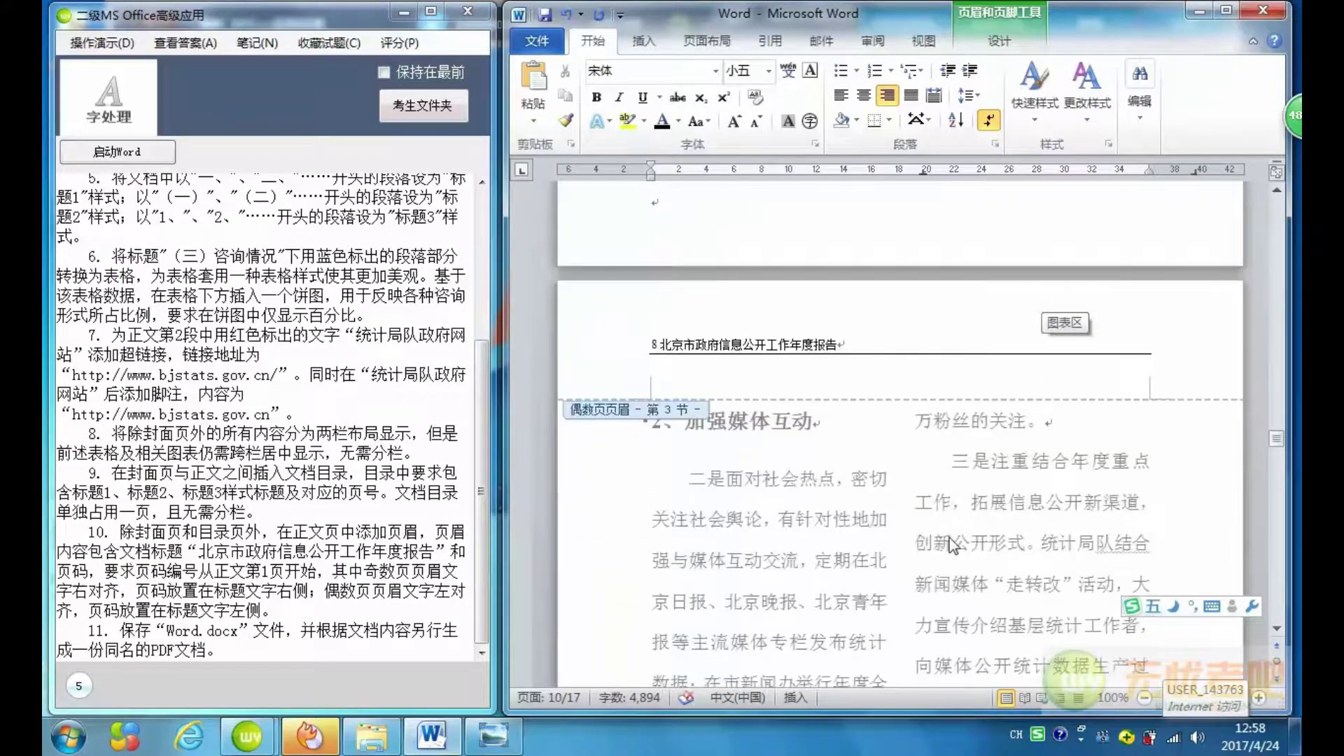
{"action": "scroll", "coordinate": [952, 546], "scroll_direction": "down", "scroll_amount": 5}
{"action": "scroll", "coordinate": [952, 546], "scroll_direction": "down", "scroll_amount": 5}
{"action": "scroll", "coordinate": [952, 546], "scroll_direction": "down", "scroll_amount": 5}
{"action": "scroll", "coordinate": [952, 546], "scroll_direction": "down", "scroll_amount": 2}
{"action": "scroll", "coordinate": [953, 546], "scroll_direction": "down", "scroll_amount": 5}
{"action": "scroll", "coordinate": [953, 546], "scroll_direction": "down", "scroll_amount": 5}
{"action": "scroll", "coordinate": [952, 546], "scroll_direction": "down", "scroll_amount": 5}
{"action": "scroll", "coordinate": [952, 547], "scroll_direction": "down", "scroll_amount": 3}
{"action": "scroll", "coordinate": [952, 546], "scroll_direction": "down", "scroll_amount": 5}
{"action": "scroll", "coordinate": [953, 546], "scroll_direction": "down", "scroll_amount": 5}
{"action": "scroll", "coordinate": [948, 536], "scroll_direction": "down", "scroll_amount": 3}
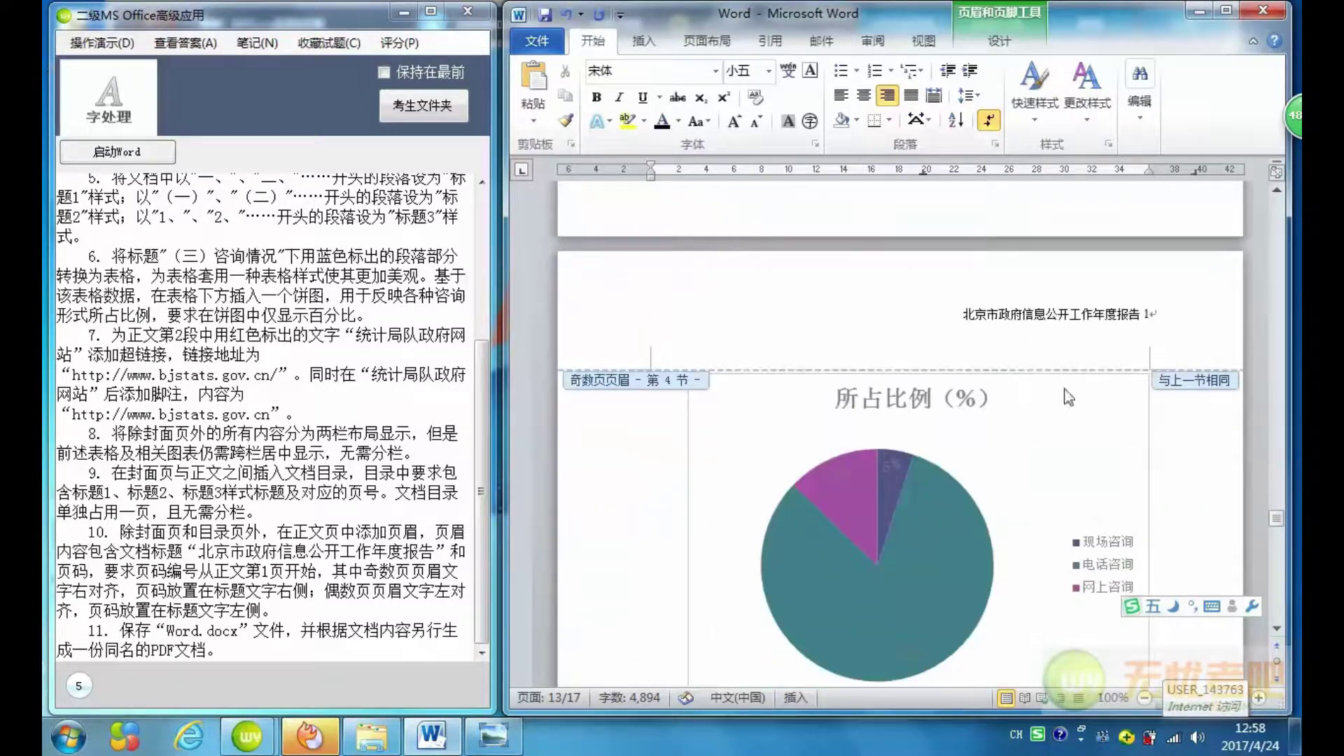
{"action": "left_click", "coordinate": [1048, 315]}
{"action": "left_click", "coordinate": [1145, 314]}
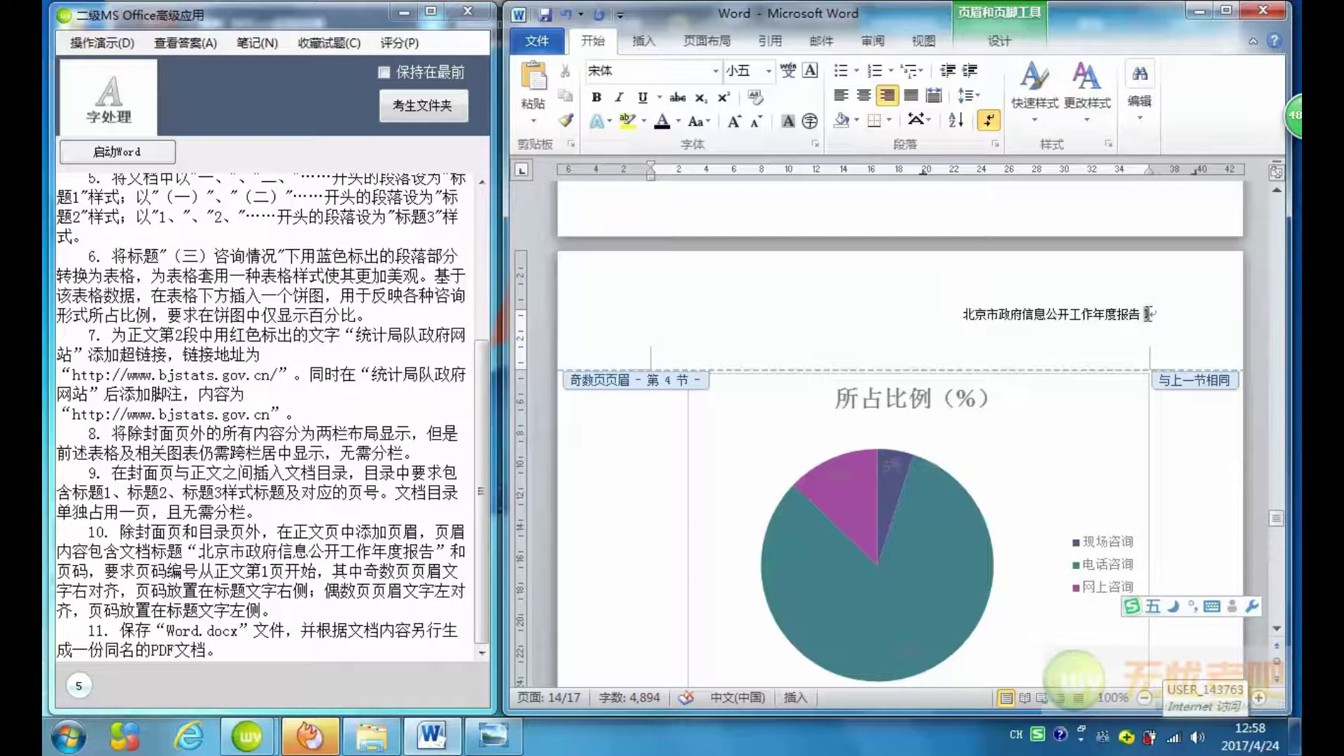
{"action": "left_click", "coordinate": [1148, 313]}
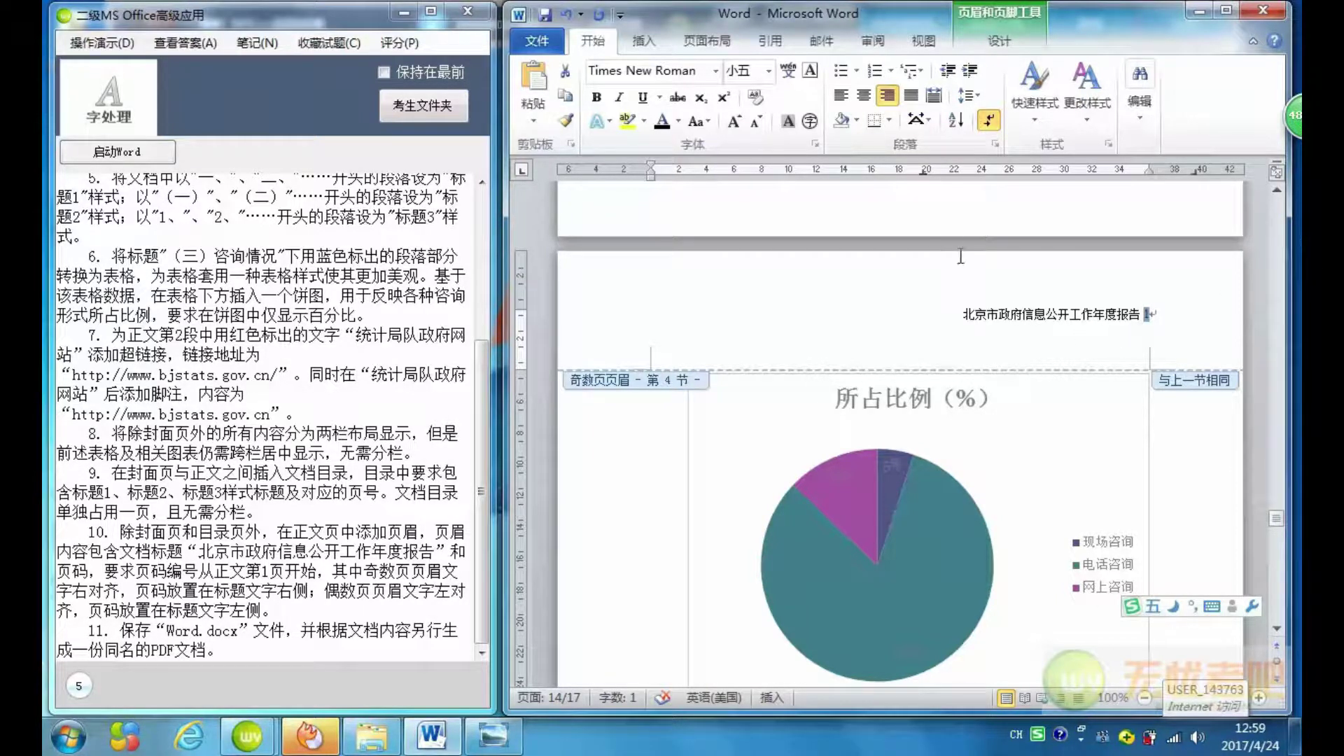
{"action": "scroll", "coordinate": [955, 267], "scroll_direction": "up", "scroll_amount": 3}
{"action": "scroll", "coordinate": [910, 315], "scroll_direction": "up", "scroll_amount": 5}
{"action": "scroll", "coordinate": [910, 315], "scroll_direction": "up", "scroll_amount": 2}
{"action": "scroll", "coordinate": [867, 368], "scroll_direction": "down", "scroll_amount": 6}
{"action": "scroll", "coordinate": [867, 368], "scroll_direction": "down", "scroll_amount": 5}
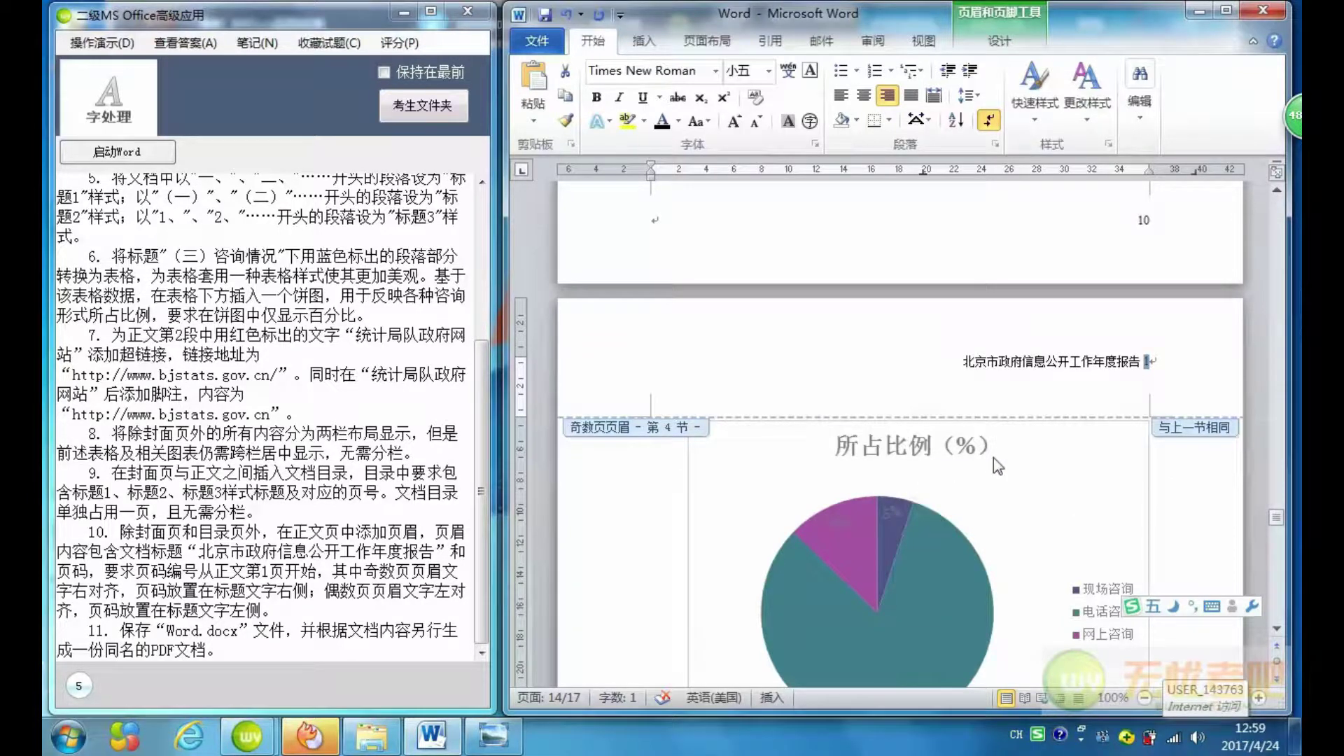
Set the next section's header page number to continue from the previous section.
{"action": "right_click", "coordinate": [1146, 362]}
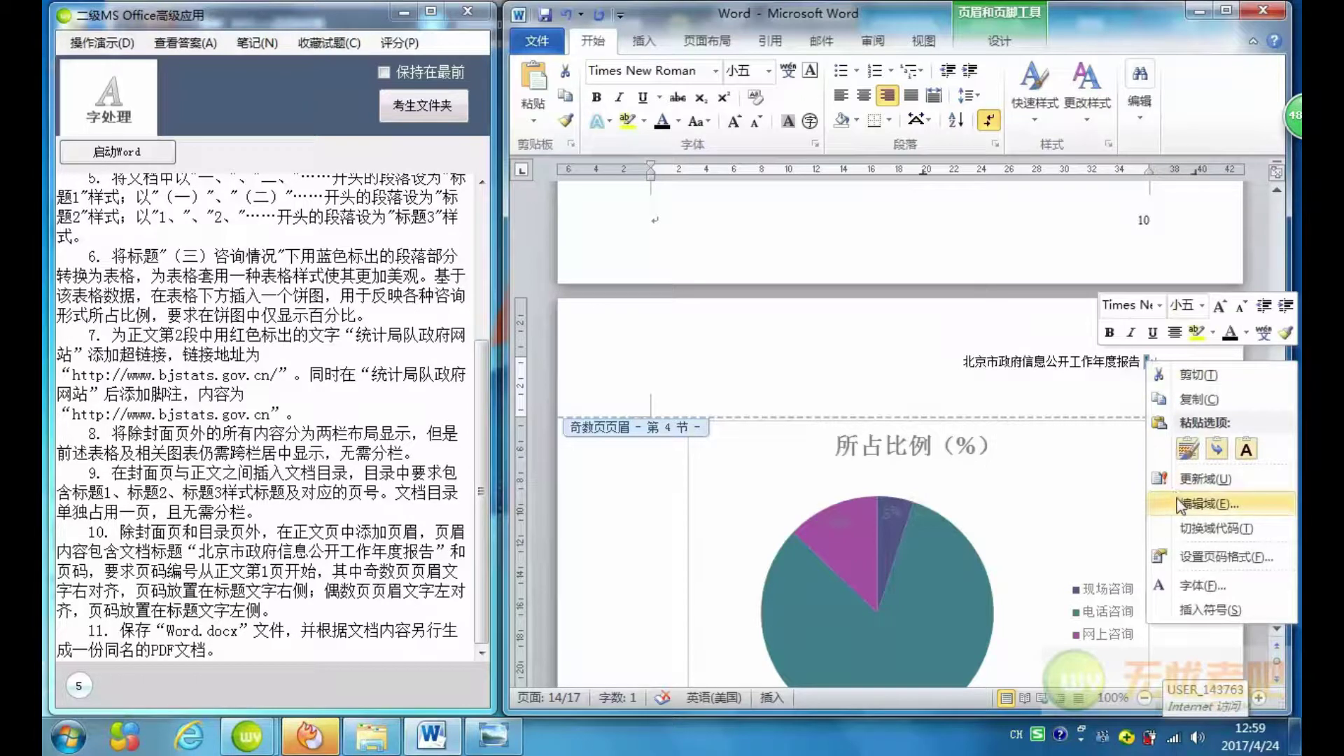
{"action": "left_click", "coordinate": [1193, 557]}
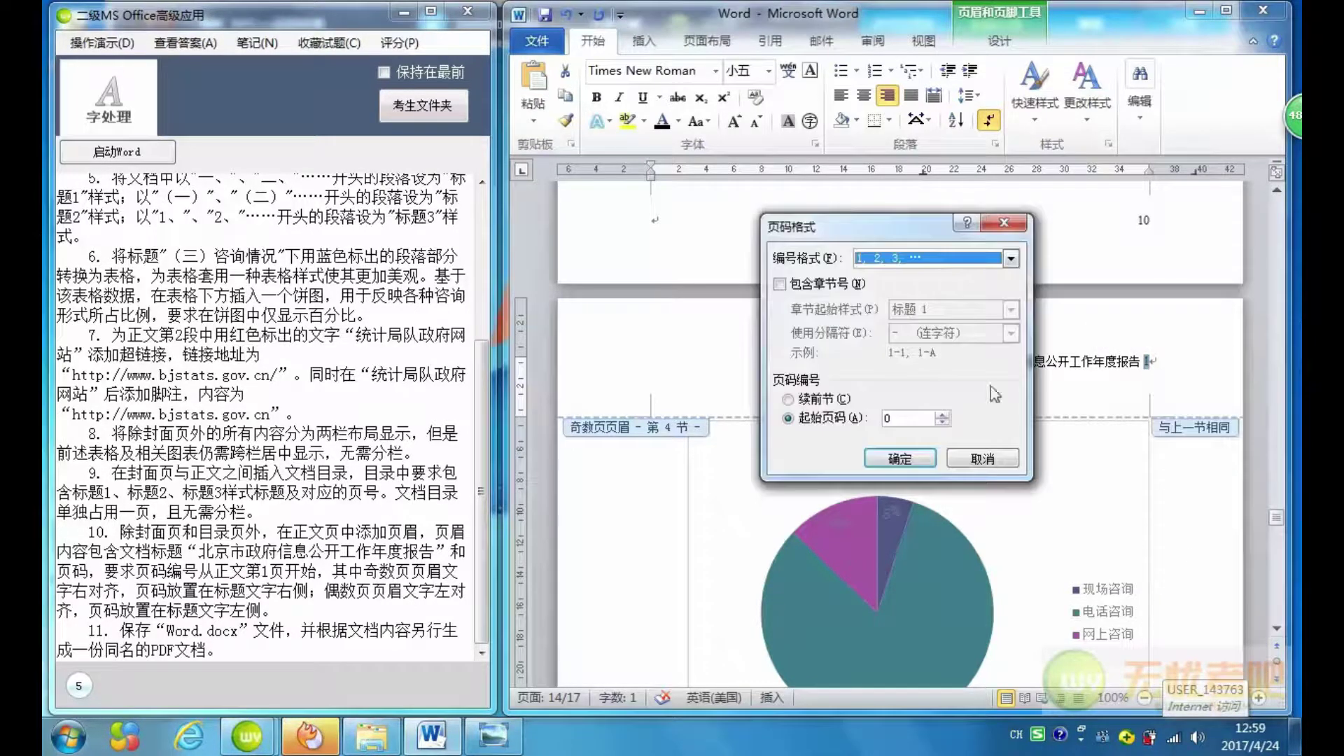
{"action": "left_click", "coordinate": [788, 399]}
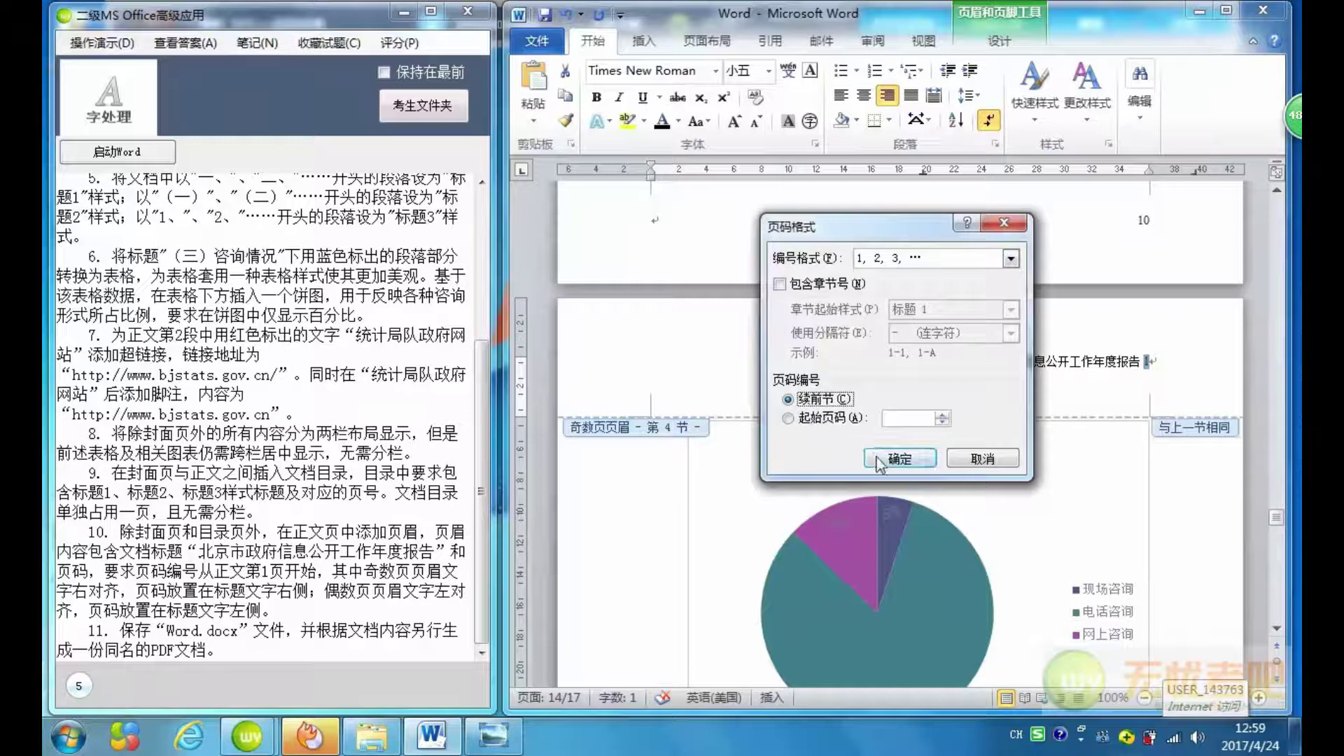
{"action": "left_click", "coordinate": [899, 458]}
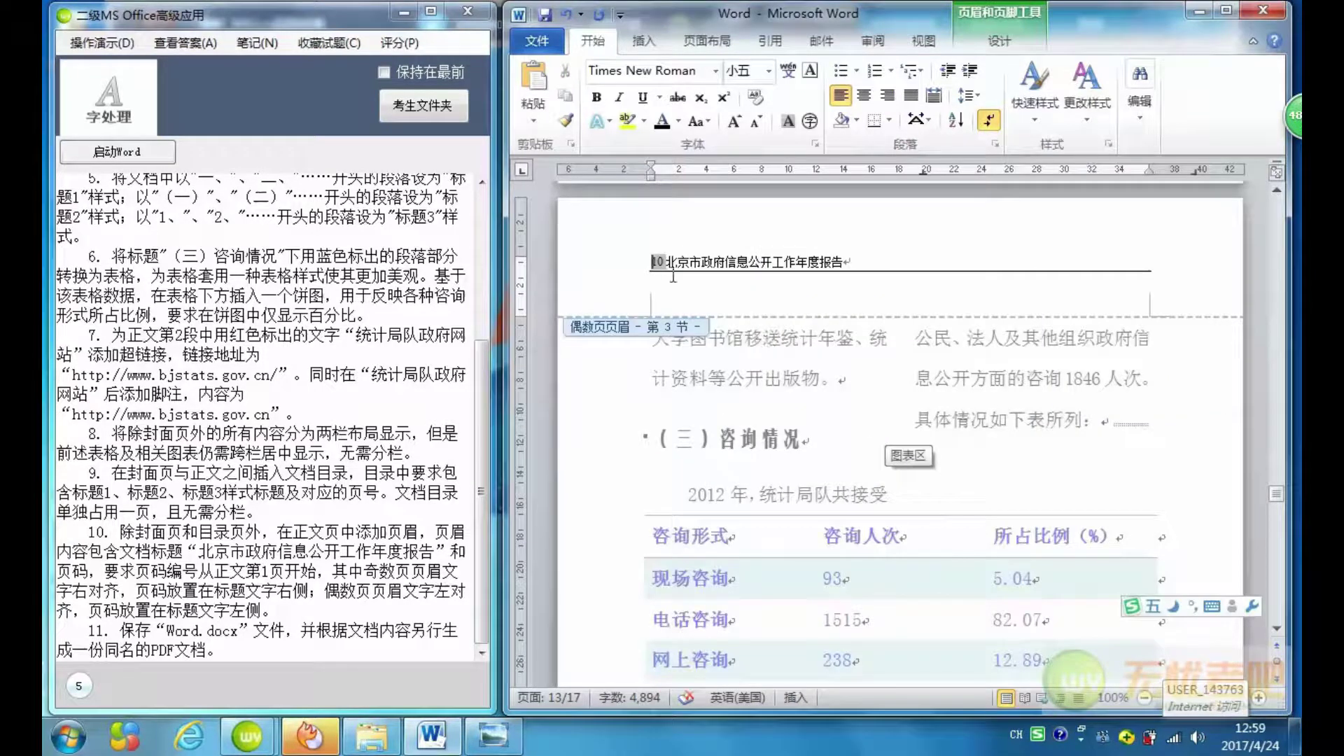
Set the page 15 header's page number to continue from the previous section too.
{"action": "scroll", "coordinate": [910, 483], "scroll_direction": "down", "scroll_amount": 1}
{"action": "scroll", "coordinate": [910, 483], "scroll_direction": "down", "scroll_amount": 5}
{"action": "scroll", "coordinate": [910, 483], "scroll_direction": "down", "scroll_amount": 4}
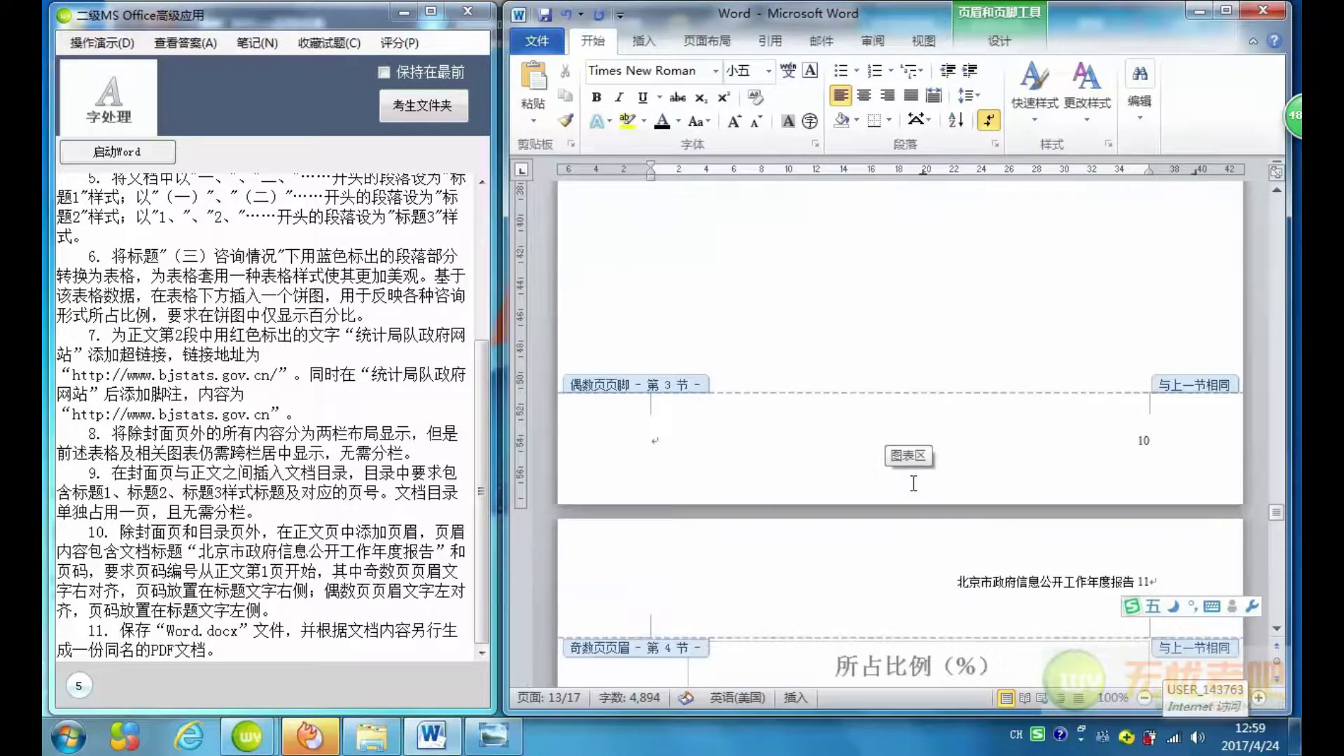
{"action": "scroll", "coordinate": [995, 490], "scroll_direction": "down", "scroll_amount": 5}
{"action": "left_click", "coordinate": [1137, 394]}
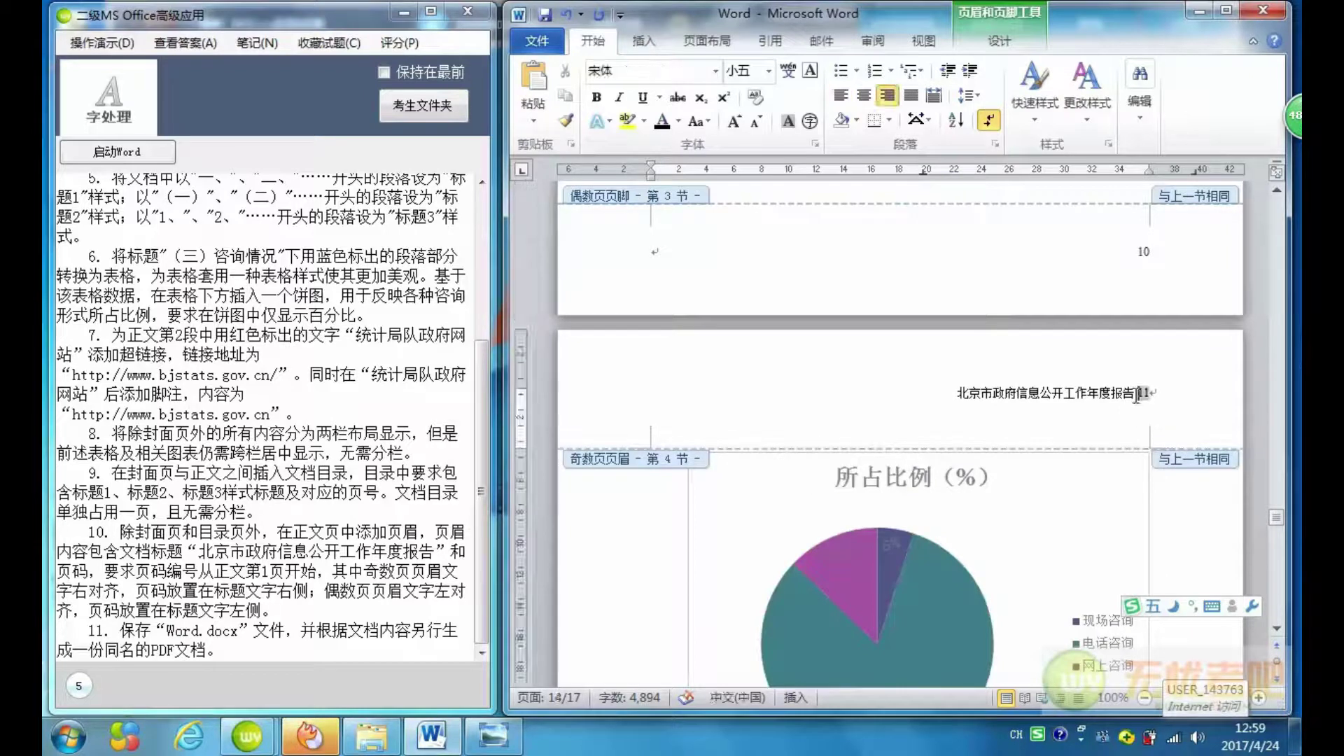
{"action": "scroll", "coordinate": [1114, 393], "scroll_direction": "down", "scroll_amount": 2}
{"action": "scroll", "coordinate": [1114, 393], "scroll_direction": "down", "scroll_amount": 5}
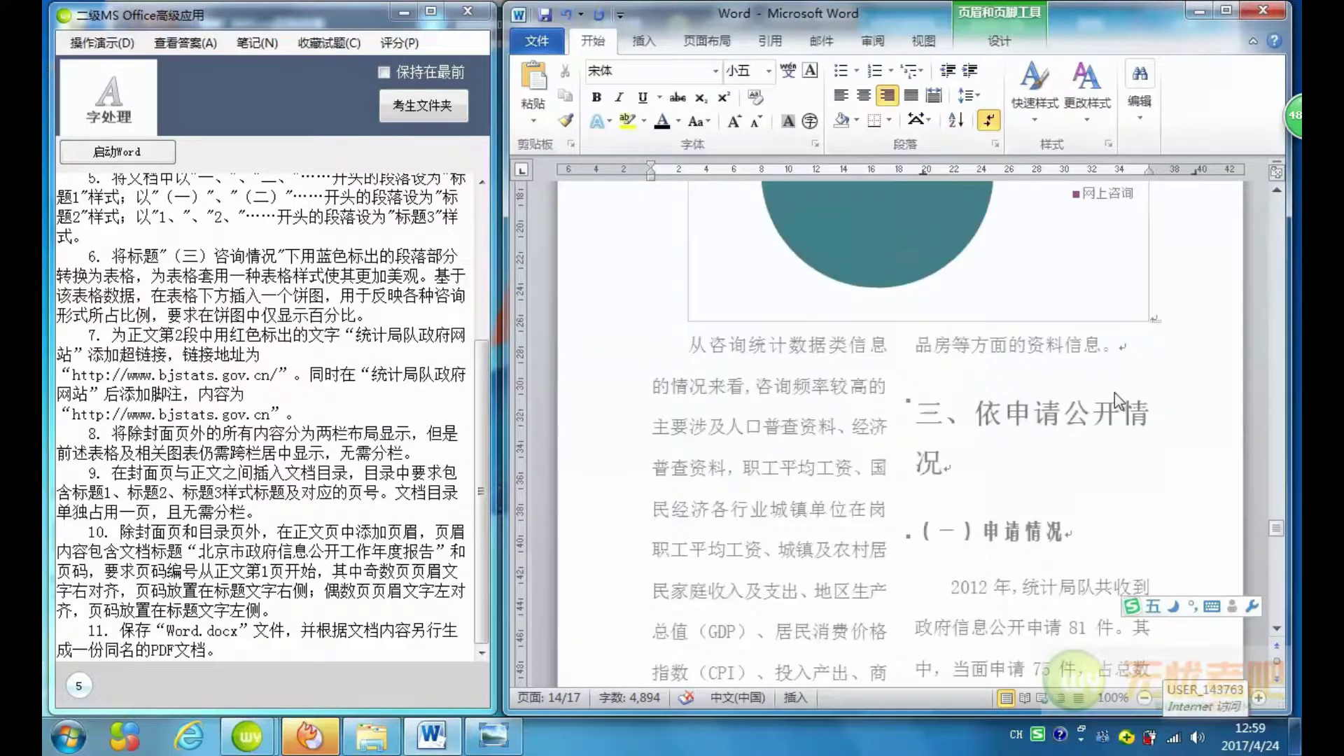
{"action": "scroll", "coordinate": [1114, 393], "scroll_direction": "down", "scroll_amount": 5}
{"action": "scroll", "coordinate": [762, 553], "scroll_direction": "down", "scroll_amount": 2}
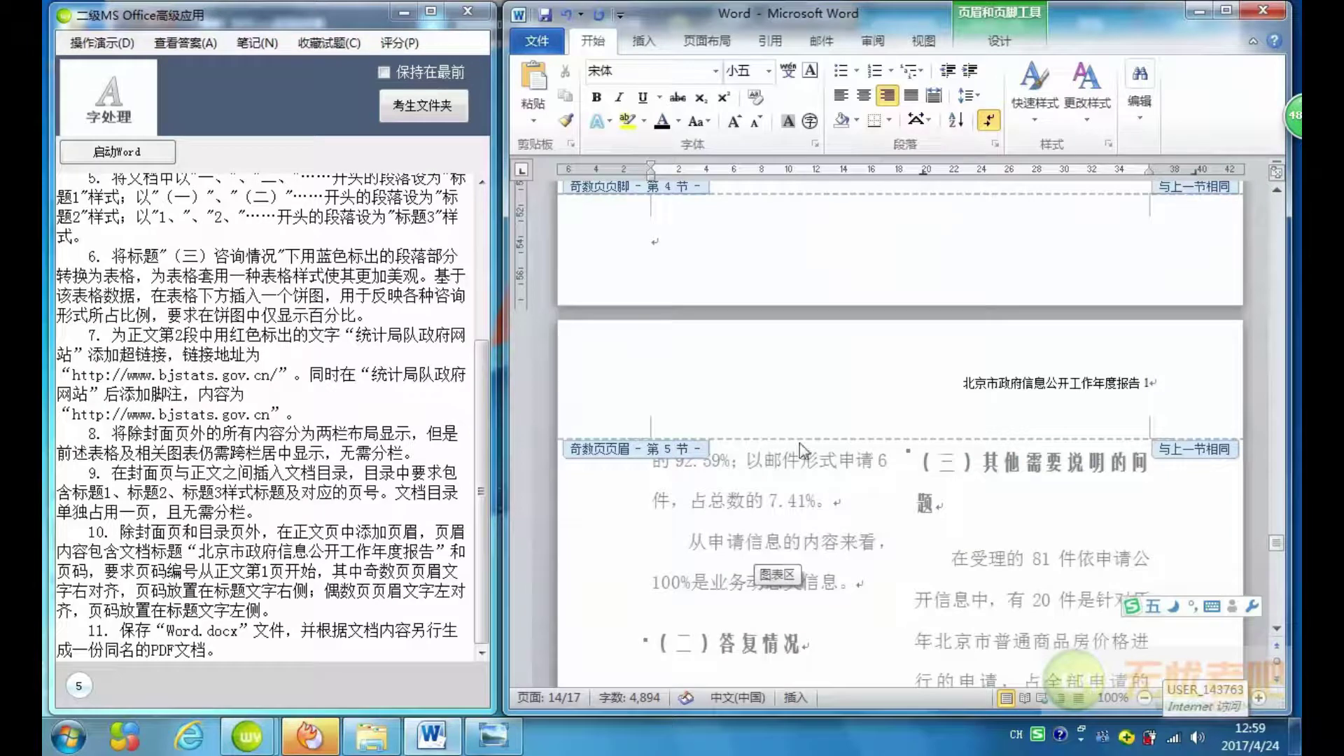
{"action": "scroll", "coordinate": [1004, 389], "scroll_direction": "up", "scroll_amount": 3}
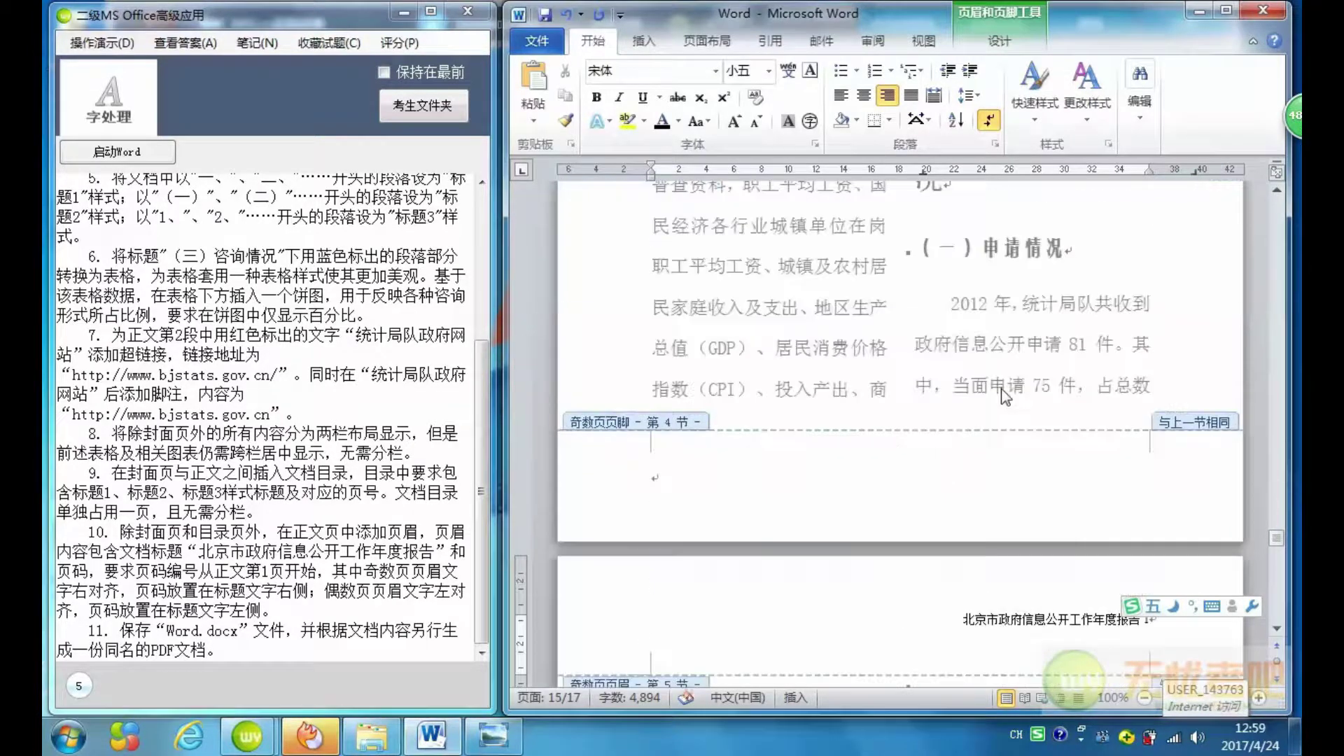
{"action": "scroll", "coordinate": [1001, 389], "scroll_direction": "up", "scroll_amount": 3}
{"action": "scroll", "coordinate": [1001, 388], "scroll_direction": "up", "scroll_amount": 4}
{"action": "scroll", "coordinate": [1001, 389], "scroll_direction": "up", "scroll_amount": 2}
{"action": "scroll", "coordinate": [1001, 389], "scroll_direction": "down", "scroll_amount": 3}
{"action": "scroll", "coordinate": [1001, 389], "scroll_direction": "down", "scroll_amount": 5}
{"action": "scroll", "coordinate": [1001, 389], "scroll_direction": "down", "scroll_amount": 3}
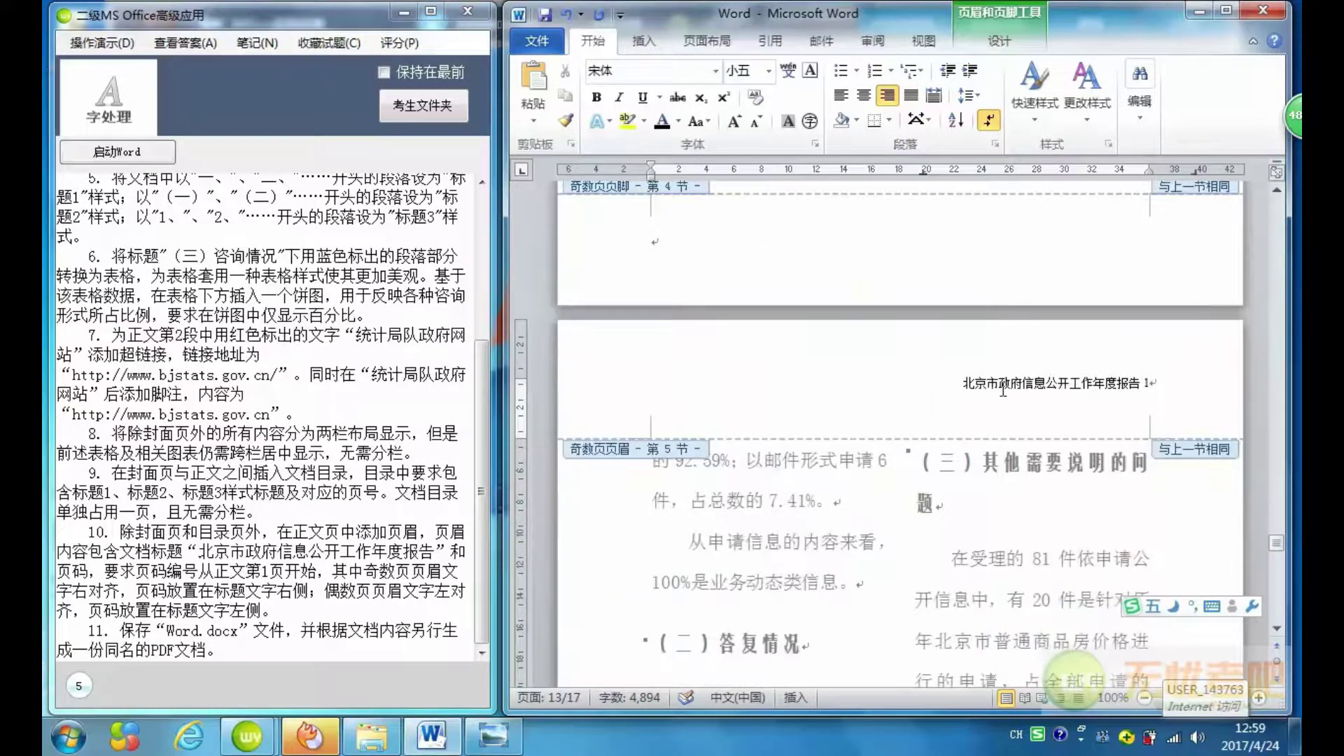
{"action": "scroll", "coordinate": [1001, 390], "scroll_direction": "down", "scroll_amount": 1}
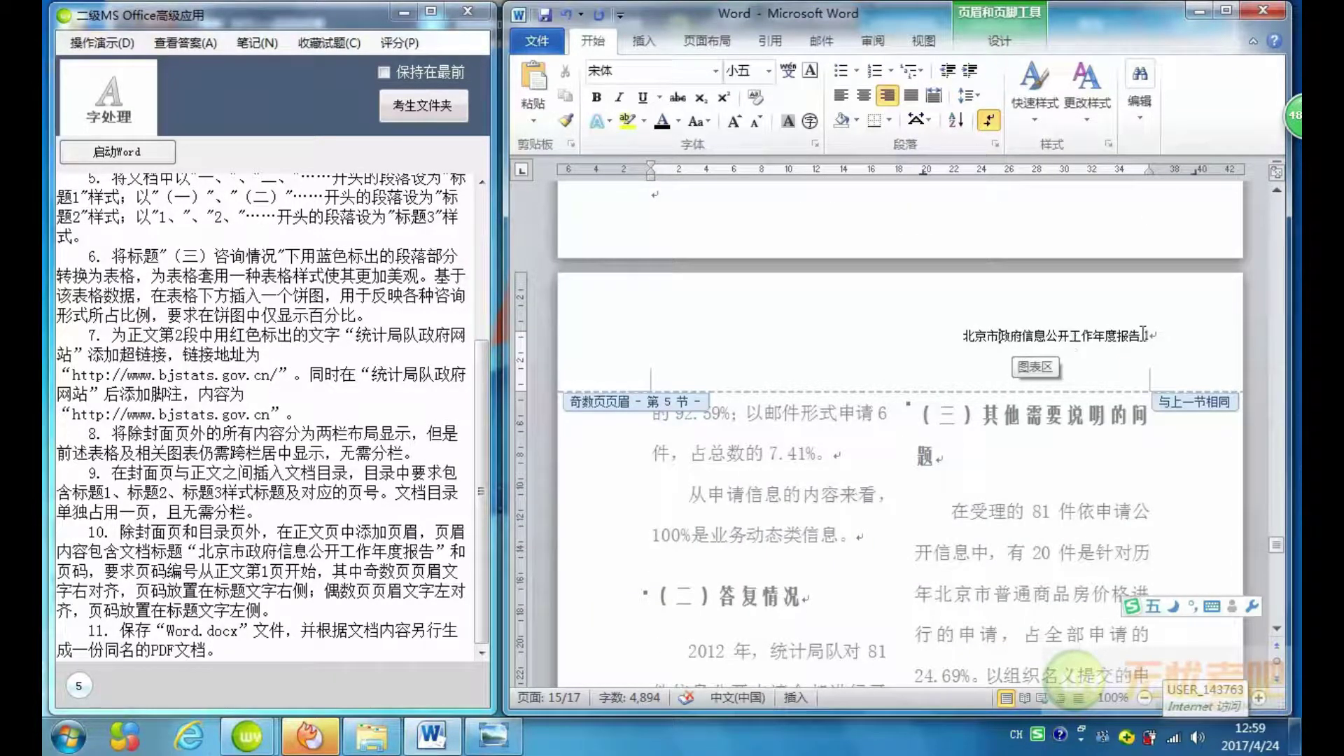
{"action": "left_click", "coordinate": [1146, 335]}
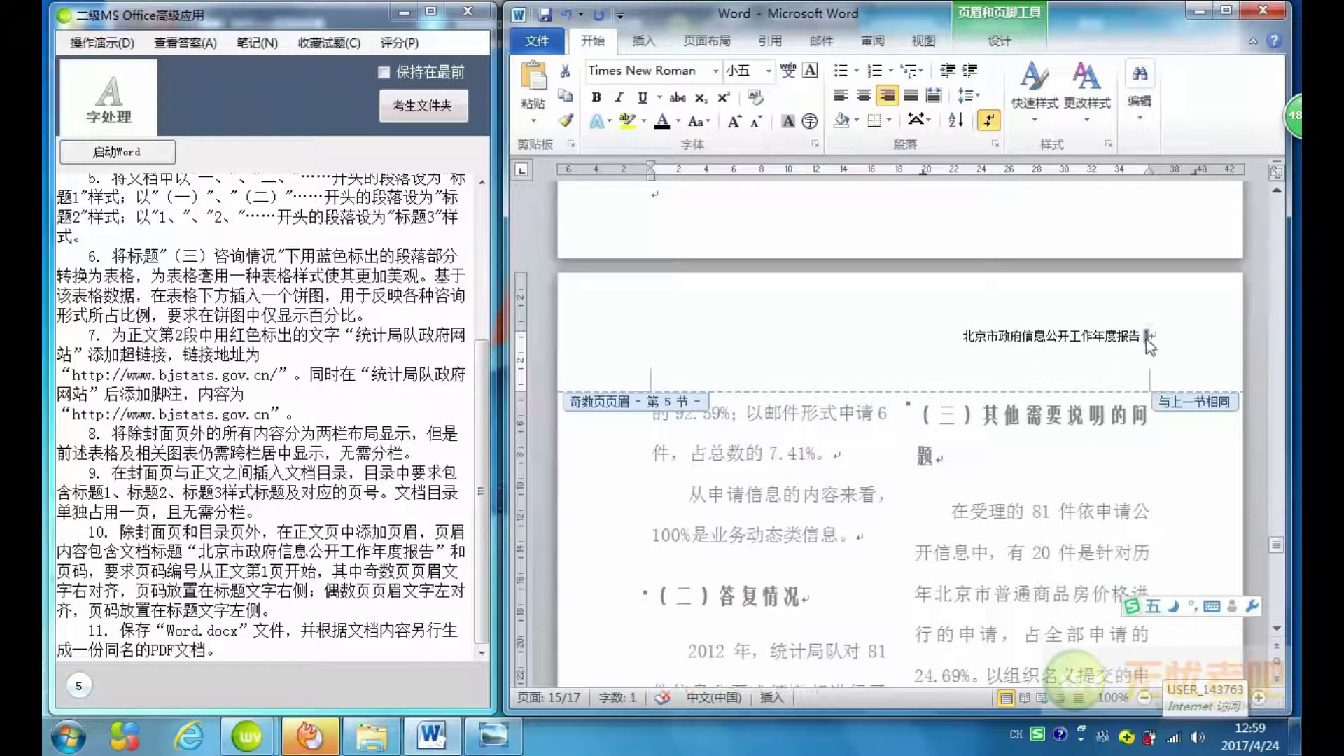
{"action": "right_click", "coordinate": [1147, 336]}
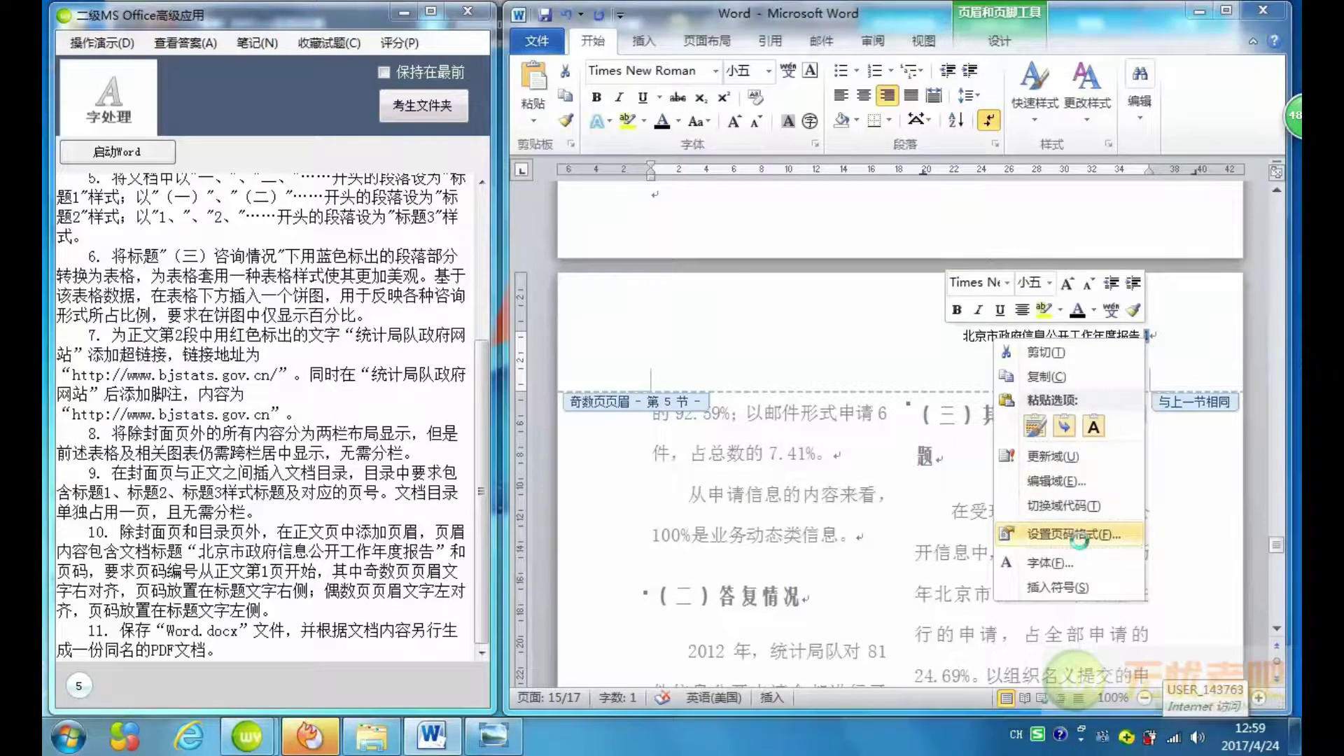
{"action": "left_click", "coordinate": [1073, 534]}
{"action": "left_click", "coordinate": [788, 399]}
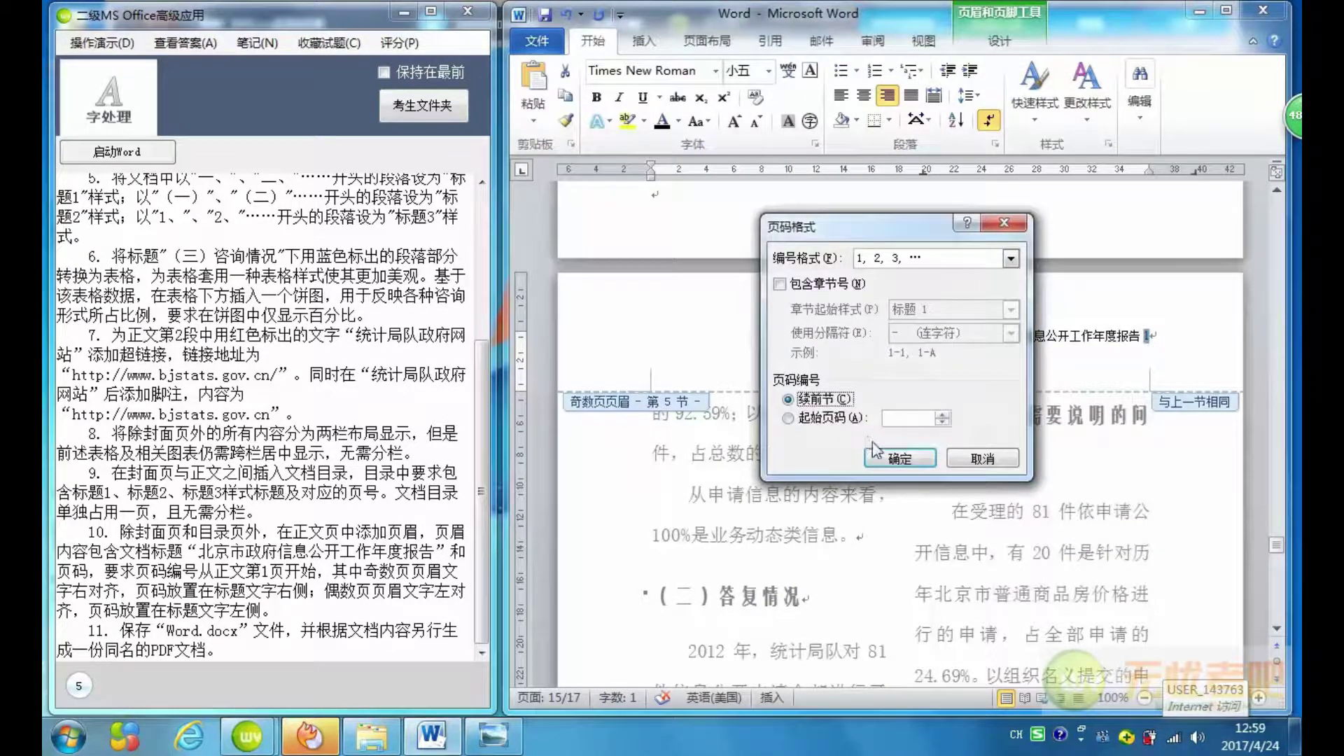
{"action": "left_click", "coordinate": [880, 459]}
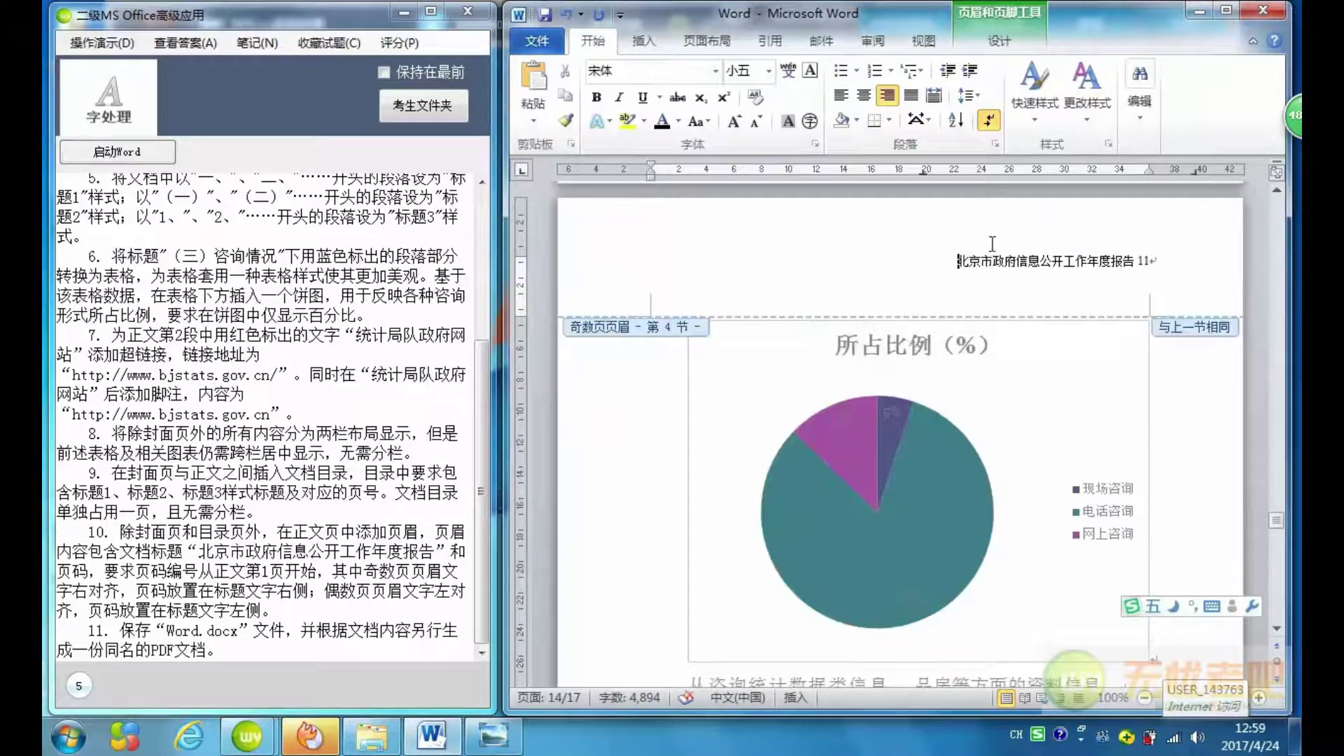
{"action": "scroll", "coordinate": [1019, 262], "scroll_direction": "up", "scroll_amount": 5}
{"action": "scroll", "coordinate": [1019, 265], "scroll_direction": "up", "scroll_amount": 5}
{"action": "scroll", "coordinate": [1020, 268], "scroll_direction": "up", "scroll_amount": 5}
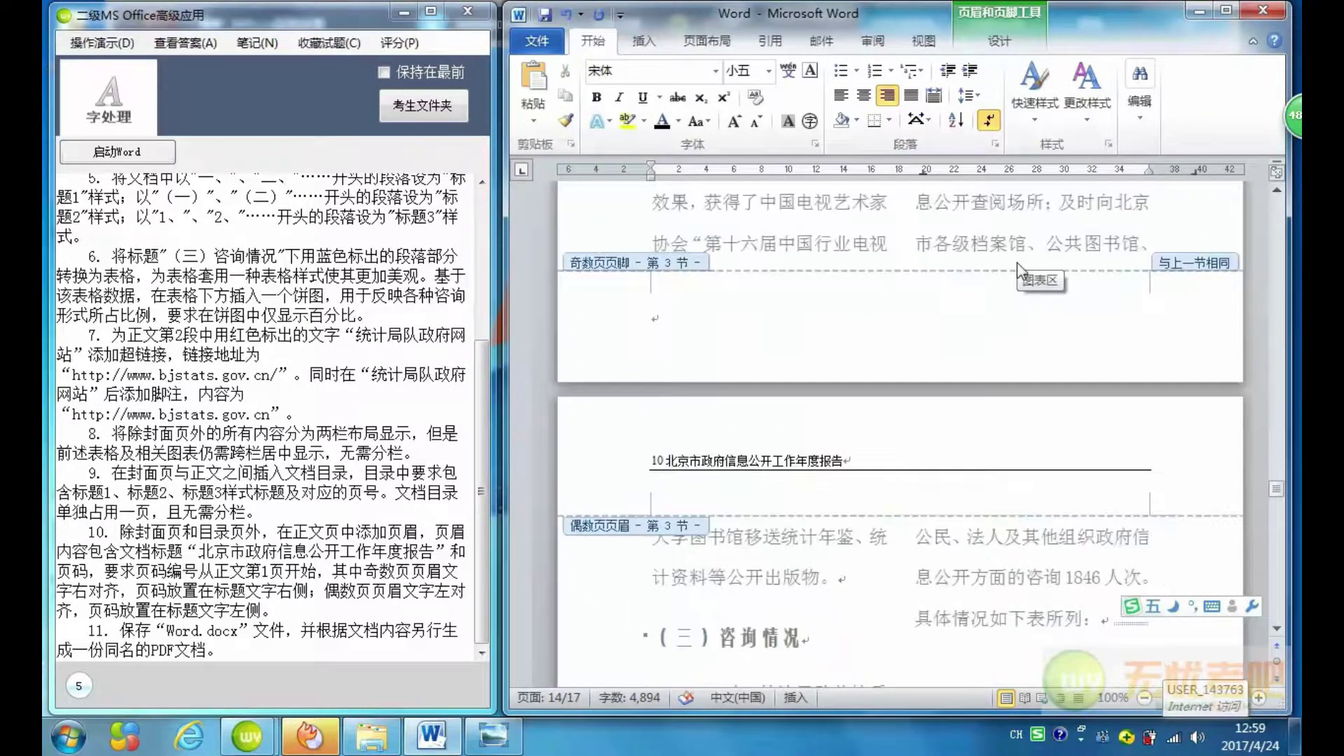
{"action": "scroll", "coordinate": [753, 469], "scroll_direction": "down", "scroll_amount": 5}
{"action": "scroll", "coordinate": [753, 468], "scroll_direction": "down", "scroll_amount": 5}
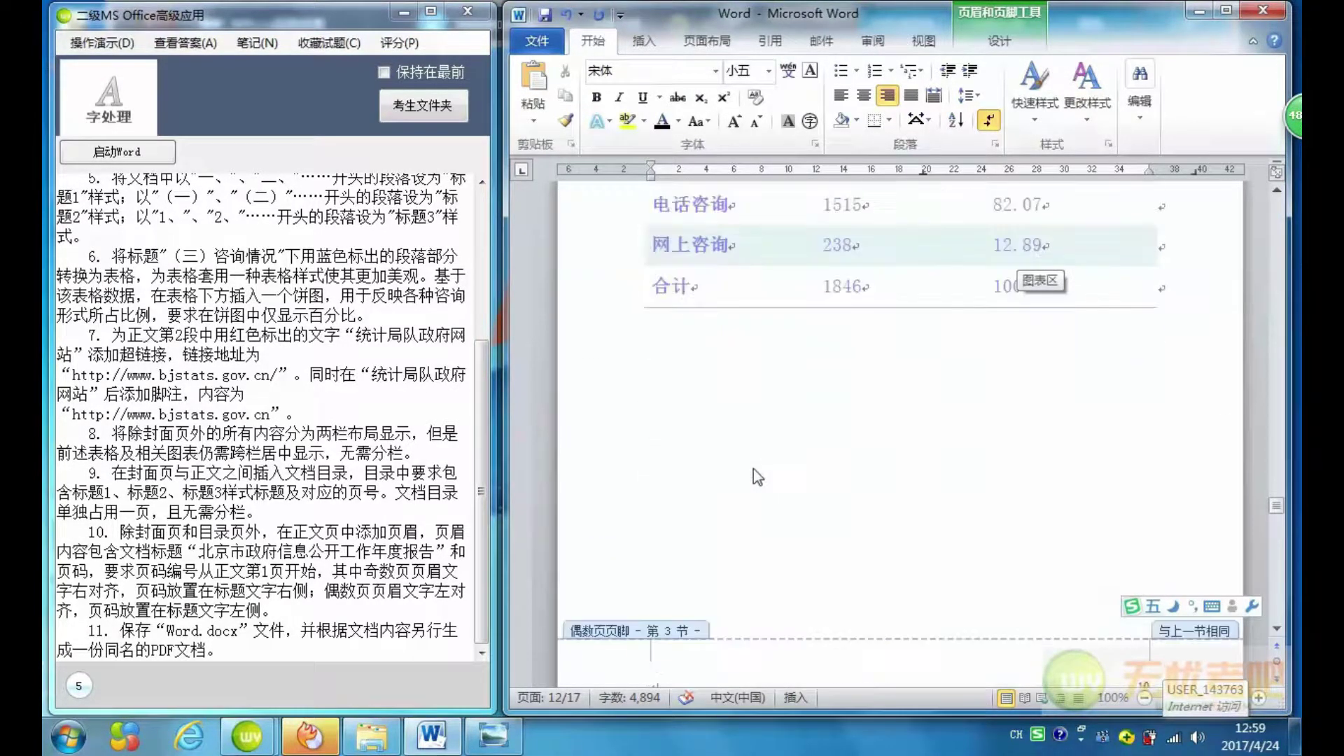
{"action": "scroll", "coordinate": [754, 469], "scroll_direction": "down", "scroll_amount": 5}
{"action": "scroll", "coordinate": [1029, 616], "scroll_direction": "down", "scroll_amount": 5}
{"action": "scroll", "coordinate": [1037, 602], "scroll_direction": "down", "scroll_amount": 5}
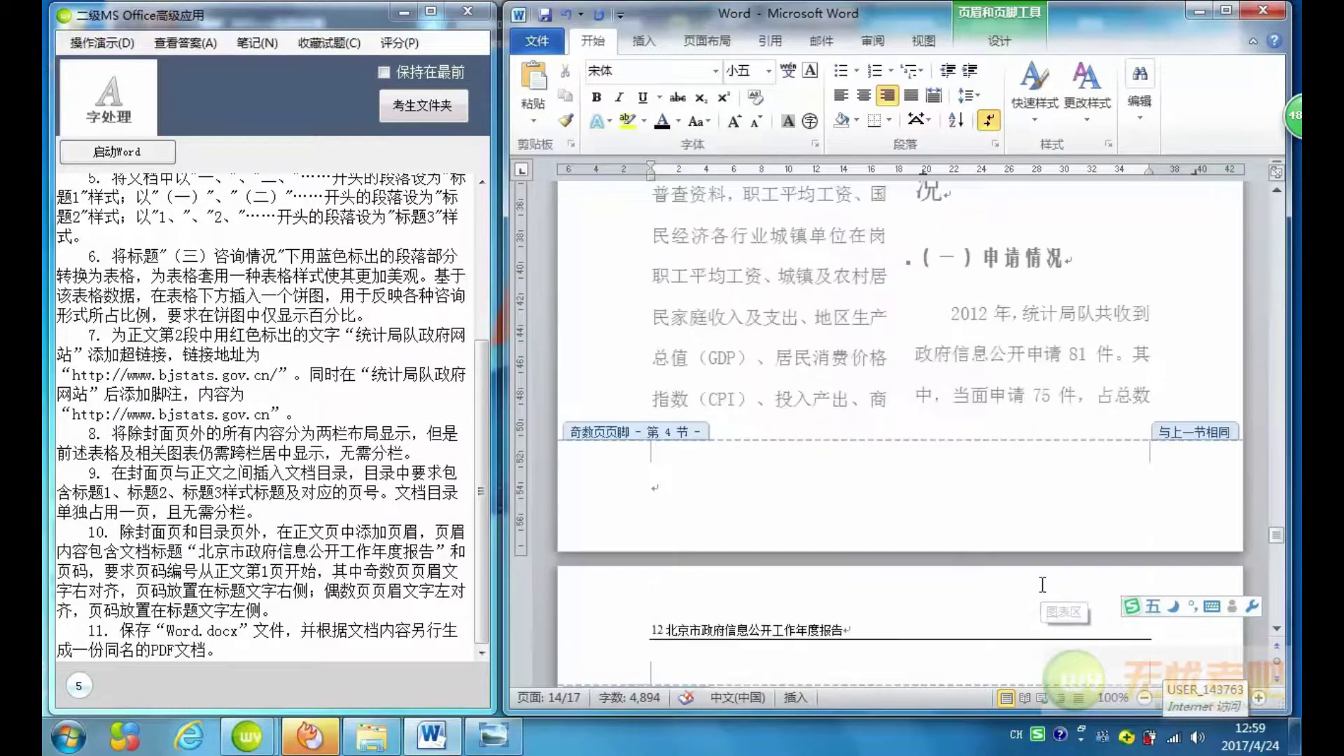
{"action": "scroll", "coordinate": [1045, 591], "scroll_direction": "down", "scroll_amount": 5}
{"action": "left_click", "coordinate": [719, 396]}
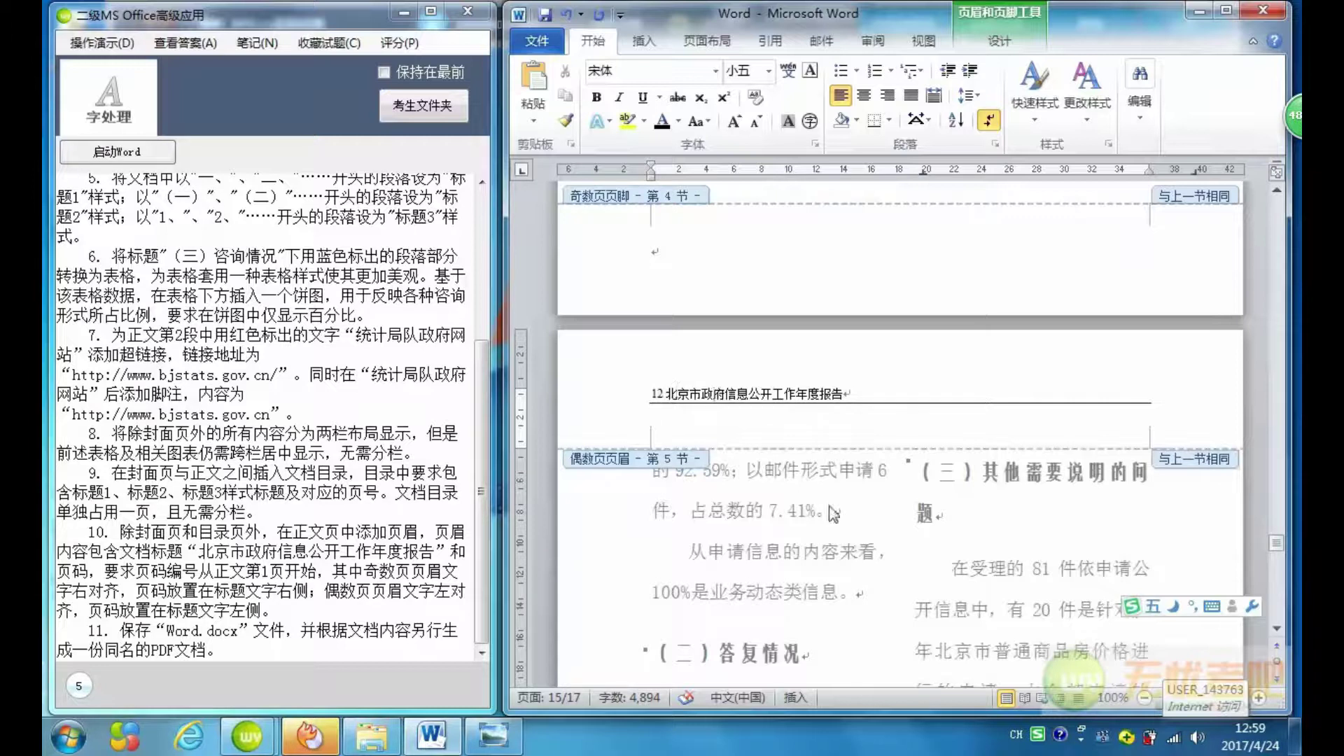
{"action": "scroll", "coordinate": [836, 507], "scroll_direction": "down", "scroll_amount": 6}
{"action": "scroll", "coordinate": [836, 507], "scroll_direction": "down", "scroll_amount": 6}
{"action": "scroll", "coordinate": [836, 507], "scroll_direction": "down", "scroll_amount": 6}
{"action": "scroll", "coordinate": [987, 420], "scroll_direction": "down", "scroll_amount": 5}
{"action": "scroll", "coordinate": [987, 420], "scroll_direction": "down", "scroll_amount": 6}
{"action": "scroll", "coordinate": [988, 420], "scroll_direction": "down", "scroll_amount": 5}
{"action": "scroll", "coordinate": [988, 420], "scroll_direction": "down", "scroll_amount": 5}
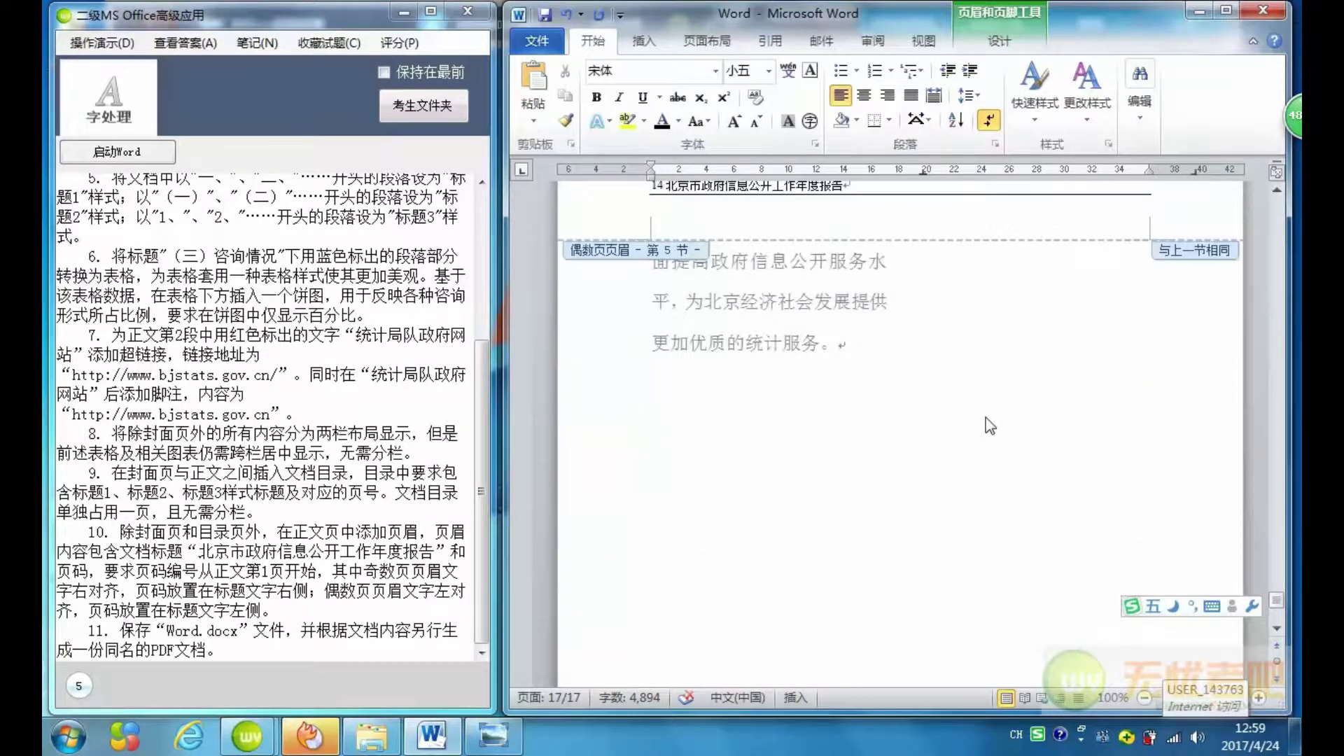
{"action": "scroll", "coordinate": [989, 425], "scroll_direction": "up", "scroll_amount": 3}
{"action": "scroll", "coordinate": [989, 425], "scroll_direction": "up", "scroll_amount": 3}
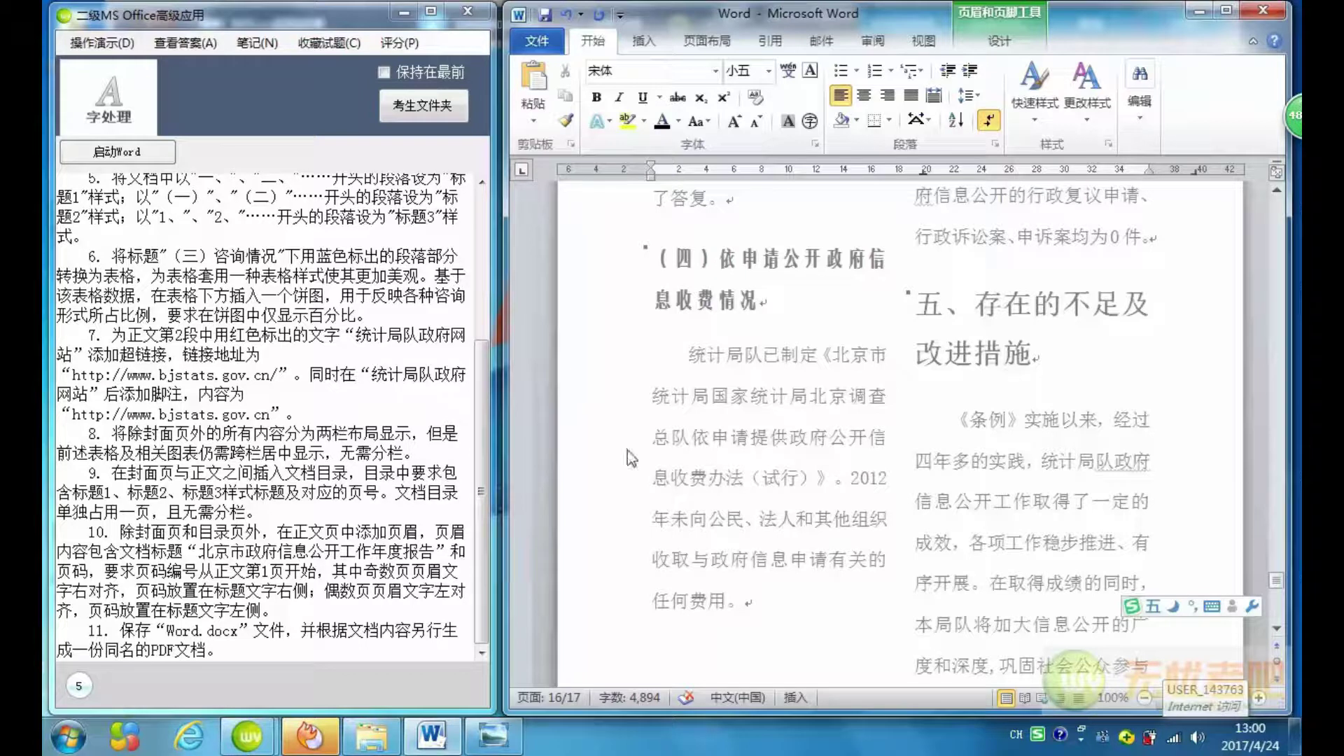
Close header and footer editing and save the document.
{"action": "left_click", "coordinate": [978, 43]}
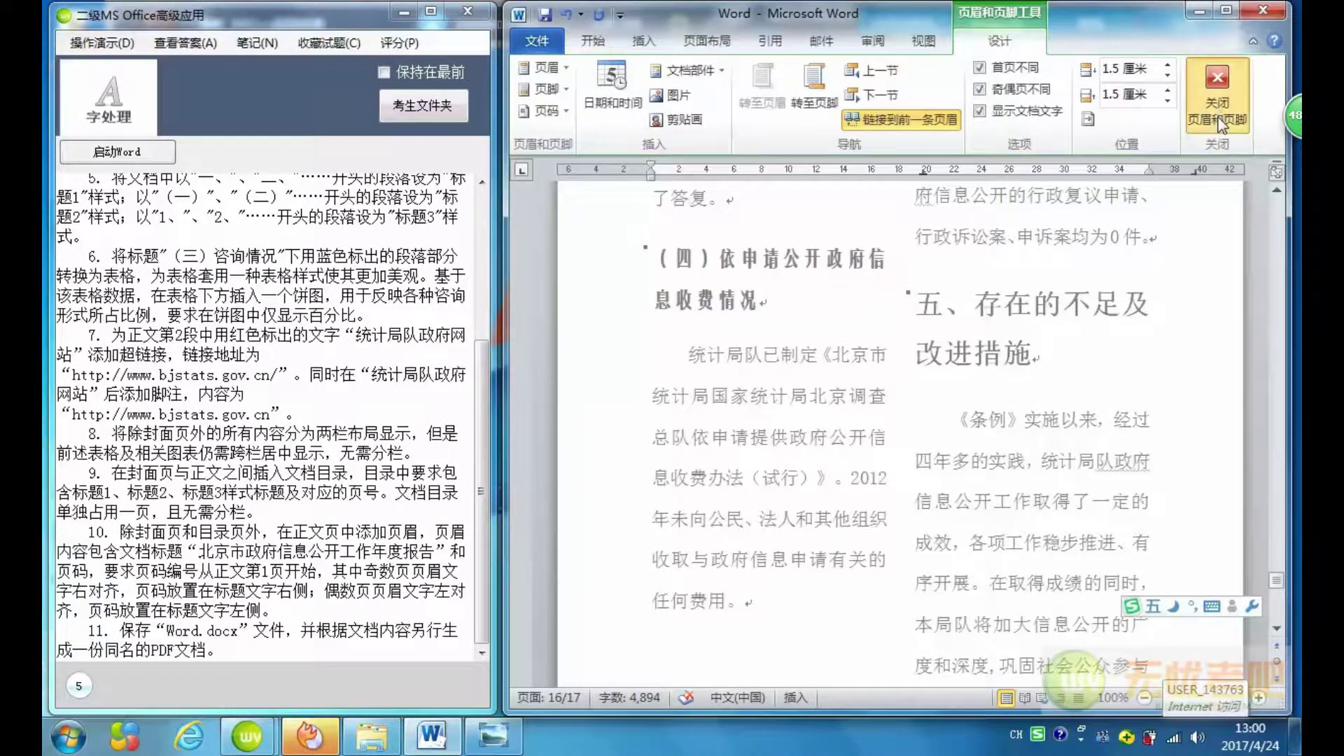
{"action": "left_click", "coordinate": [1221, 122]}
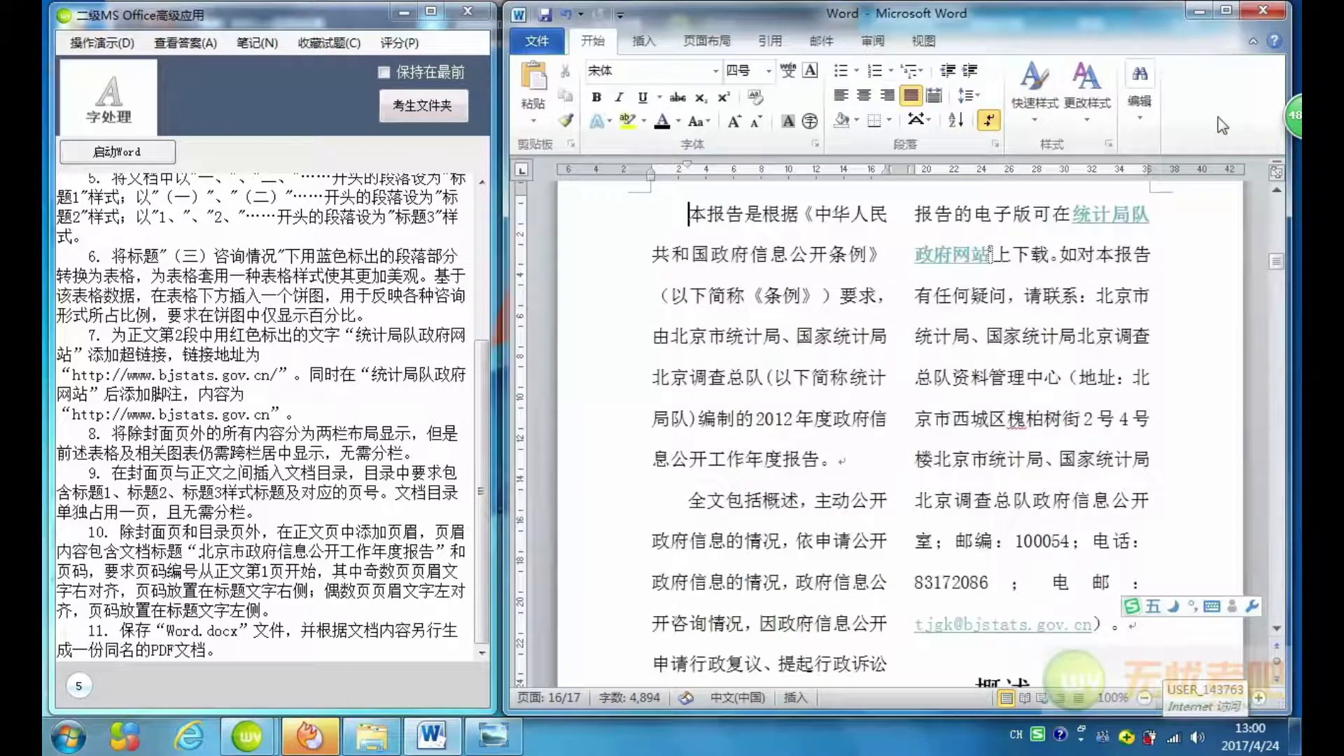
{"action": "left_click", "coordinate": [545, 16]}
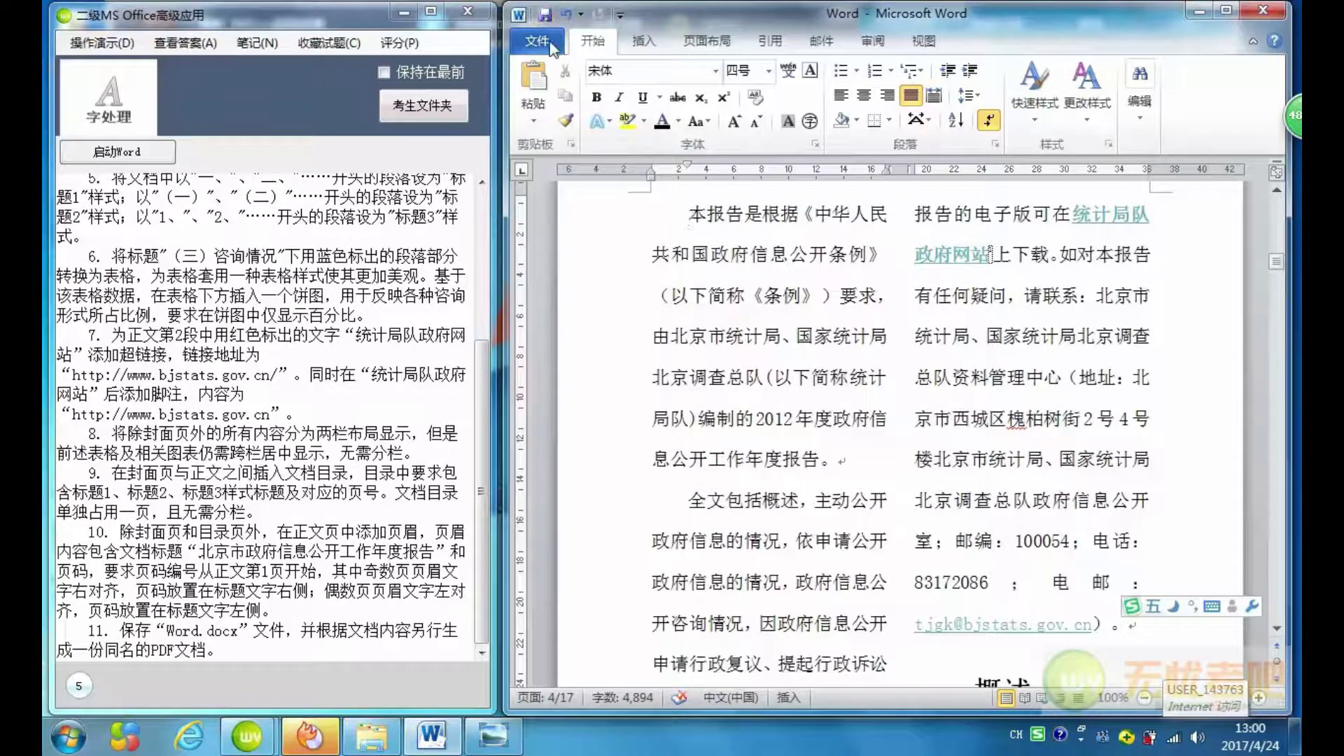
Save a PDF copy named Word.pdf and close the PDF preview.
{"action": "left_click", "coordinate": [545, 39]}
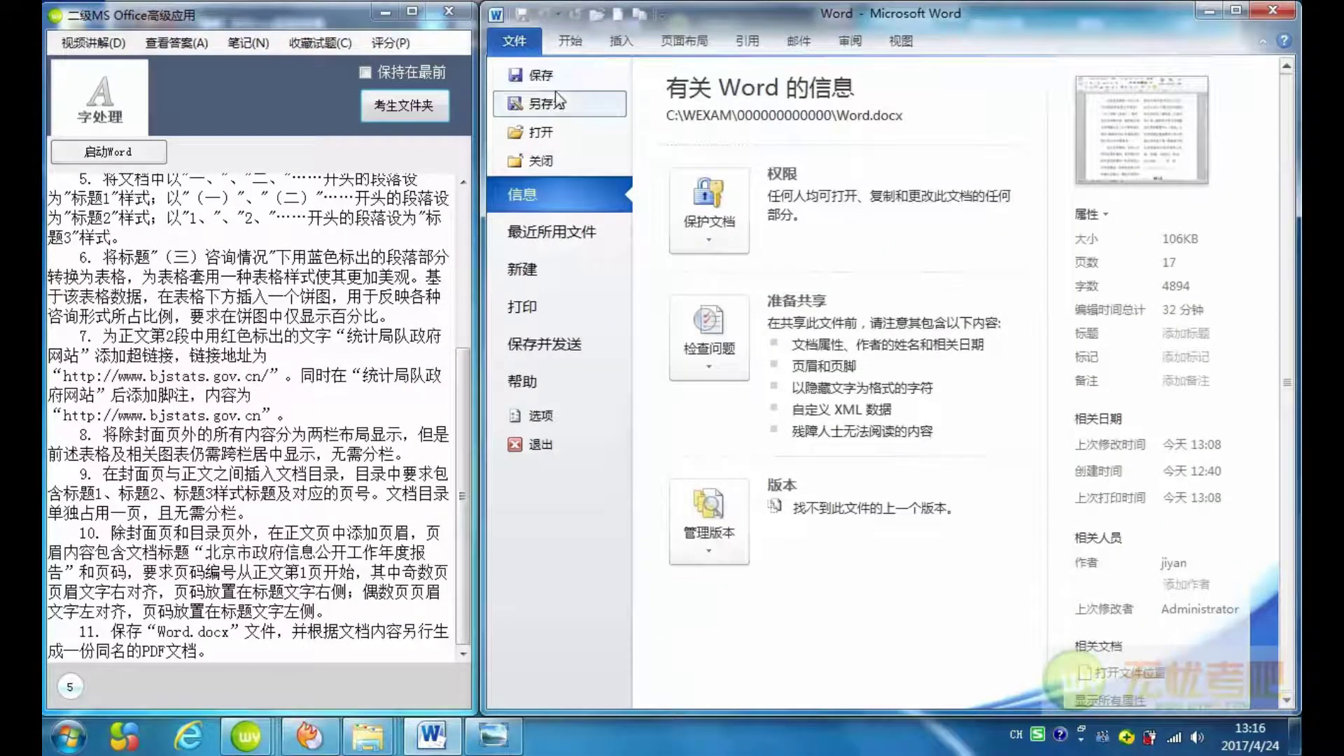
{"action": "left_click", "coordinate": [557, 102]}
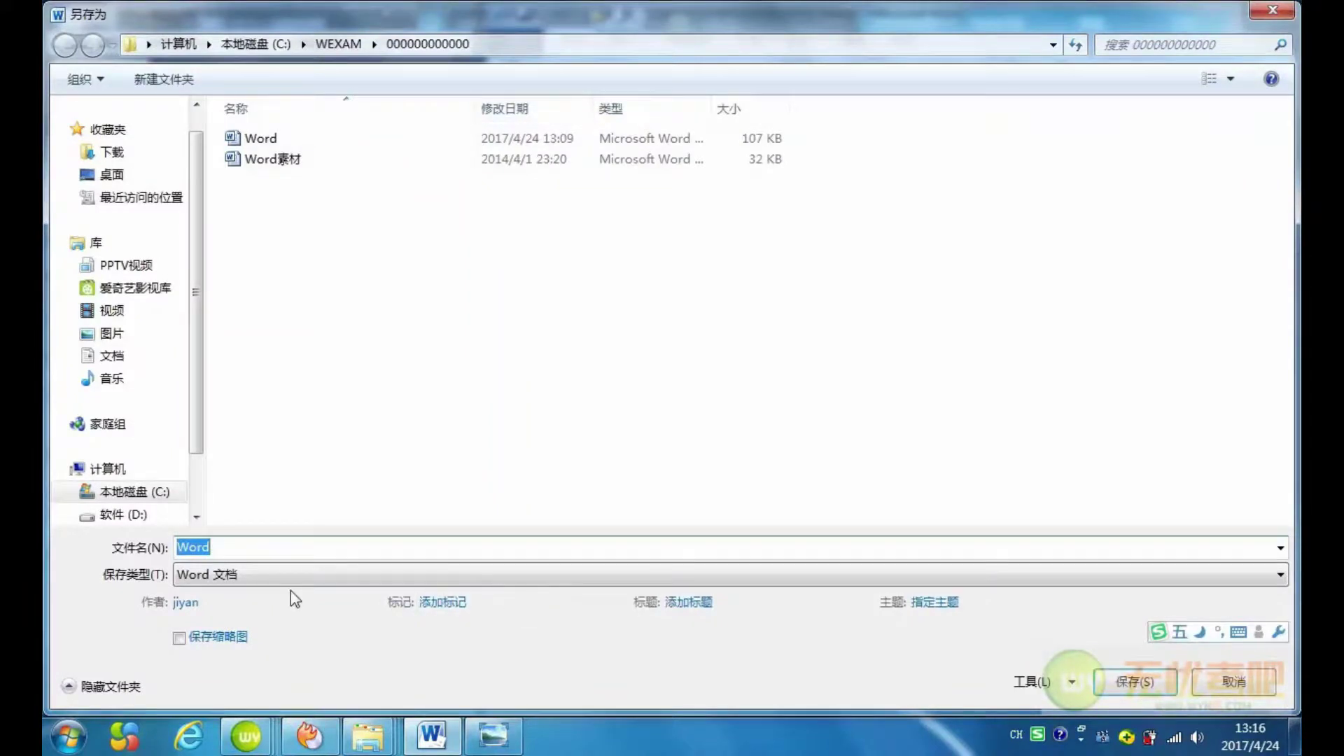
{"action": "left_click", "coordinate": [1274, 579]}
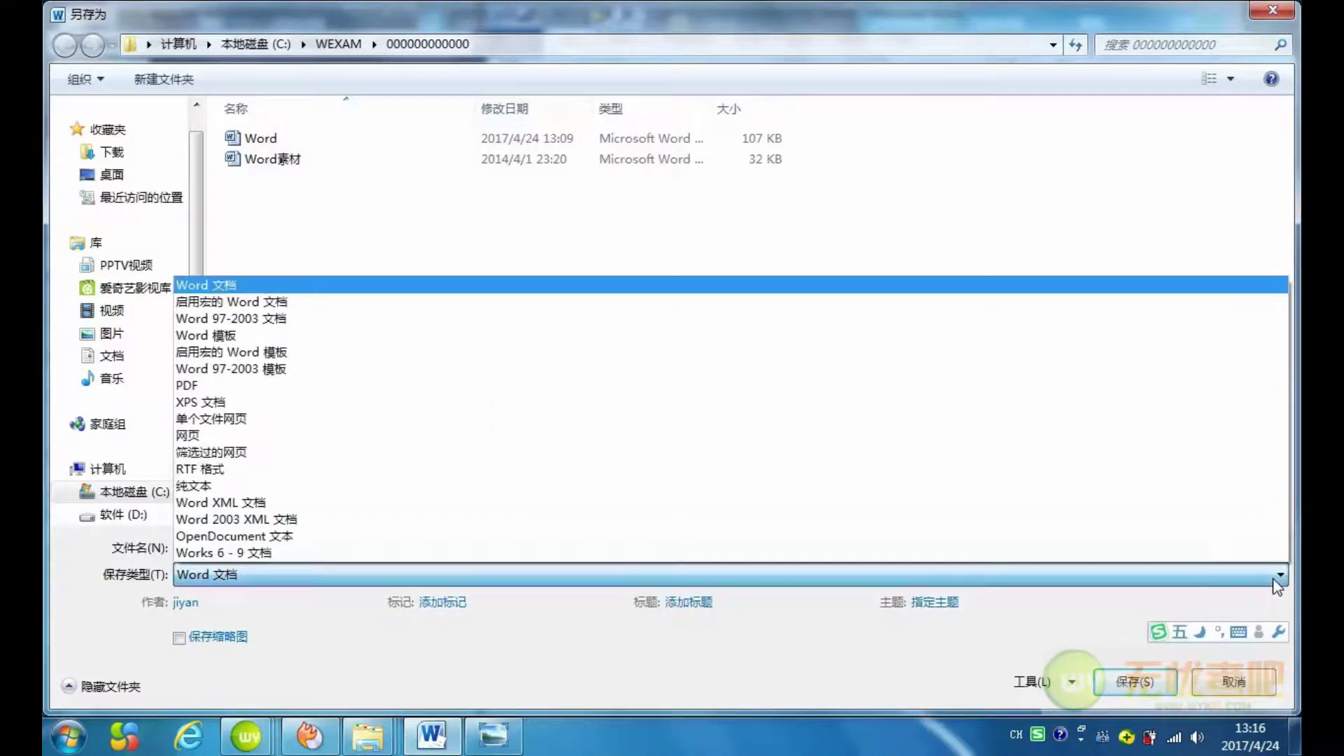
{"action": "left_click", "coordinate": [340, 390]}
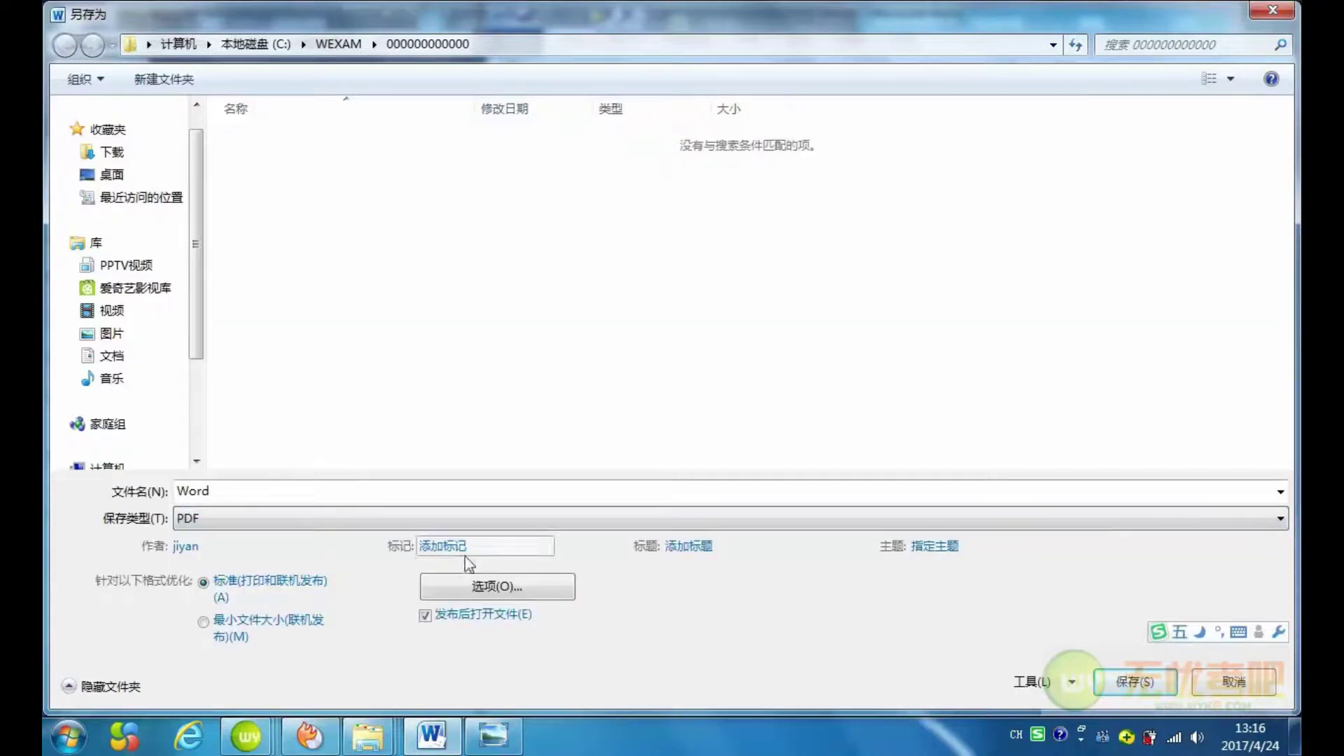
{"action": "left_click", "coordinate": [1117, 681]}
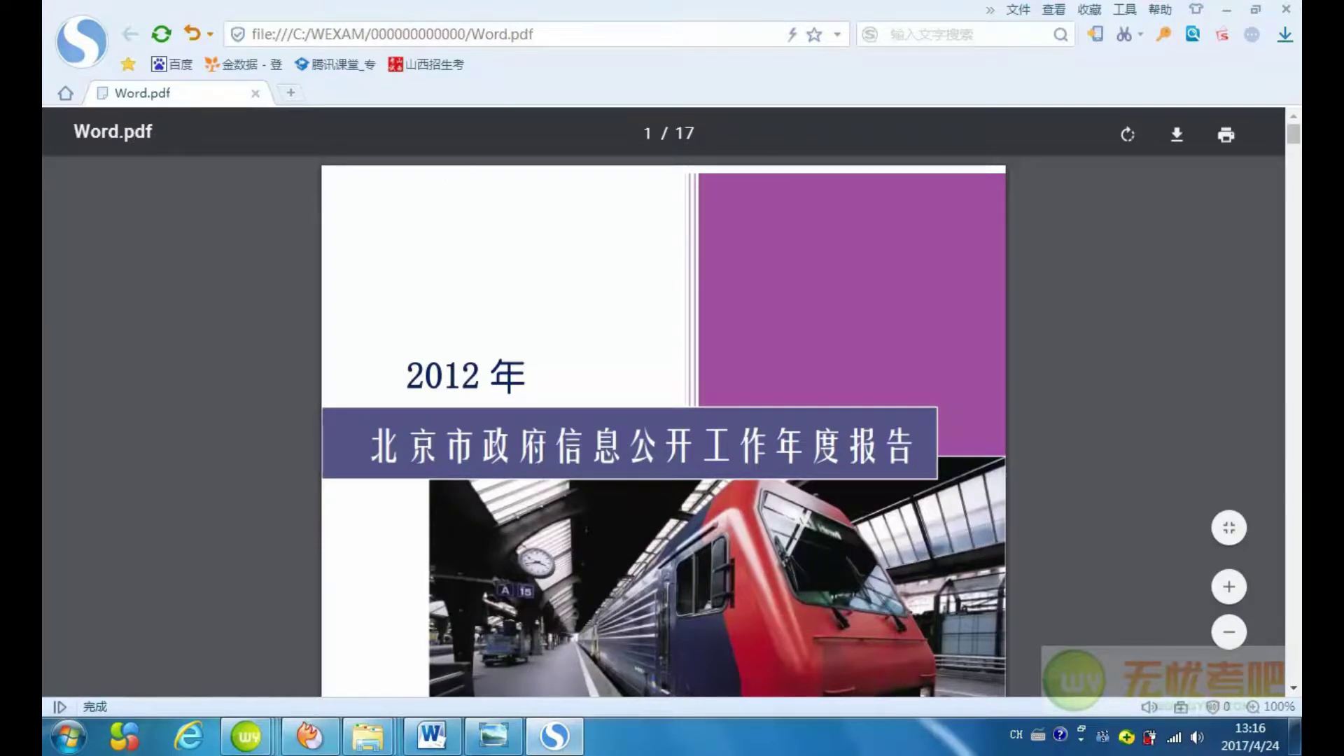
{"action": "left_click", "coordinate": [1287, 9]}
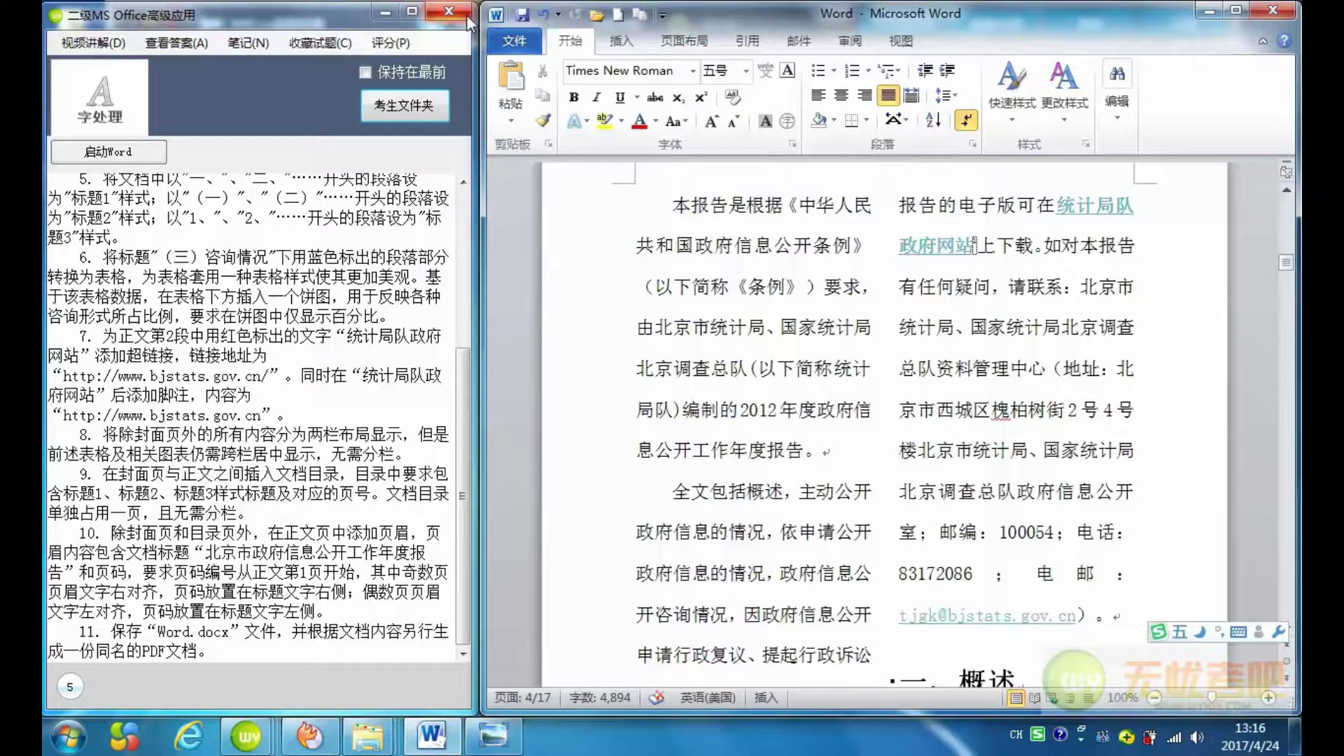
Save Word.docx once more and close Word.
{"action": "left_click", "coordinate": [521, 16]}
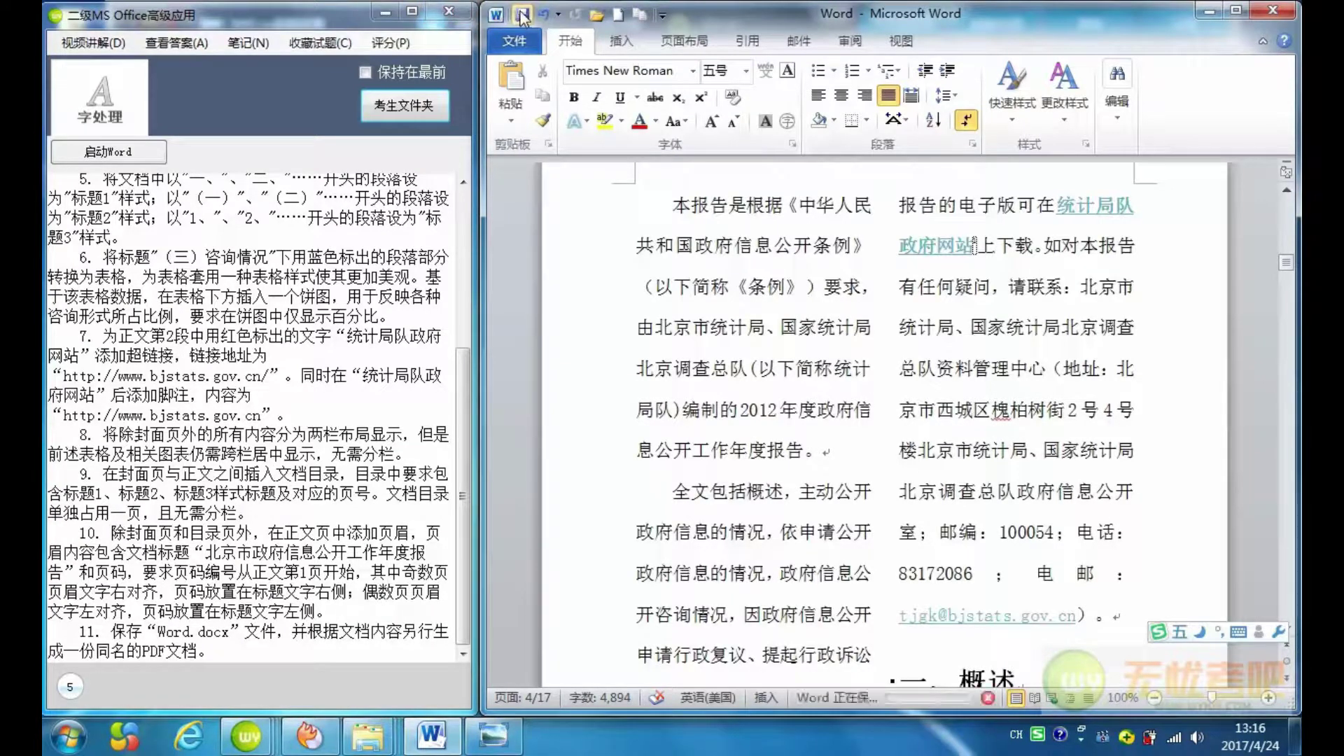
{"action": "left_click", "coordinate": [1273, 10]}
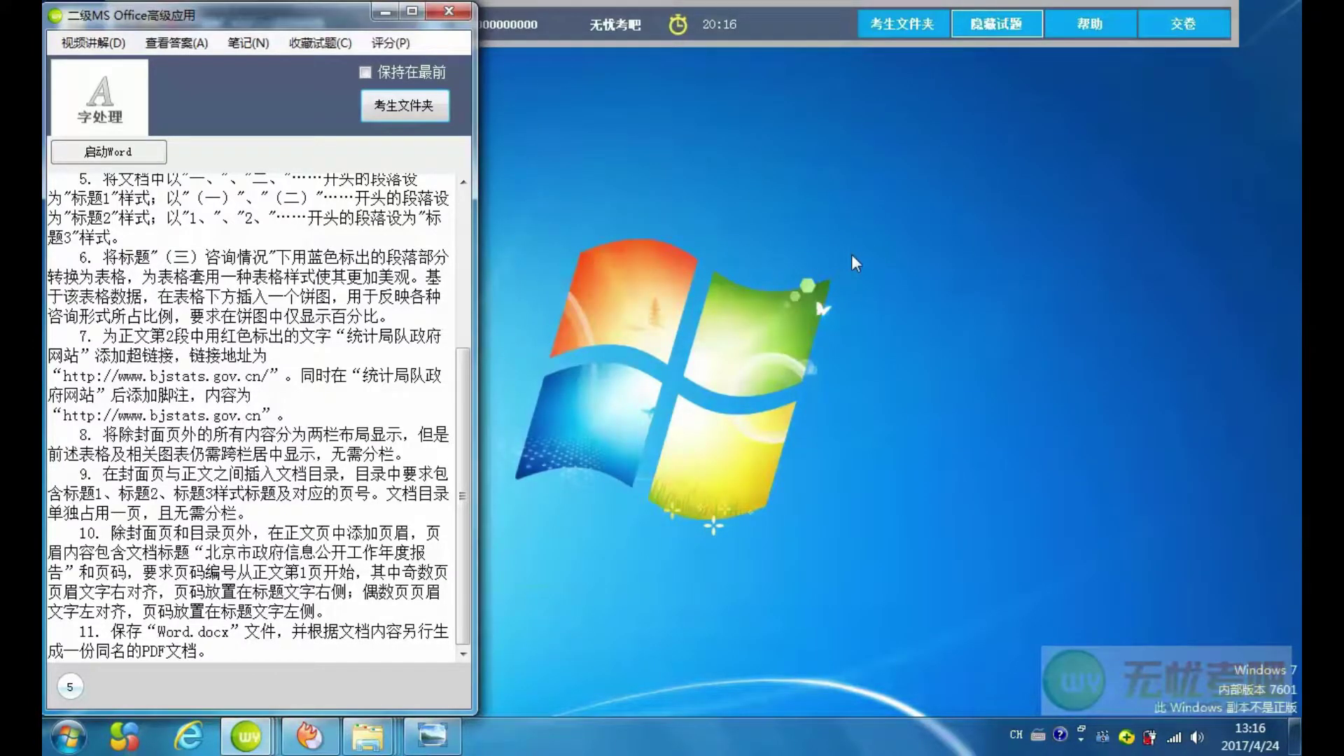